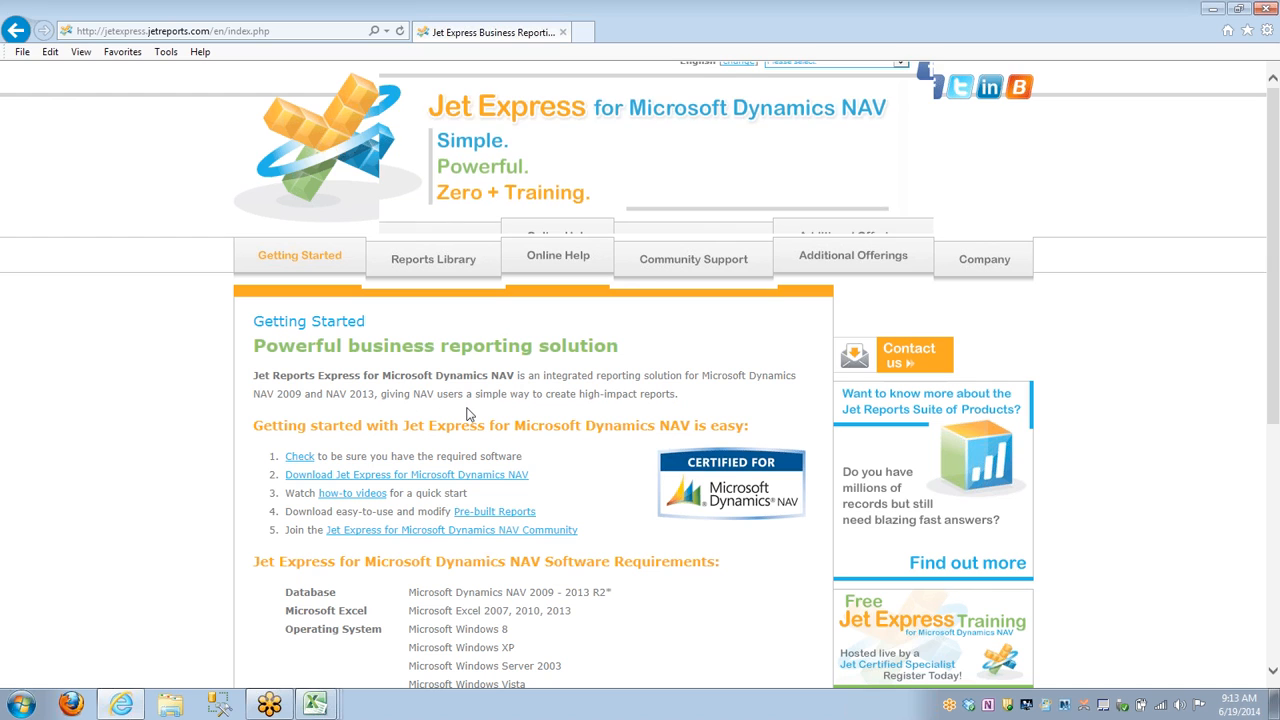
Review the getting-started steps and software requirements on the Jet Express site, and open its Reports Library page.
scroll(467, 413, down, 2)
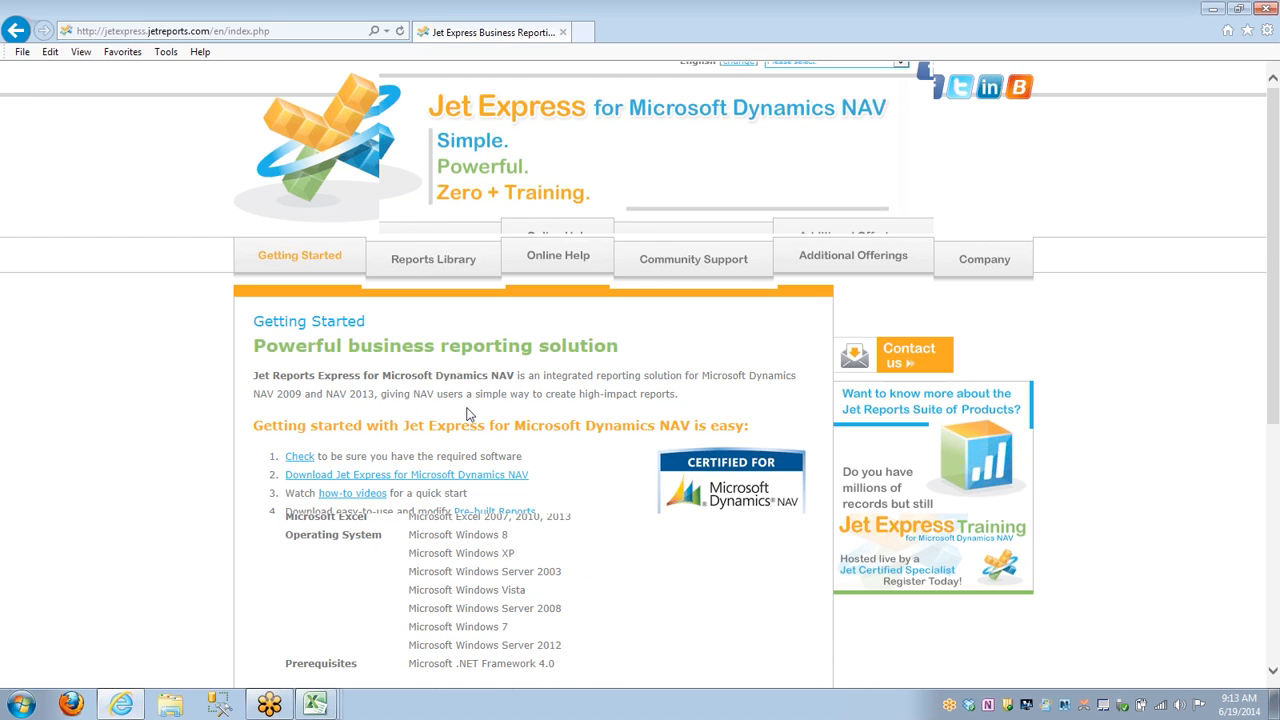
scroll(460, 220, down, 3)
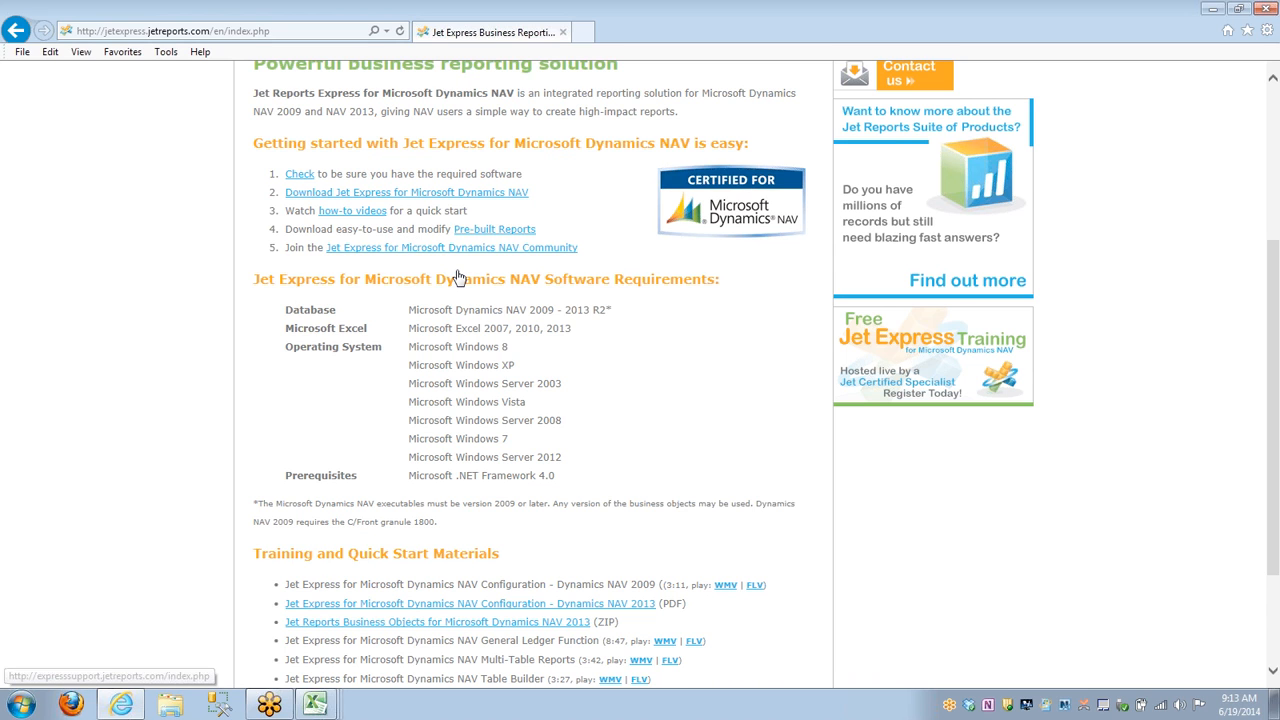
scroll(457, 277, up, 3)
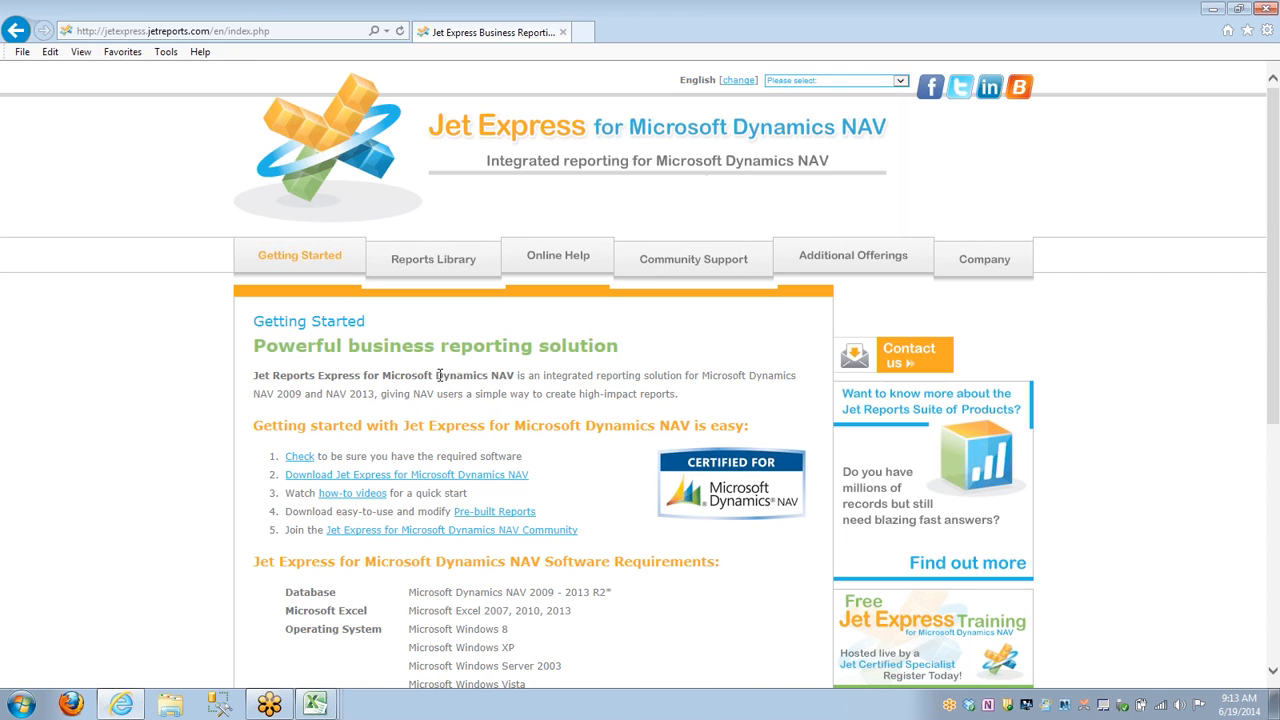
click(425, 260)
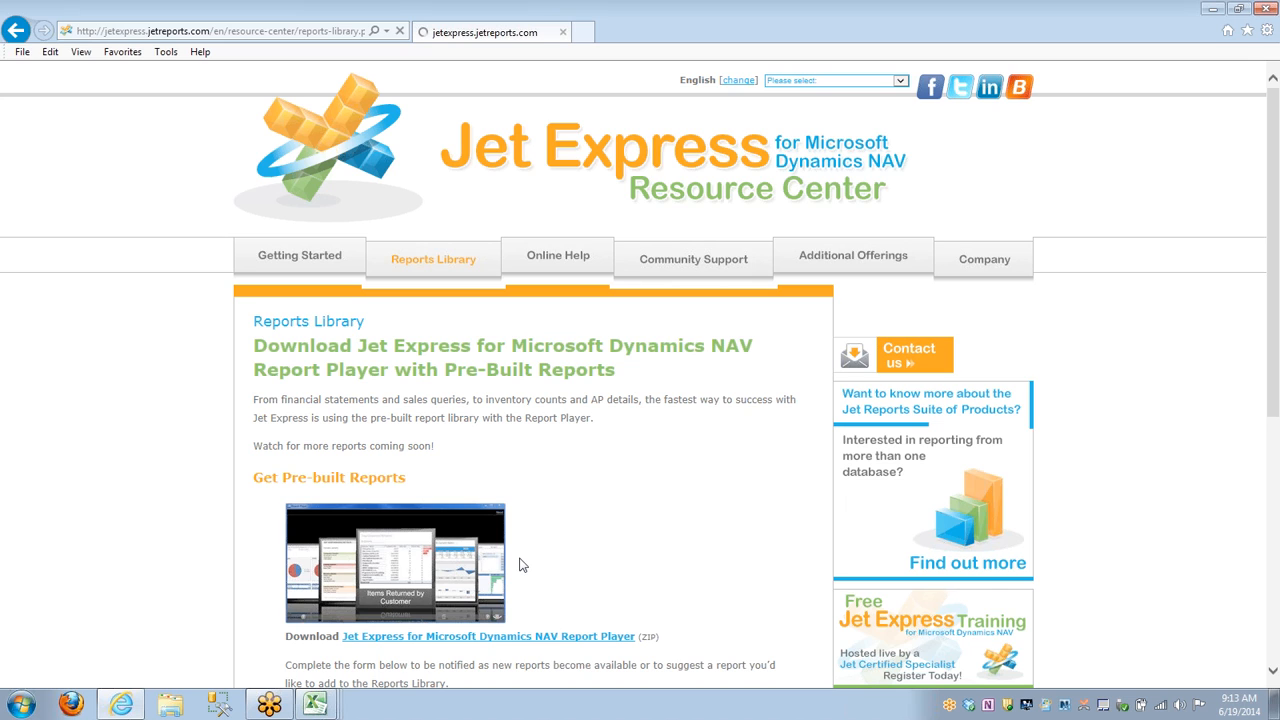
scroll(519, 565, down, 1)
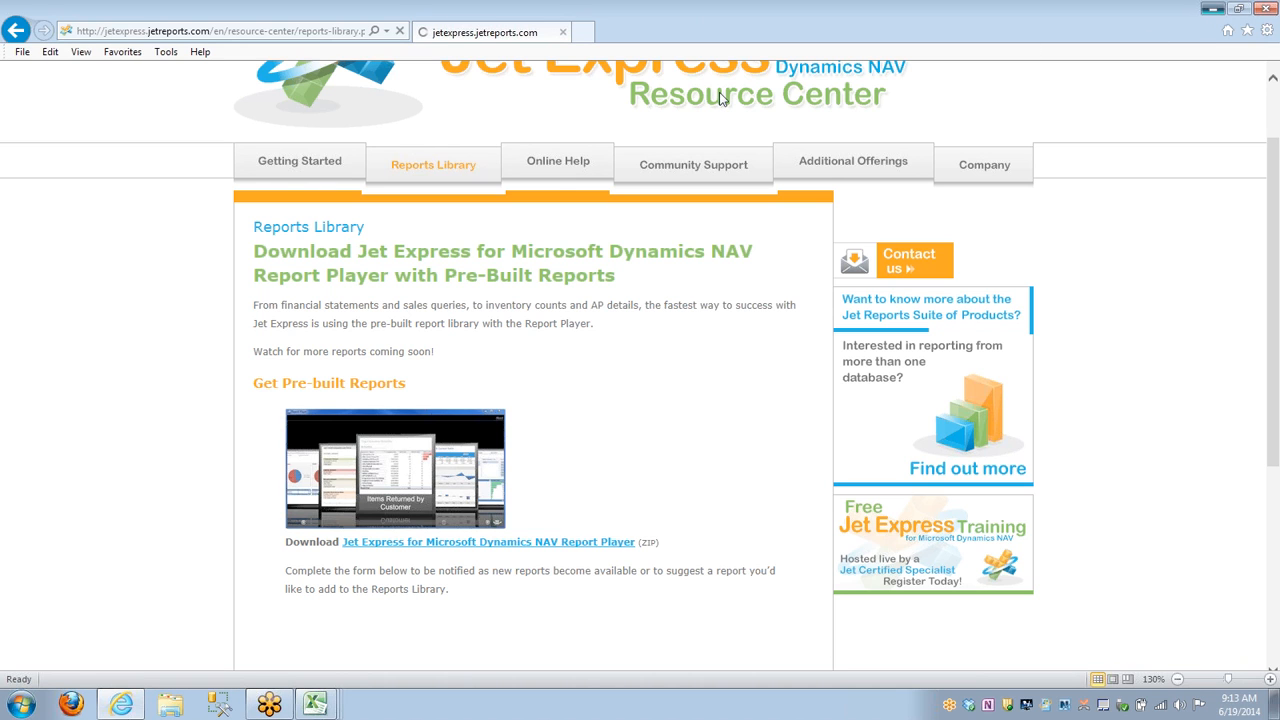
Minimize the browser, bring up the Report Player over the Jet Express Training workbook, and maximize it.
click(1211, 8)
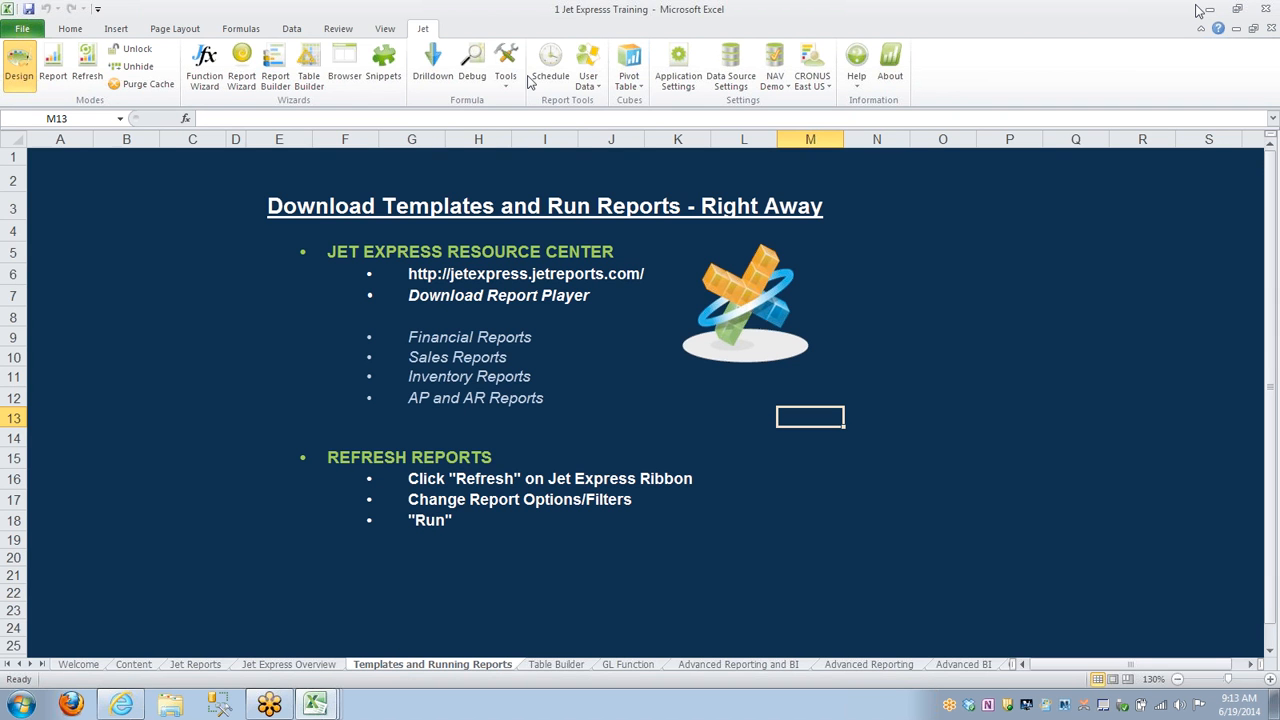
click(1209, 9)
click(315, 704)
click(311, 533)
click(368, 704)
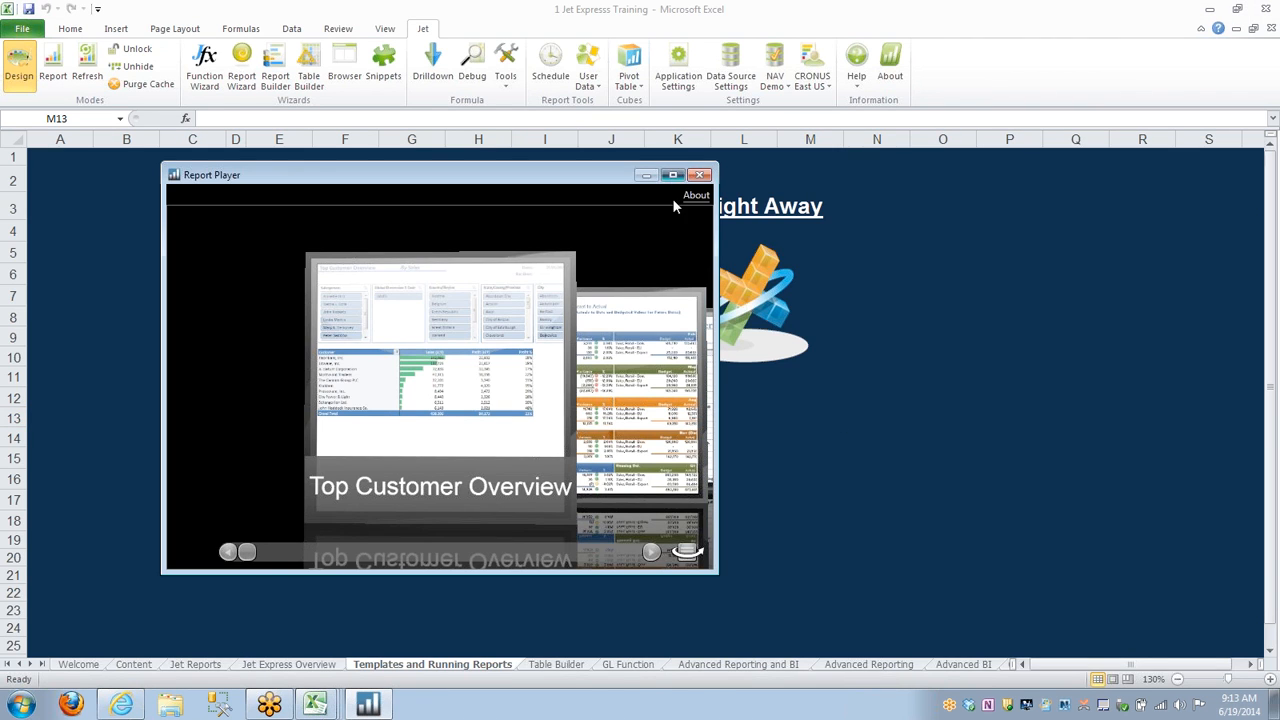
click(673, 175)
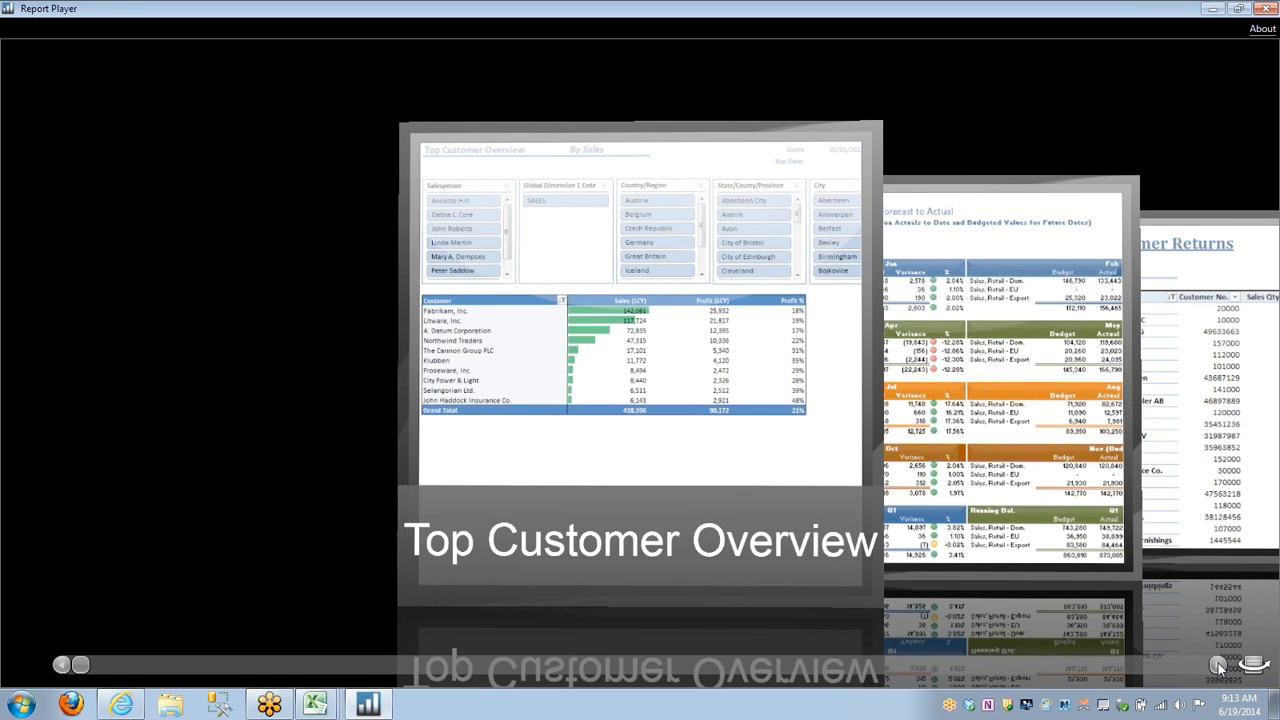
Browse the pre-built reports in the Report Player from Top Customer Overview to Accounts Receivable with Details.
click(1218, 665)
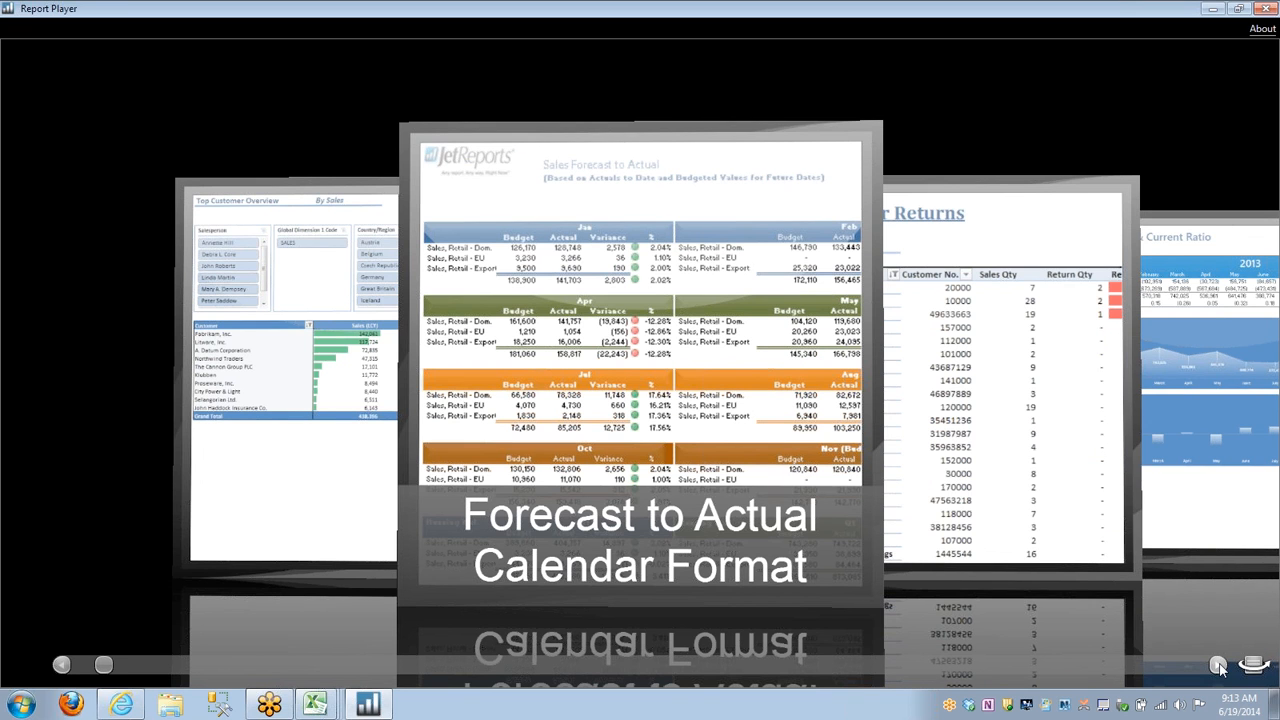
click(1218, 665)
click(1218, 665)
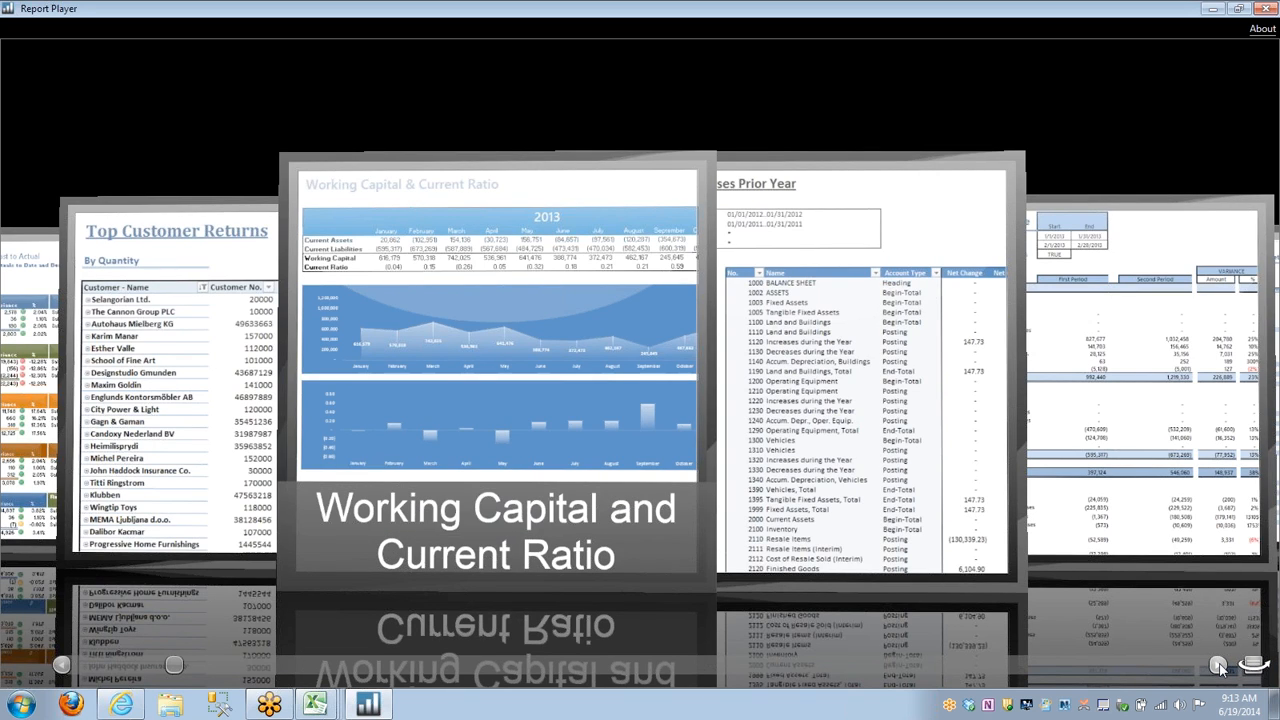
click(1218, 665)
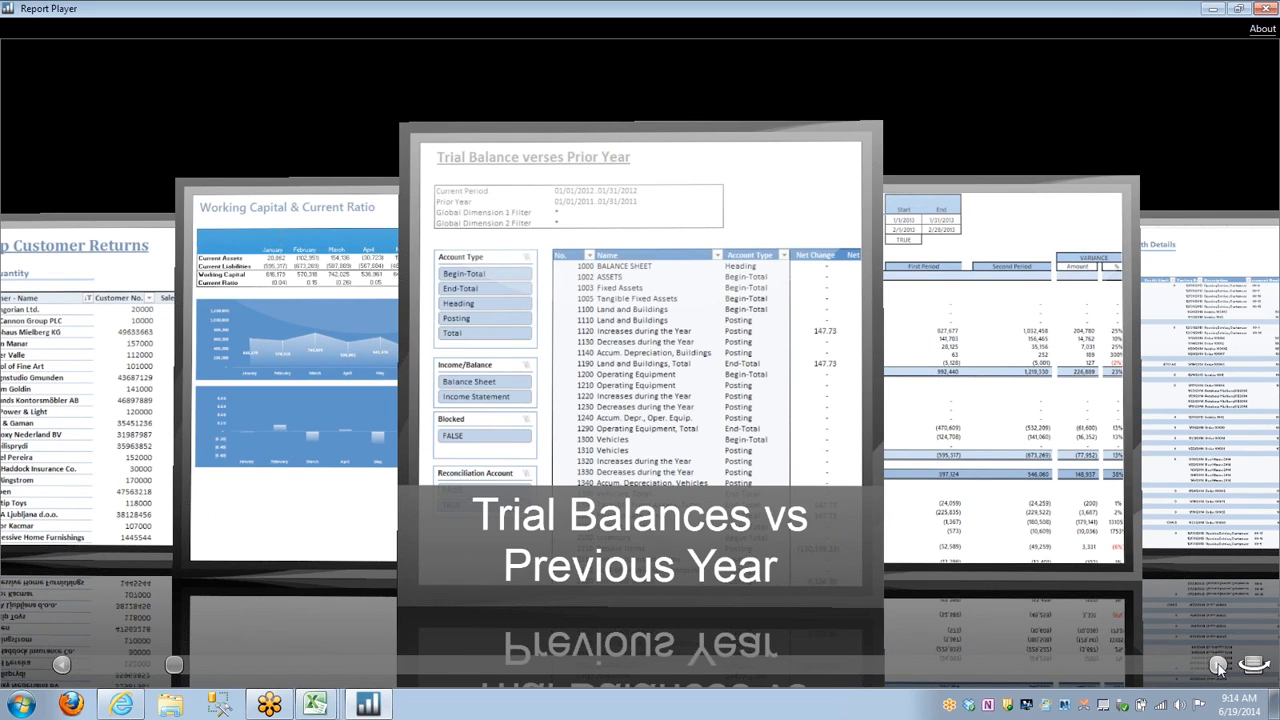
click(1218, 666)
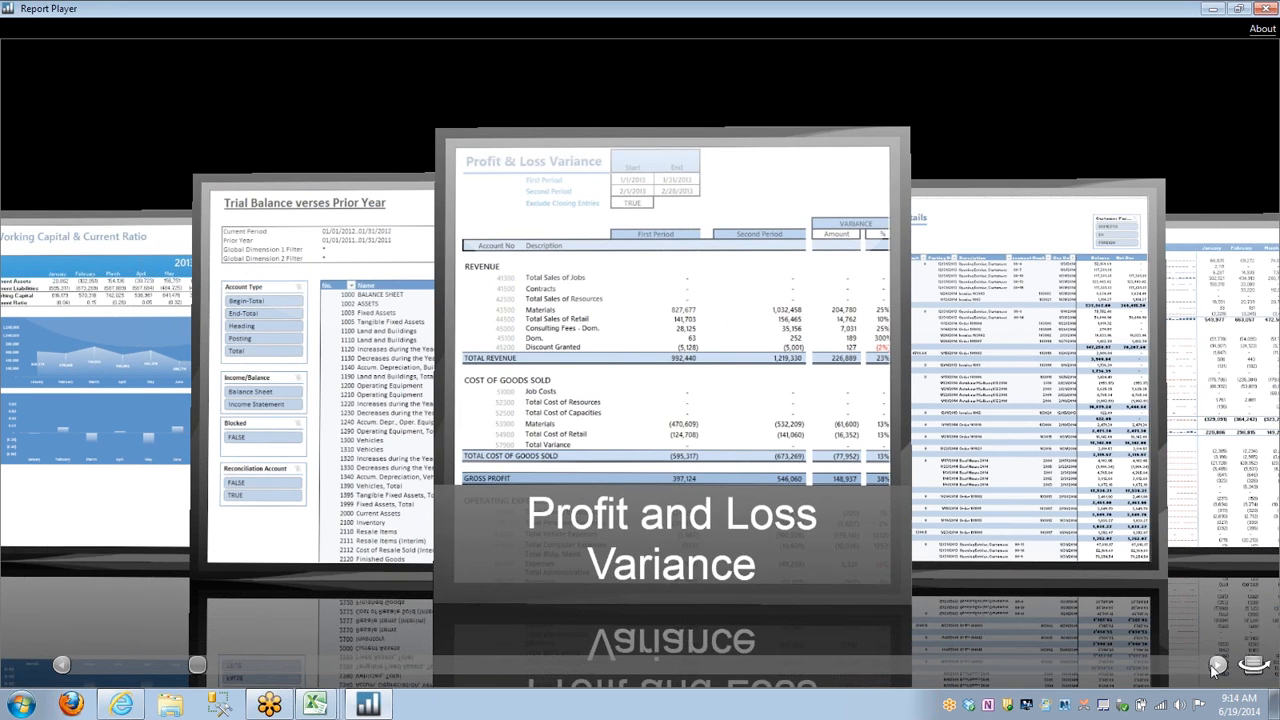
click(1217, 666)
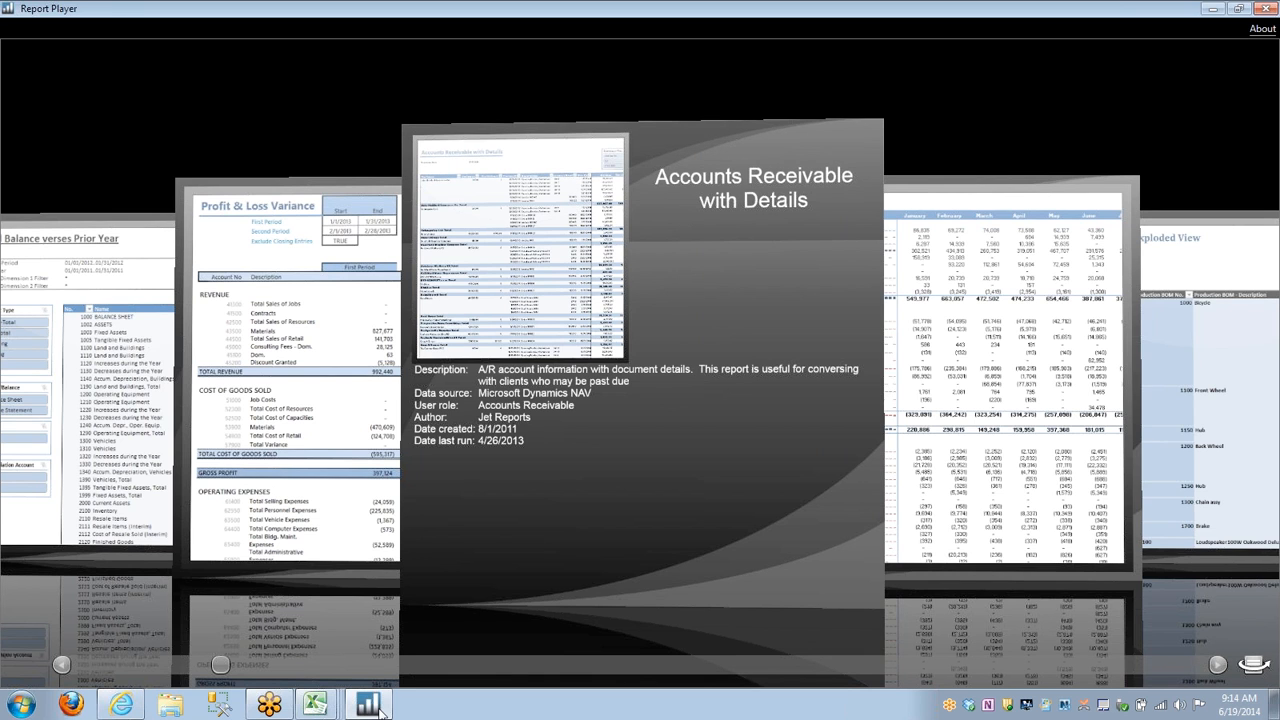
Return to the Jet Express site in Internet Explorer and open the PDF version of its Online Help.
click(120, 705)
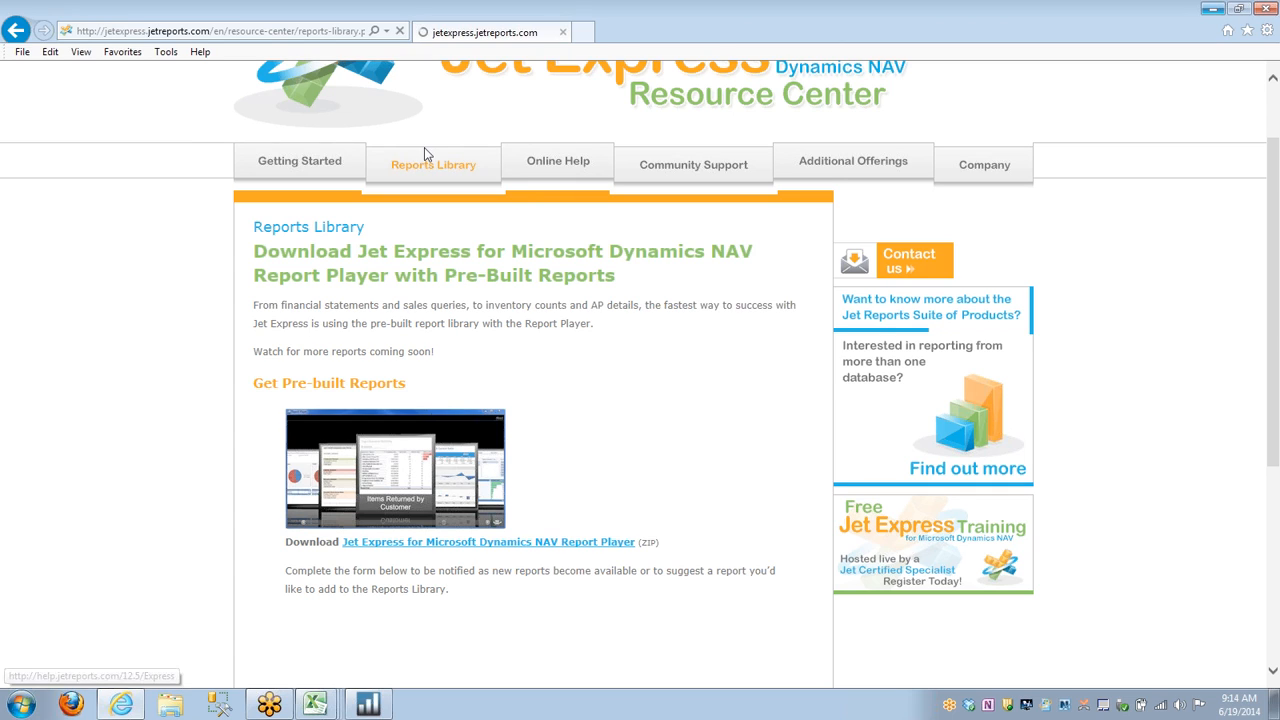
click(545, 166)
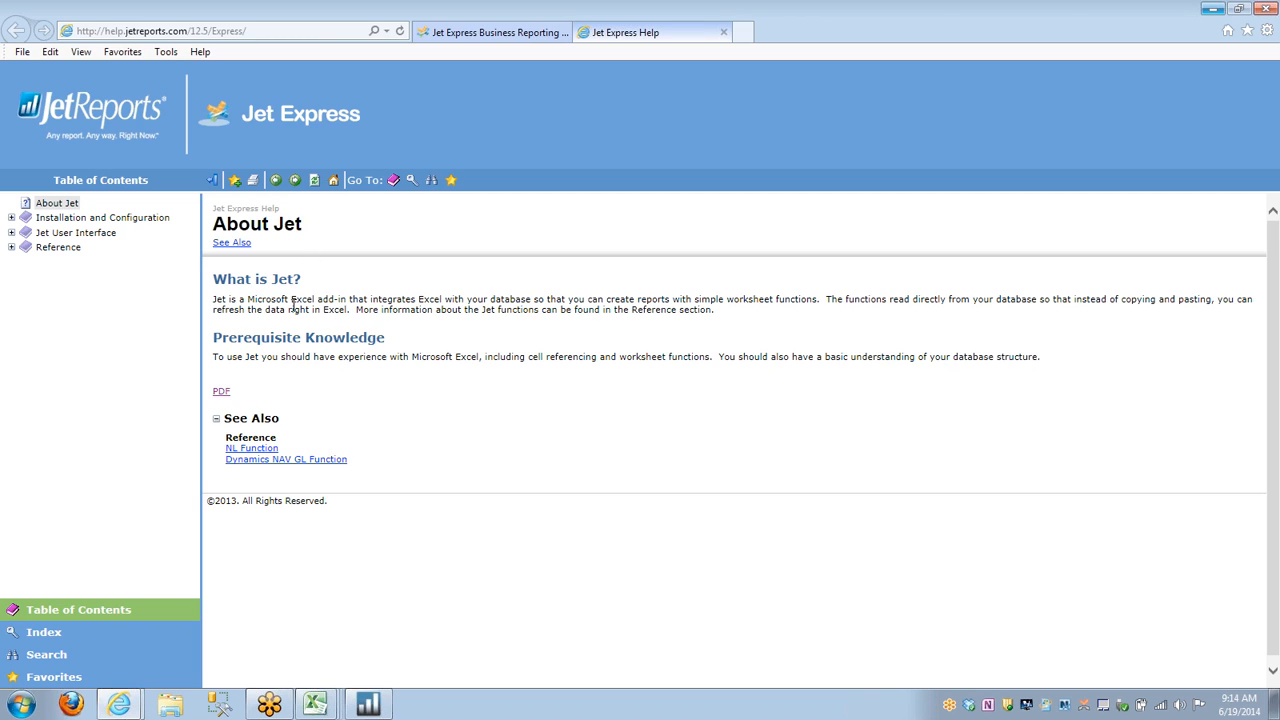
click(223, 392)
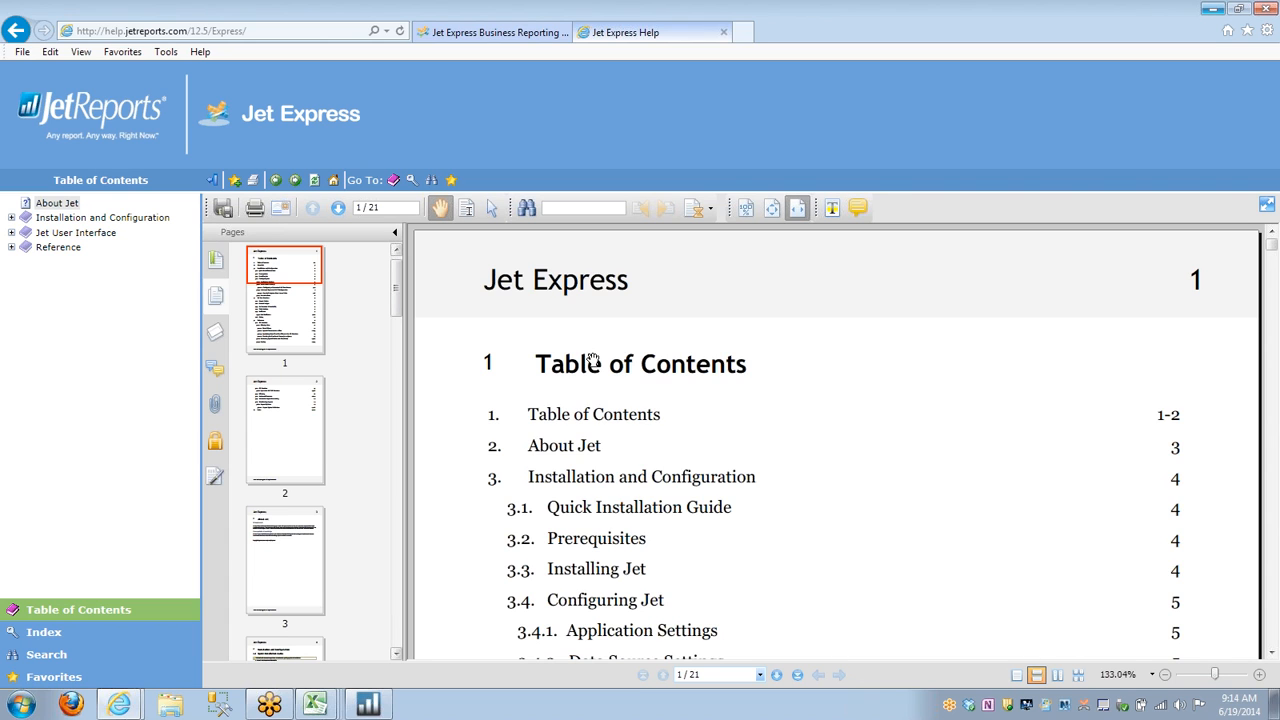
Examine the help PDF from its table of contents through installation, prerequisites and the Application Settings section.
scroll(595, 363, down, 1)
scroll(600, 364, down, 1)
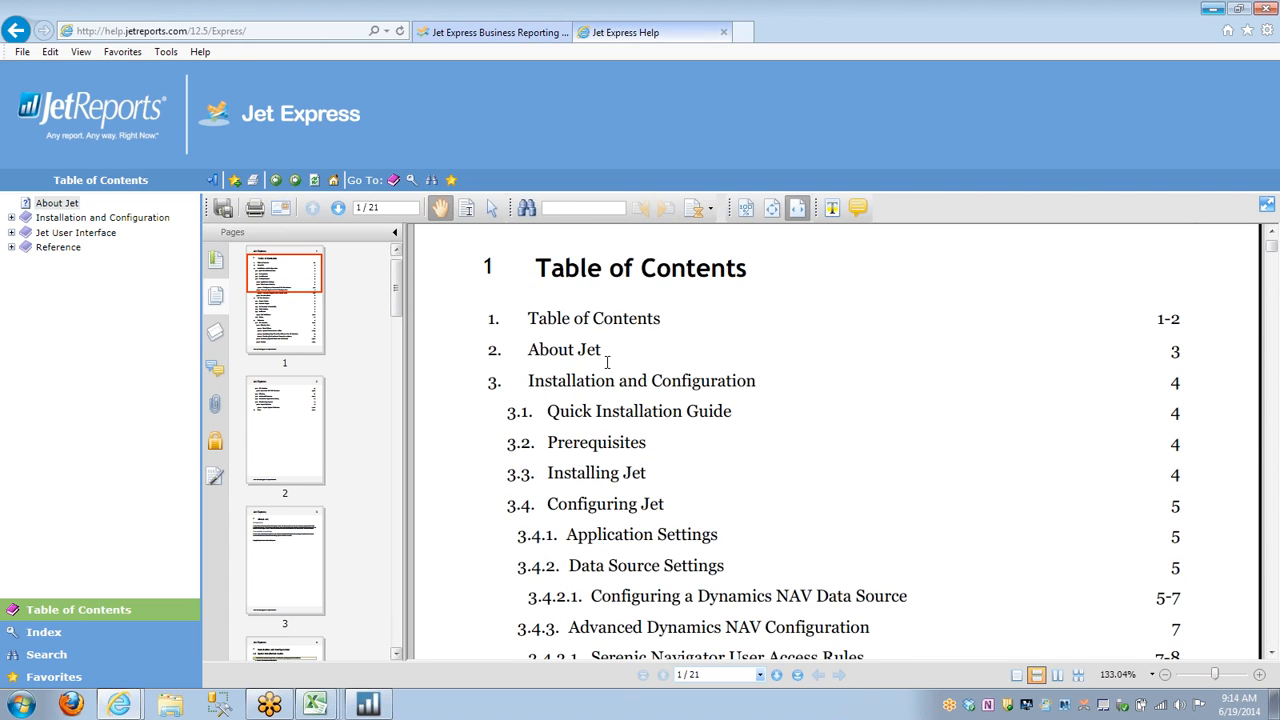
scroll(607, 362, down, 4)
scroll(608, 363, down, 7)
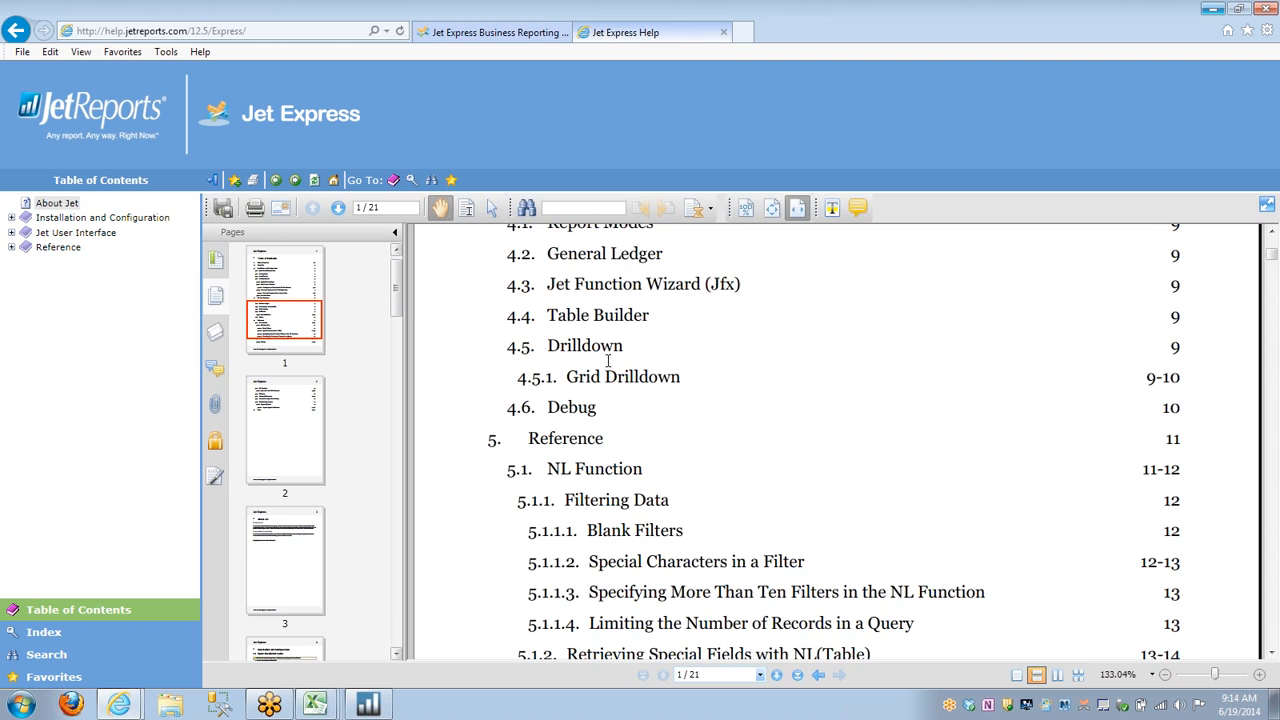
scroll(607, 362, down, 3)
scroll(607, 357, down, 1)
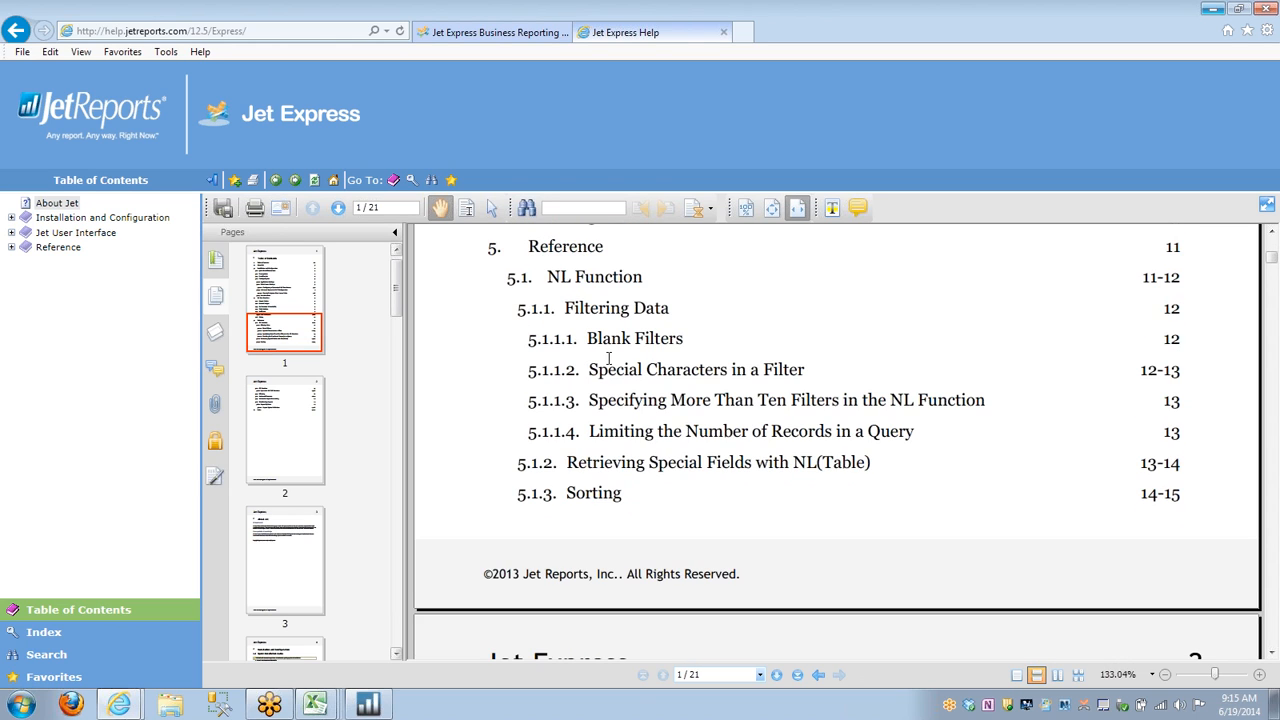
scroll(608, 360, down, 4)
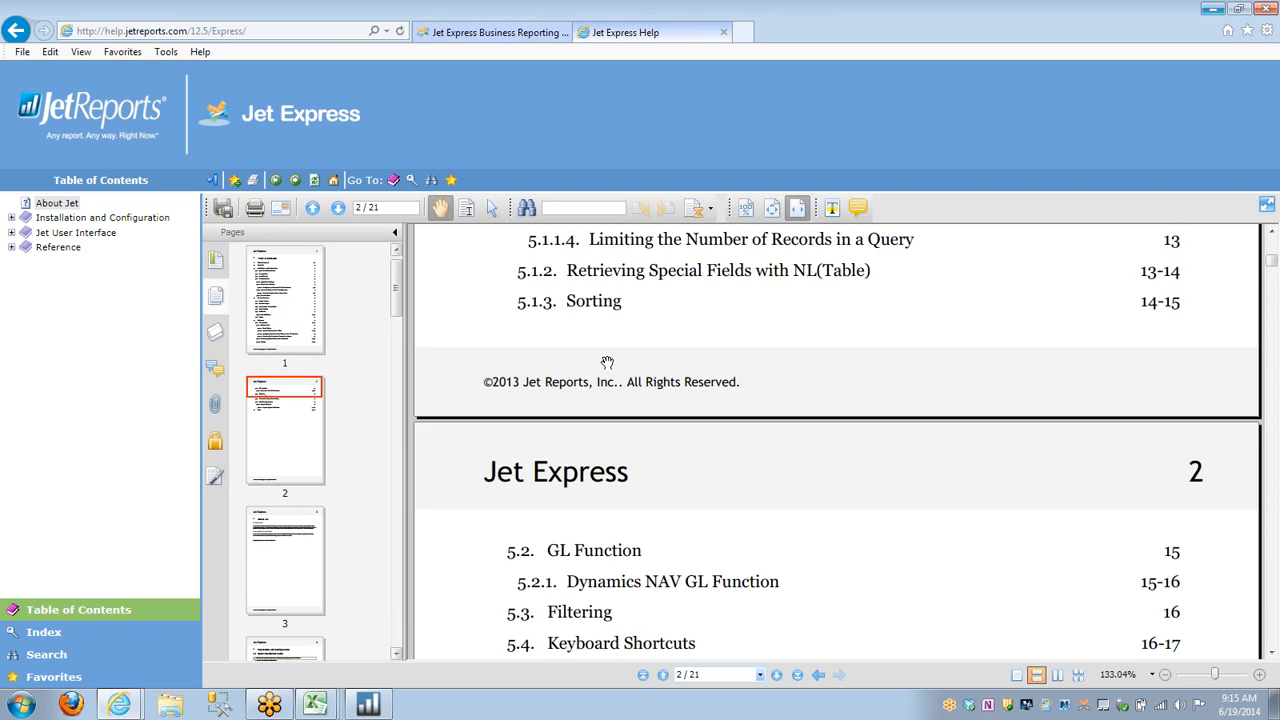
scroll(607, 362, down, 15)
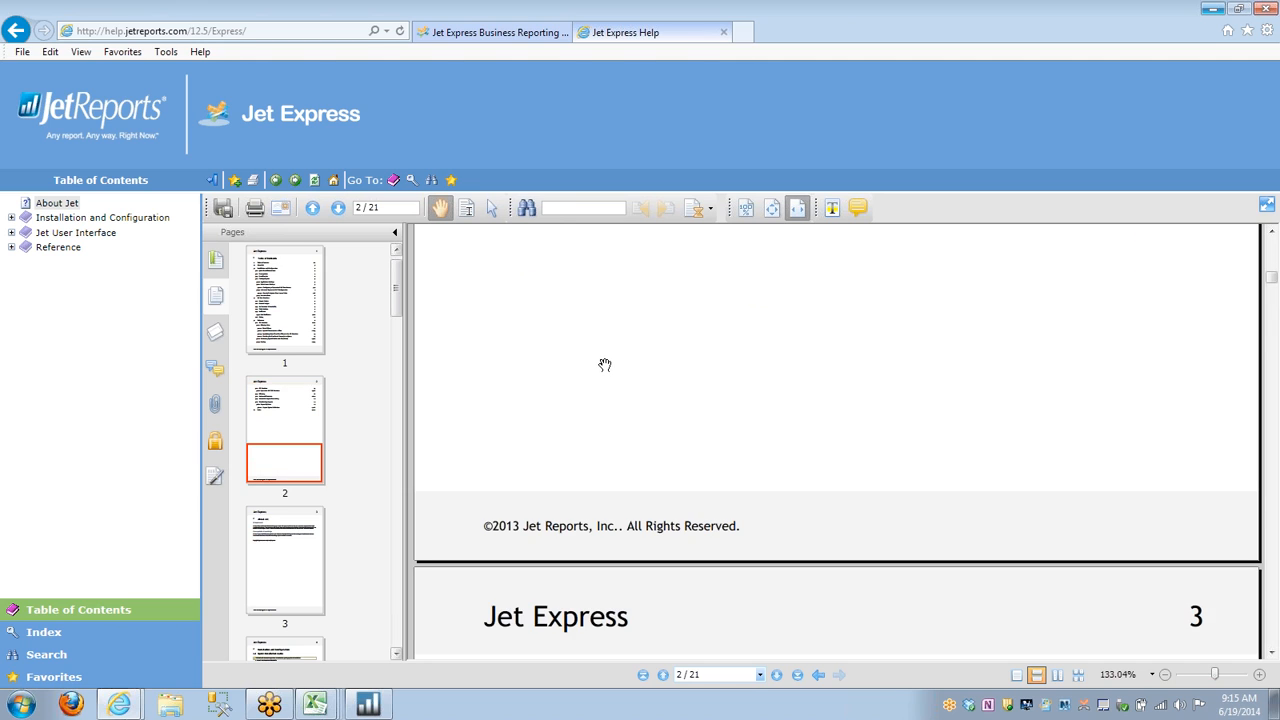
scroll(605, 365, down, 20)
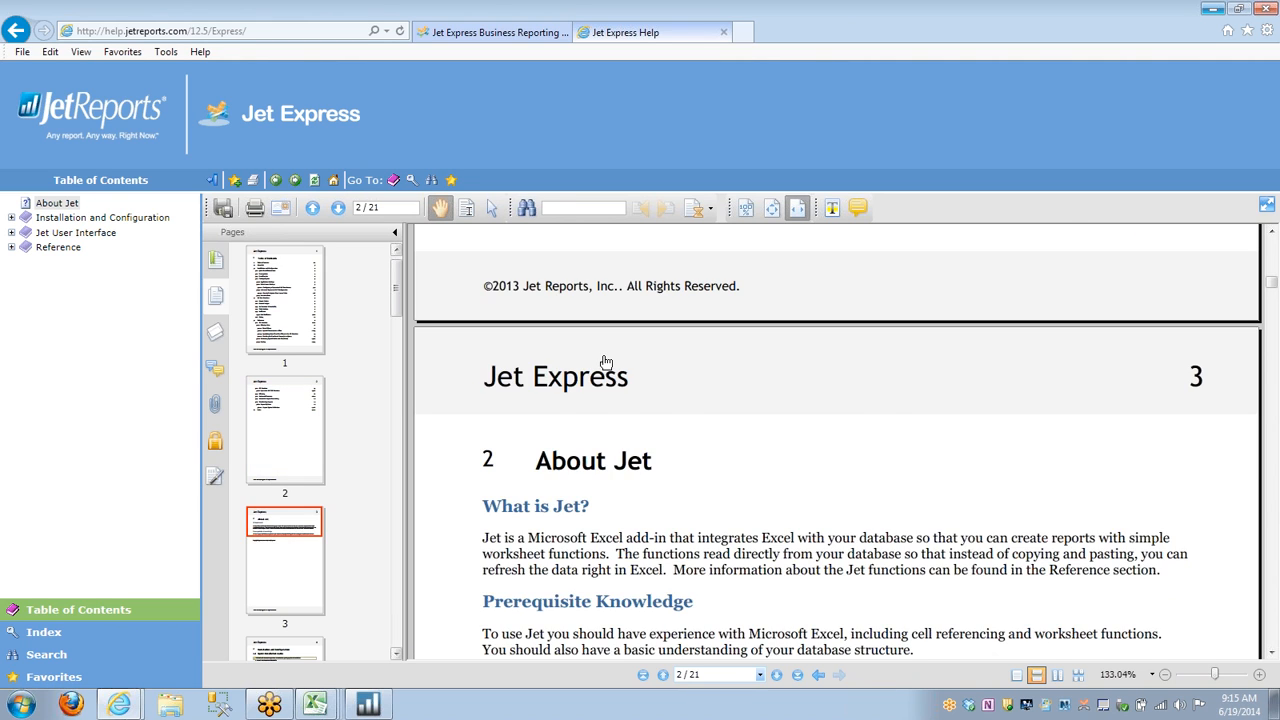
scroll(604, 360, down, 1)
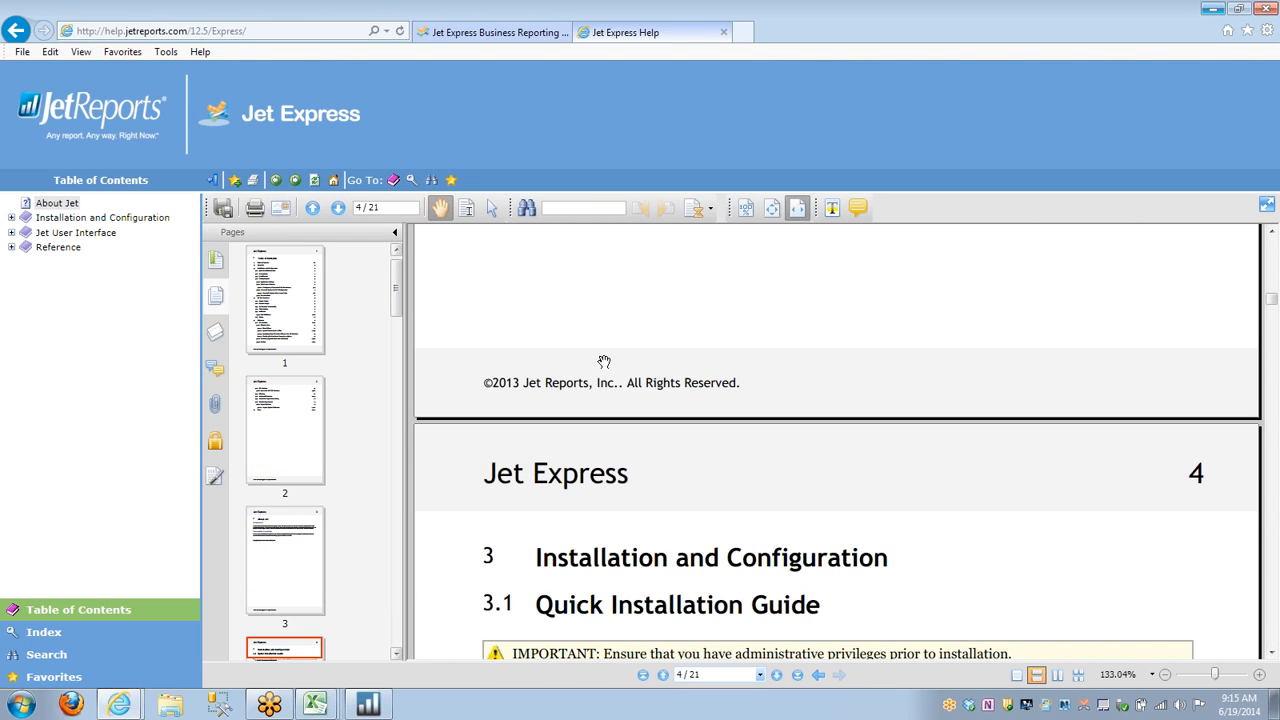
scroll(604, 361, down, 5)
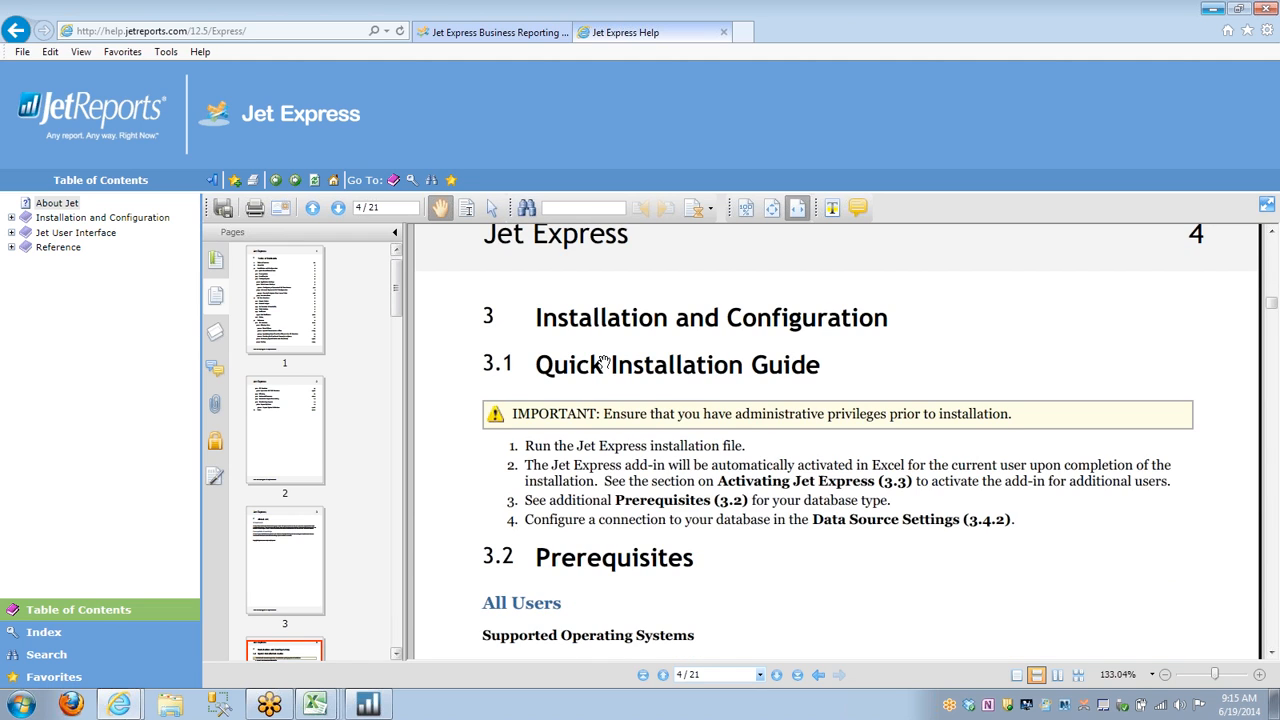
scroll(604, 362, down, 4)
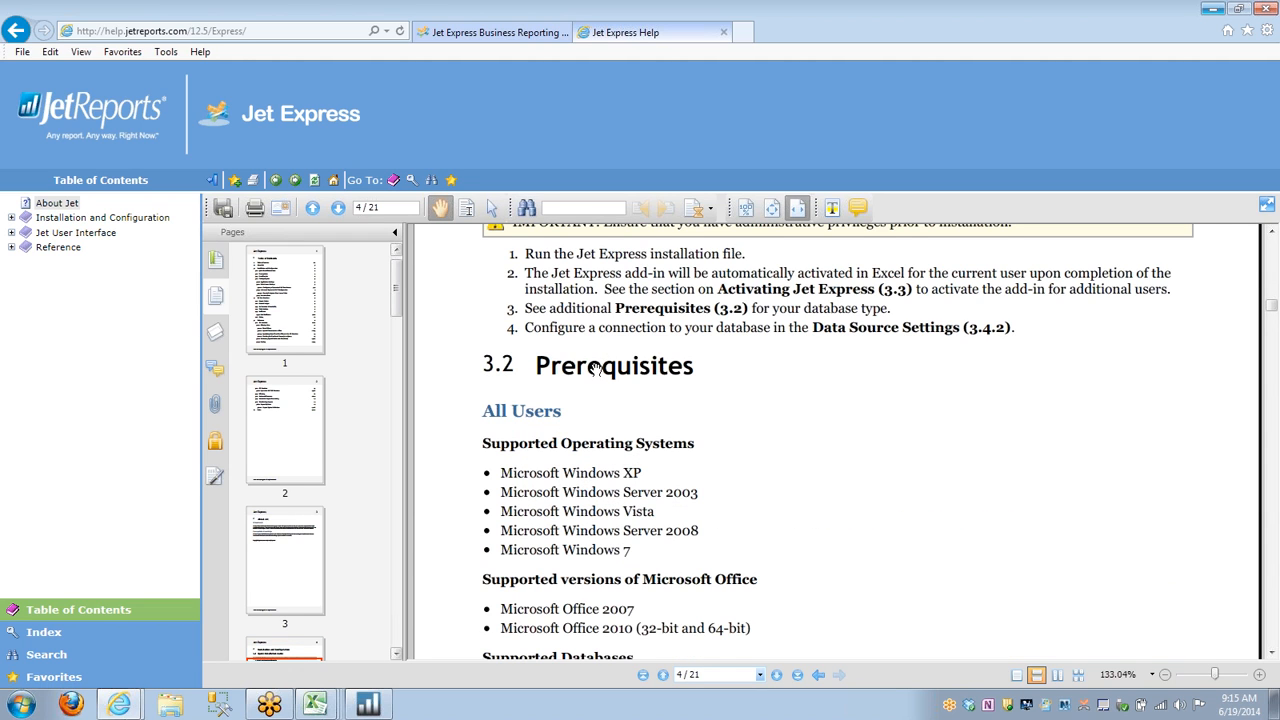
scroll(595, 368, down, 9)
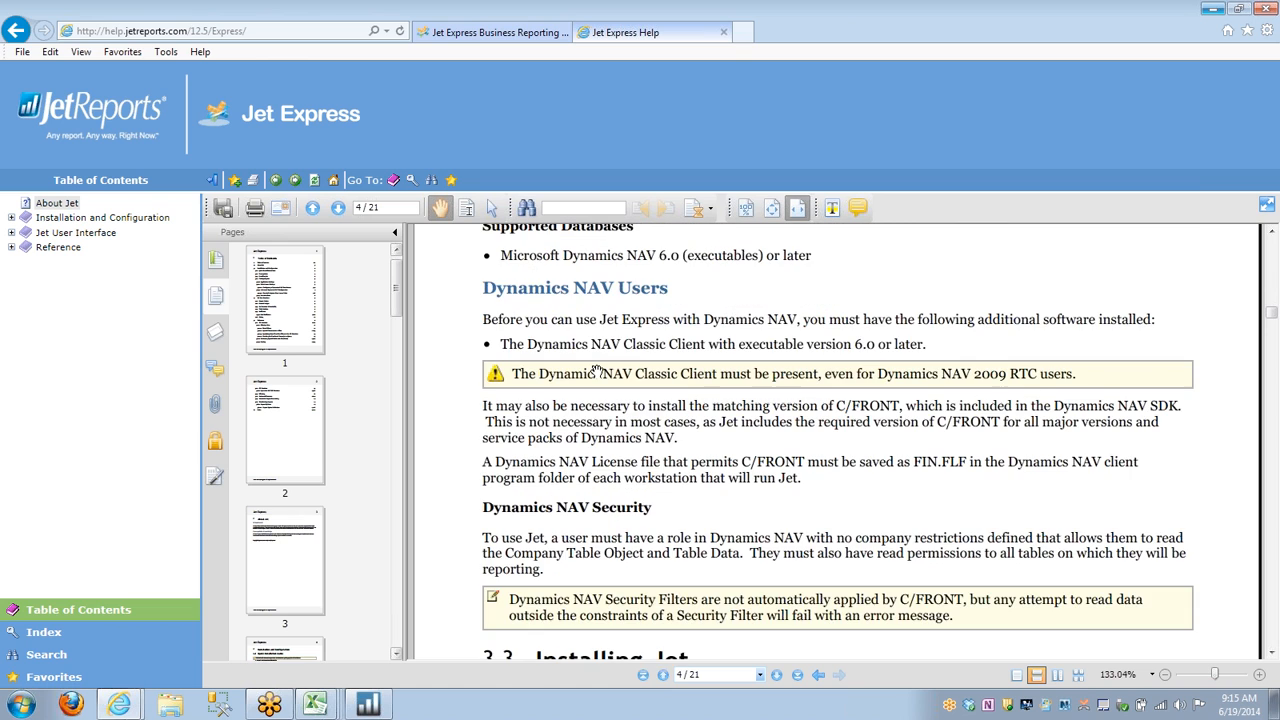
scroll(598, 370, down, 10)
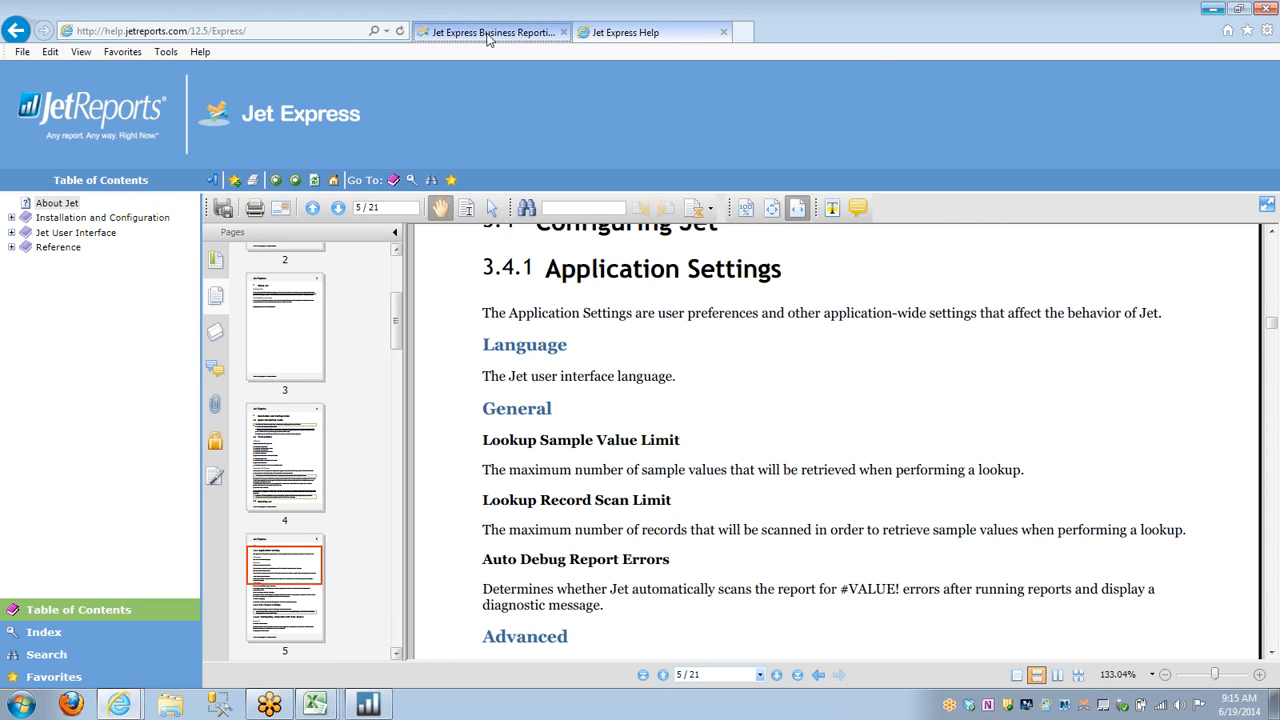
Go back to the Jet Express Resource Center page and open the Community Support forum.
click(488, 34)
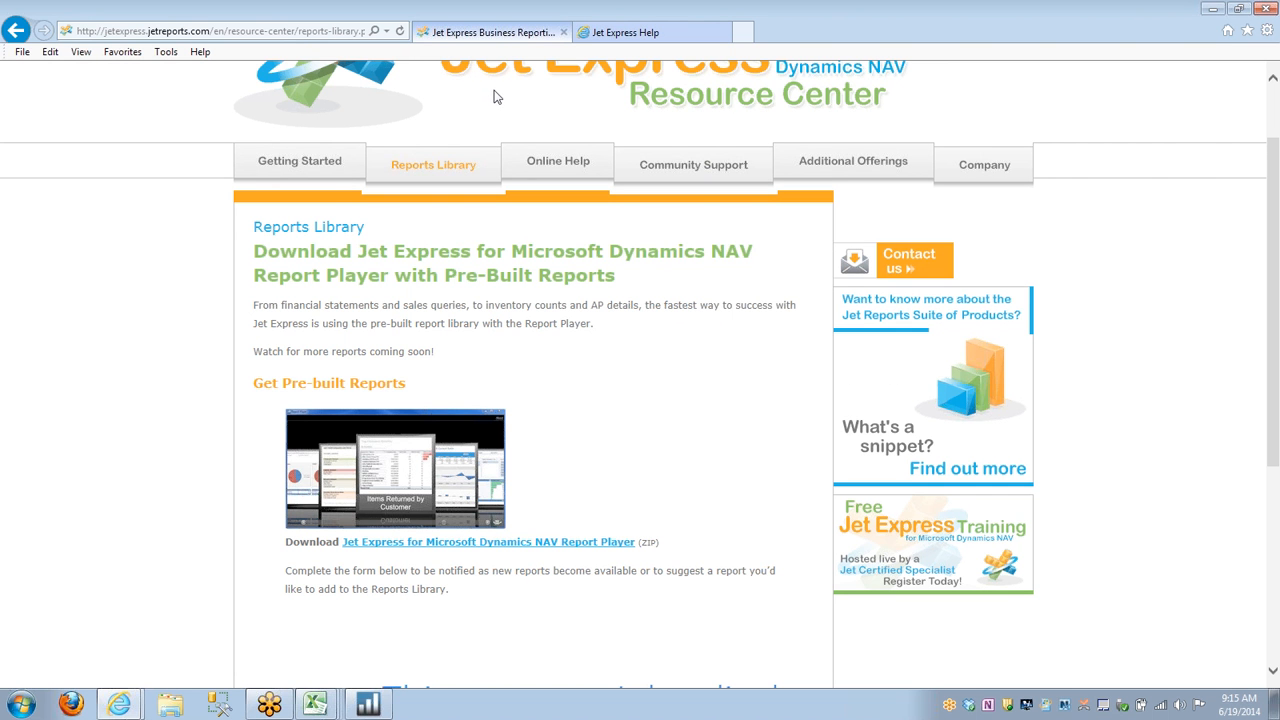
click(679, 168)
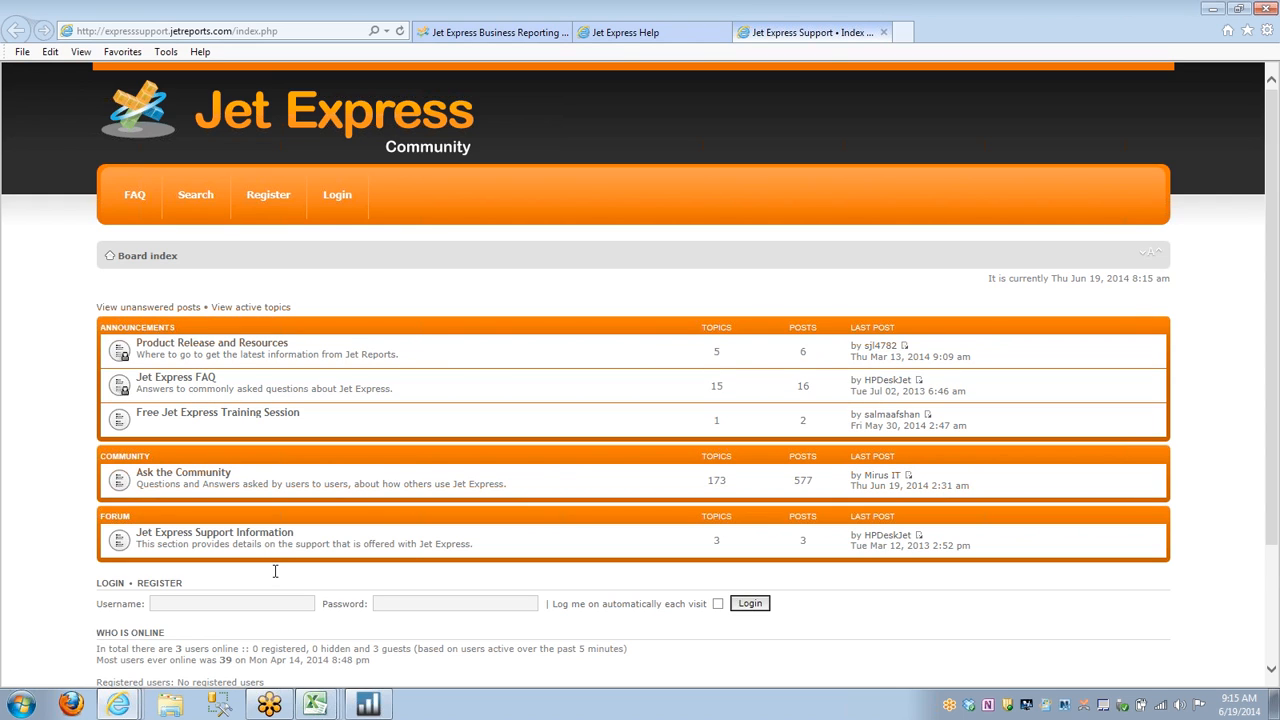
Switch to the Overview on Salesperson Performance workbook in Excel and set the Jet data source to Jet Corp Nav.
click(314, 705)
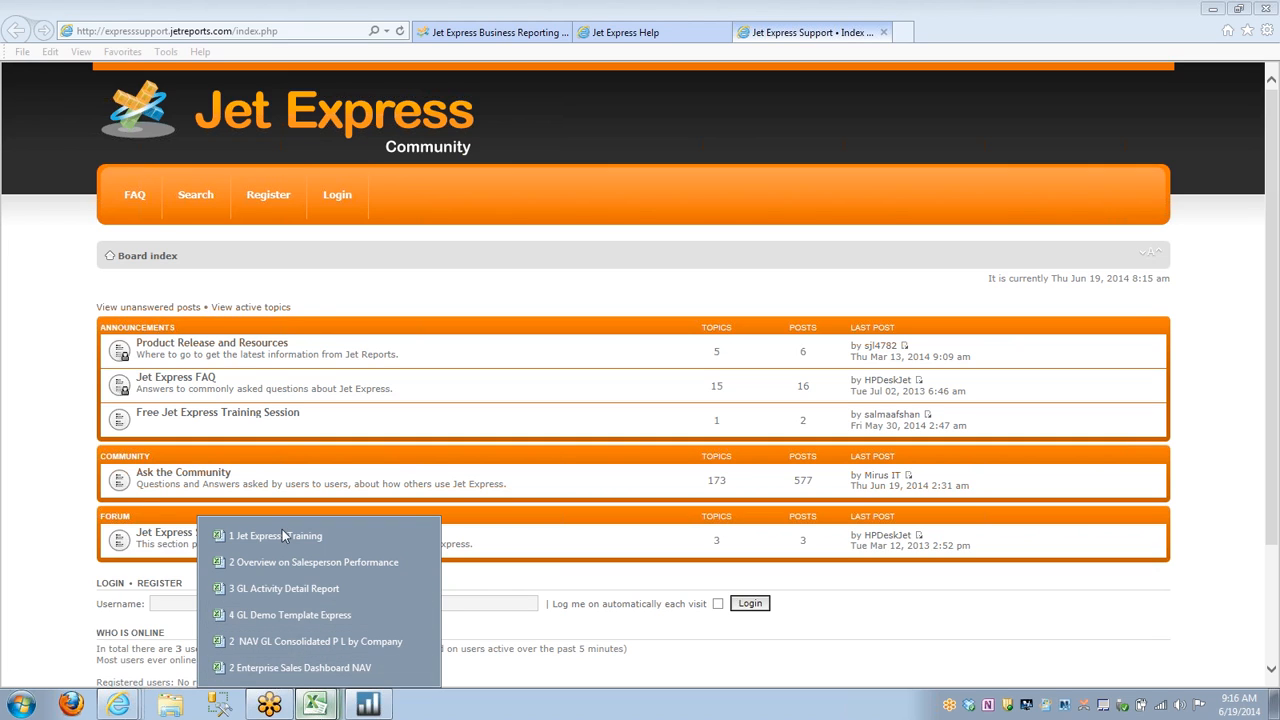
click(288, 566)
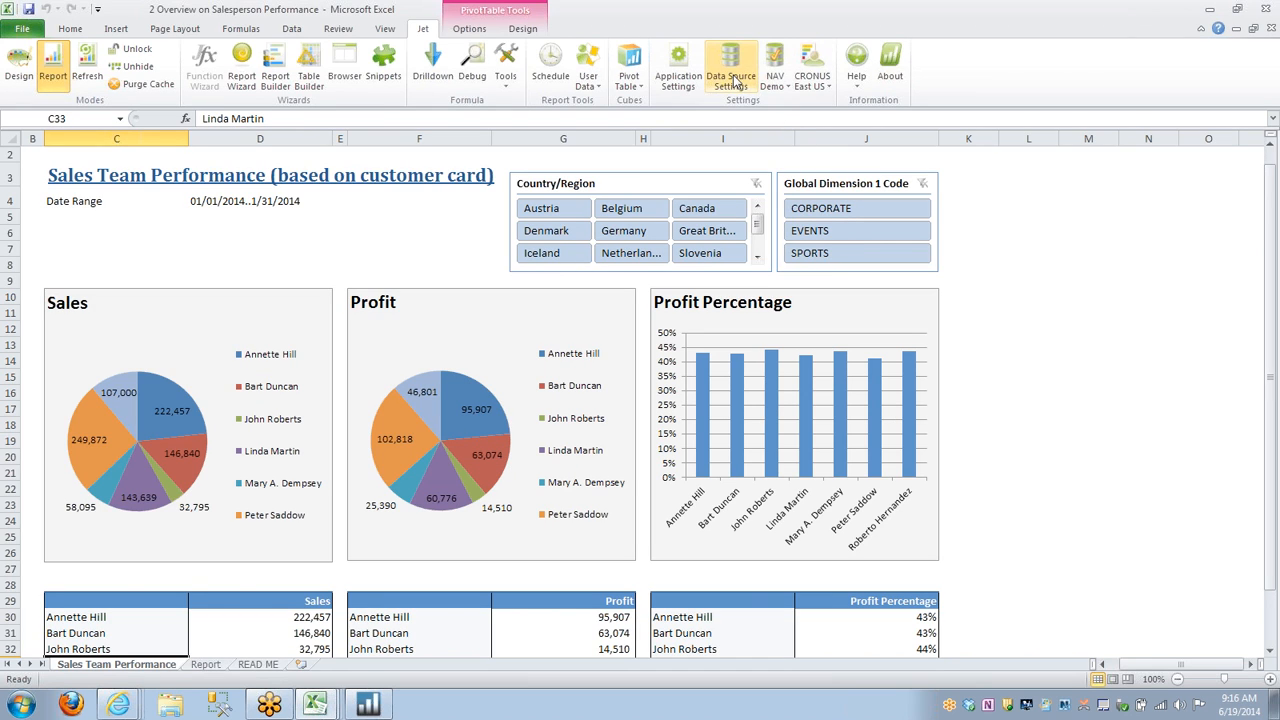
click(778, 65)
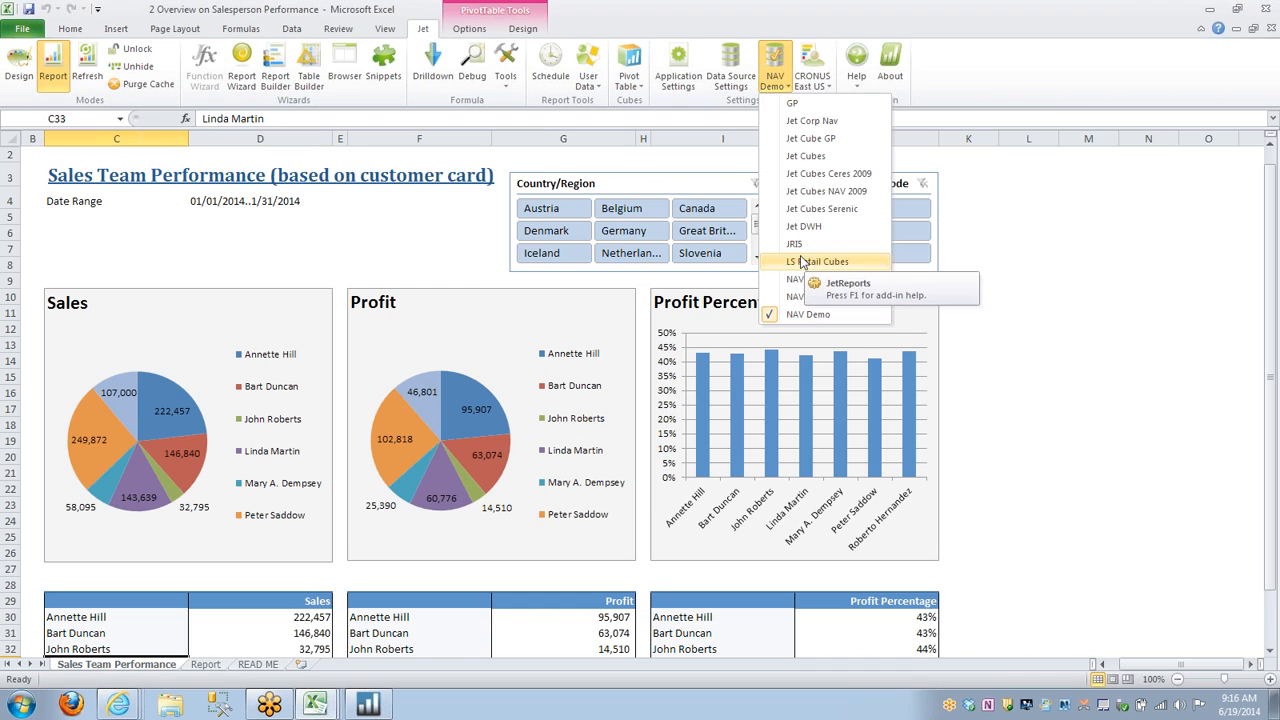
click(804, 120)
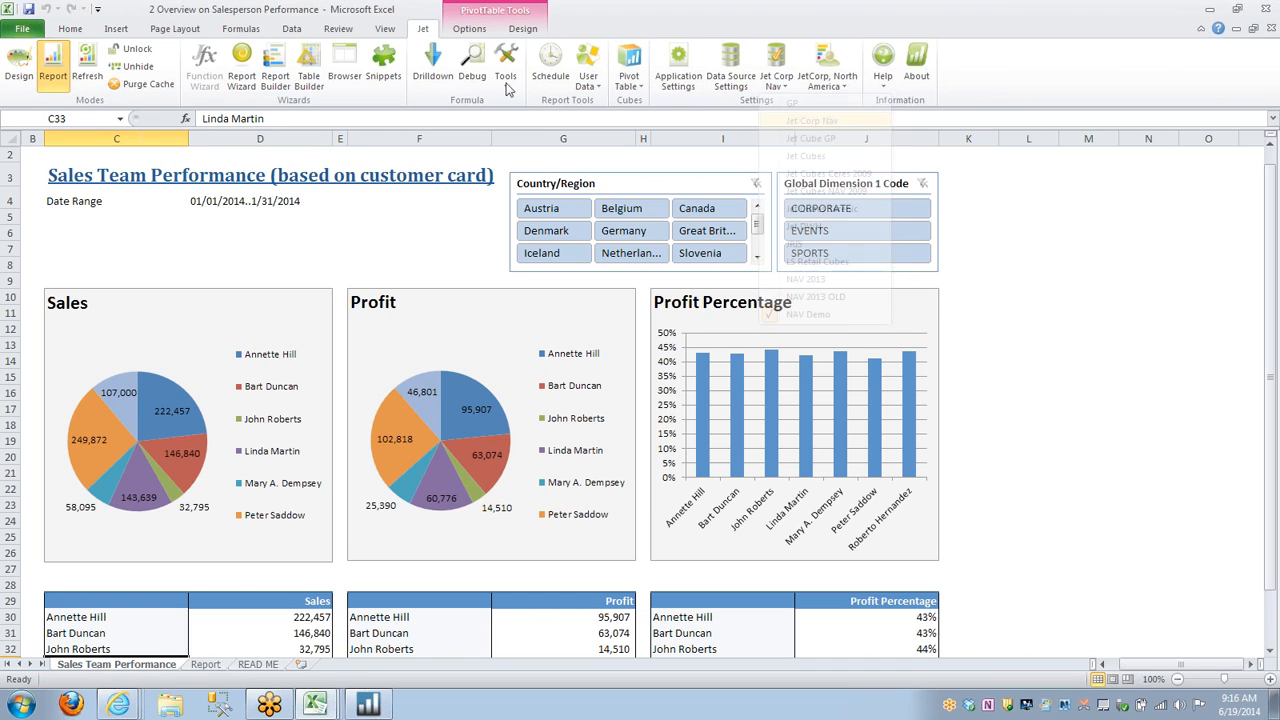
Refresh the Sales Team Performance report using the date filter 01/01/2014..1/31/2014 and review its charts and tables.
click(1033, 252)
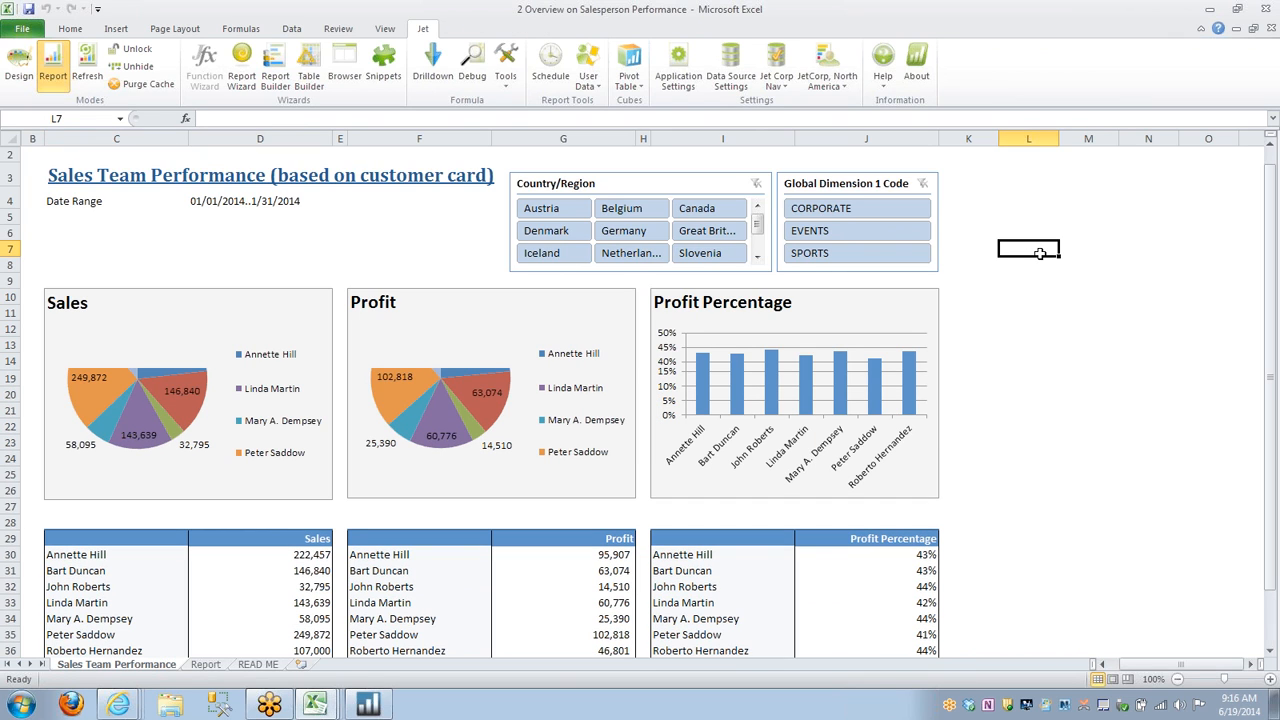
scroll(1039, 262, down, 2)
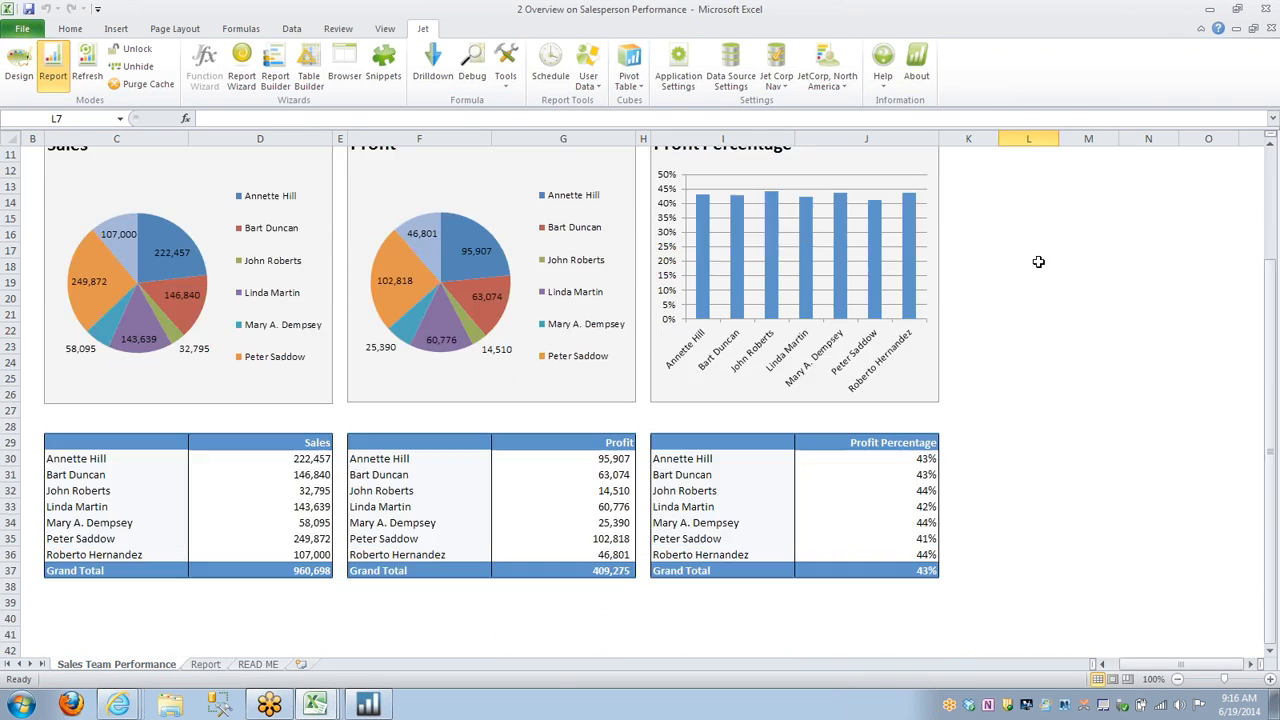
scroll(1038, 261, up, 3)
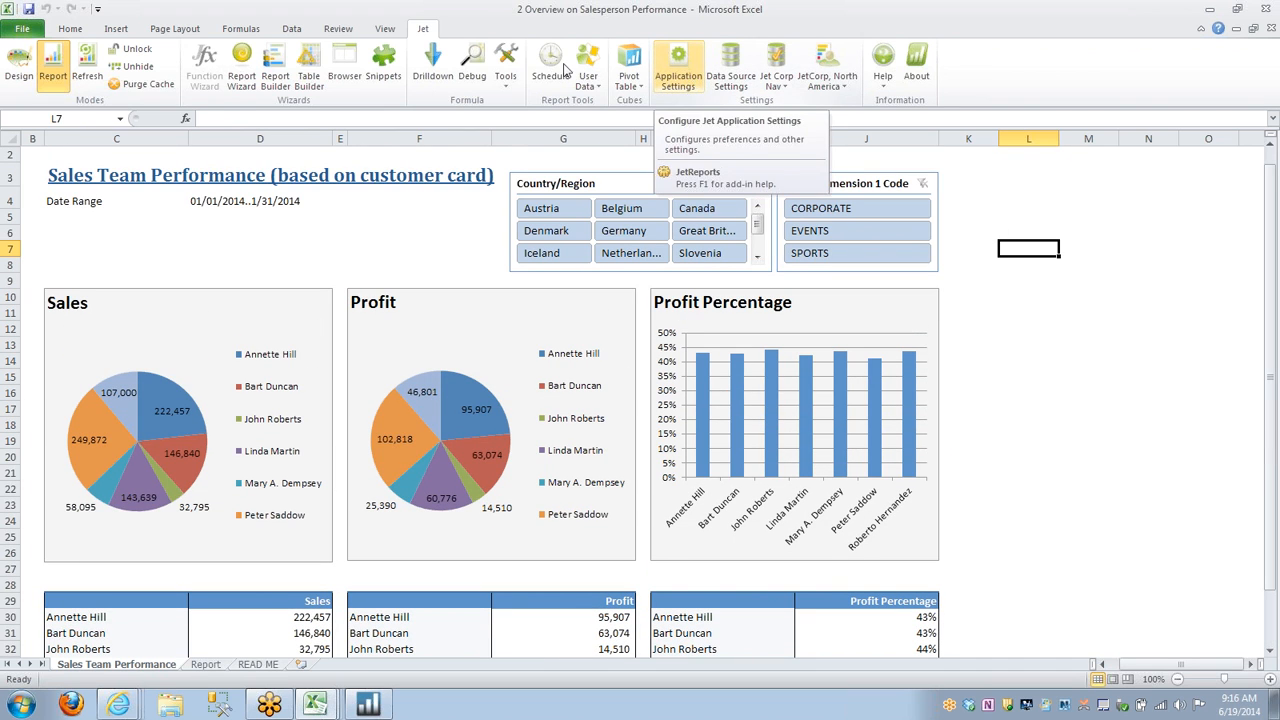
click(85, 63)
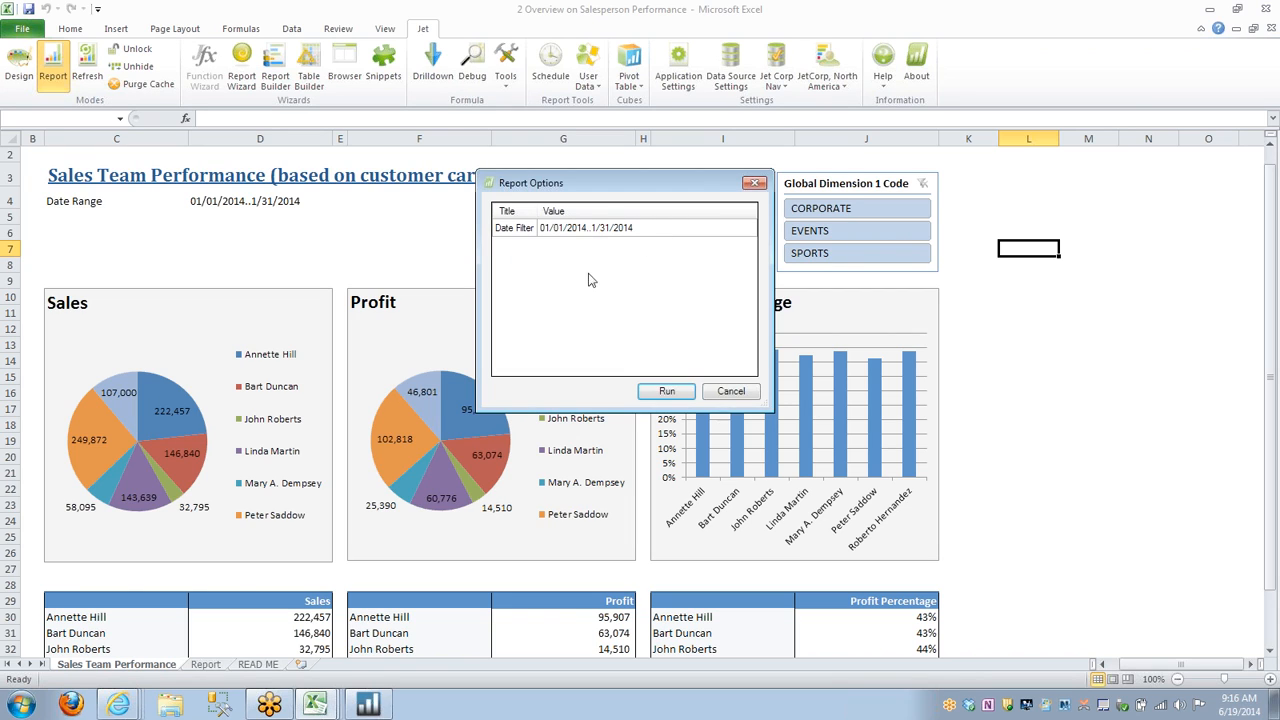
click(675, 397)
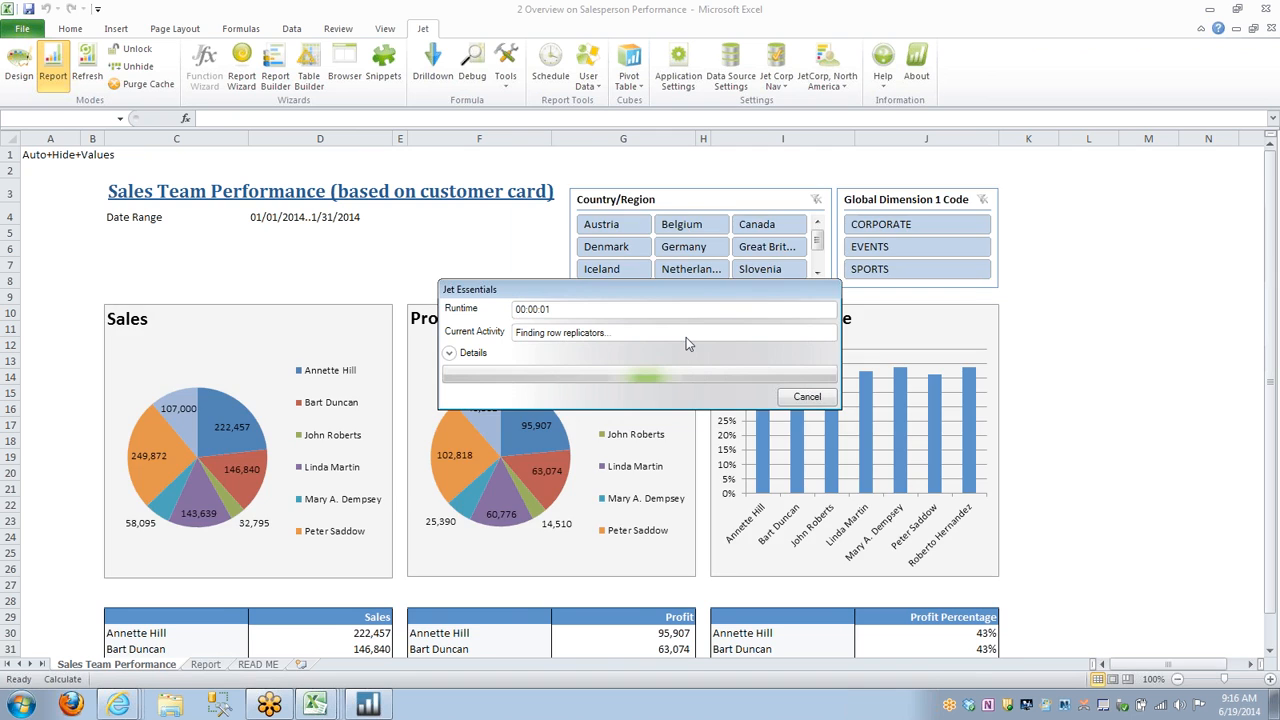
scroll(598, 355, down, 4)
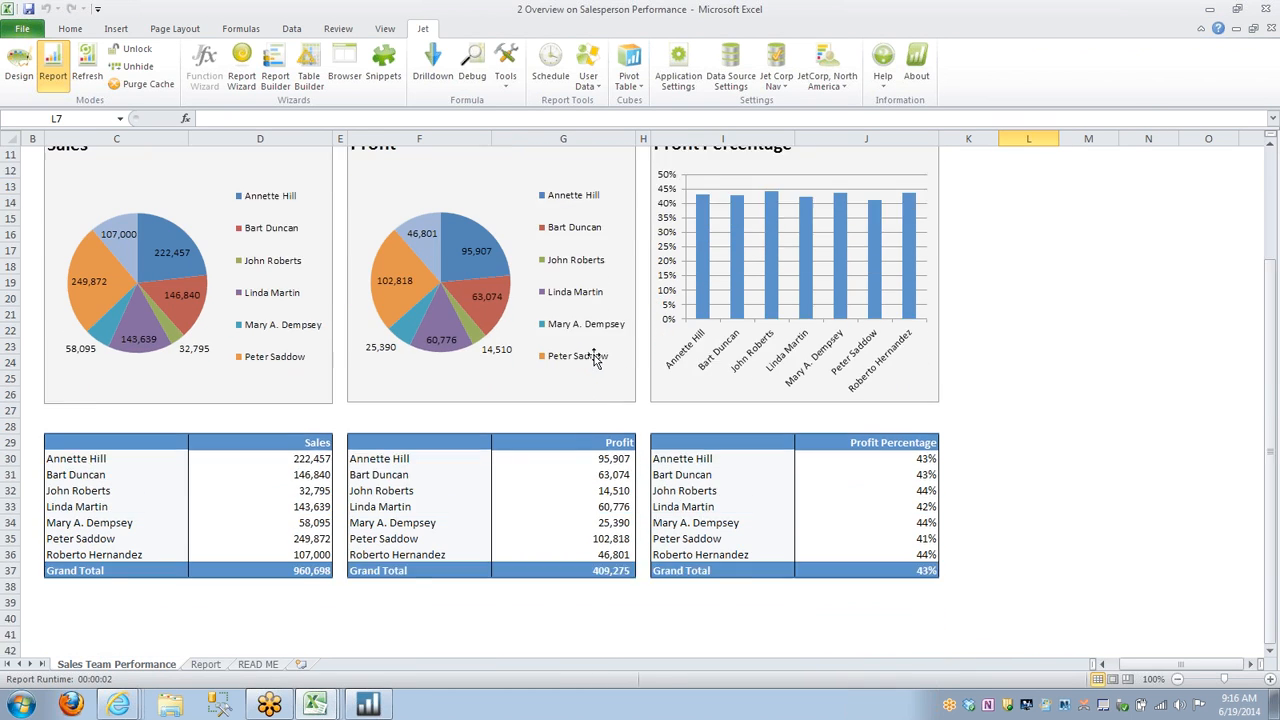
scroll(590, 350, up, 2)
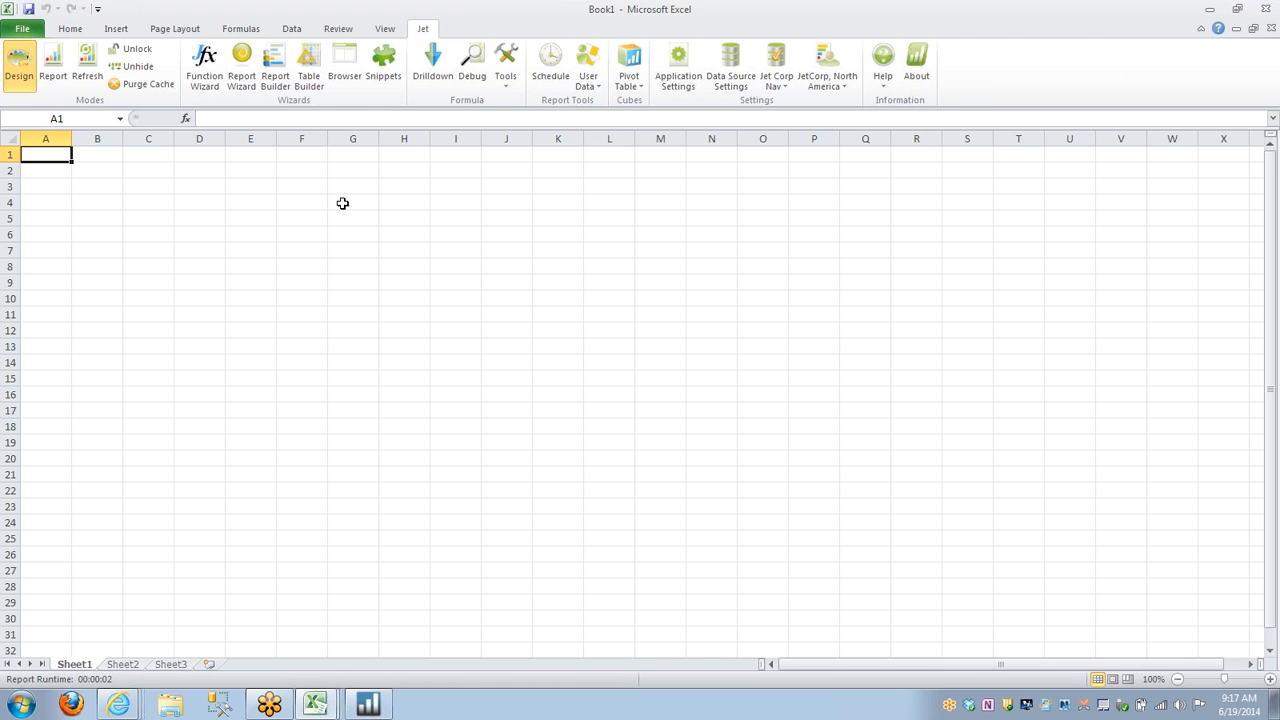
click(344, 66)
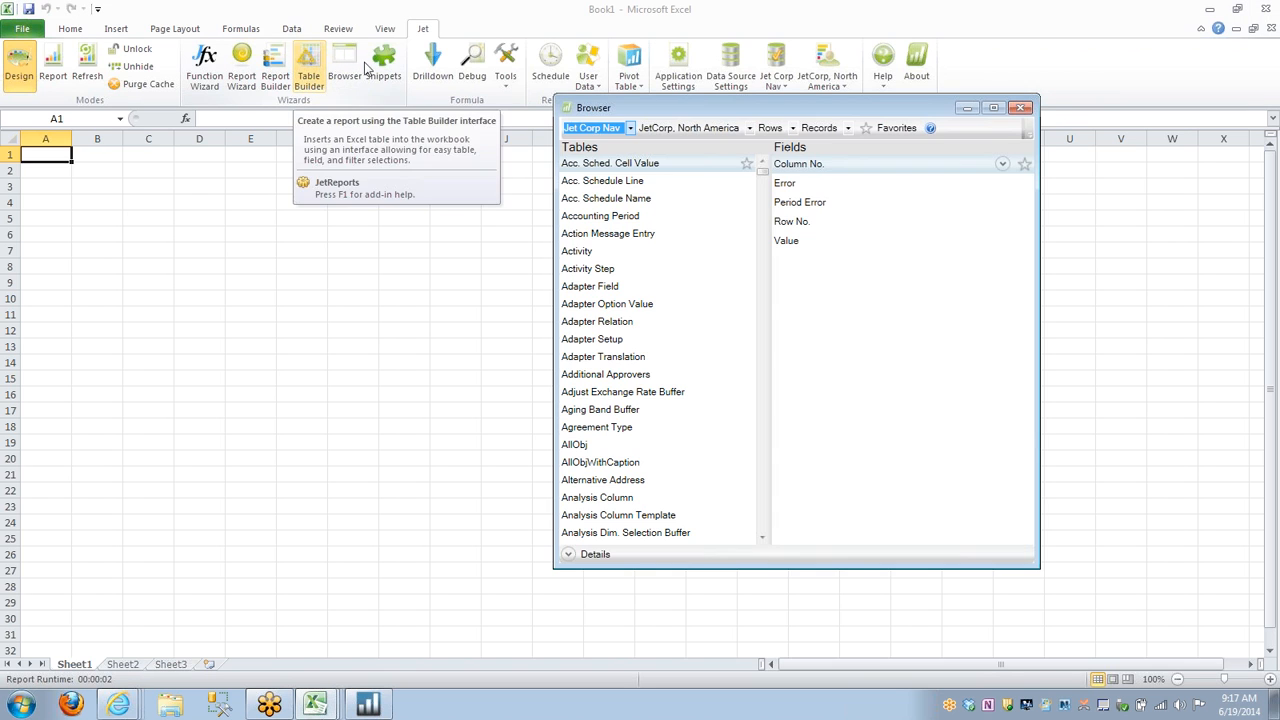
click(1020, 107)
click(309, 68)
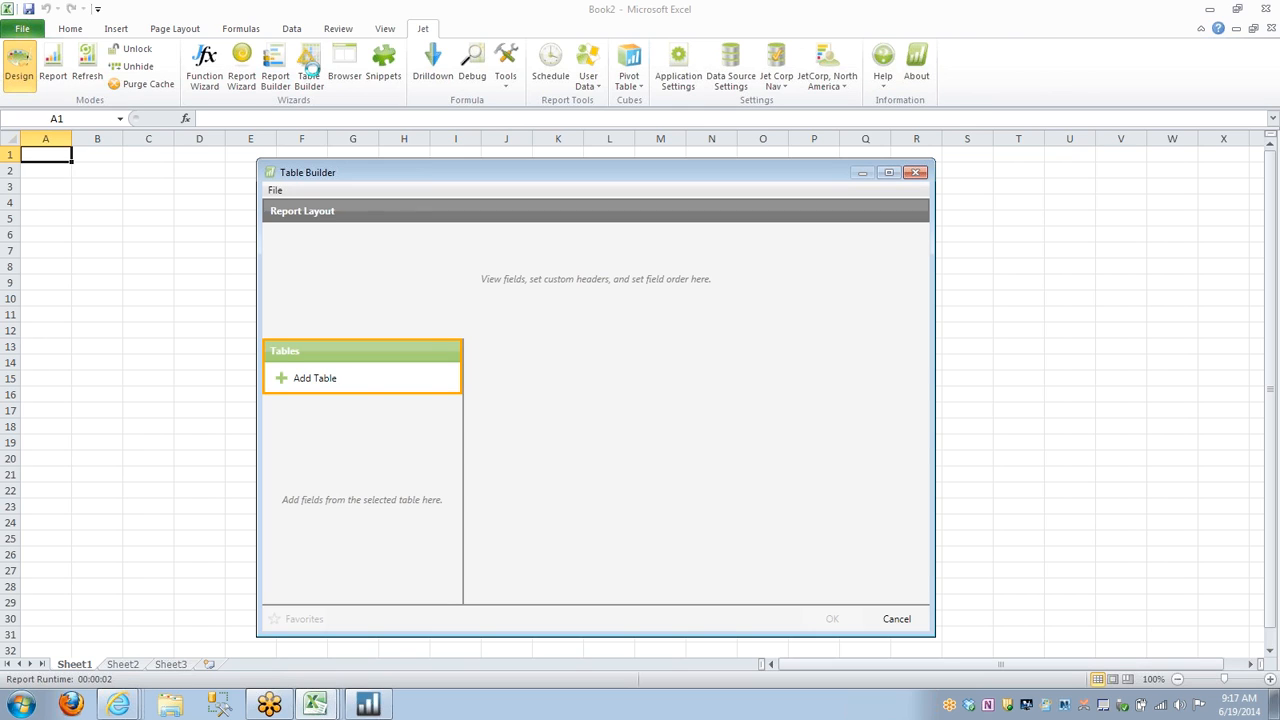
click(302, 379)
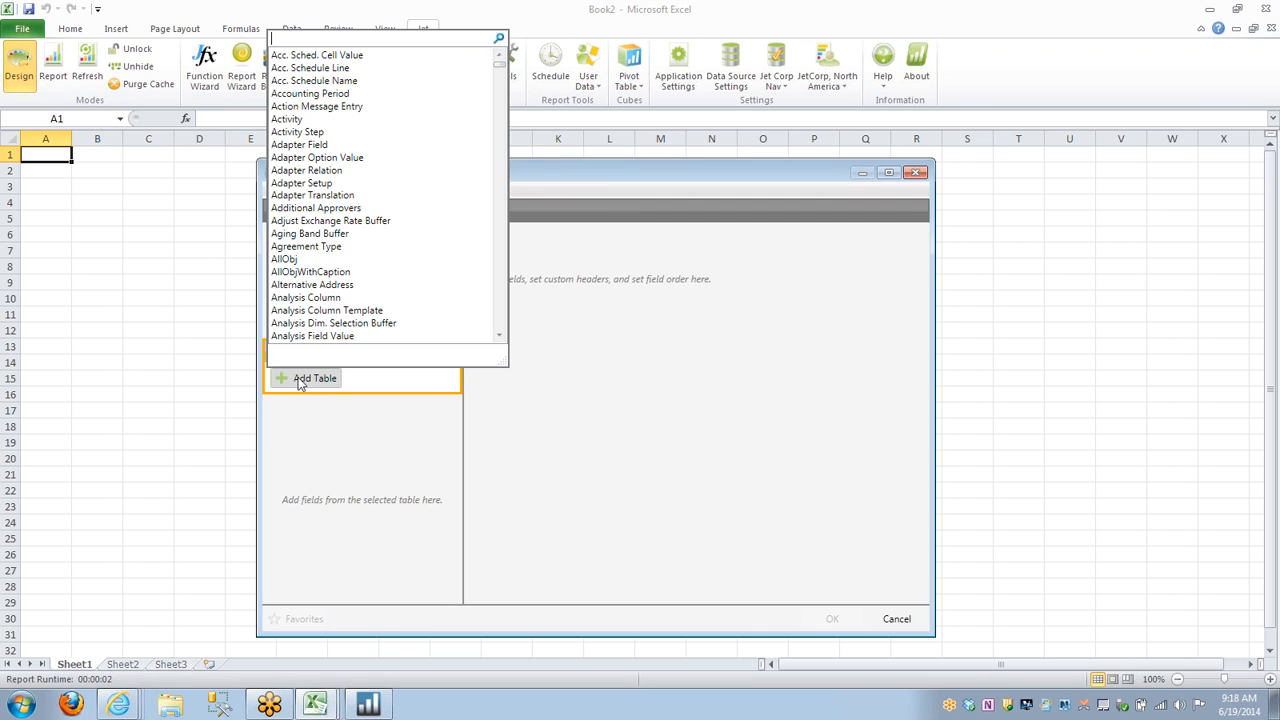
click(302, 380)
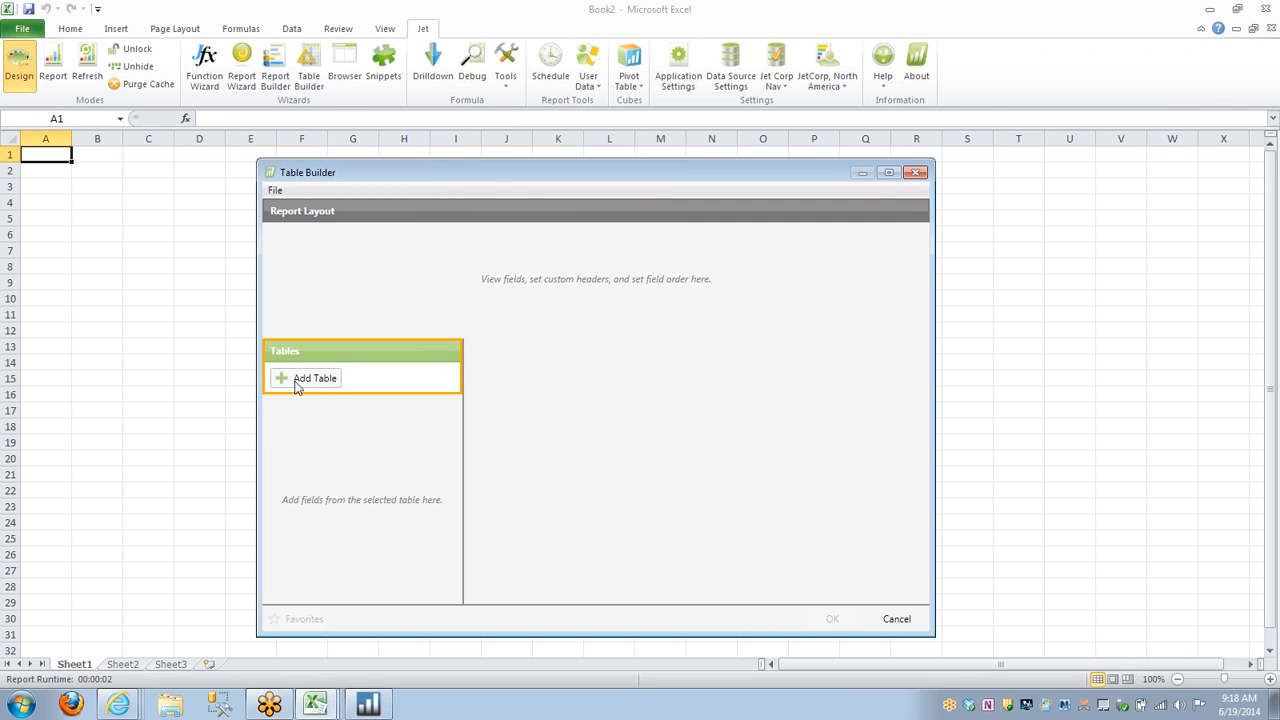
click(315, 705)
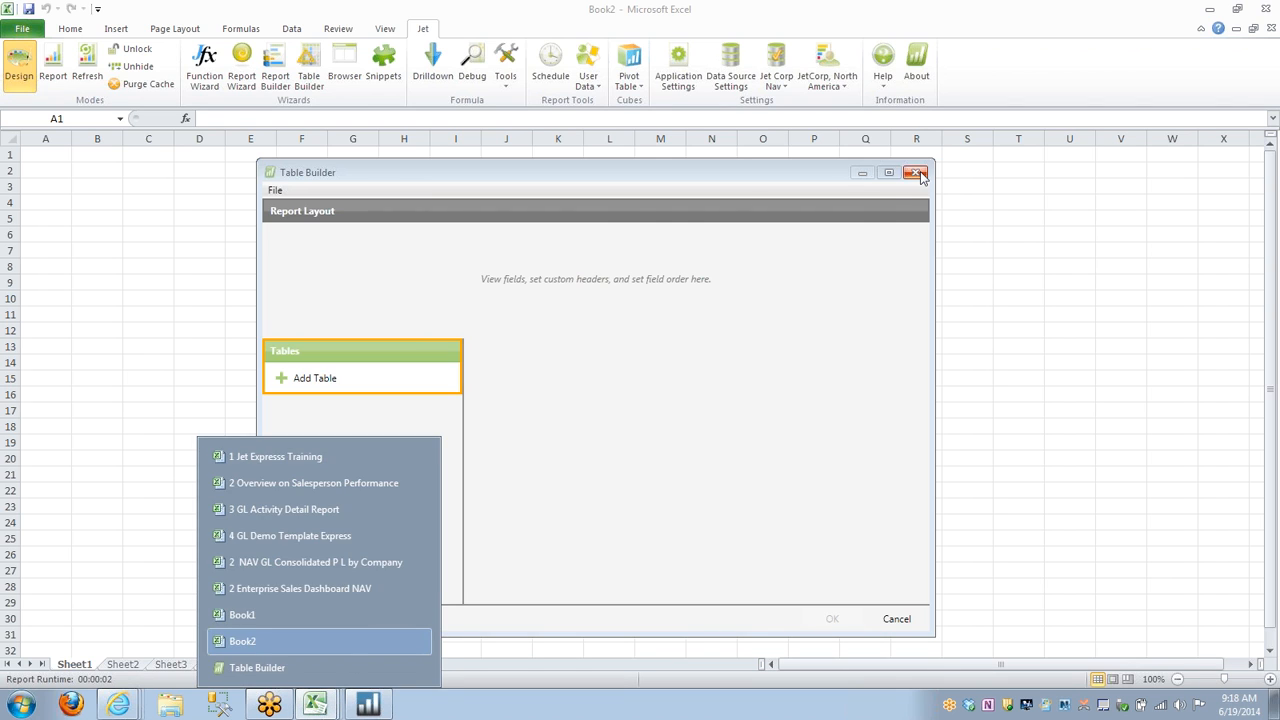
click(380, 611)
Switch to the 1 Jet Expresss Training workbook and view its Table Builder sheet.
click(323, 710)
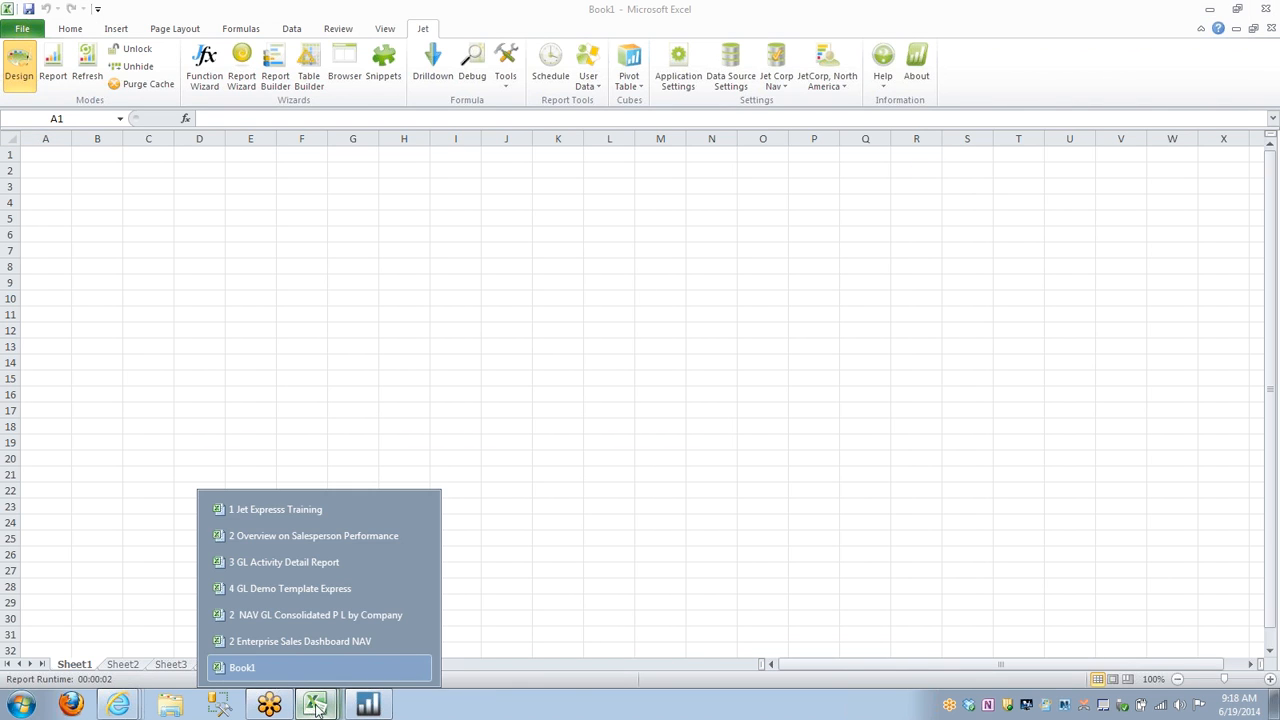
click(320, 511)
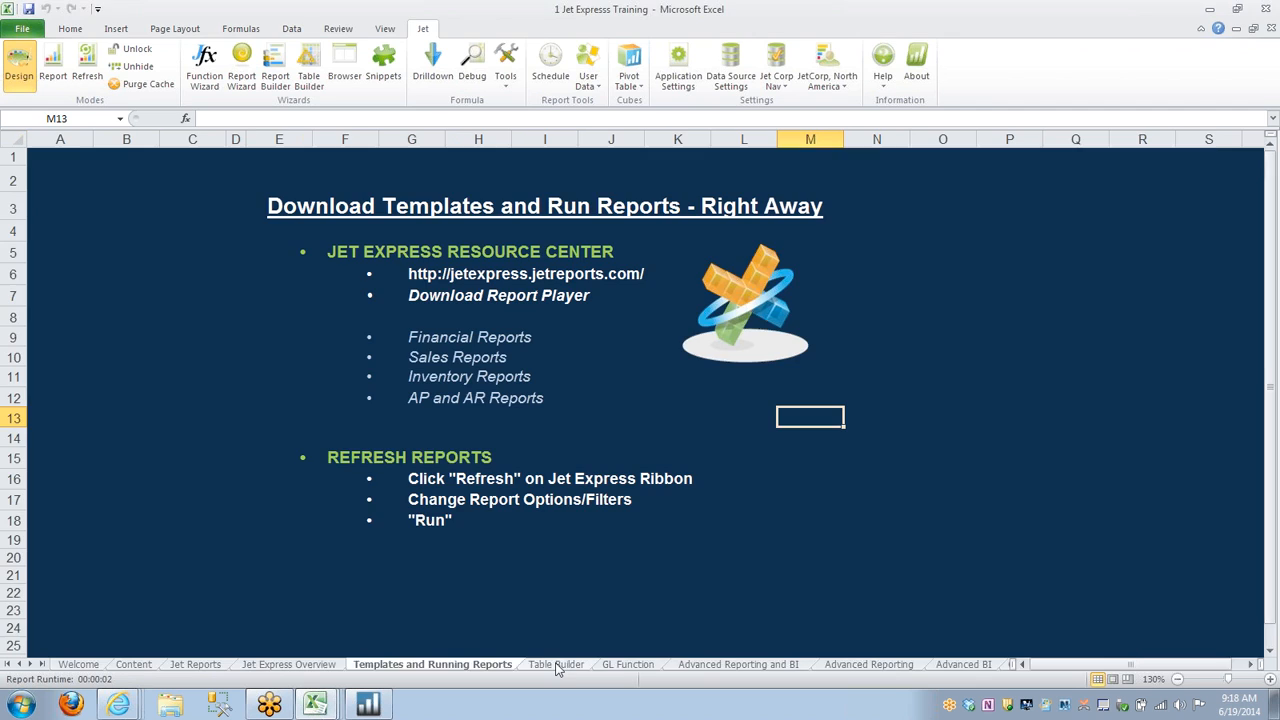
click(556, 665)
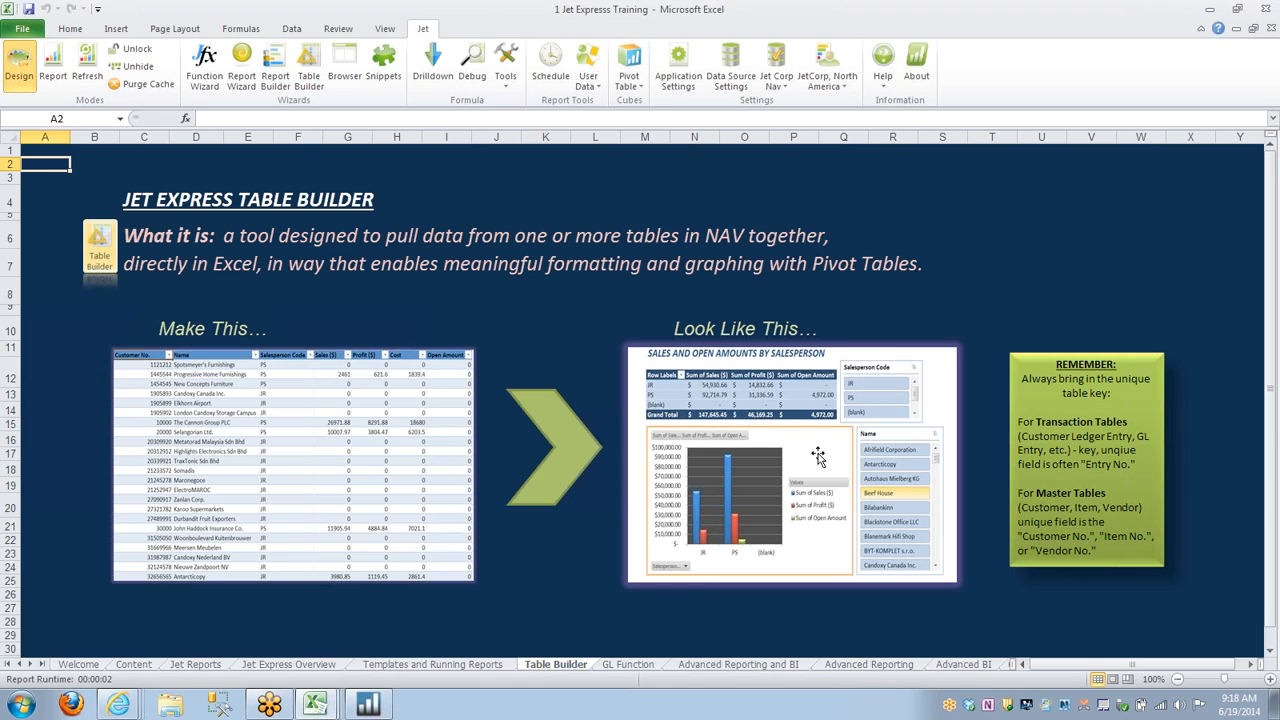
Return to the blank Book1 workbook, start the Table Builder and add the G/L Entry table.
click(315, 709)
click(276, 671)
click(305, 66)
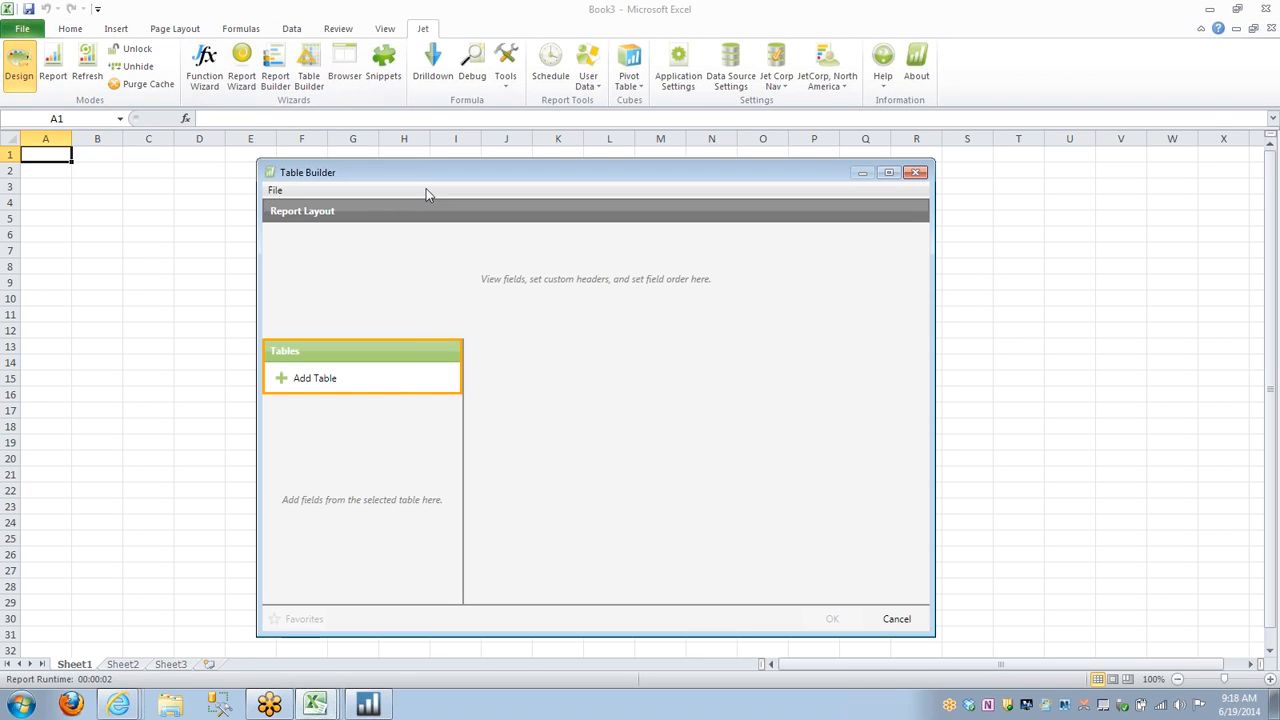
click(311, 379)
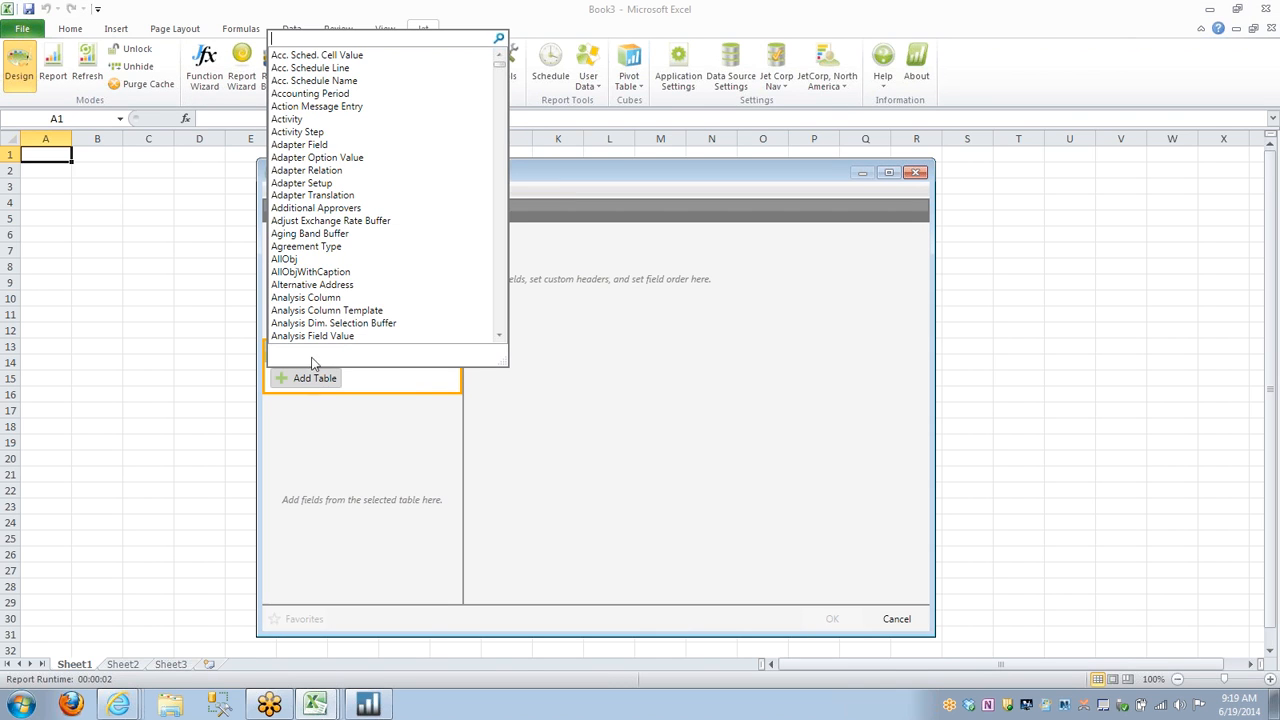
scroll(403, 205, down, 6)
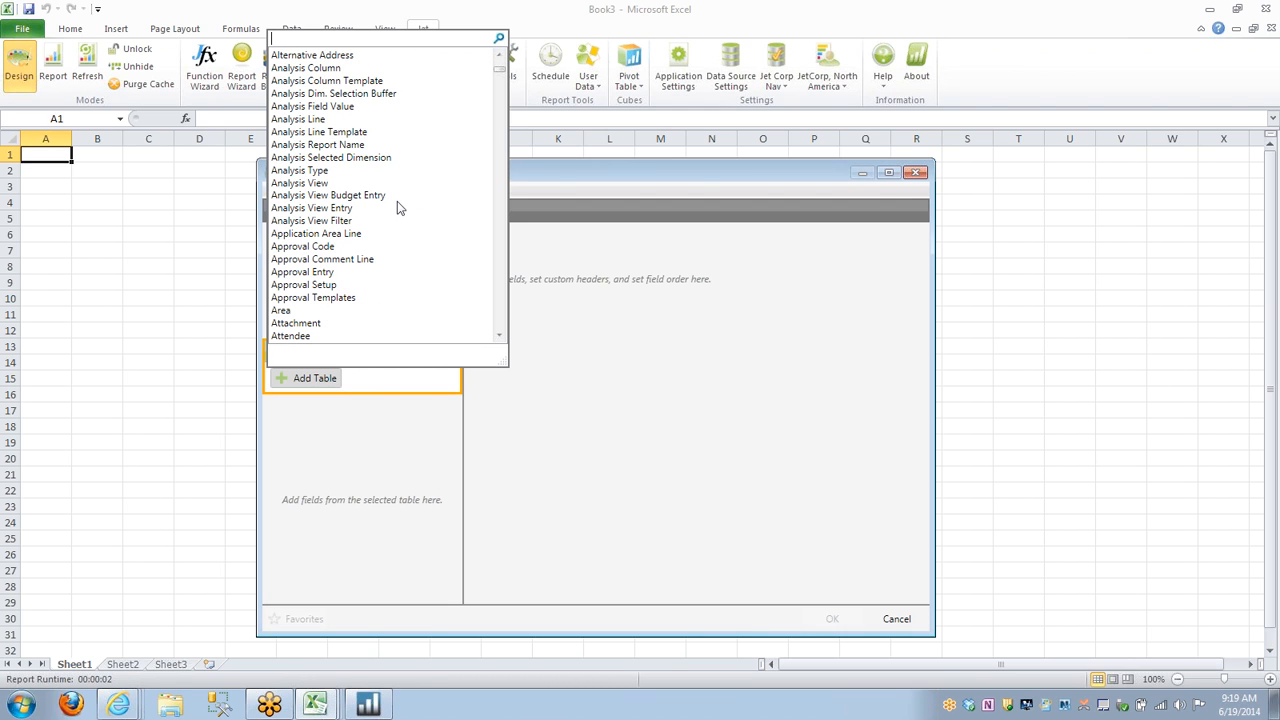
text(g)
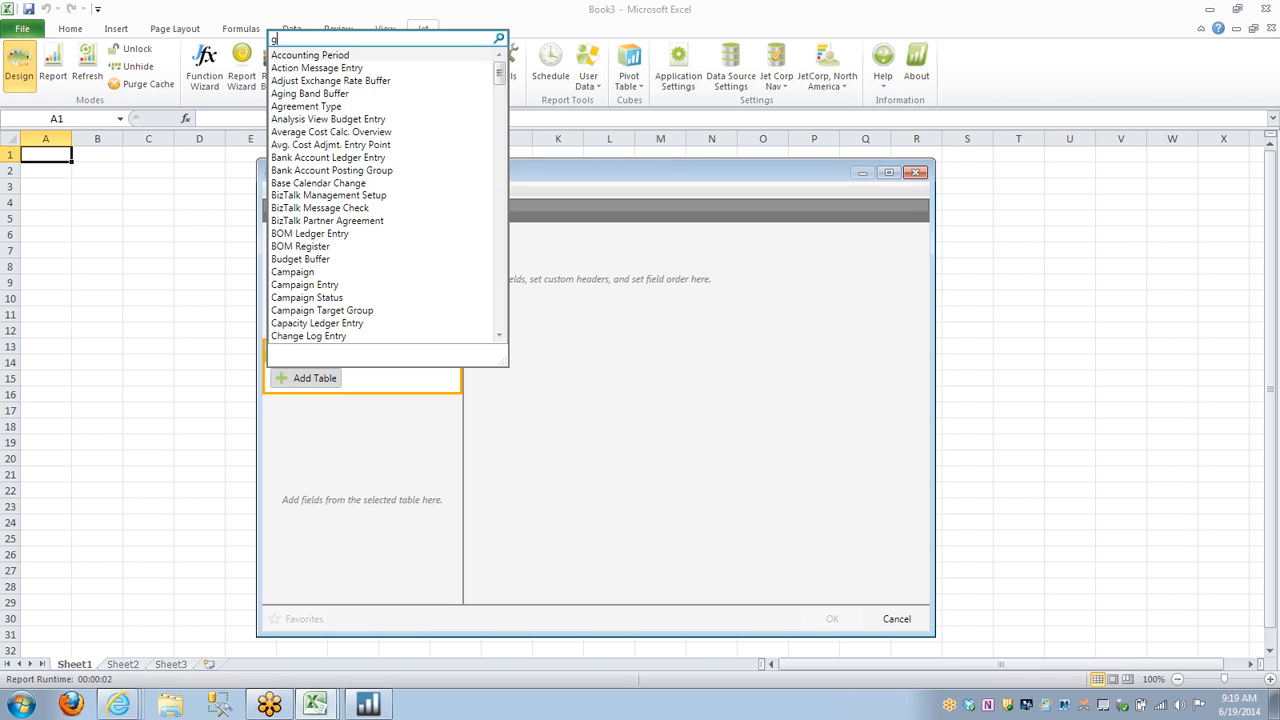
text(/l en)
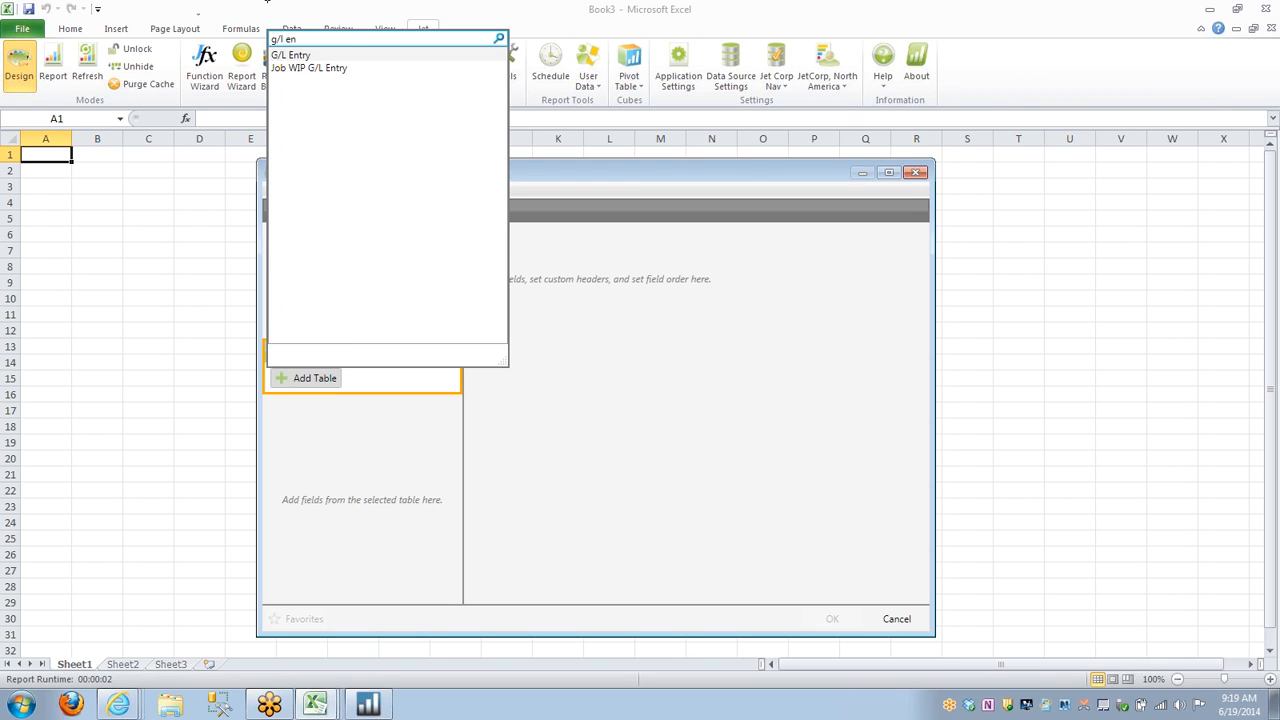
click(312, 57)
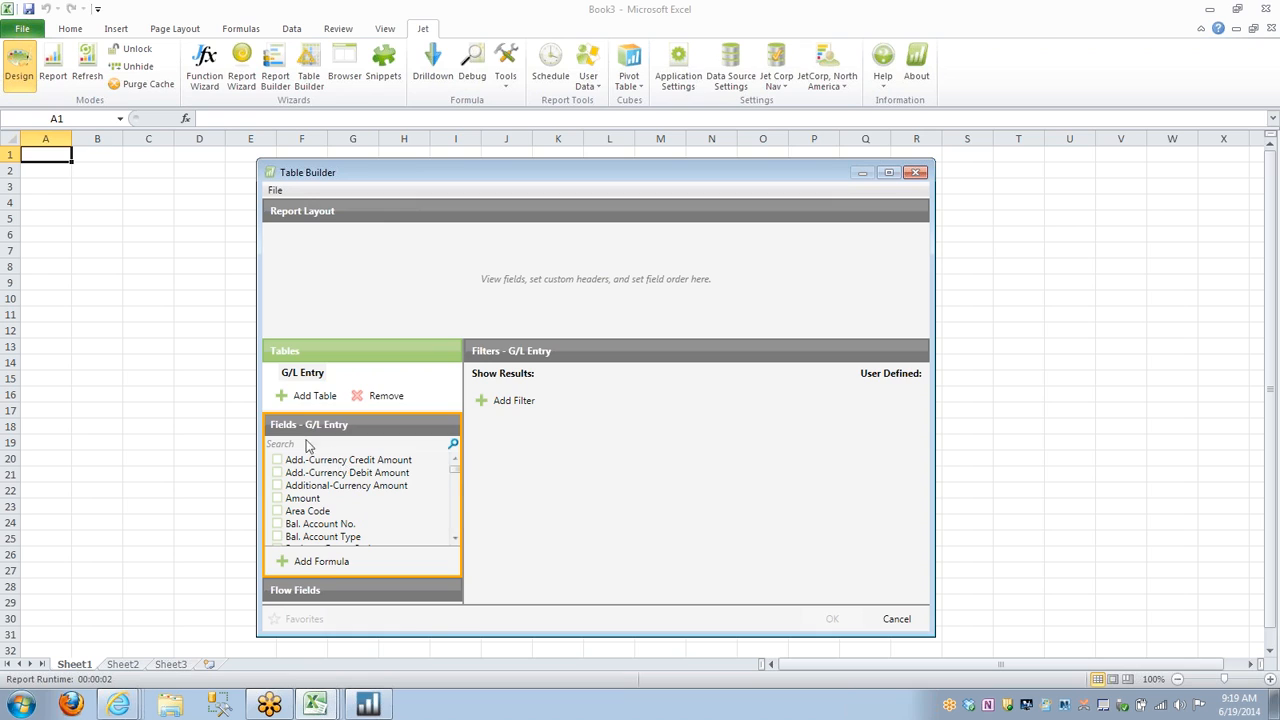
Add the G/L Account No., Entry No. and Gen. Posting Type fields from G/L Entry to the report layout.
click(343, 443)
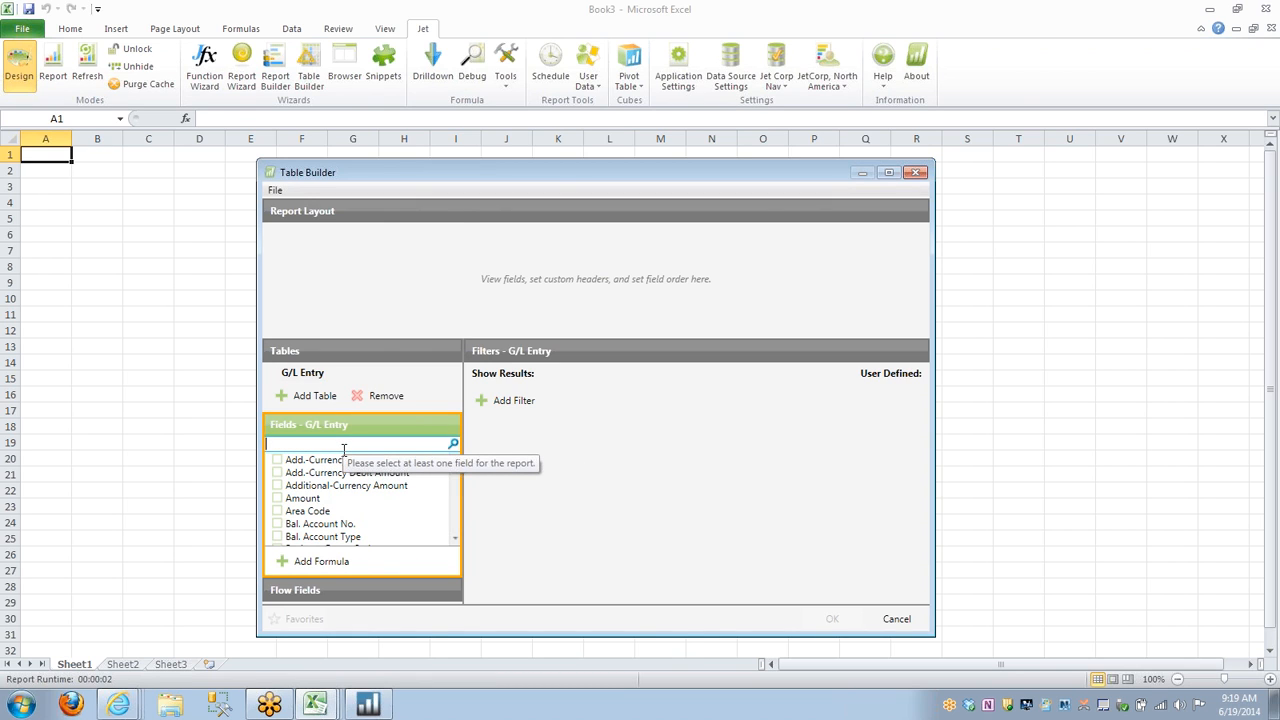
text(g/l)
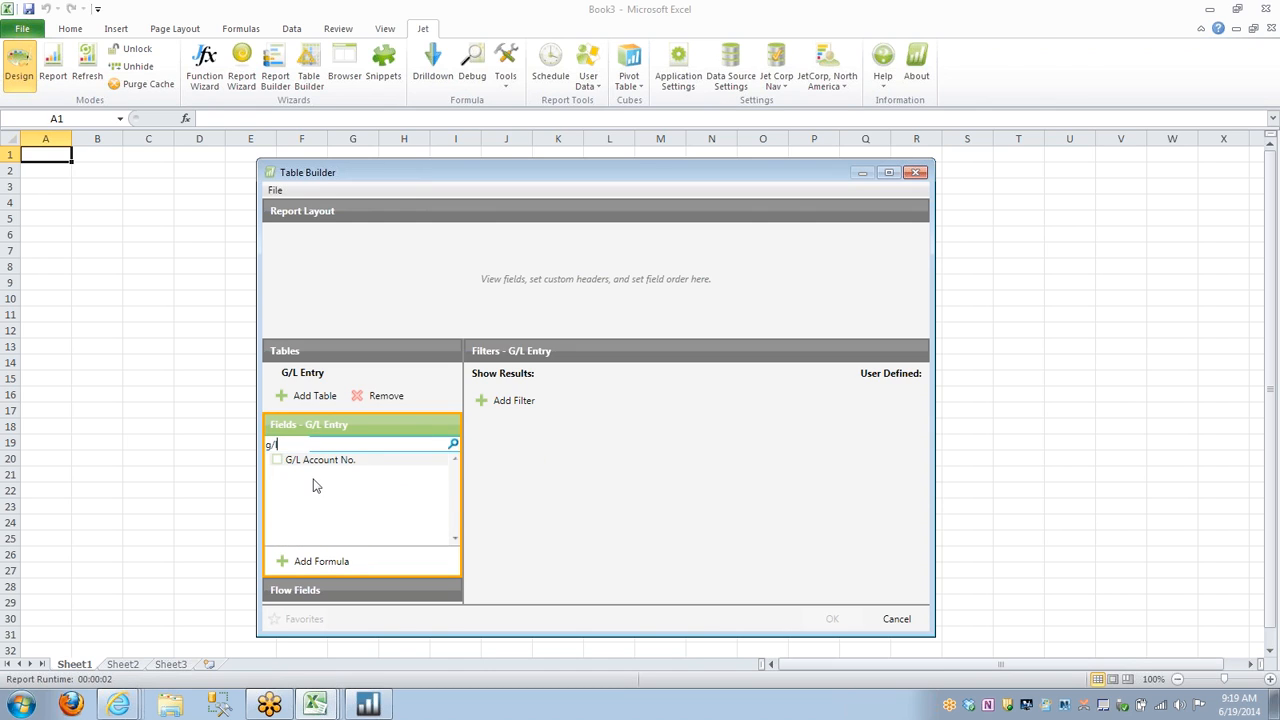
click(277, 459)
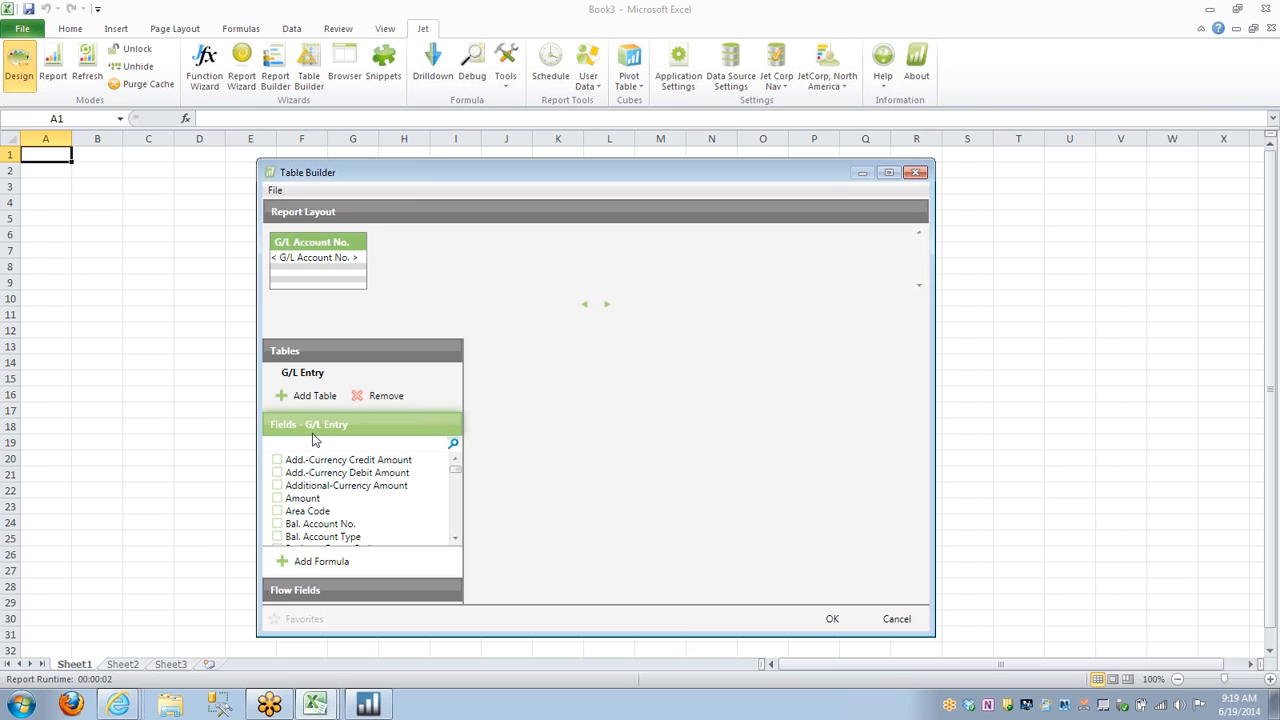
text(entr)
click(277, 460)
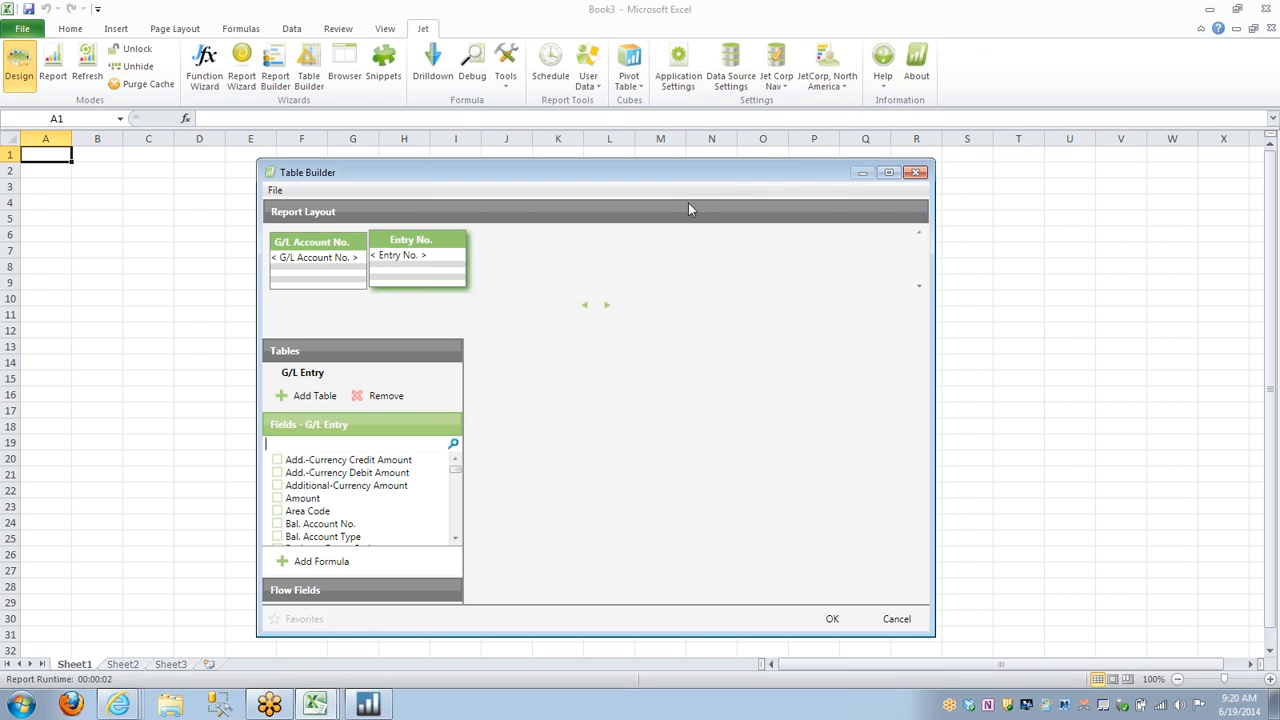
text(gen)
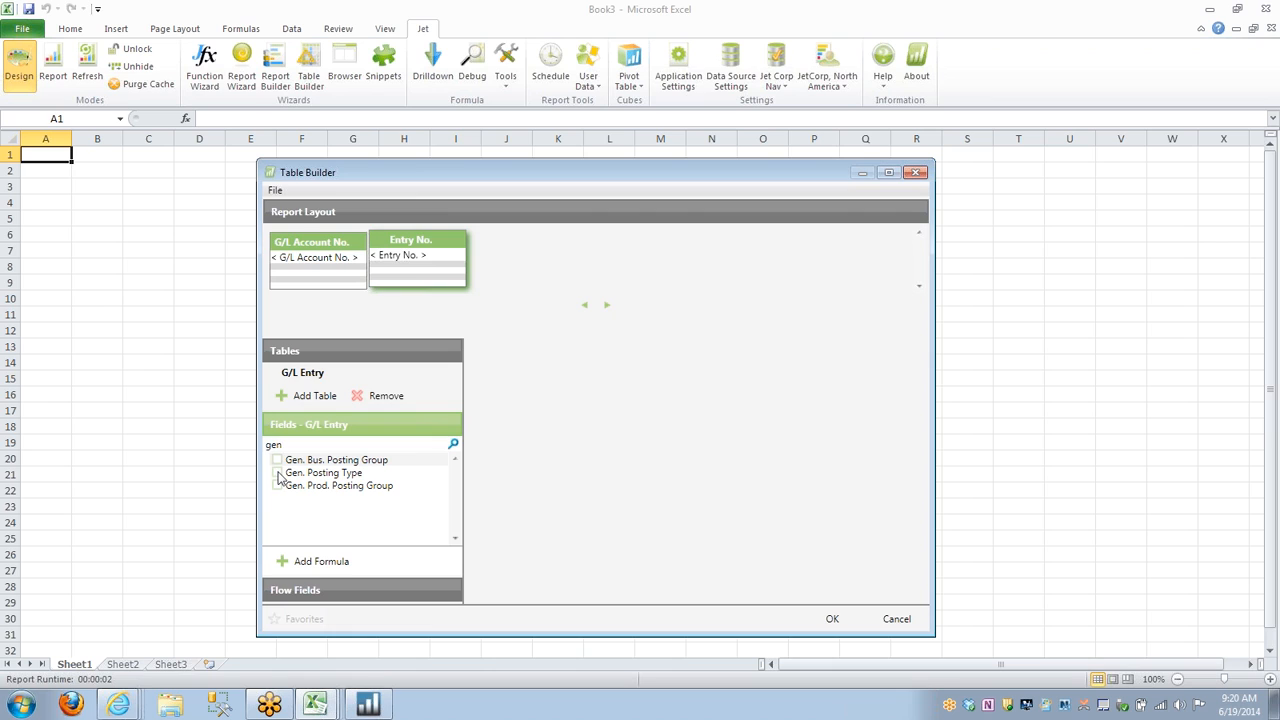
click(278, 473)
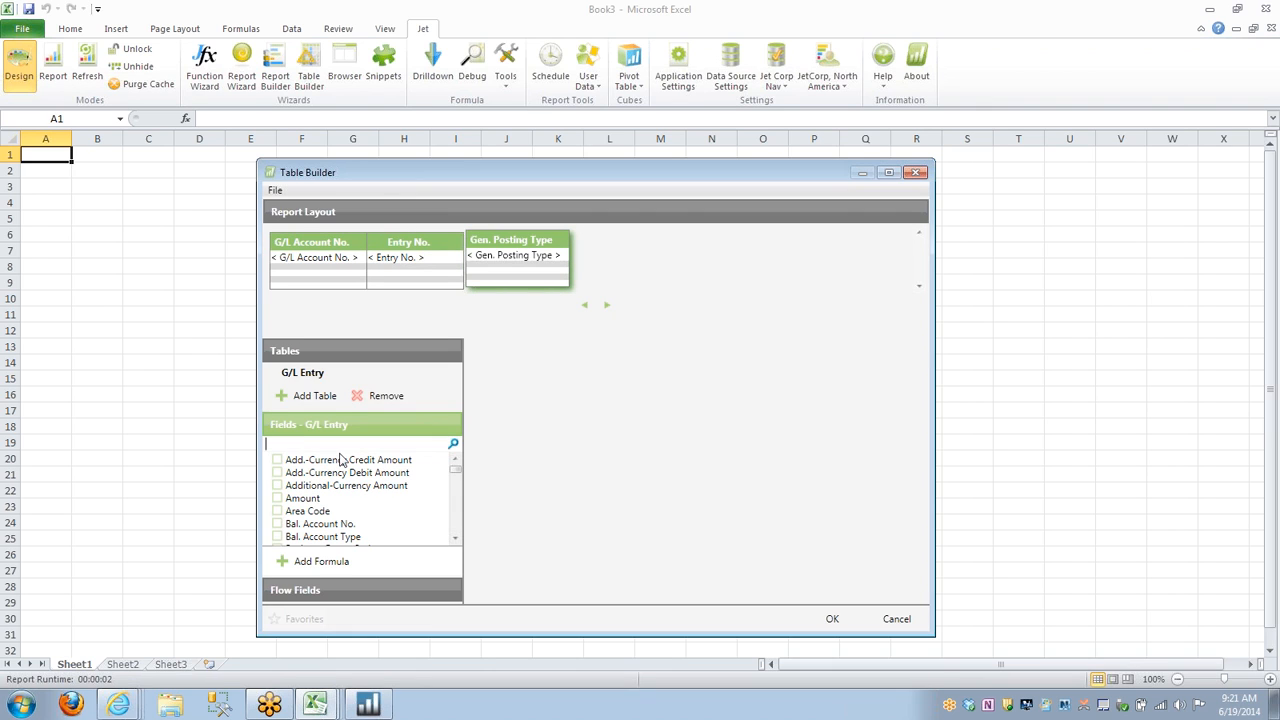
Add the G/L Account table beneath G/L Entry in the Table Builder.
click(300, 374)
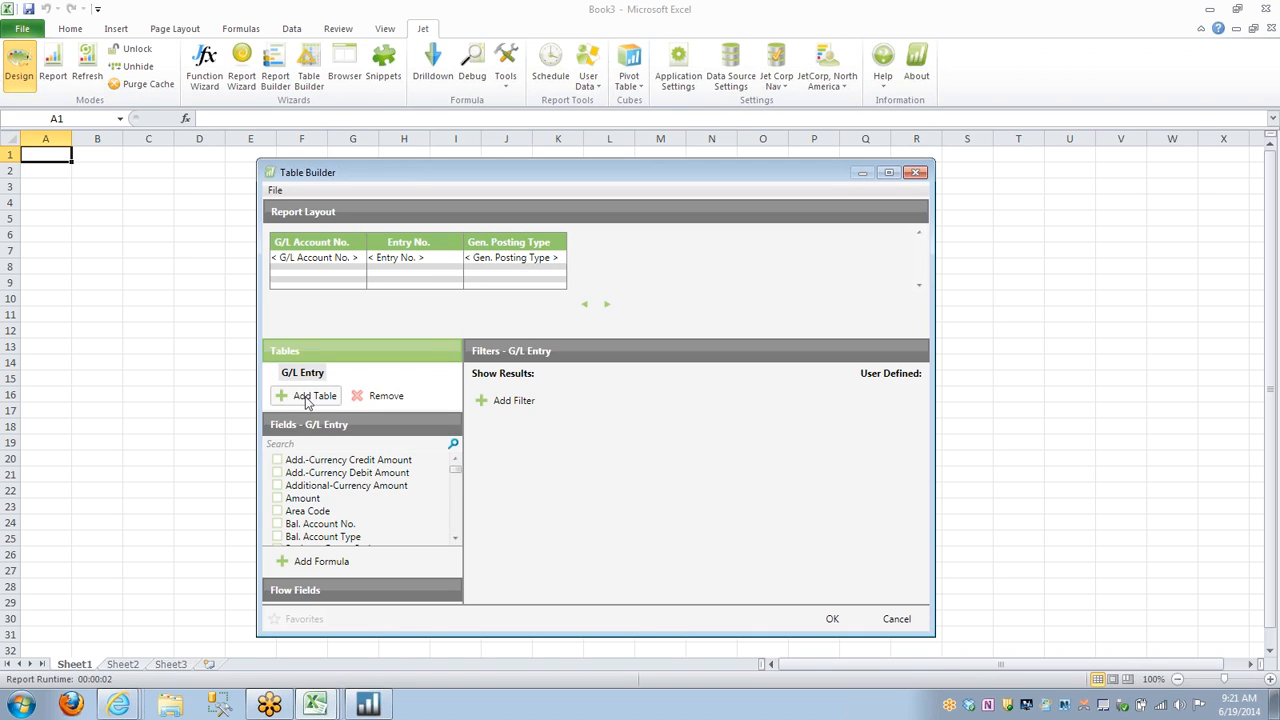
click(308, 400)
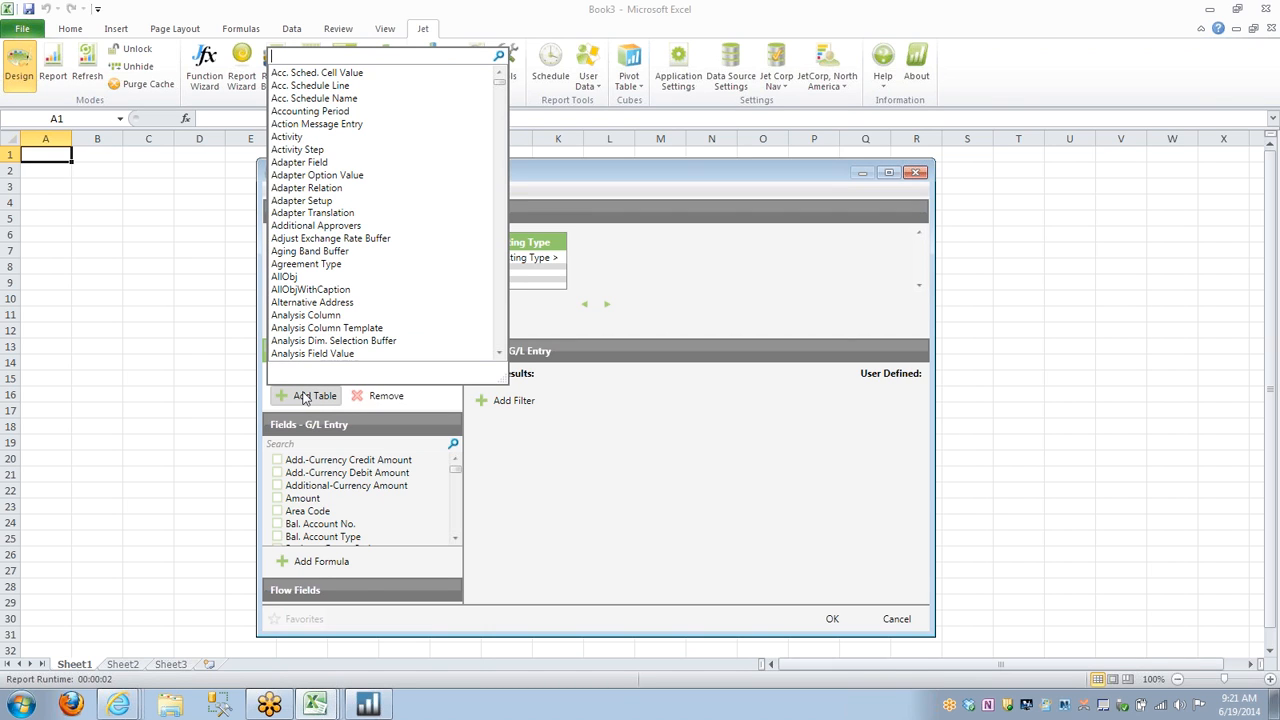
text(g/l acc)
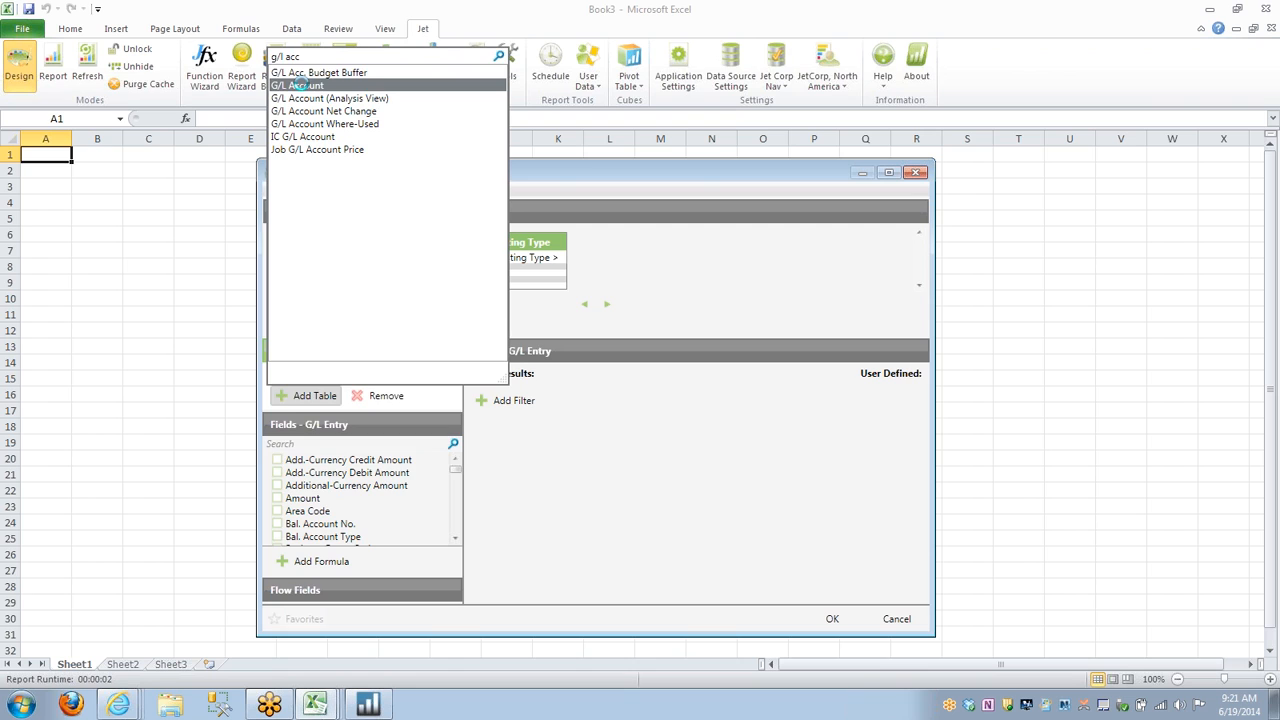
click(303, 86)
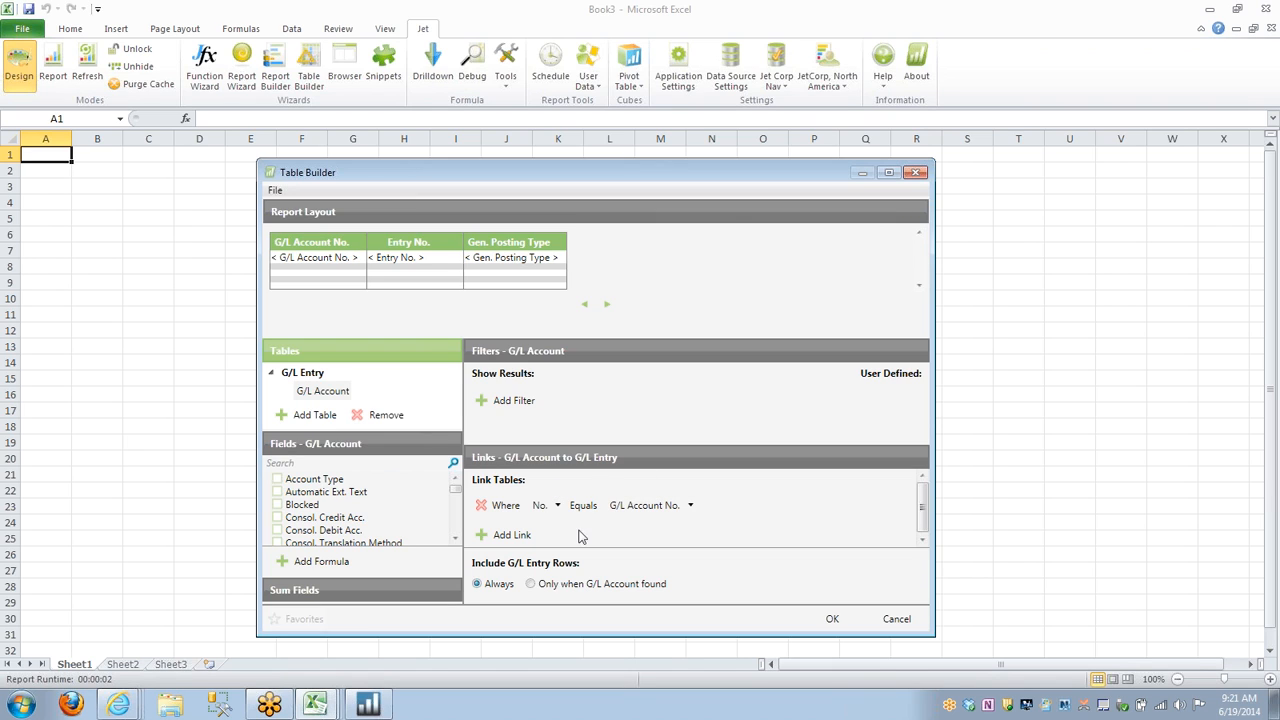
click(494, 537)
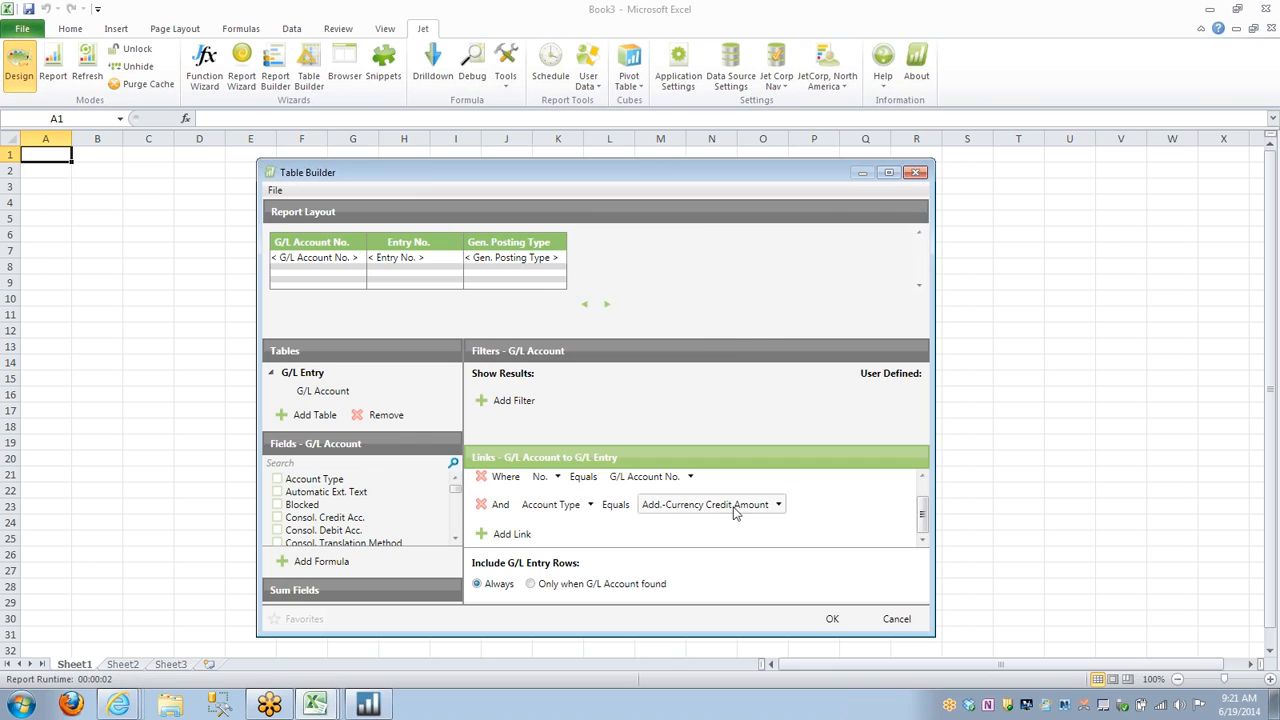
click(779, 505)
click(779, 505)
click(480, 505)
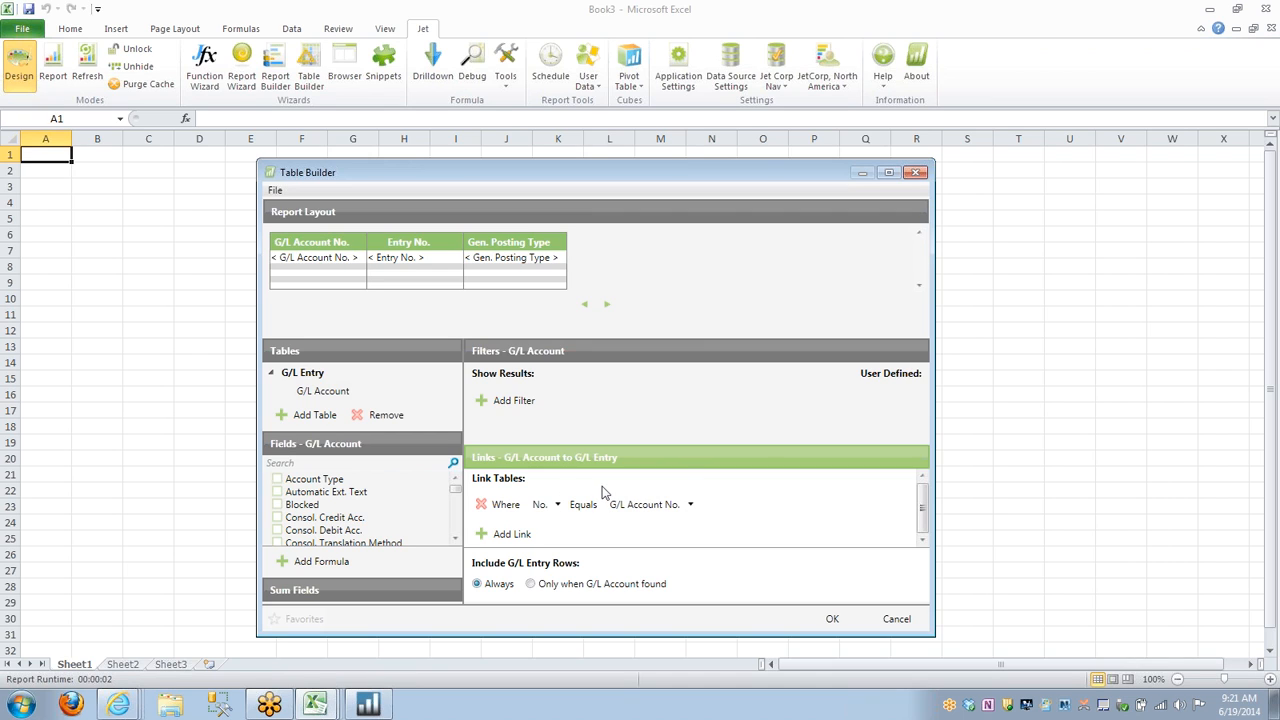
Add the Name and Income/Balance fields from the G/L Account table to the report layout.
click(322, 391)
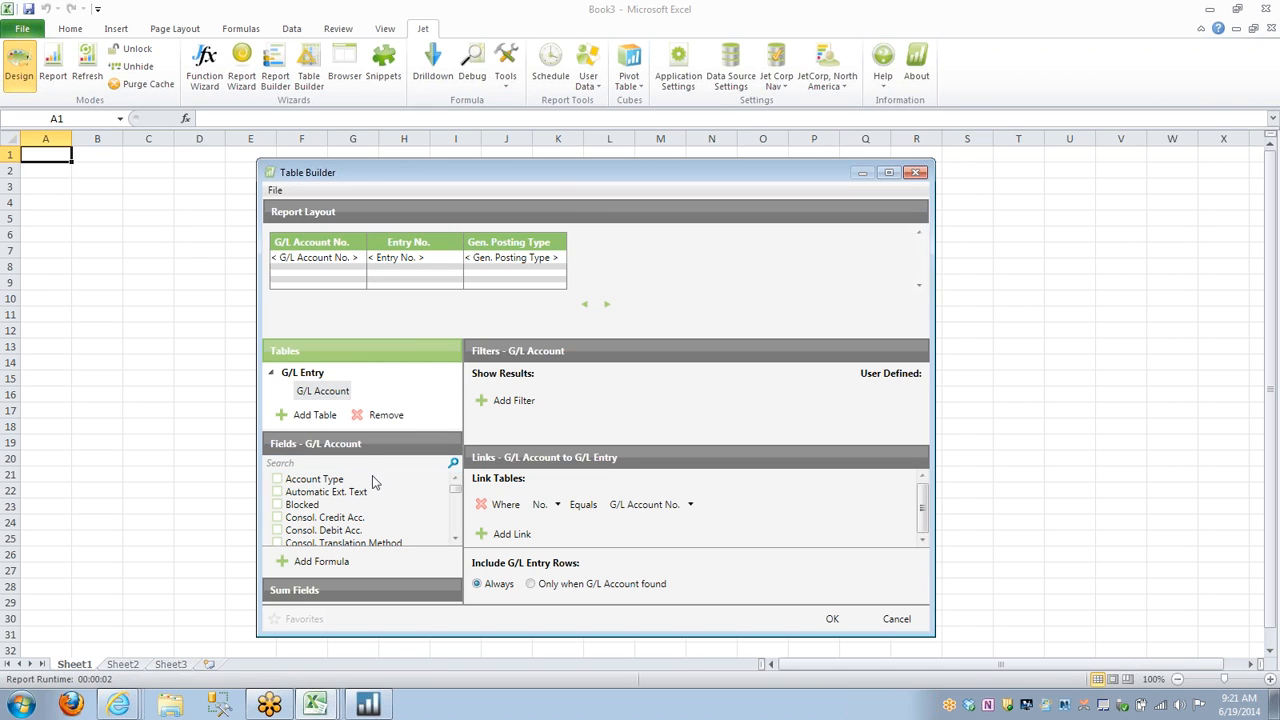
click(315, 462)
text(na)
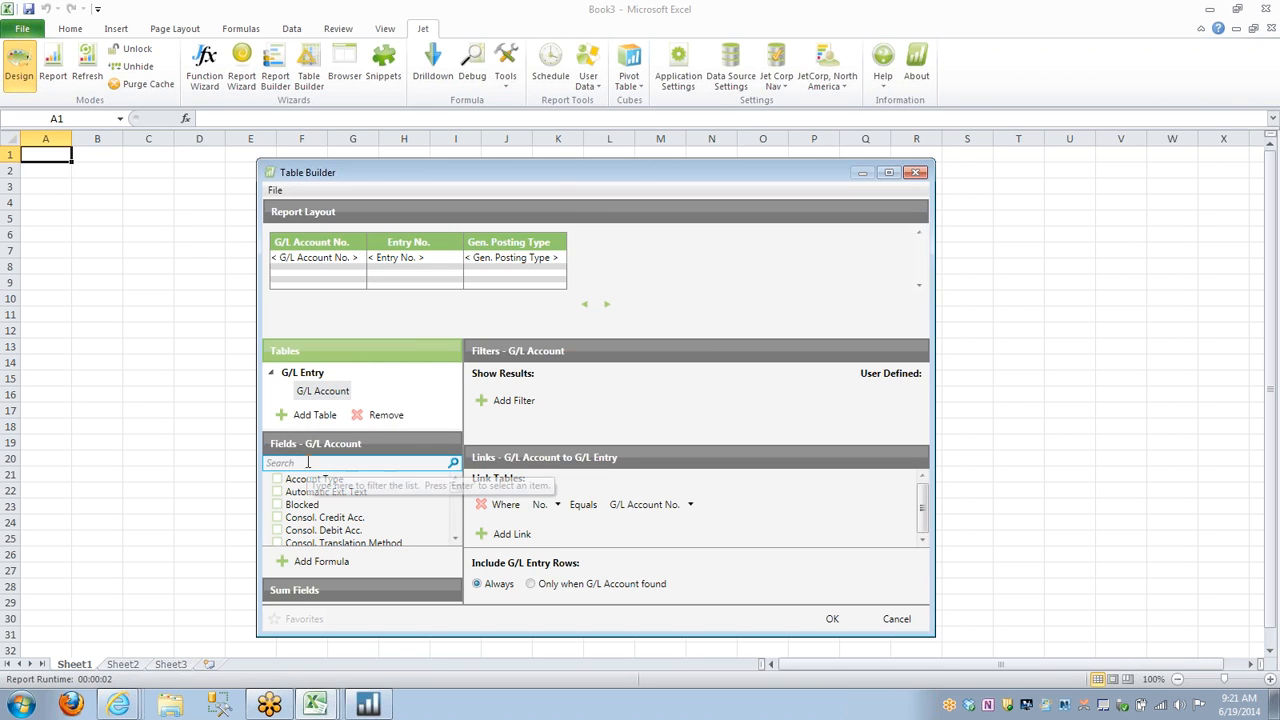
text(m)
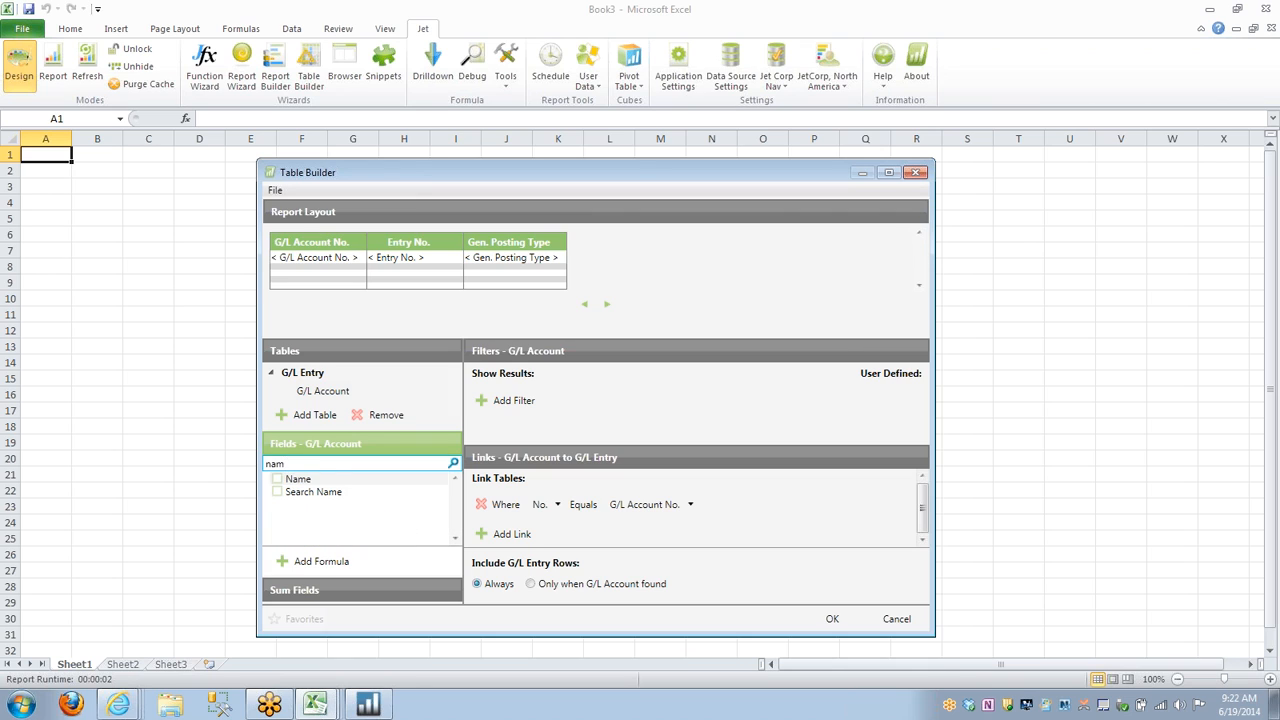
click(277, 480)
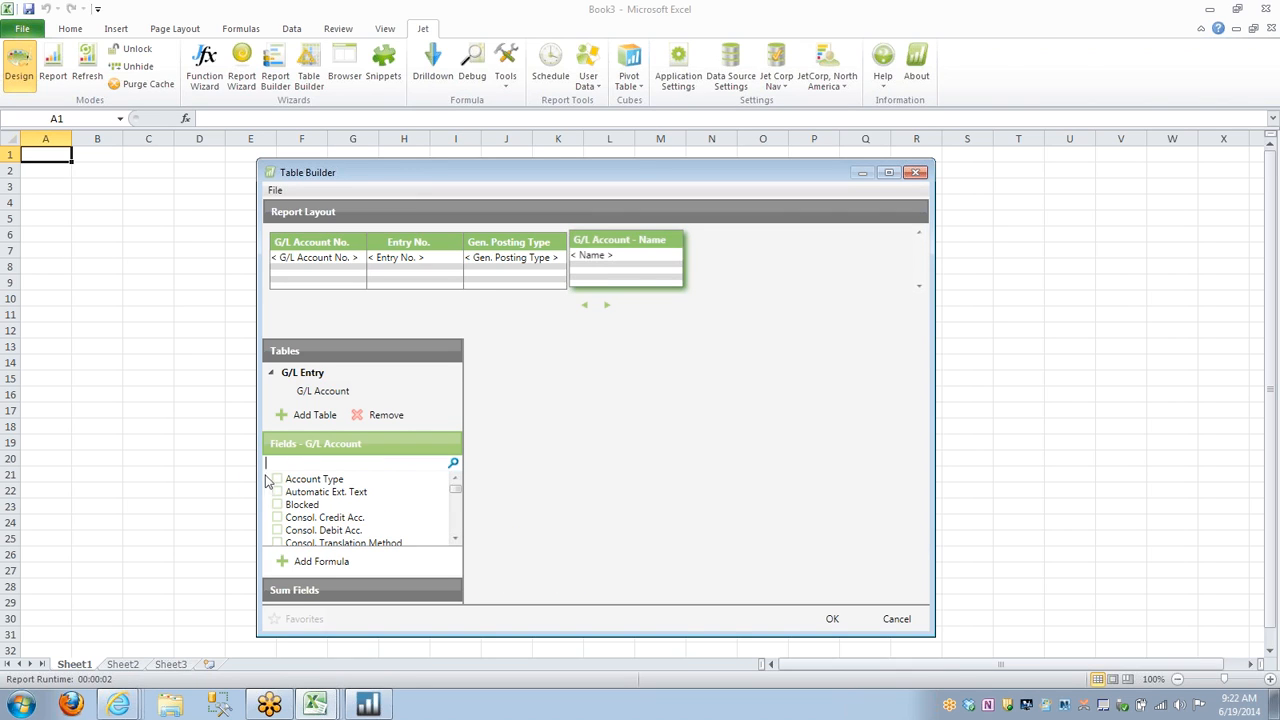
text(inc)
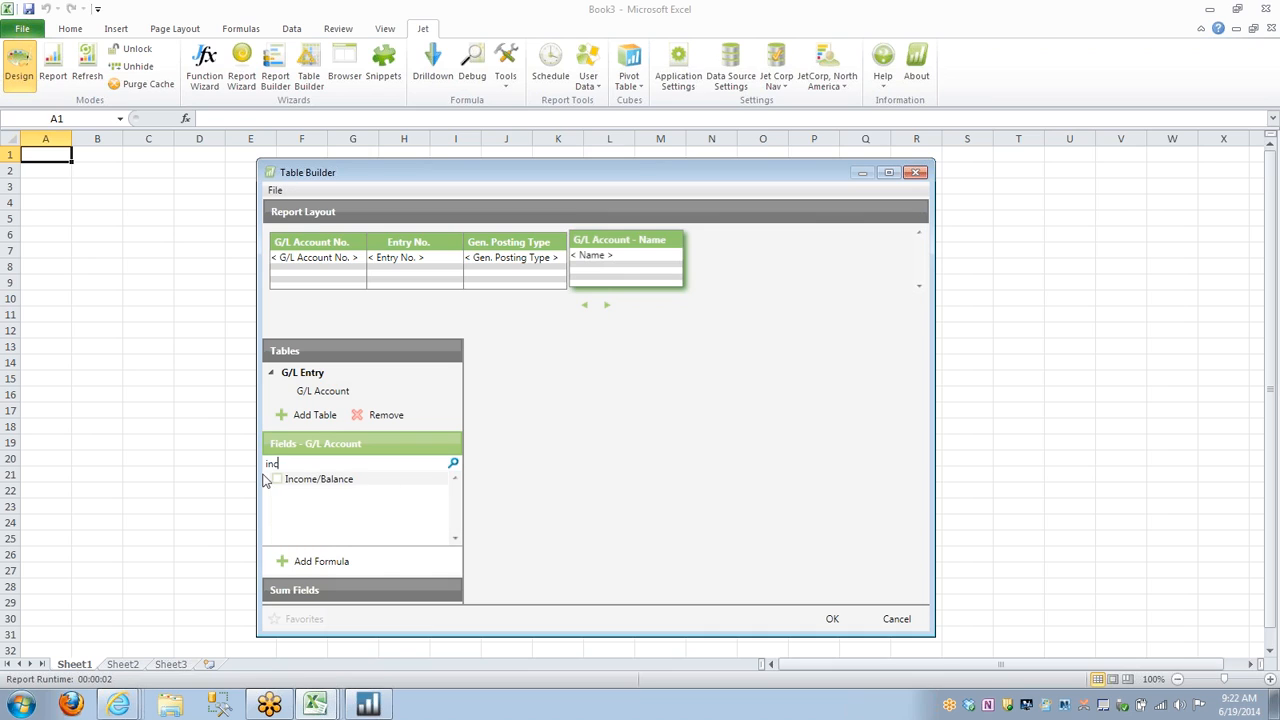
click(278, 481)
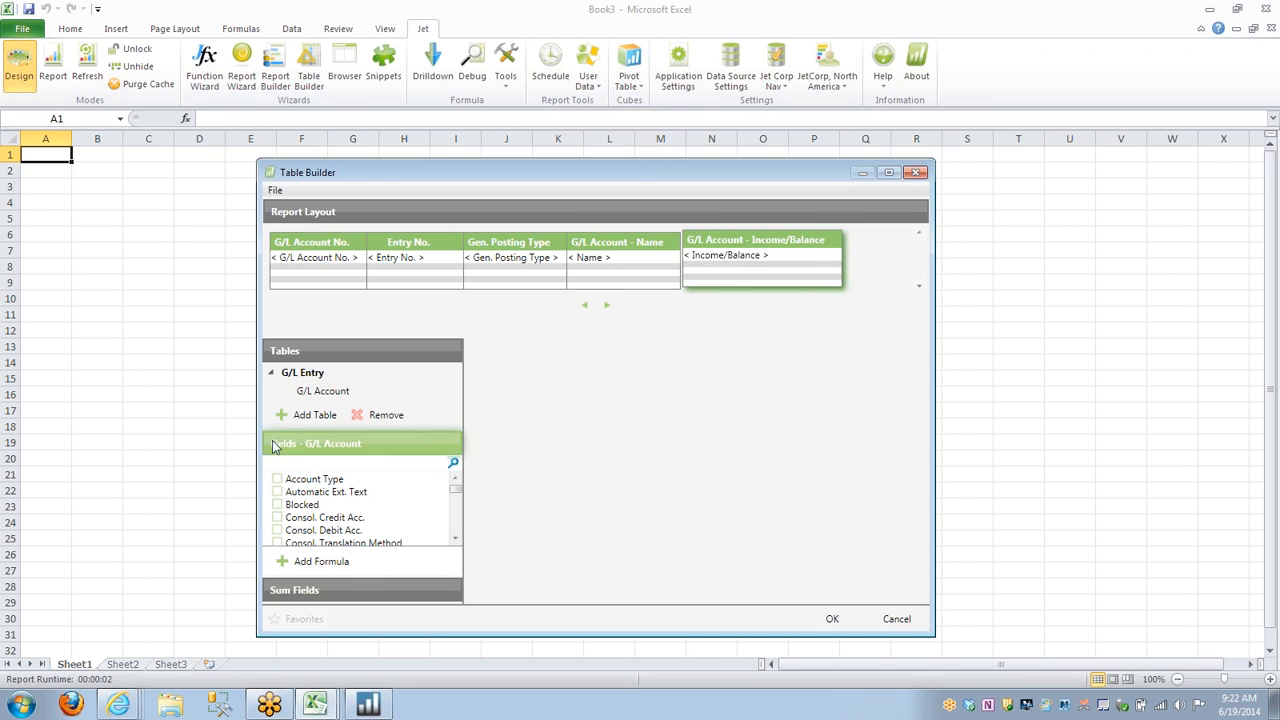
Add the Posting Date and Document No. fields from the G/L Entry table to the report layout.
click(308, 374)
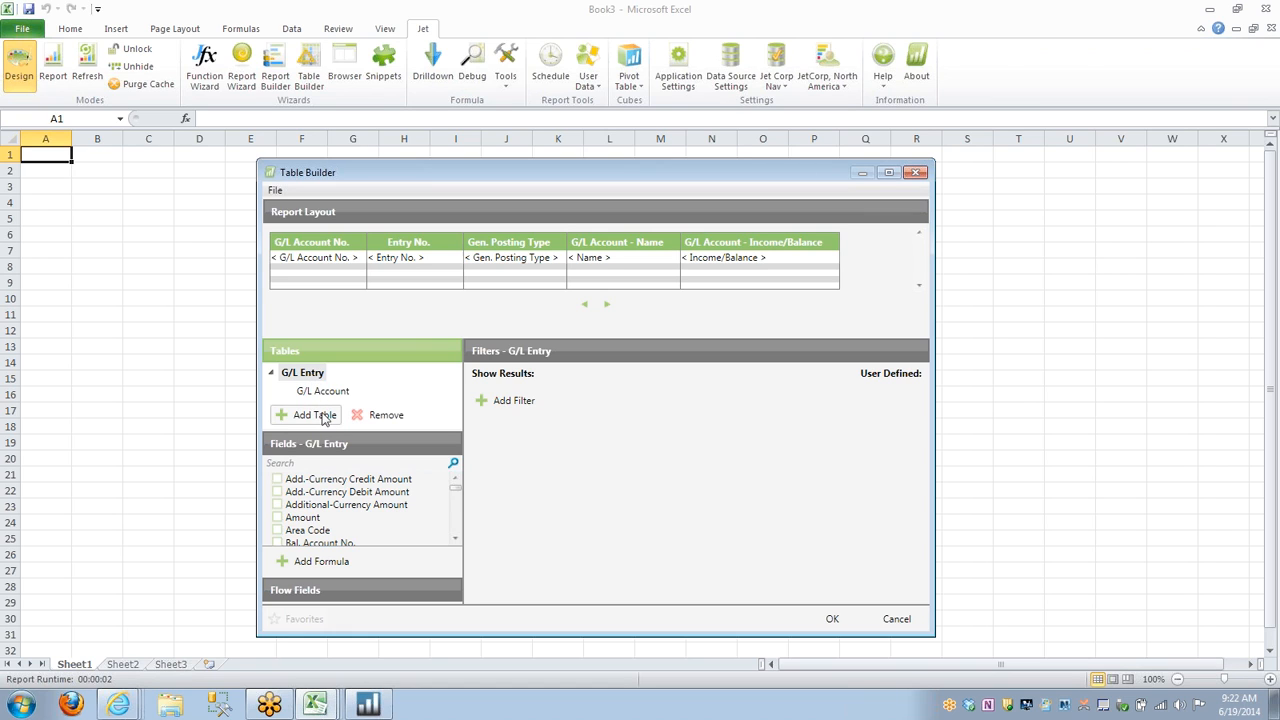
click(324, 464)
text(p)
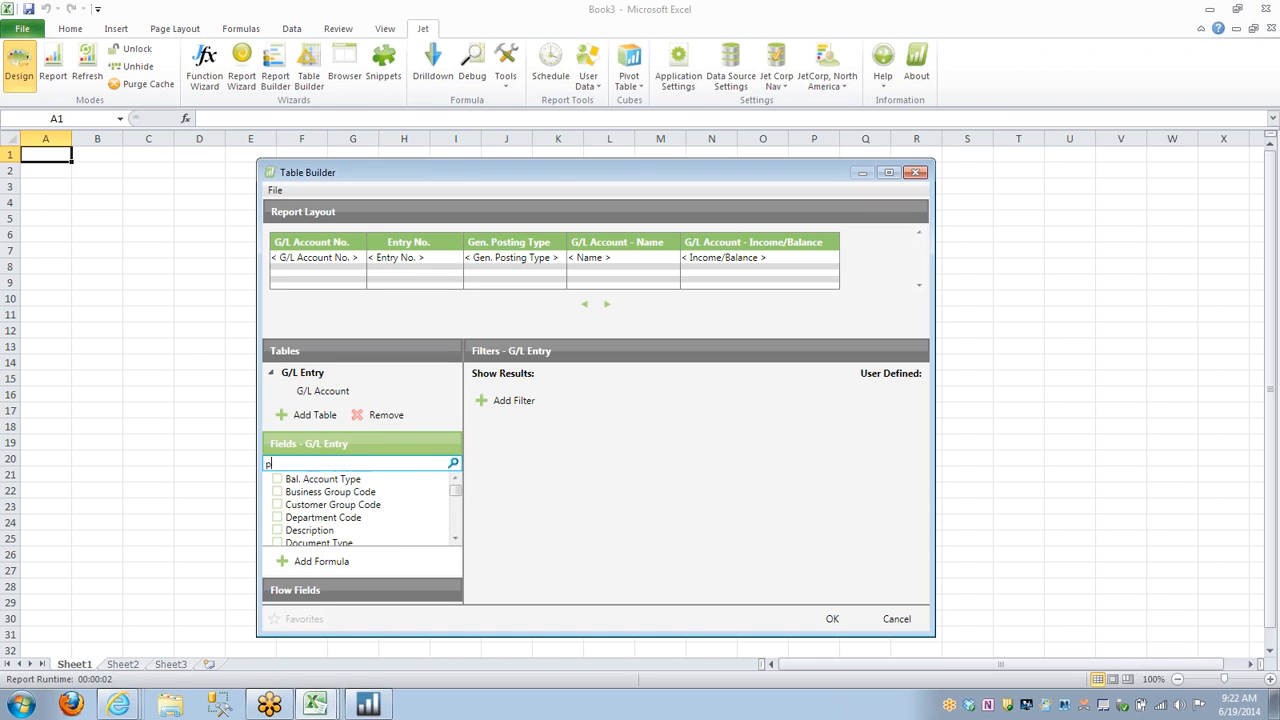
text(ostin)
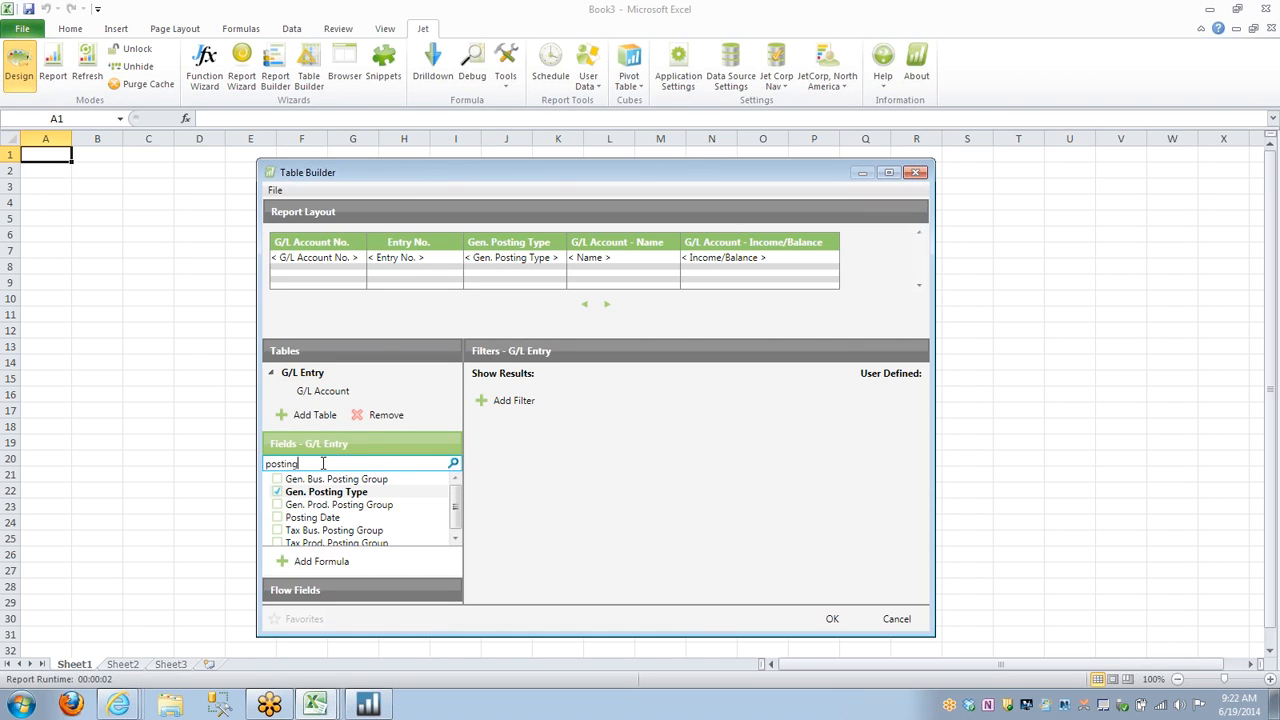
text(g)
click(278, 517)
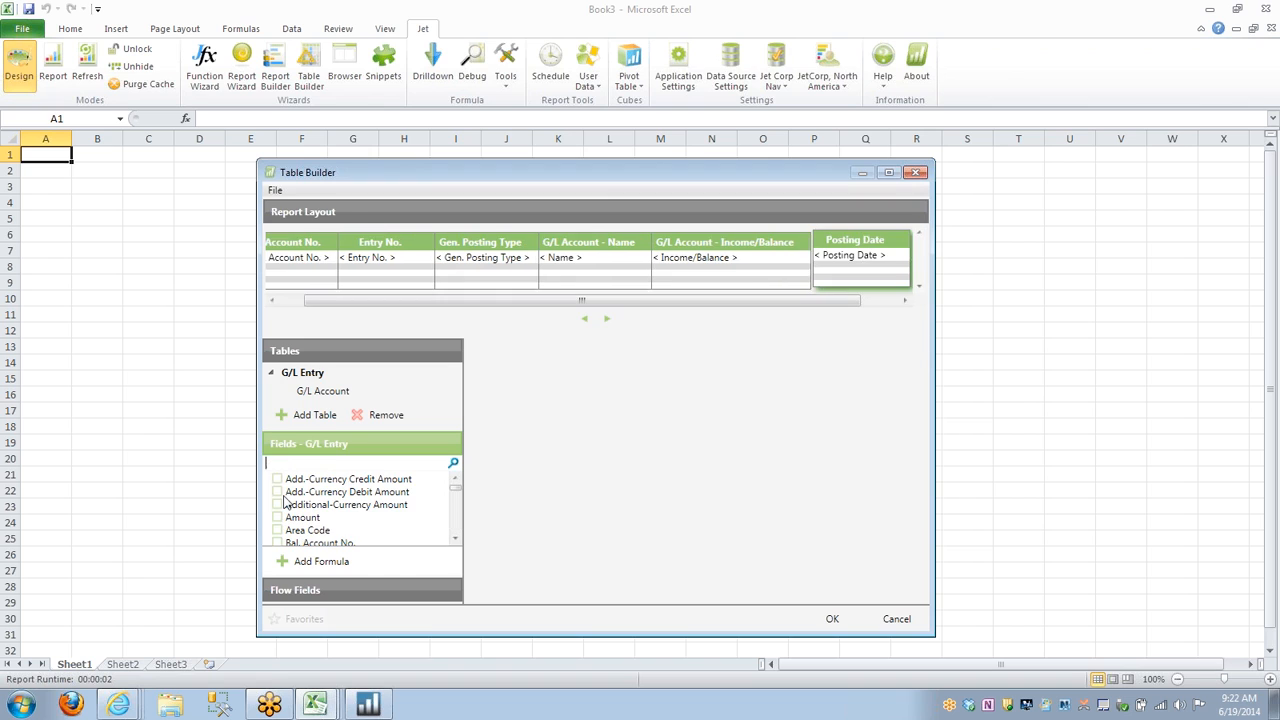
text(docu)
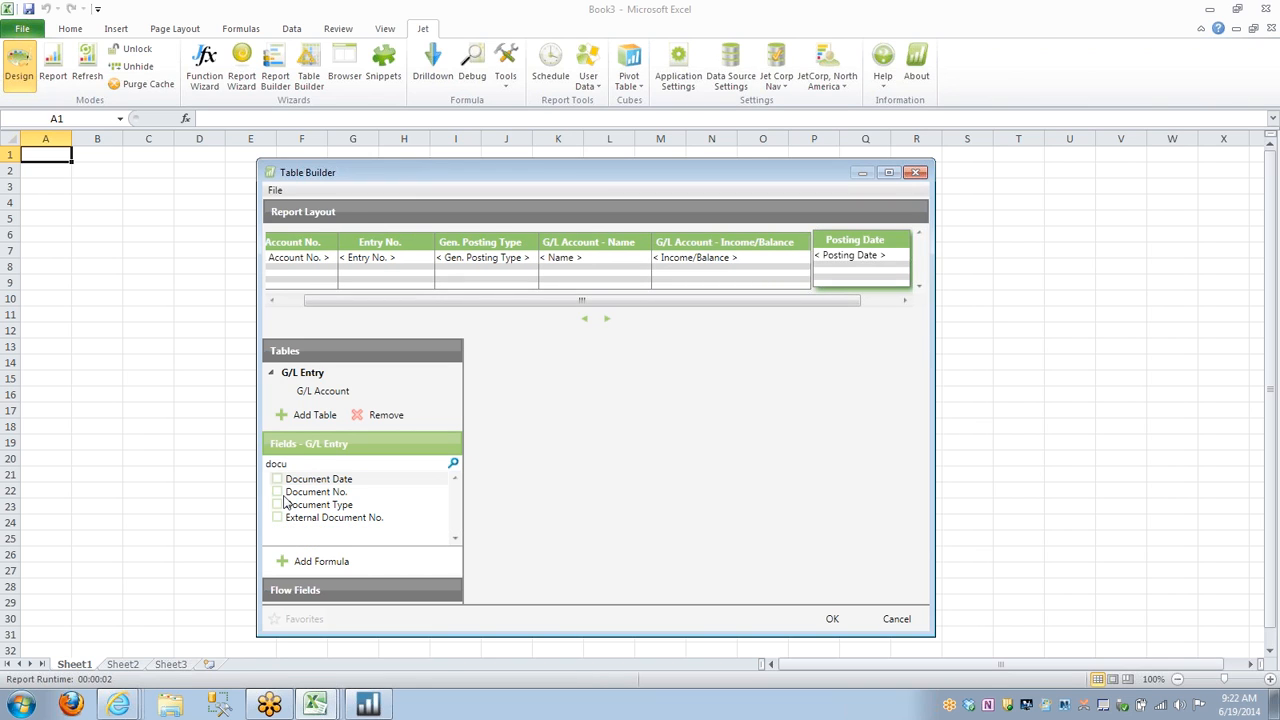
click(277, 492)
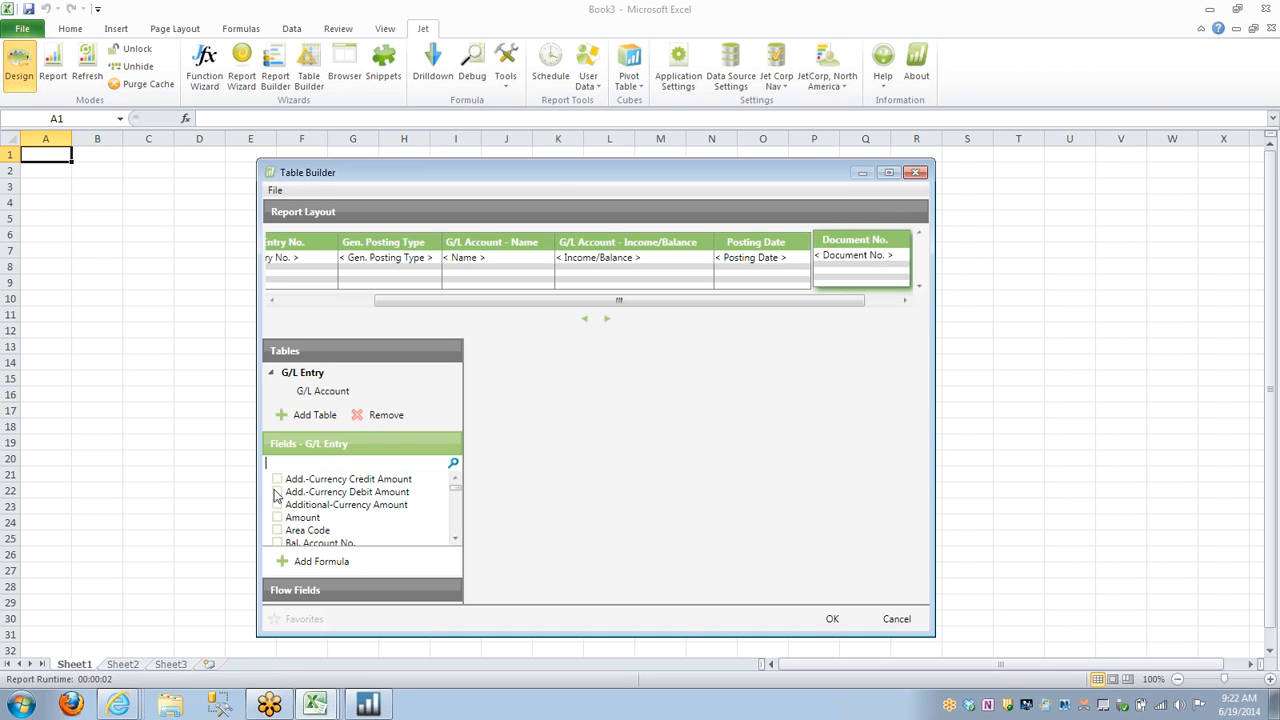
Add the G/L Entry fields Journal Batch Name, Description, Debit Amount and Credit Amount to the report layout.
text(jour)
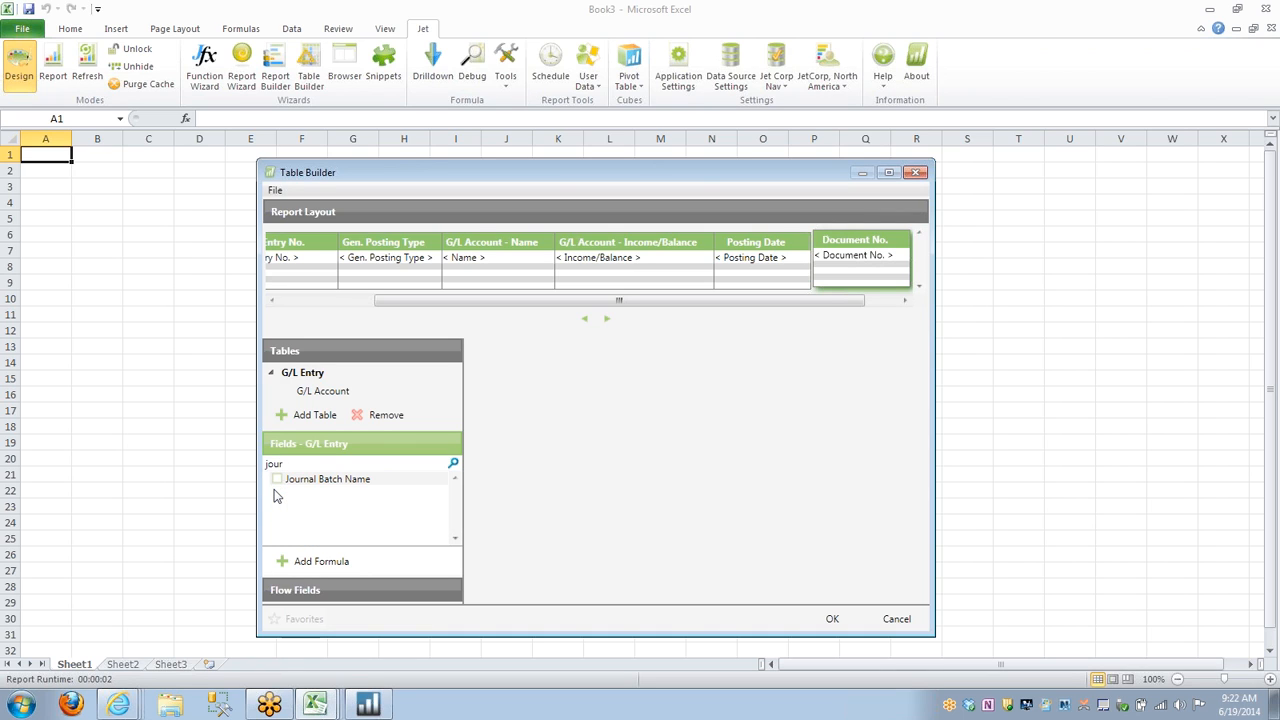
click(277, 481)
text(desc)
click(277, 481)
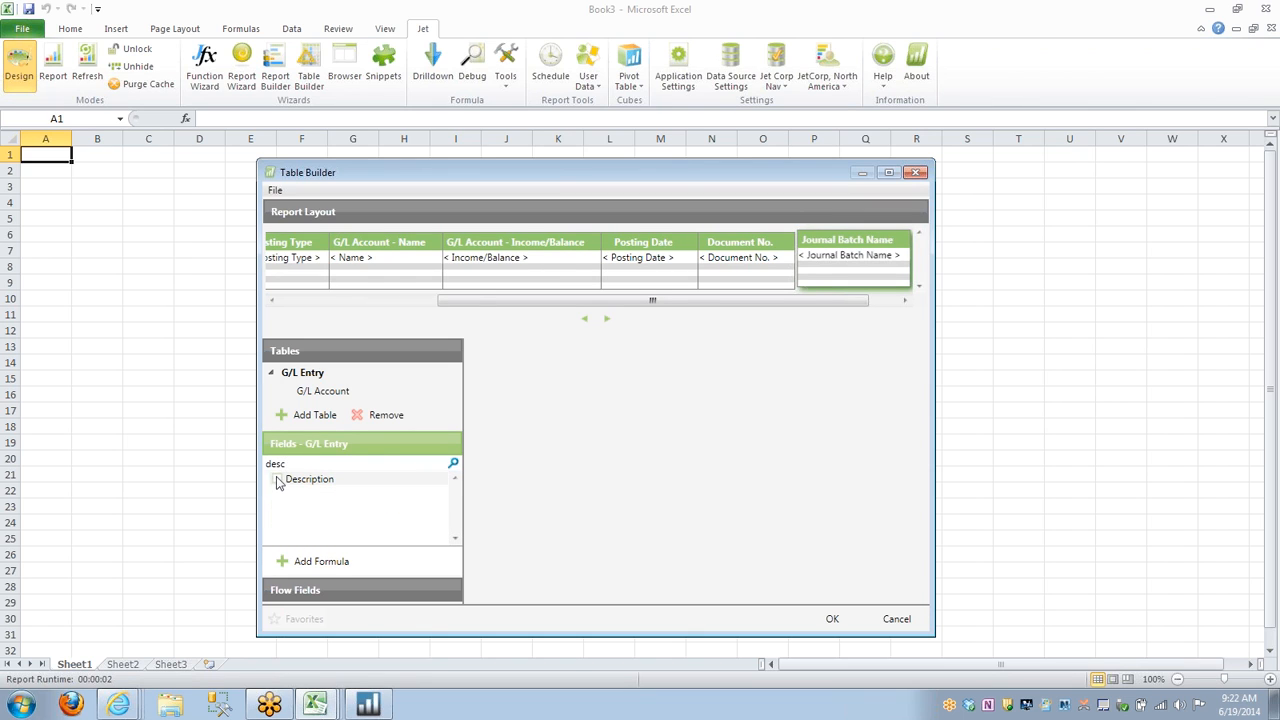
text(deb)
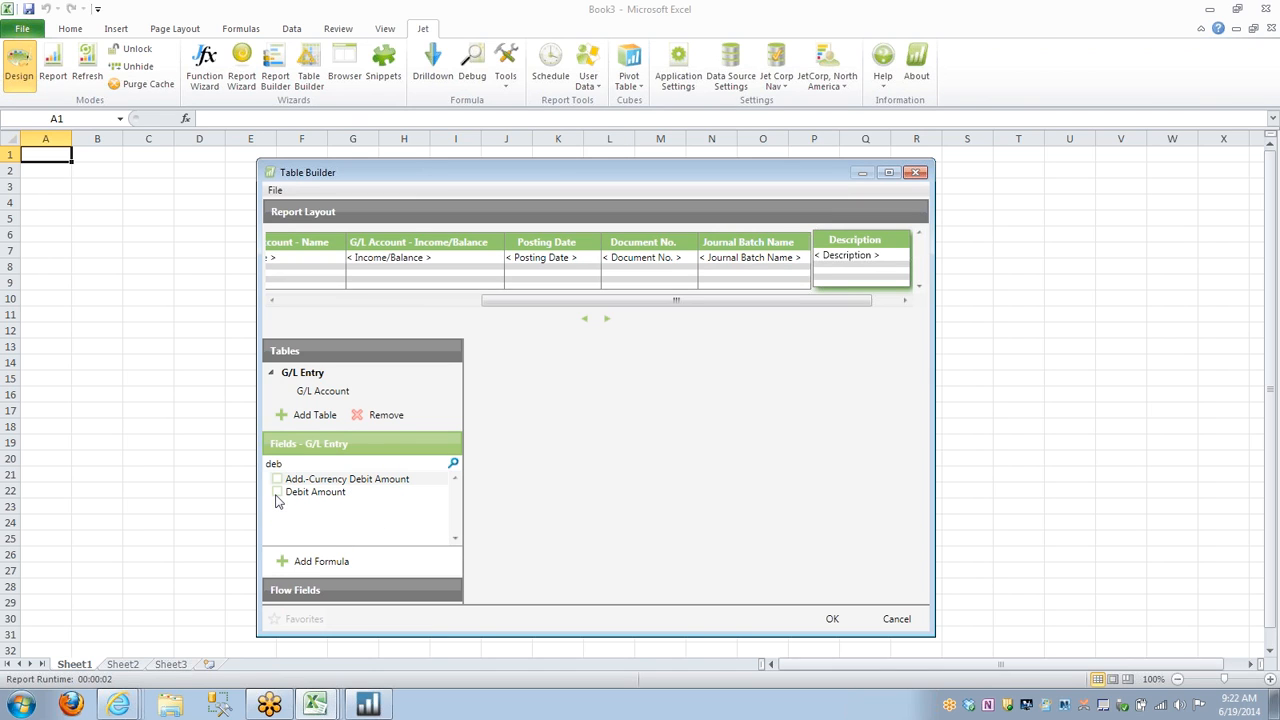
click(277, 492)
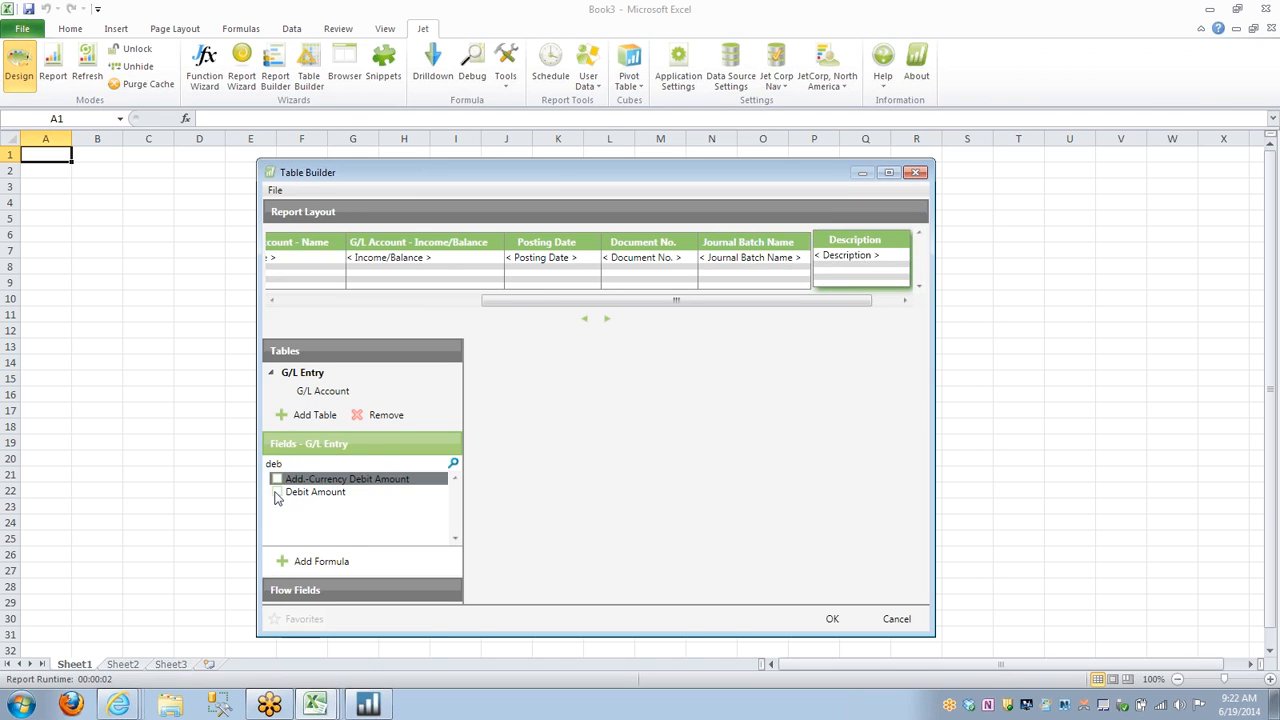
text(cre)
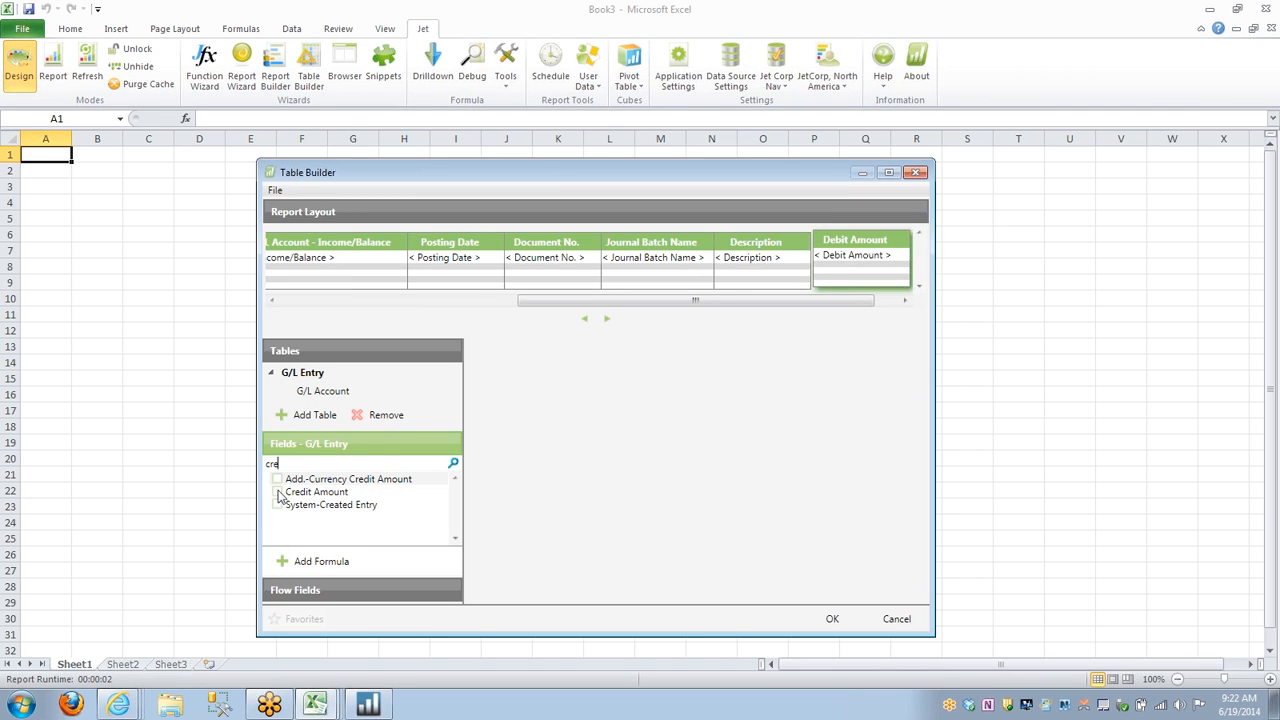
click(278, 493)
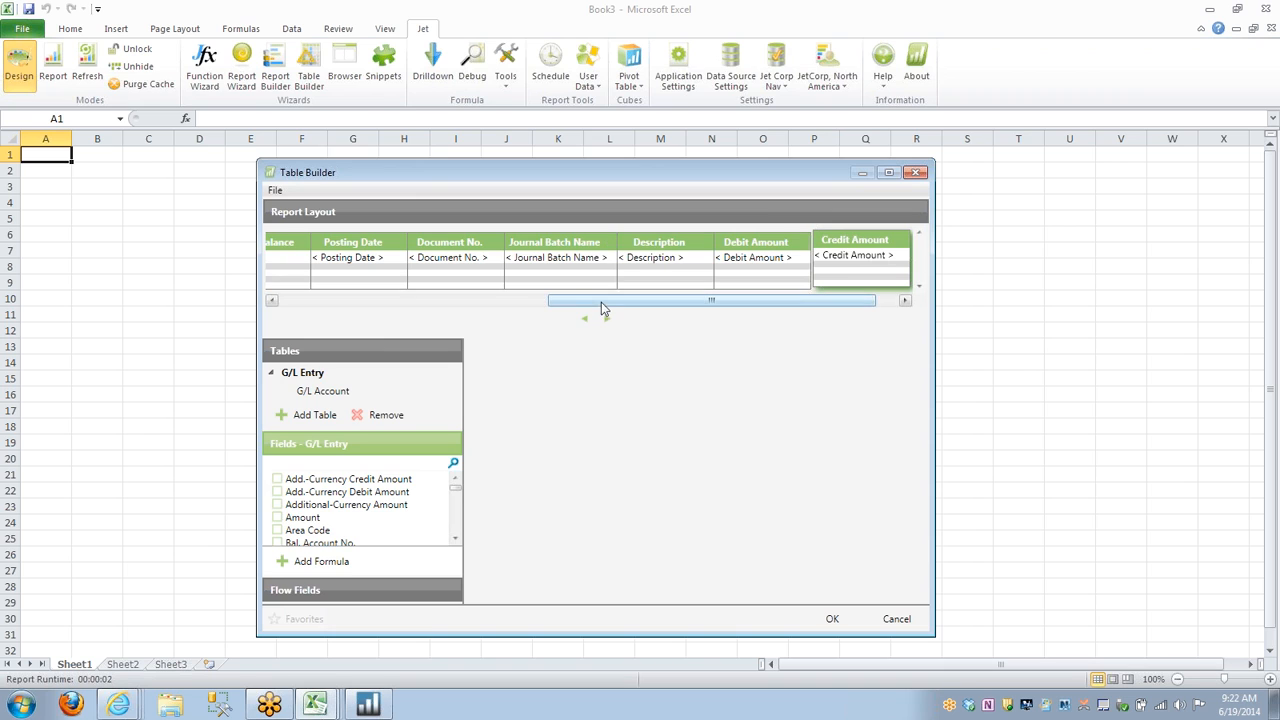
Try placing the Entry No. column ahead of G/L Account No. in the report layout, and restore the original column order.
drag(576, 301, 308, 301)
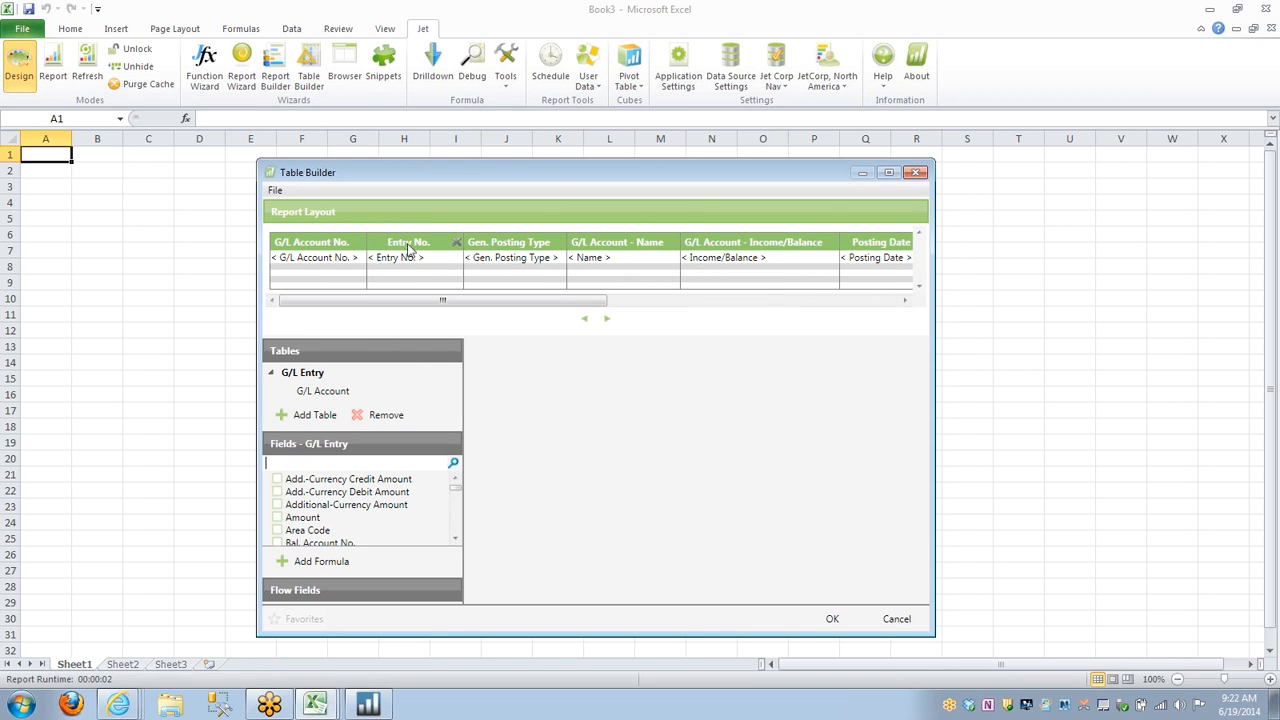
drag(436, 240, 297, 238)
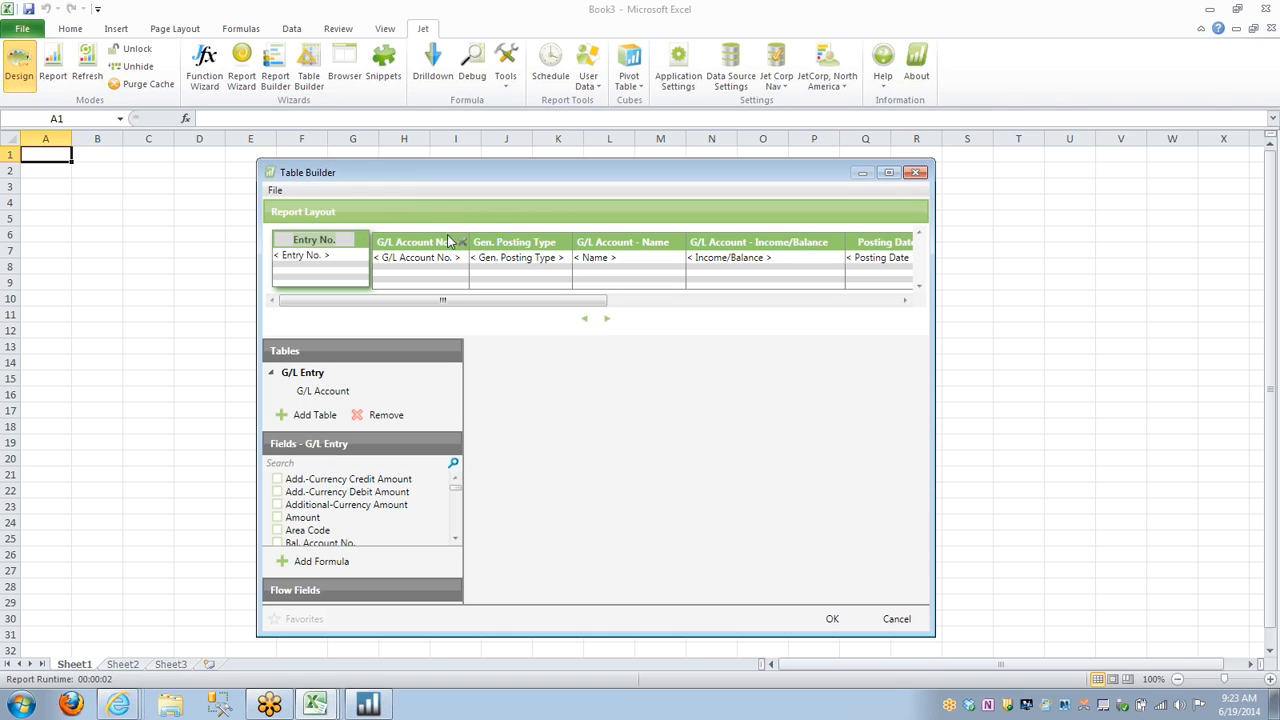
drag(452, 240, 490, 250)
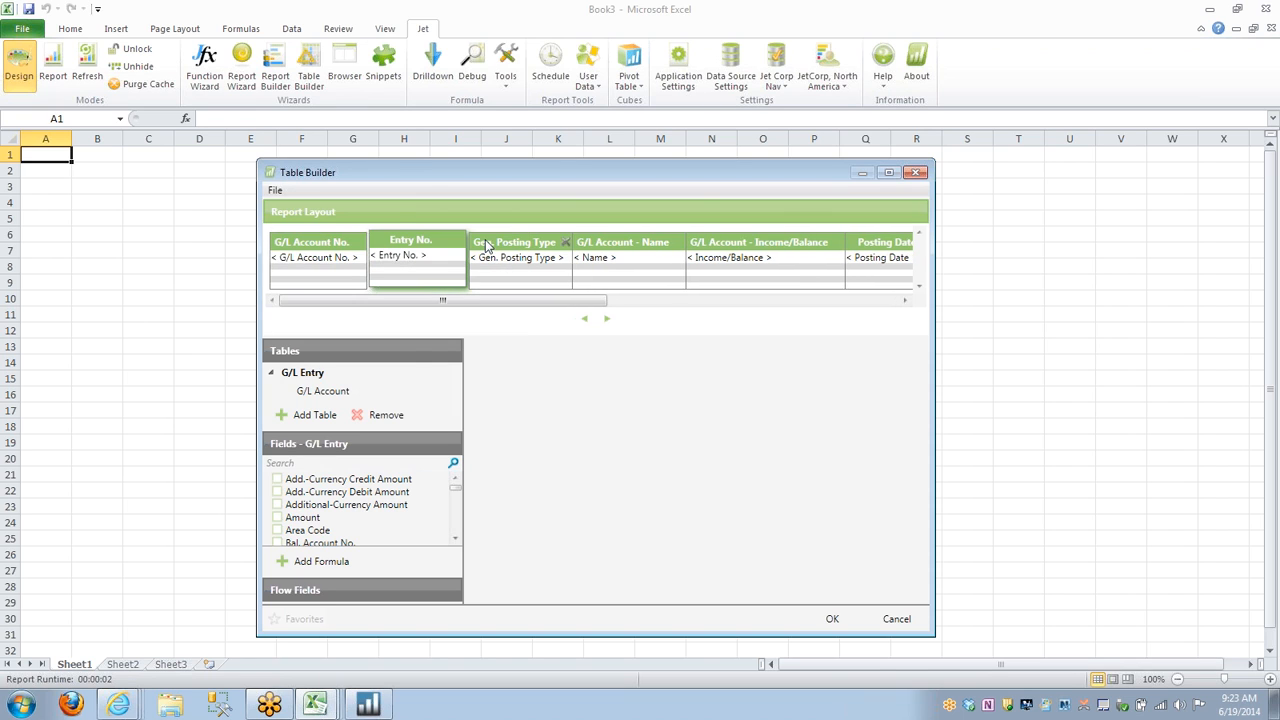
click(308, 245)
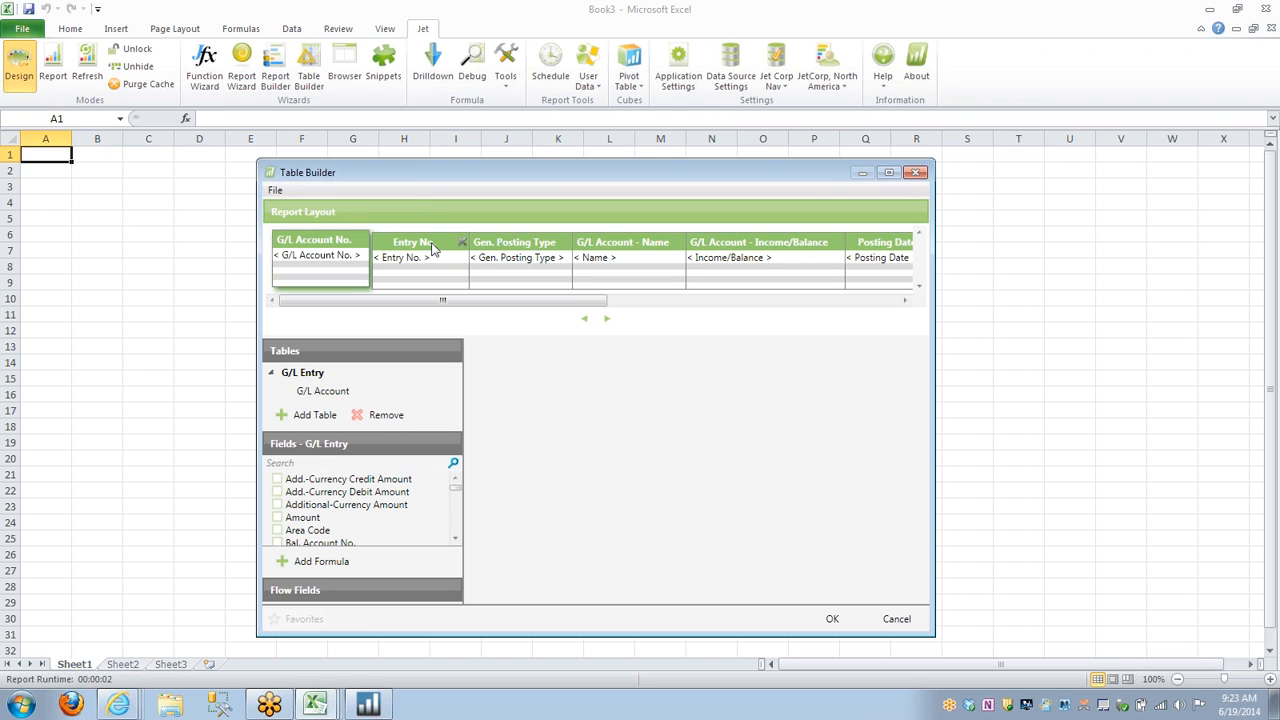
Add a filter on the Posting Date field to the G/L Entry table.
click(302, 374)
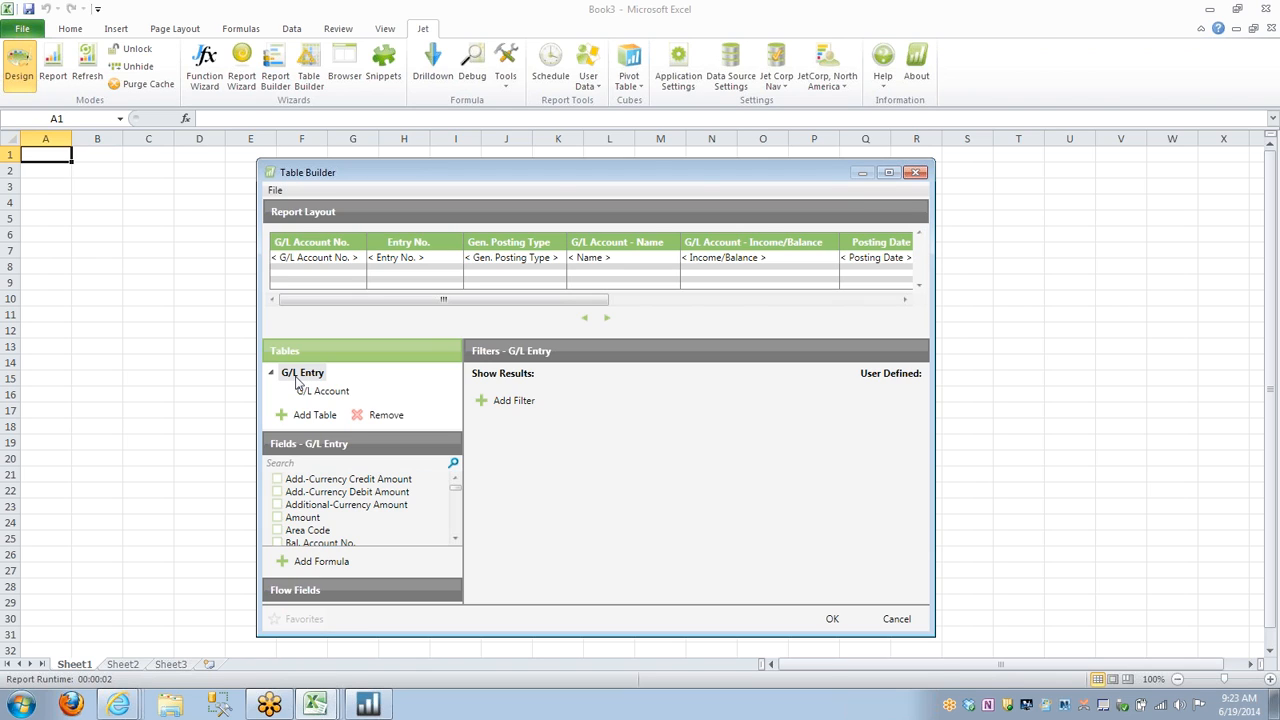
click(497, 405)
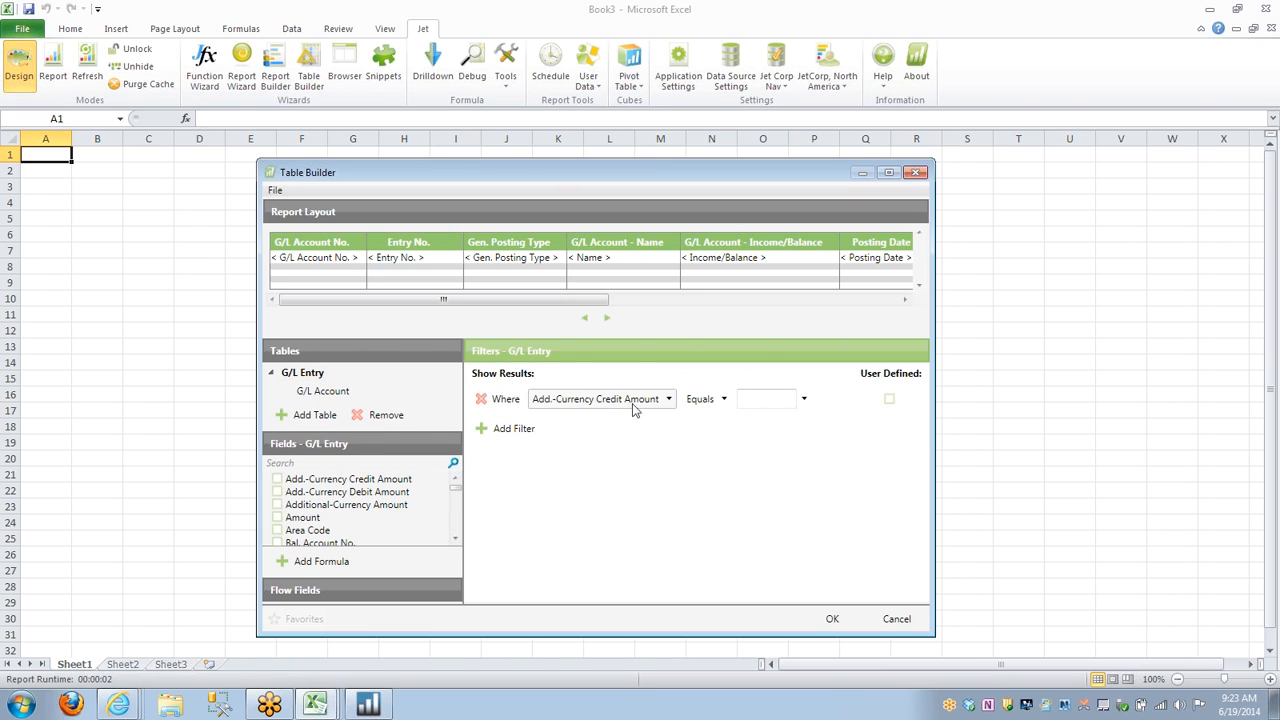
click(668, 399)
text(P)
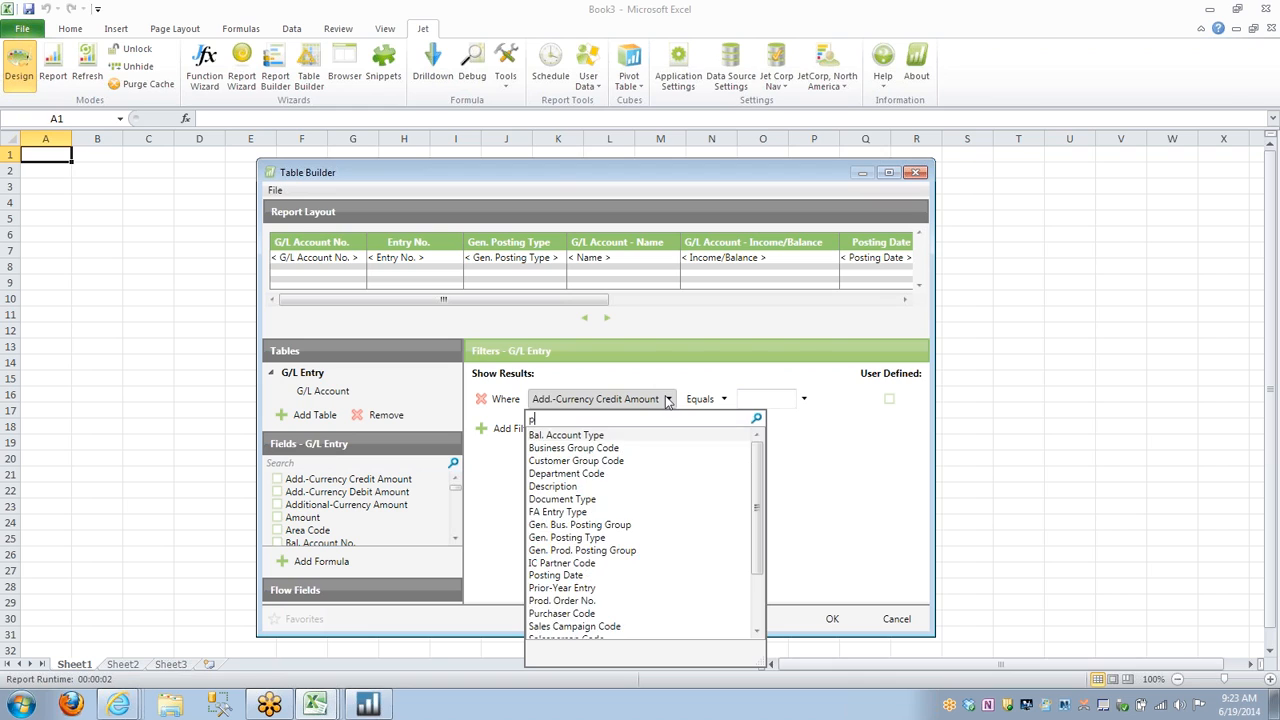
text(ostin)
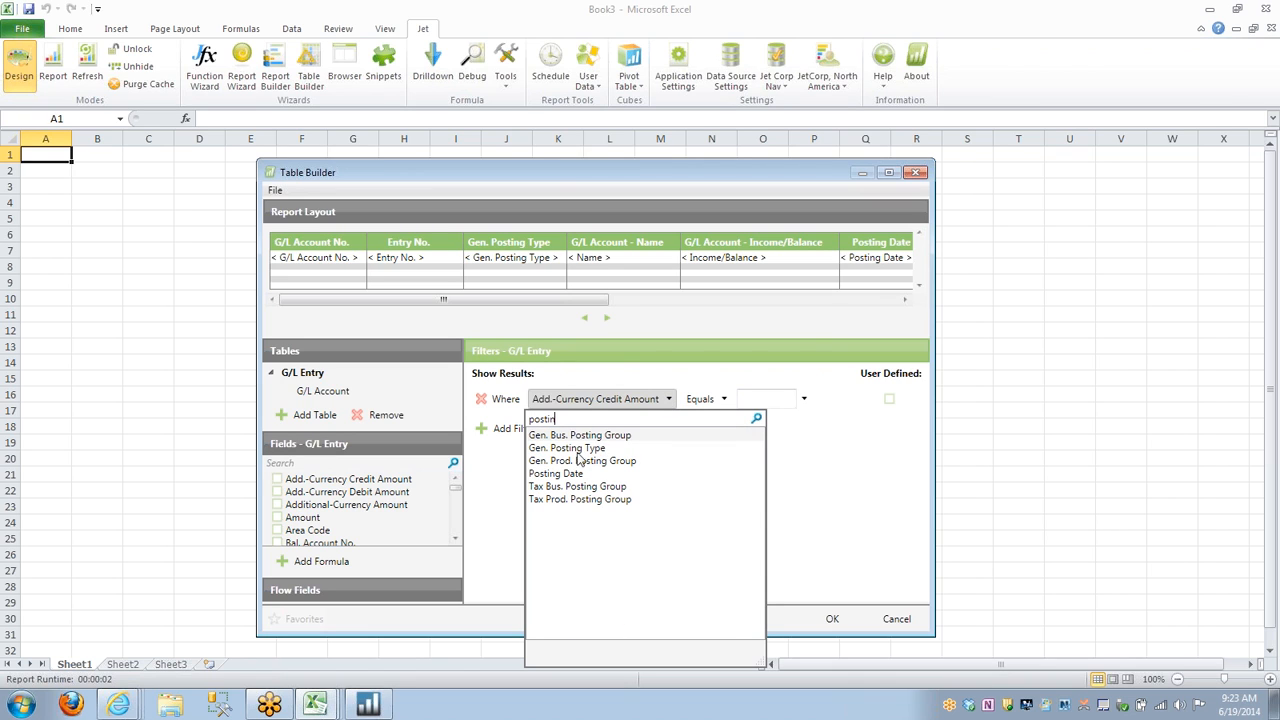
click(558, 473)
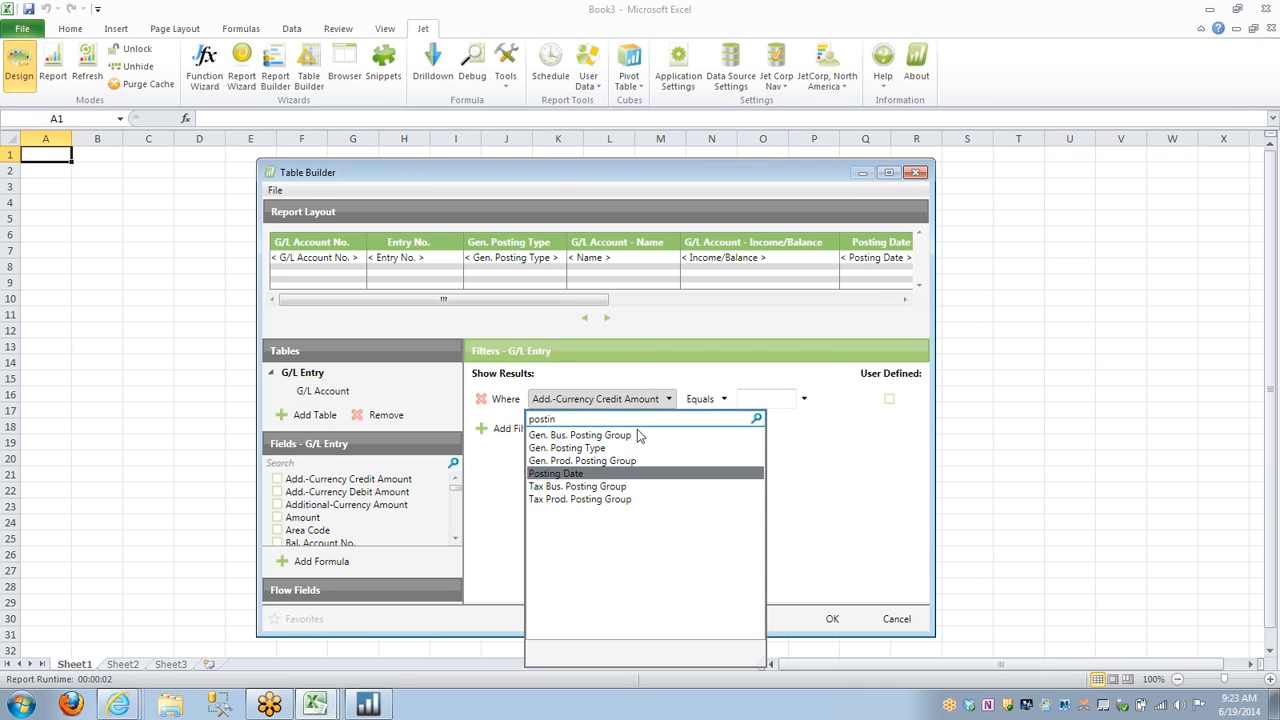
click(574, 472)
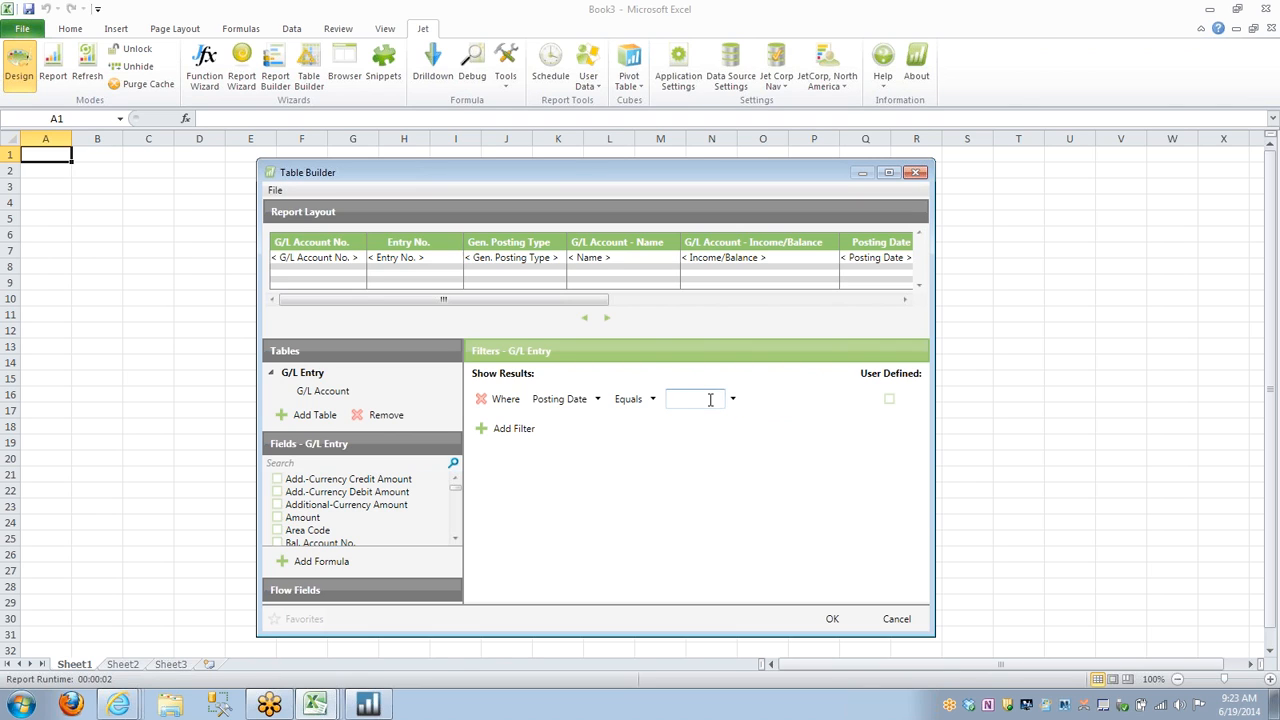
Set the Posting Date filter to the range 8/1/2013..8/31/2013 and make it user defined.
text(8/1/2013..8/31/2013)
click(889, 400)
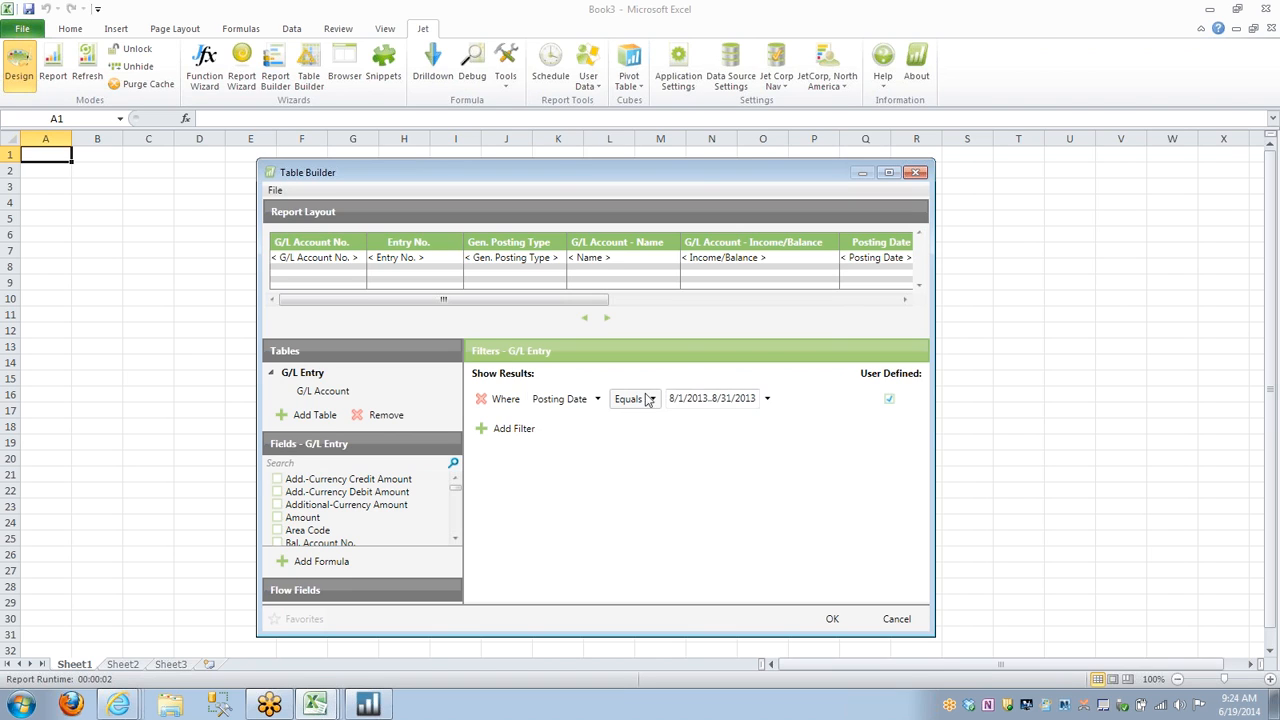
Generate the report sheet from the Table Builder definition without saving it as a template.
click(835, 620)
click(831, 621)
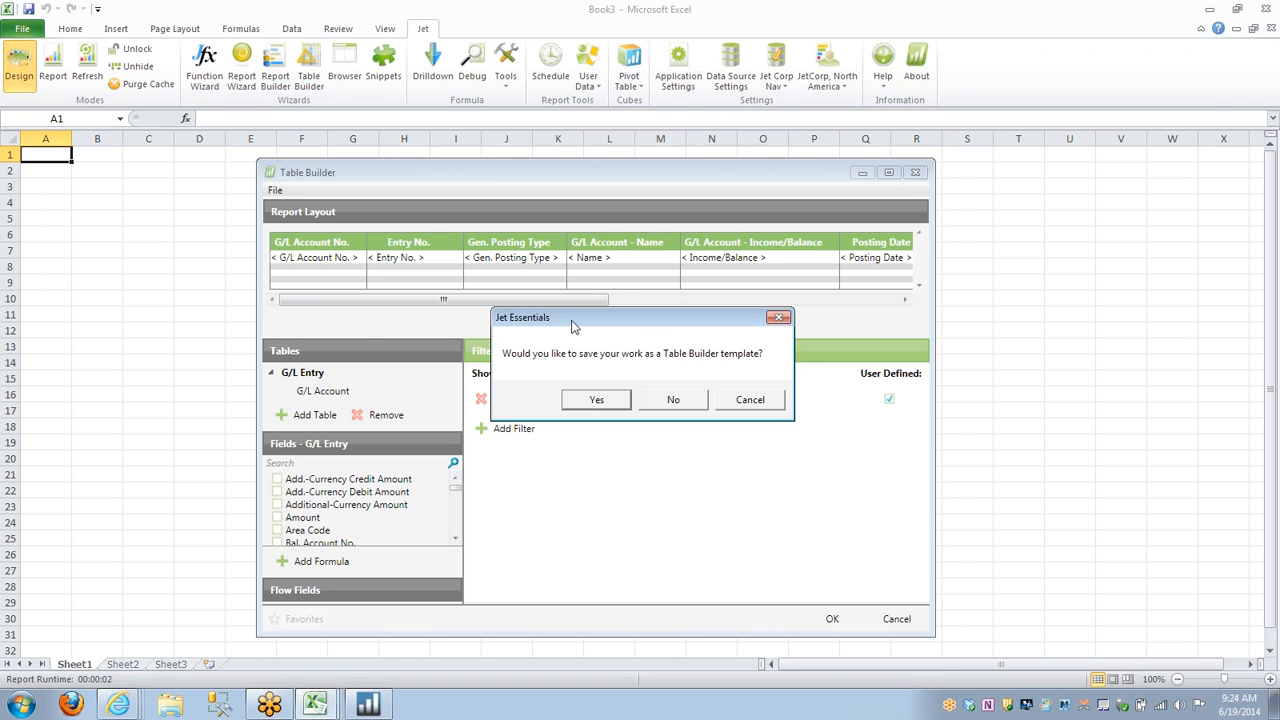
click(675, 403)
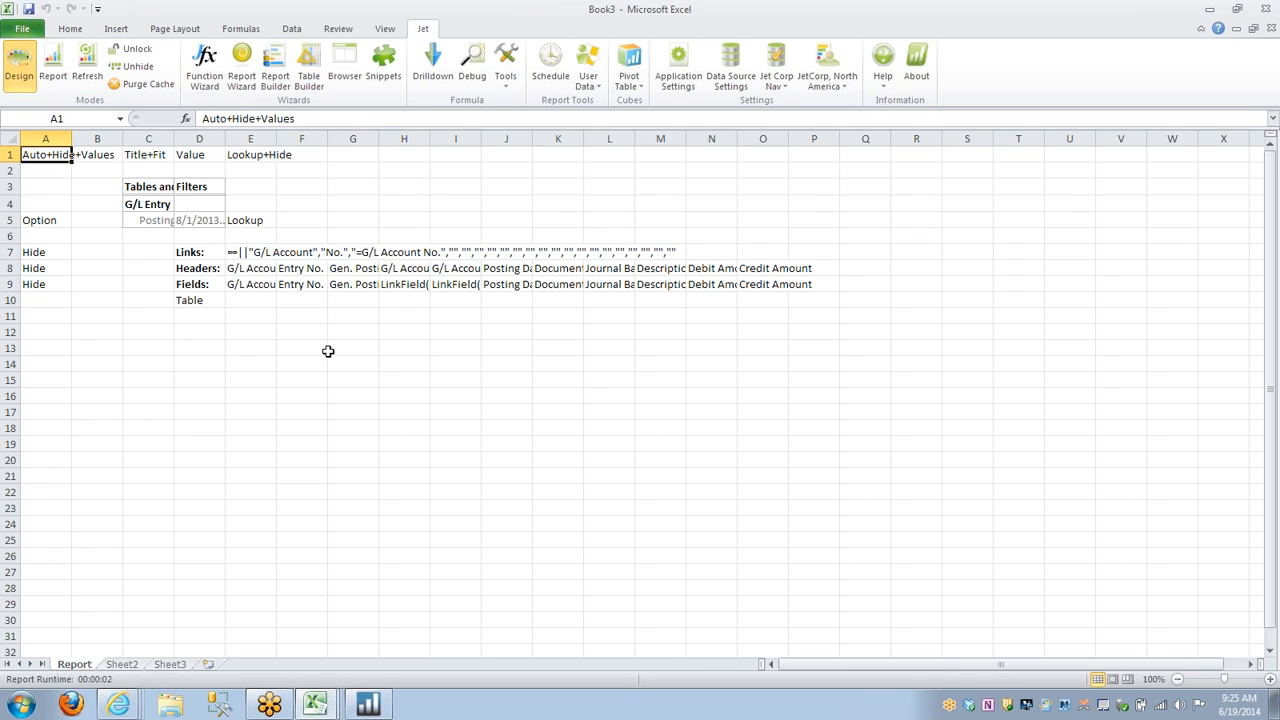
Switch to the 3 GL Activity Detail Report workbook and view its activity for individual G/L accounts, including 14100, 22300 and 62200.
click(316, 705)
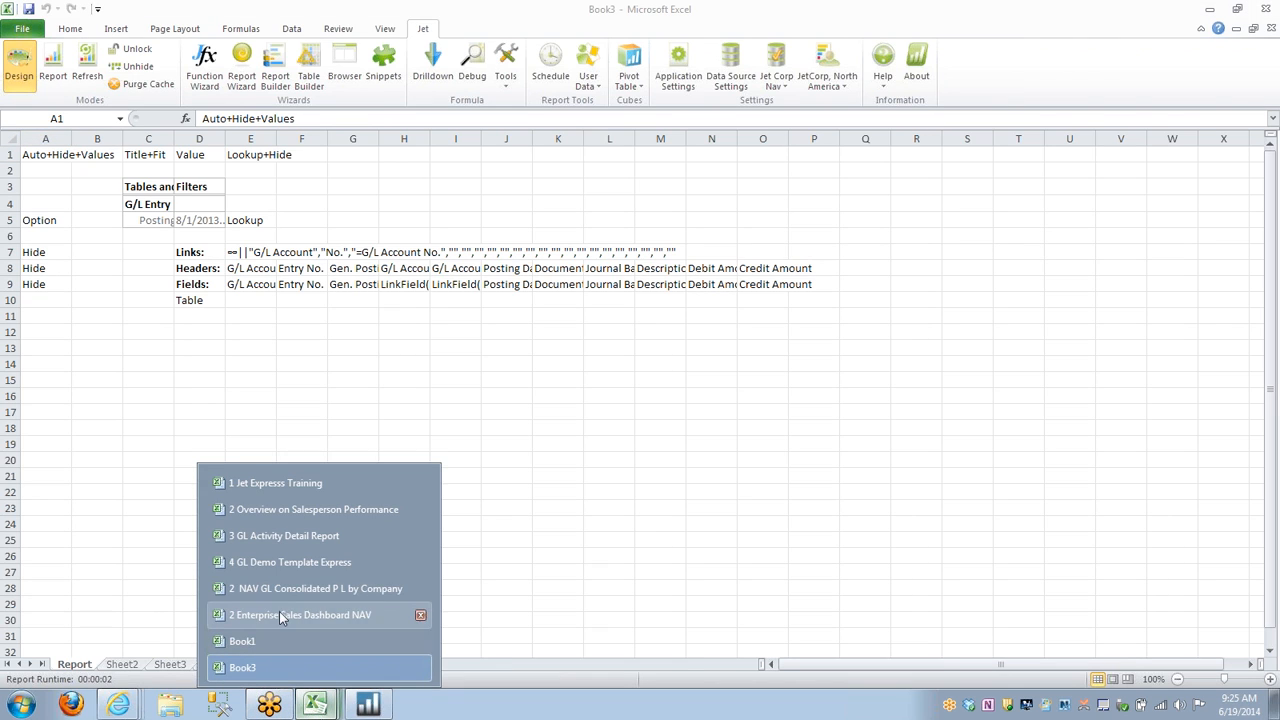
click(285, 535)
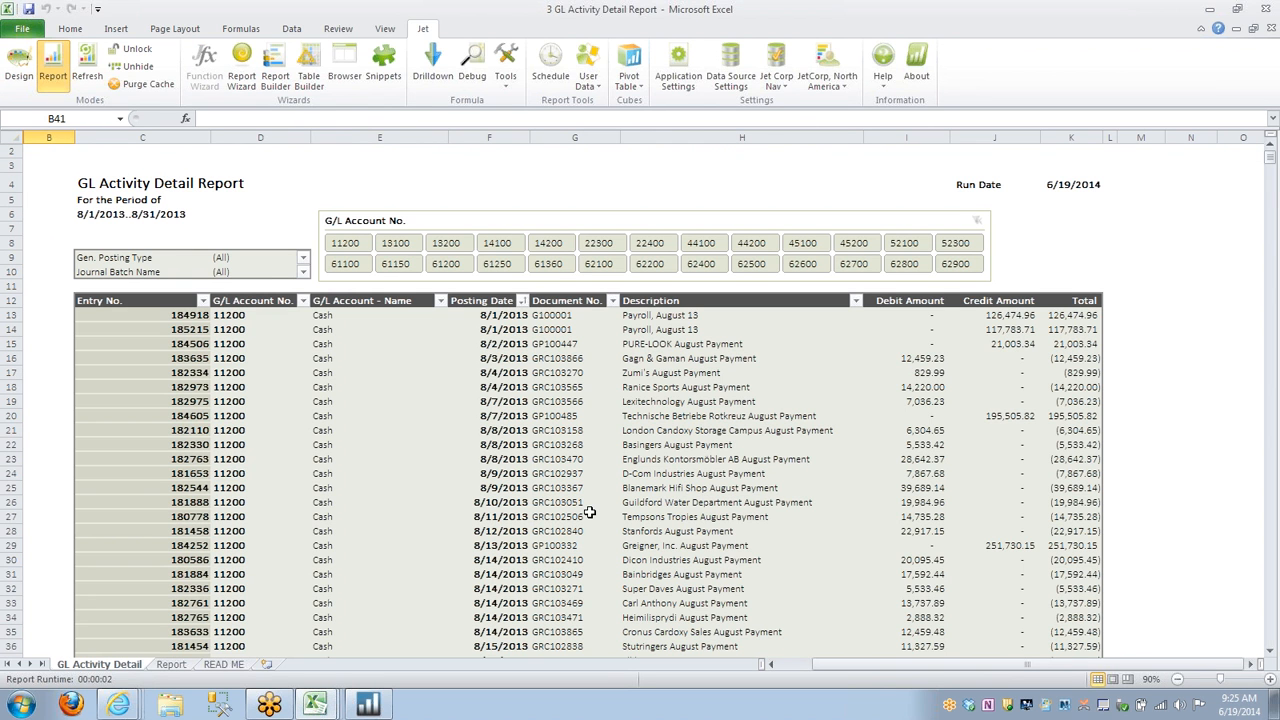
click(499, 247)
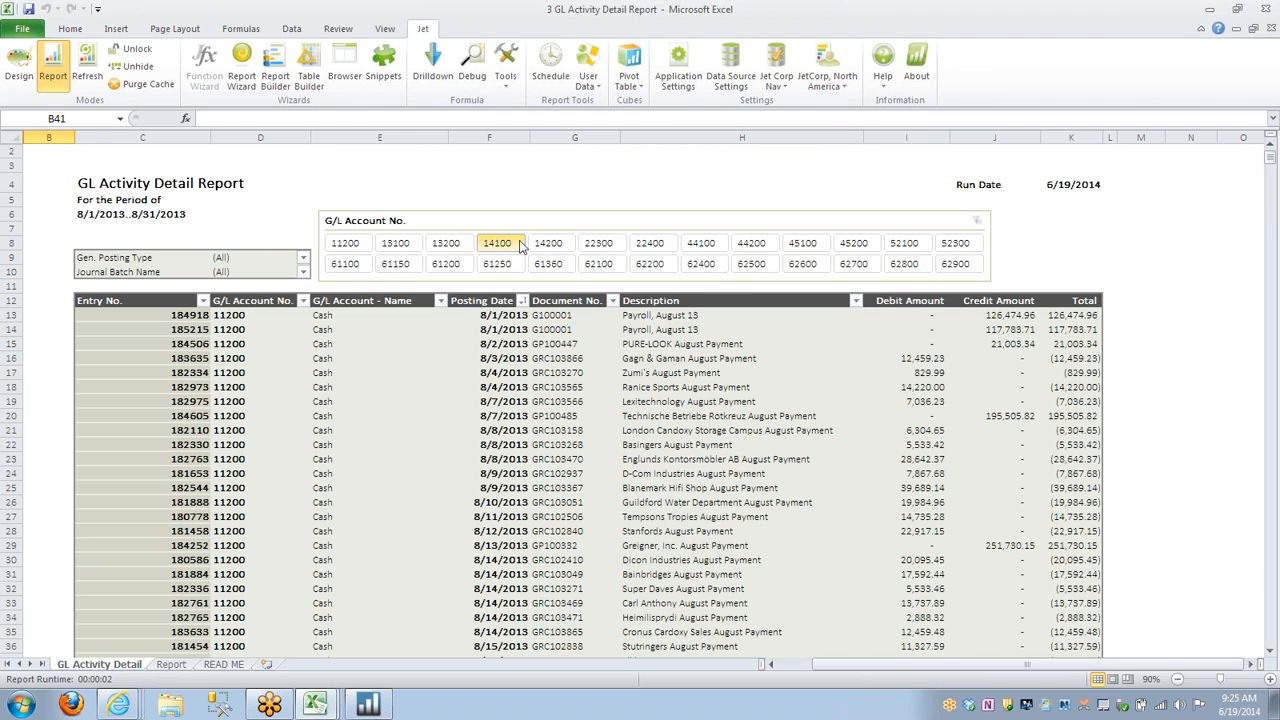
click(612, 246)
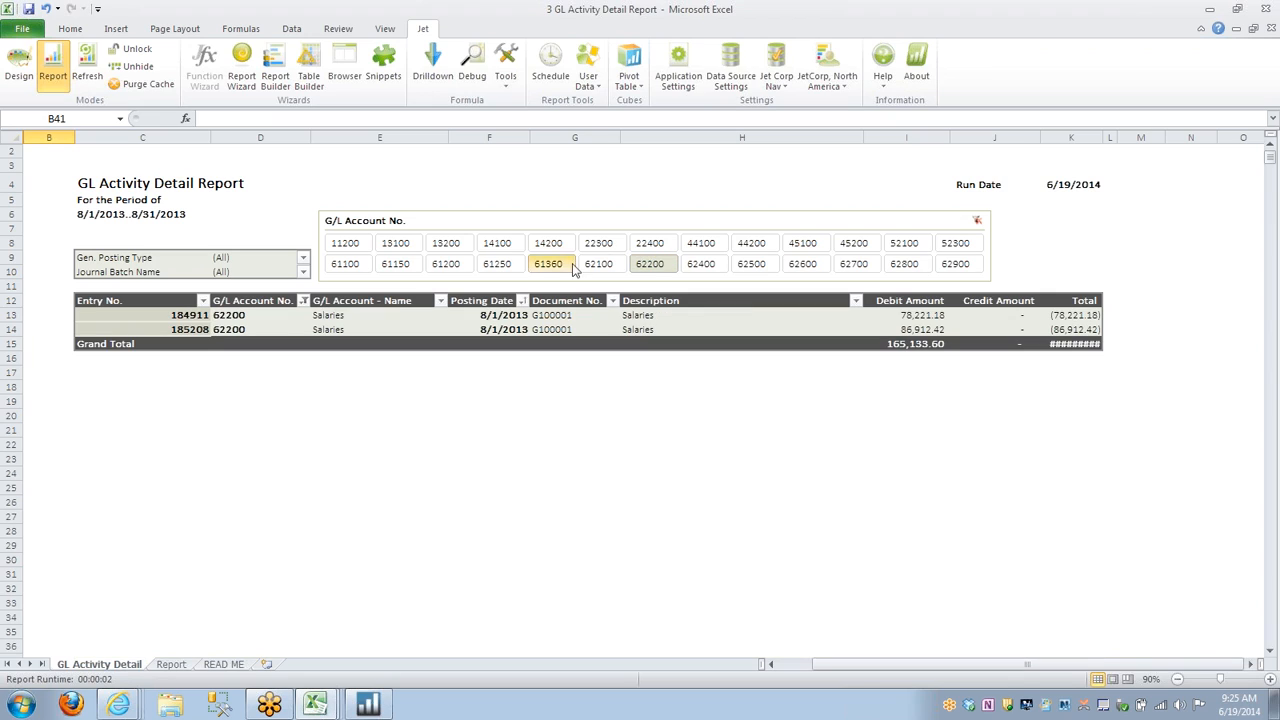
View the source table on the Report sheet and filter the GL Activity Detail sheet to also show accounts 11200–14100 and 61100–61250.
click(180, 665)
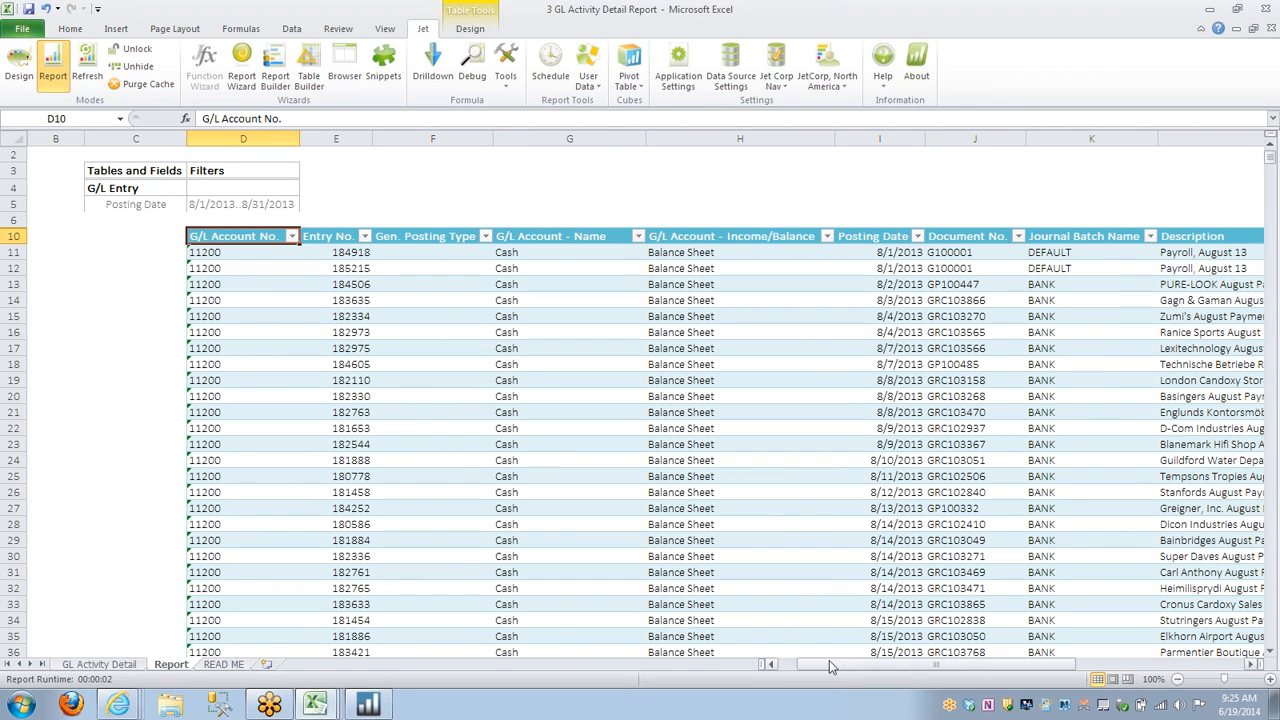
mouse_move(830, 672)
mouse_down()
mouse_move(845, 668)
mouse_move(805, 668)
mouse_up()
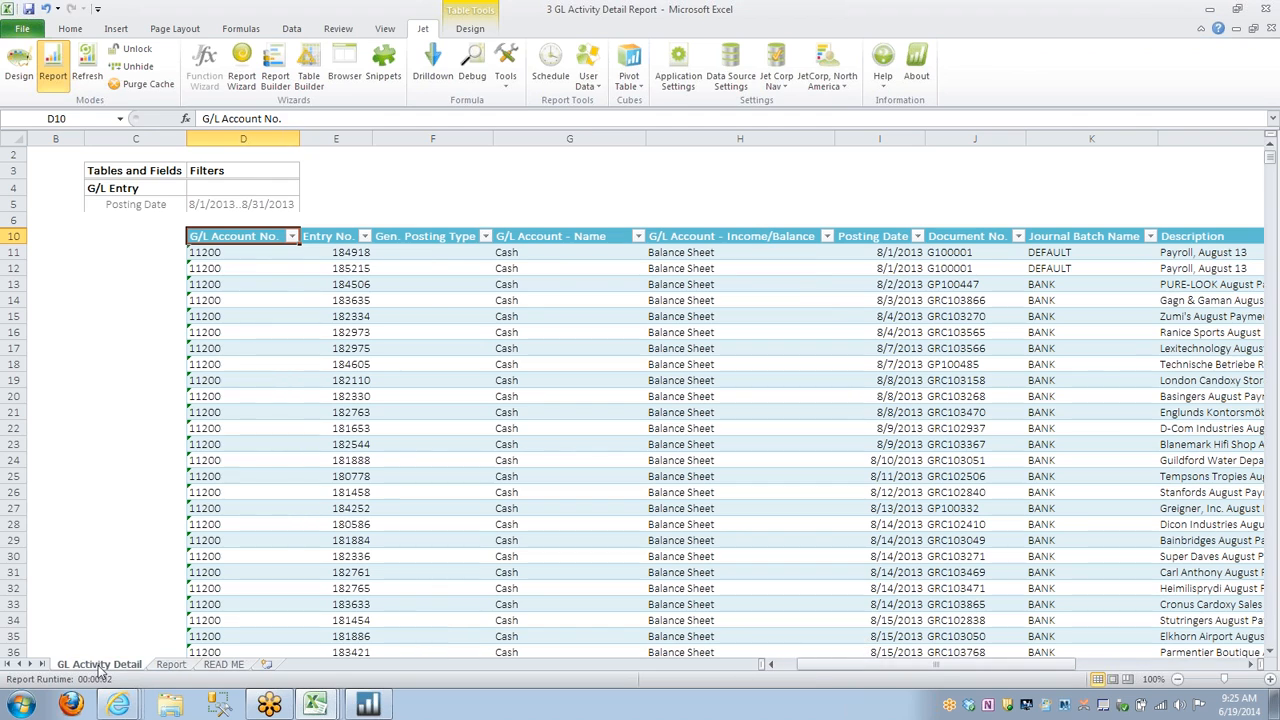
click(98, 665)
mouse_move(357, 244)
mouse_down()
mouse_move(358, 261)
mouse_move(394, 268)
mouse_move(446, 250)
mouse_move(450, 266)
mouse_move(497, 263)
mouse_up()
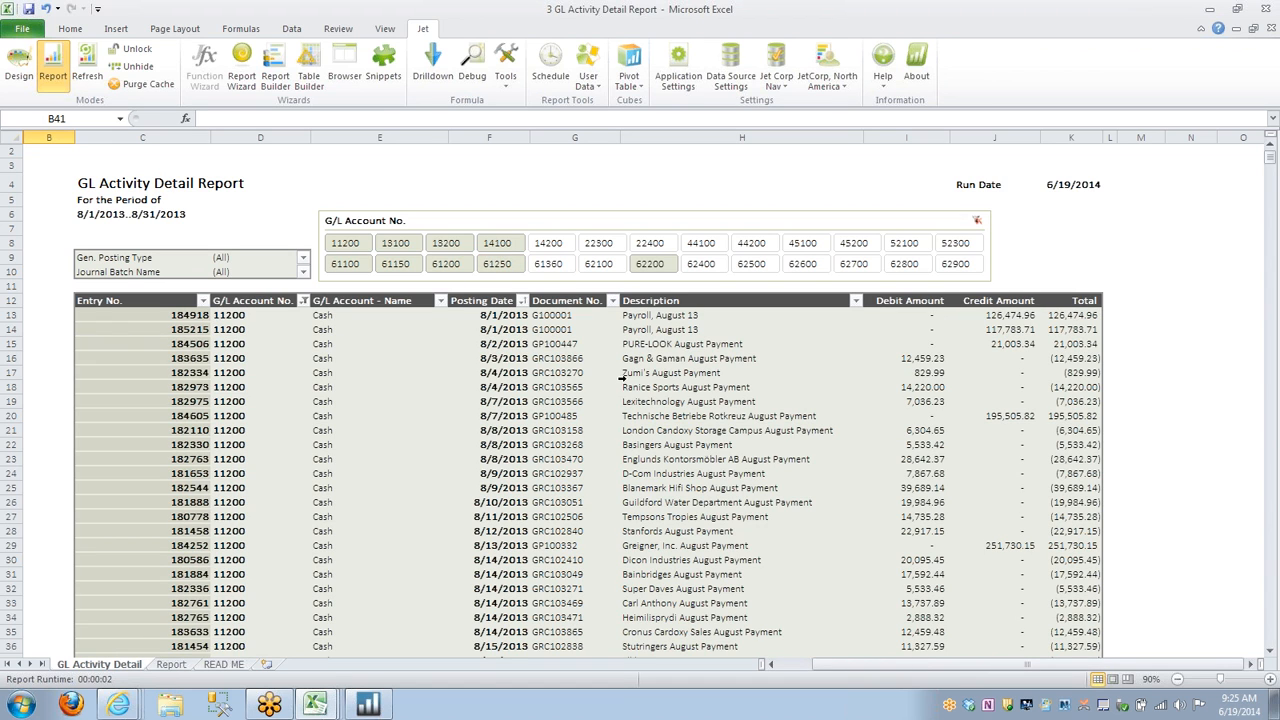
Switch to the Book3 workbook and run its G/L Entry report to fill in the table data.
right_click(316, 706)
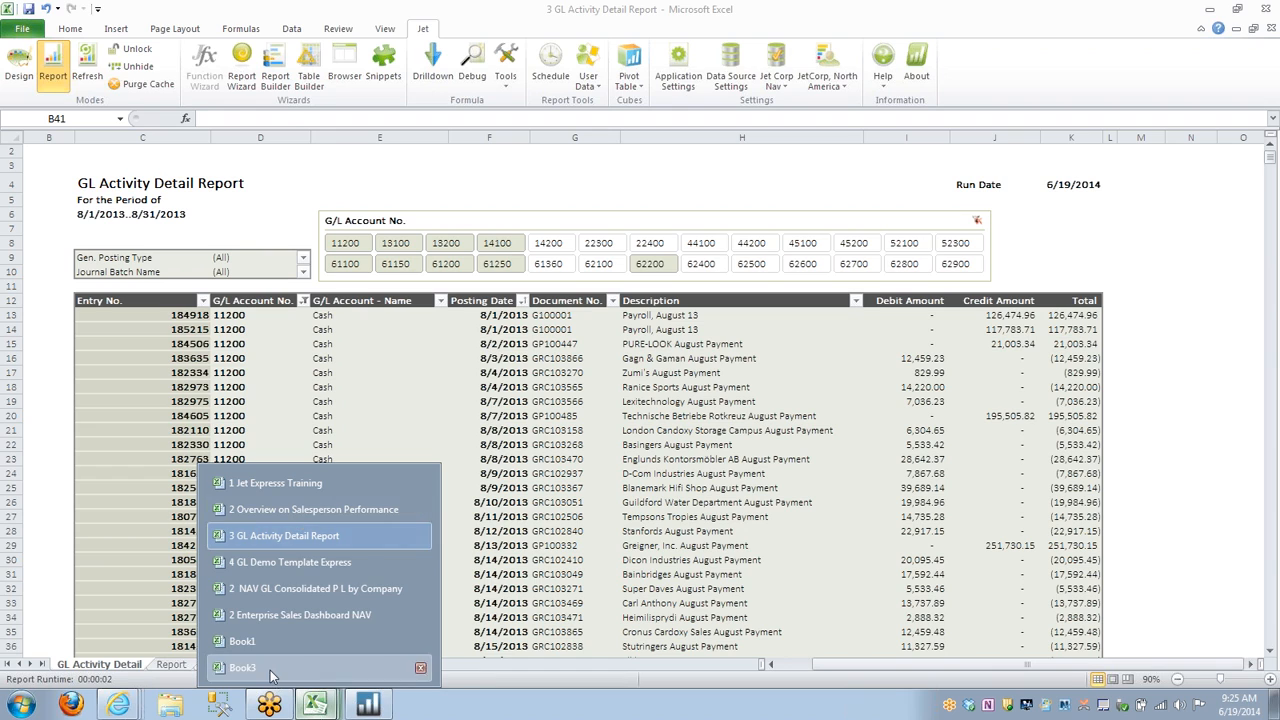
click(270, 670)
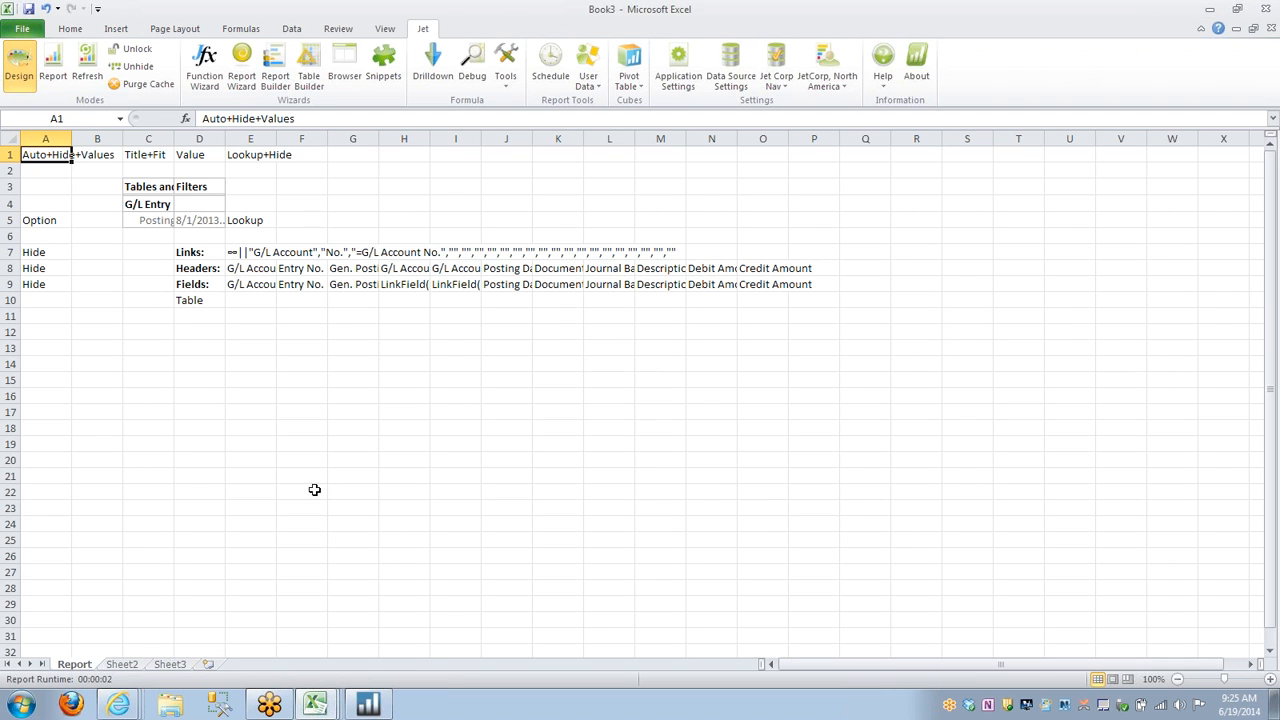
click(88, 65)
click(665, 391)
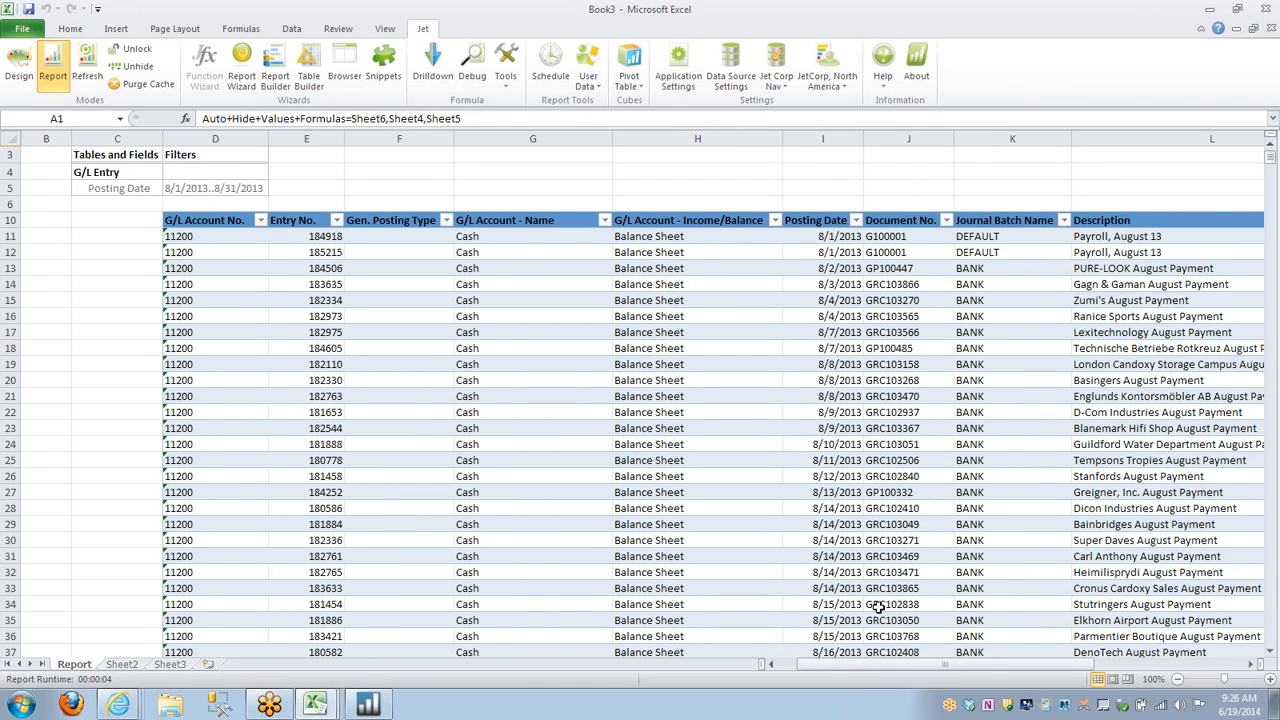
scroll(876, 607, down, 1)
scroll(860, 615, up, 2)
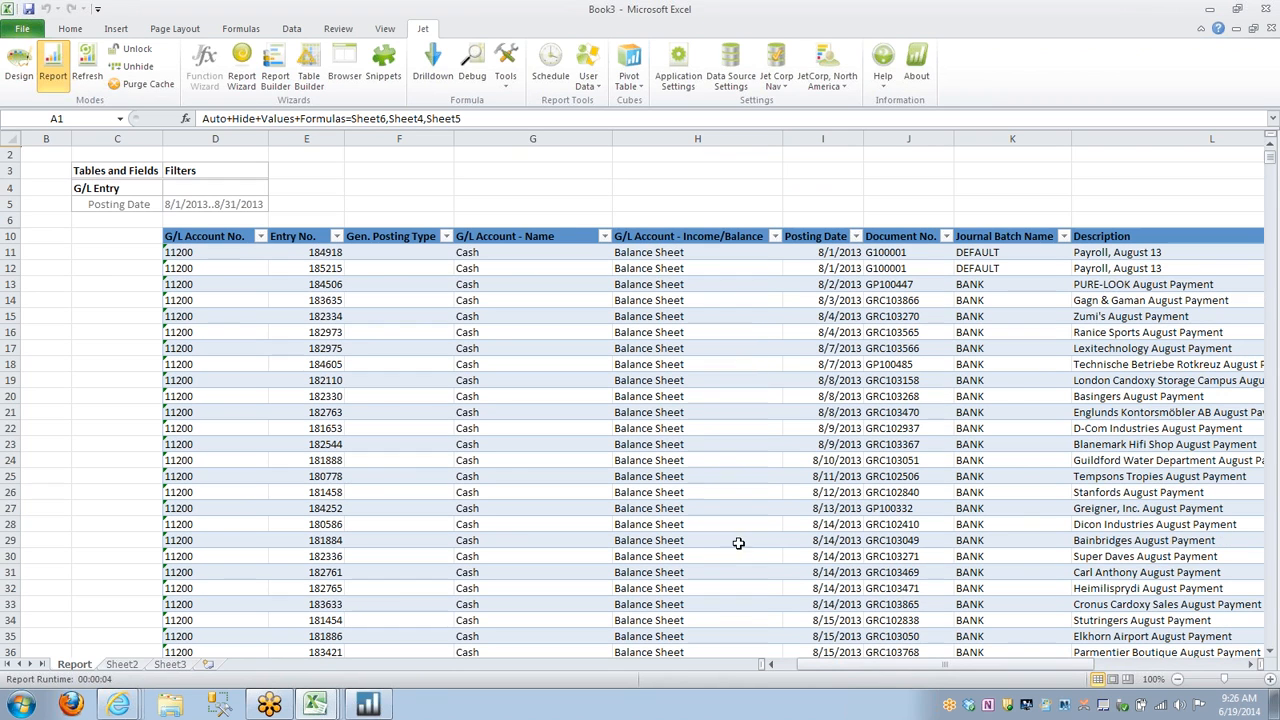
Summarize the G_L_Entry table with a PivotTable placed on a new worksheet.
click(178, 236)
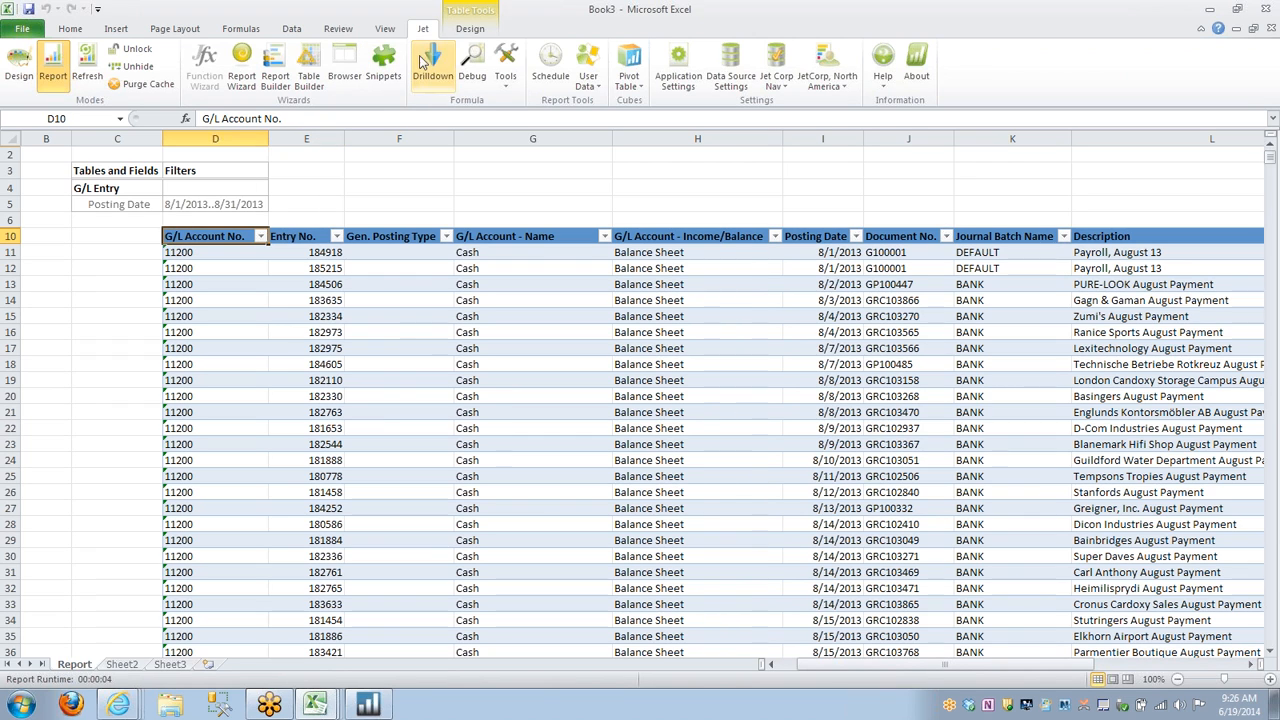
click(467, 30)
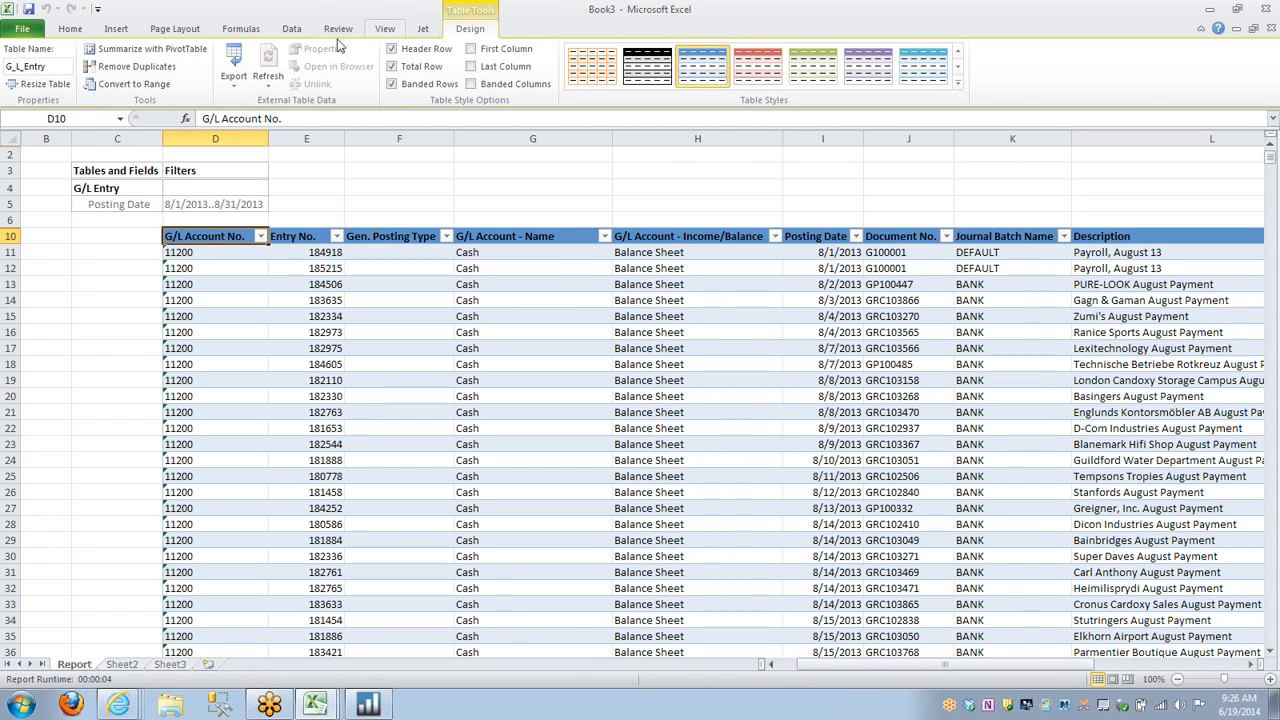
click(157, 57)
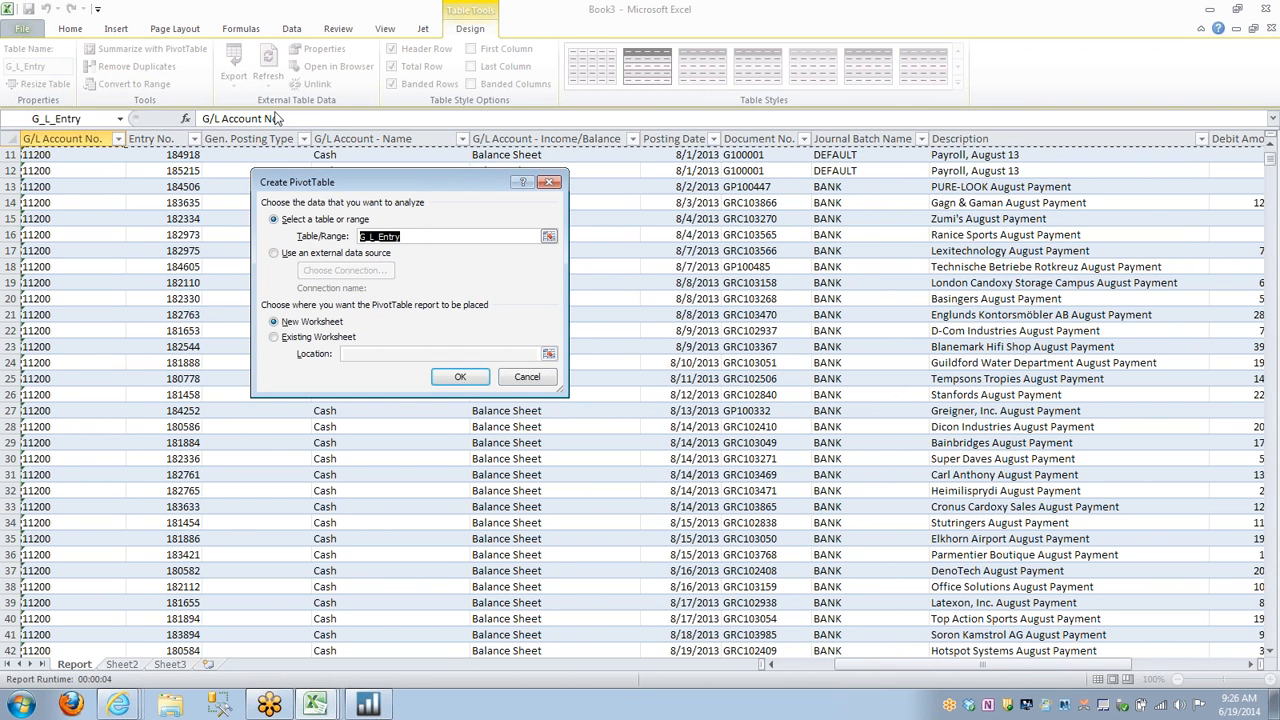
click(468, 377)
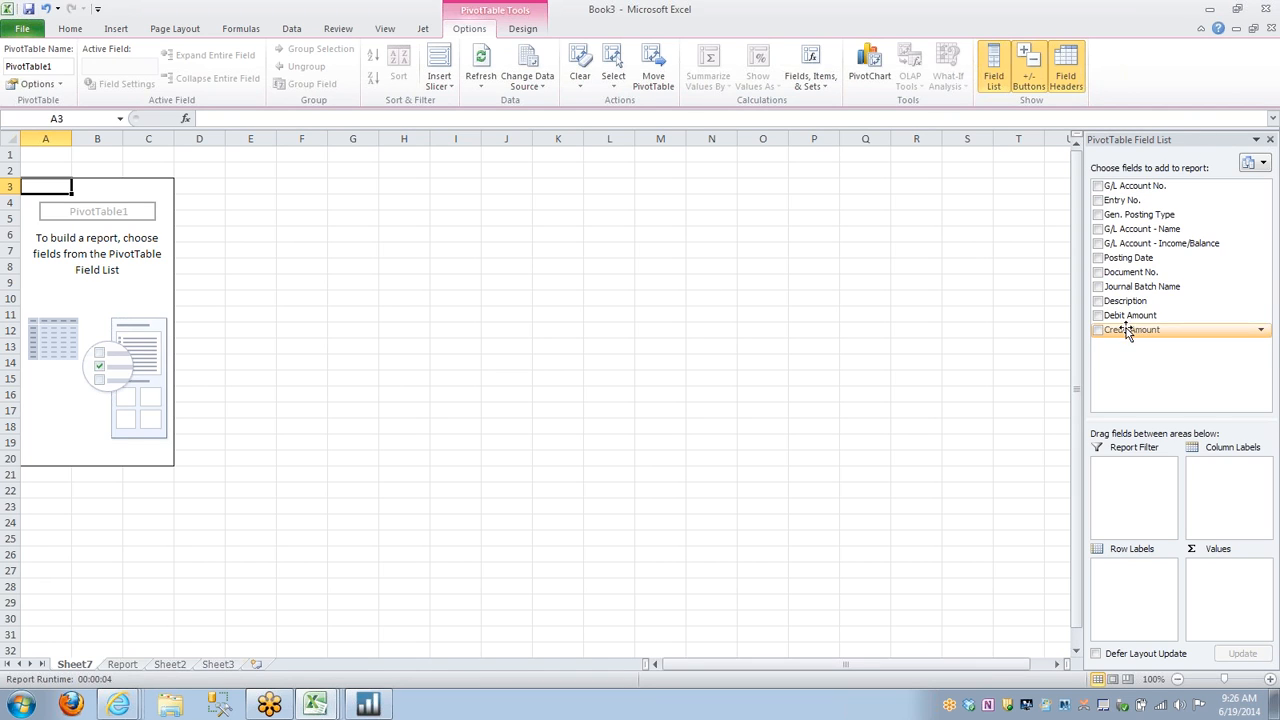
Add all fields except G/L Account - Income/Balance to the PivotTable, with Gen. Posting Type and Journal Batch Name as report filters.
click(1096, 186)
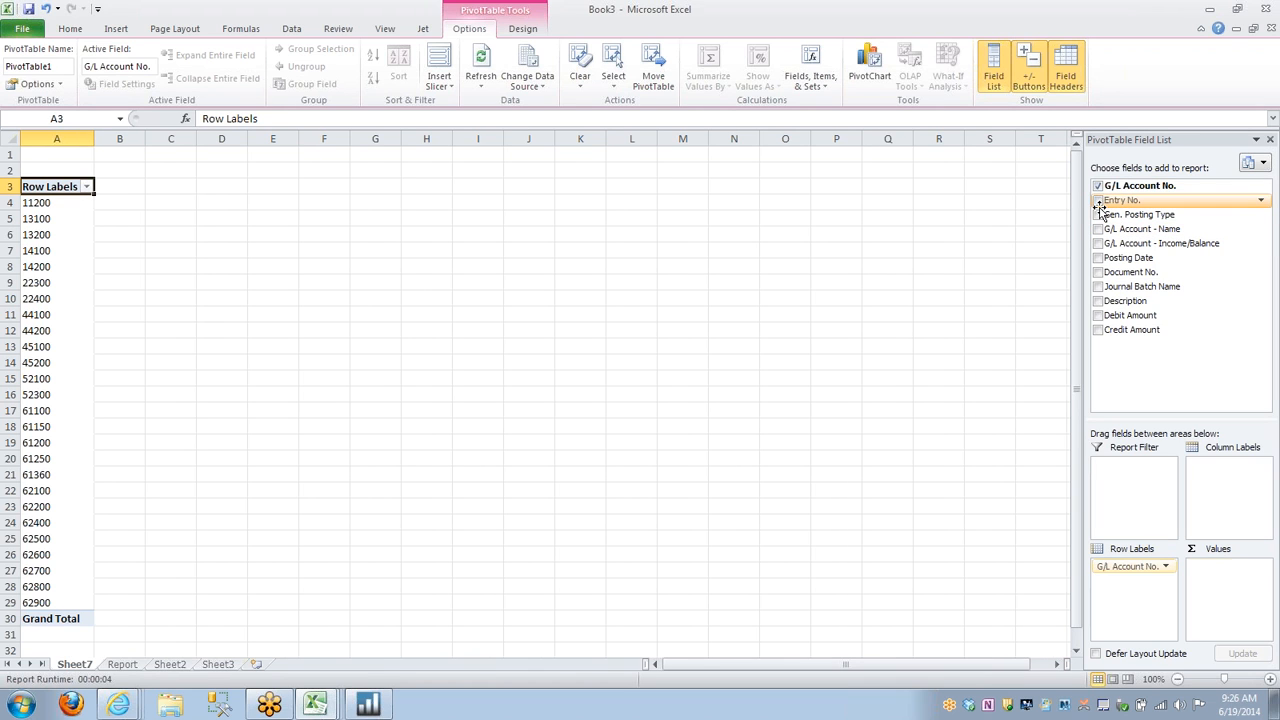
click(1097, 201)
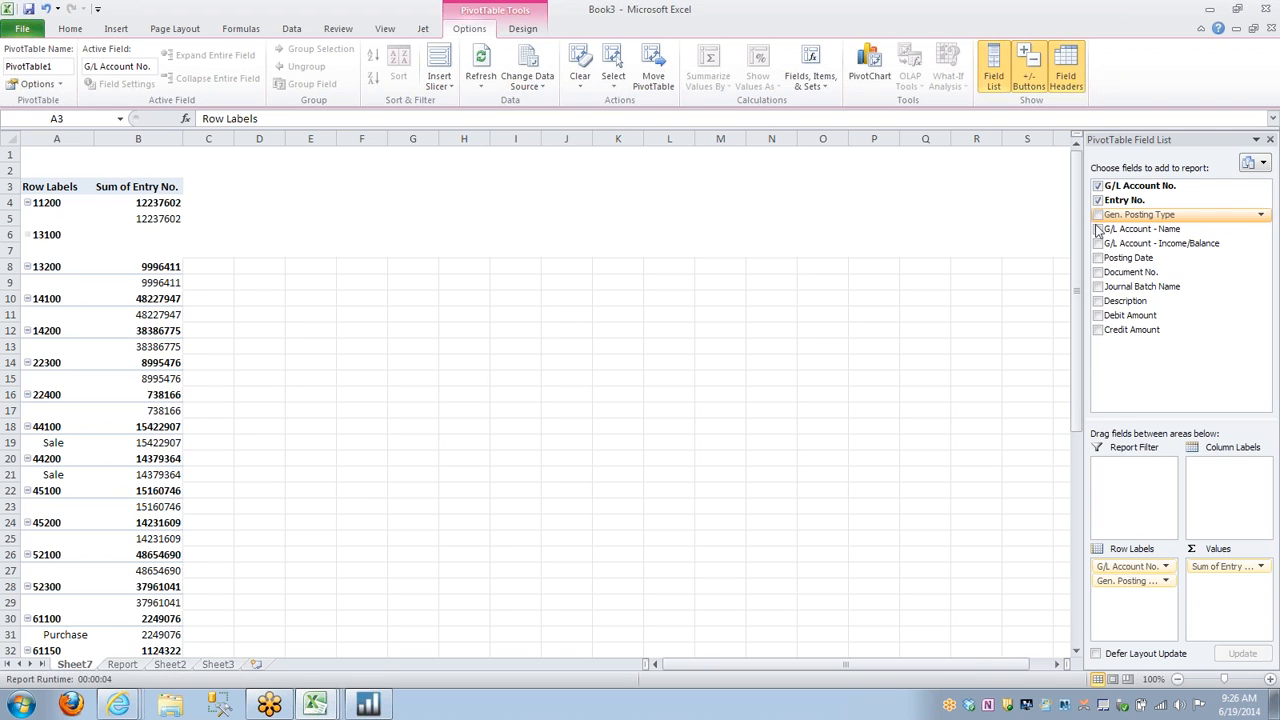
click(1097, 258)
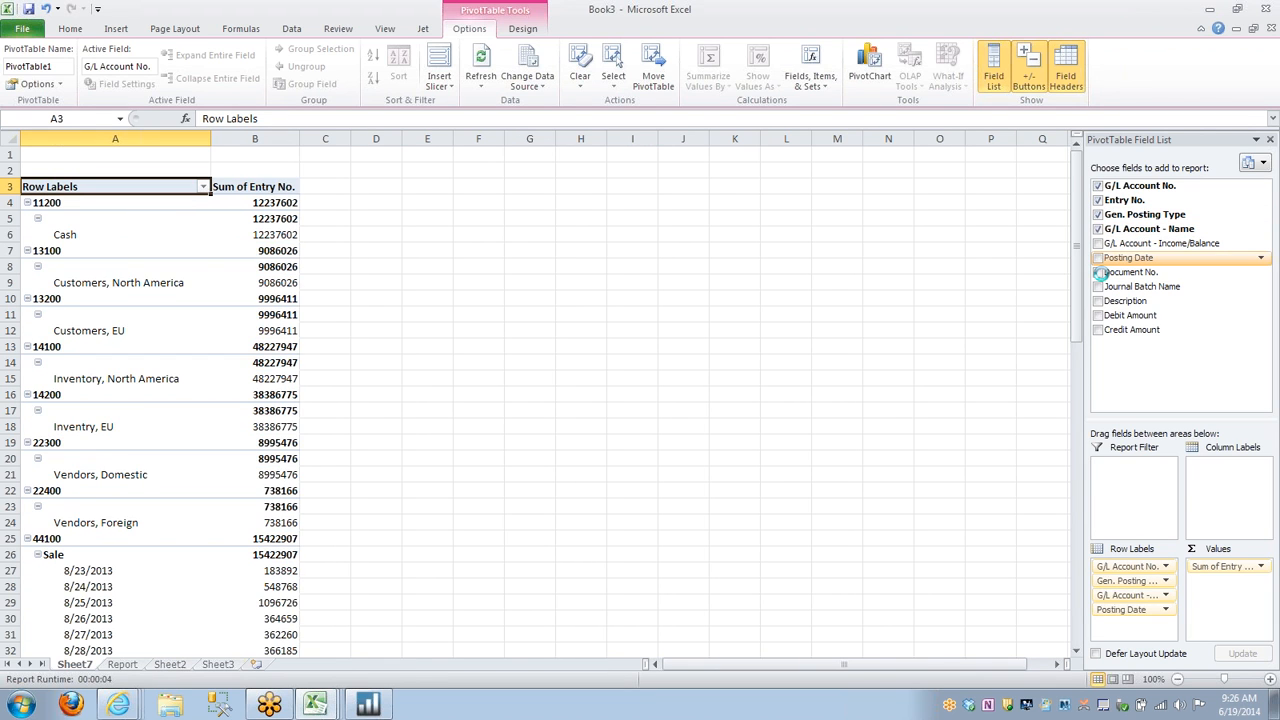
click(1099, 272)
click(1099, 286)
click(1097, 301)
click(1097, 315)
click(1097, 329)
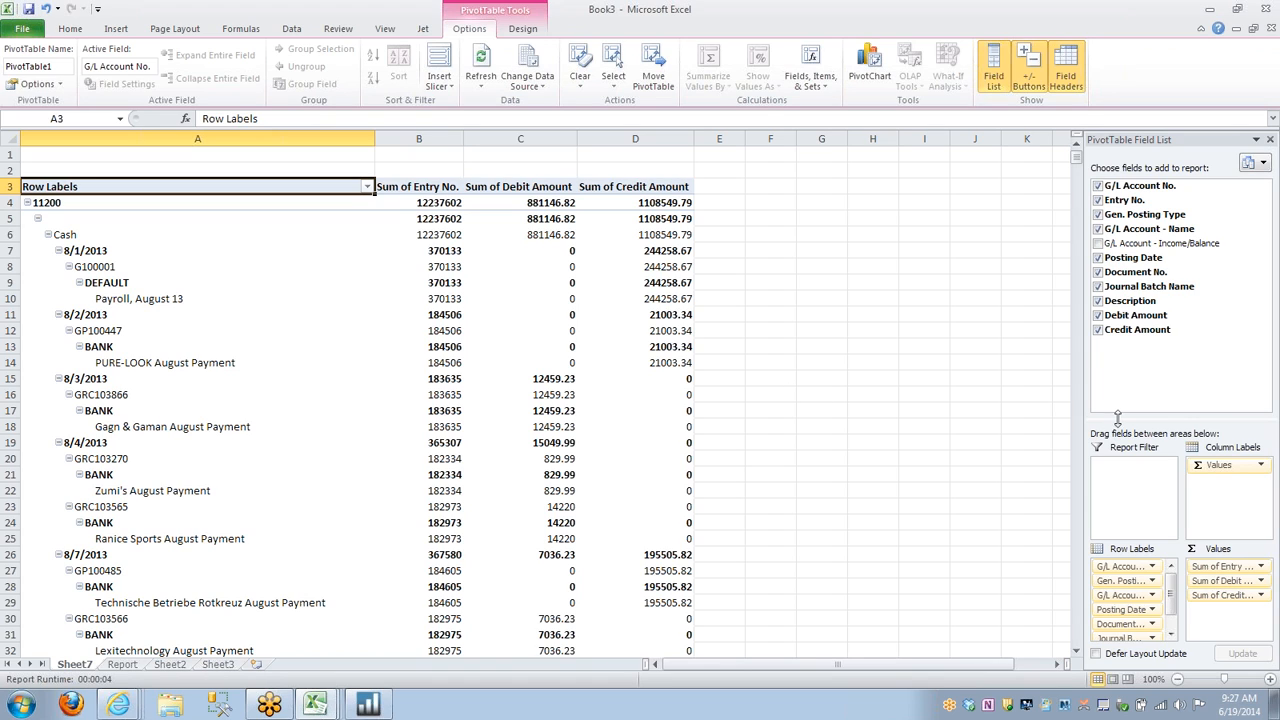
drag(1124, 581, 1137, 512)
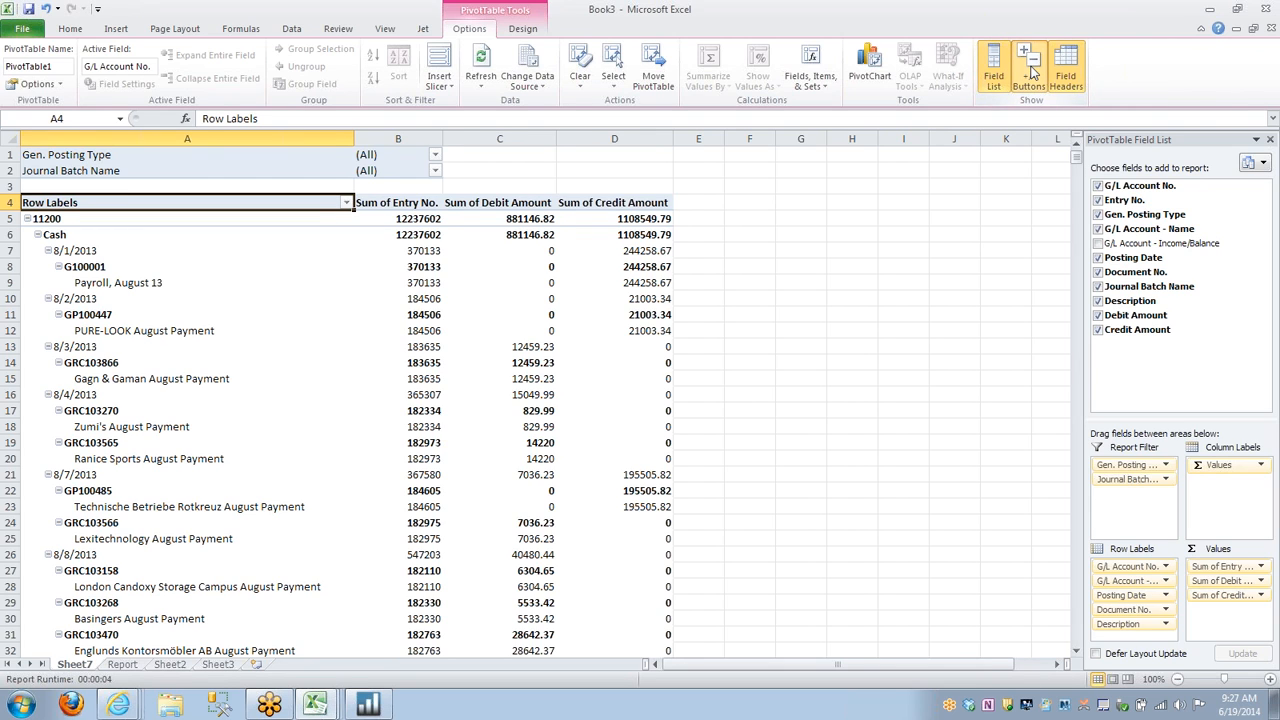
Hide the PivotTable's expand/collapse buttons and turn off its subtotals.
click(1033, 72)
click(522, 28)
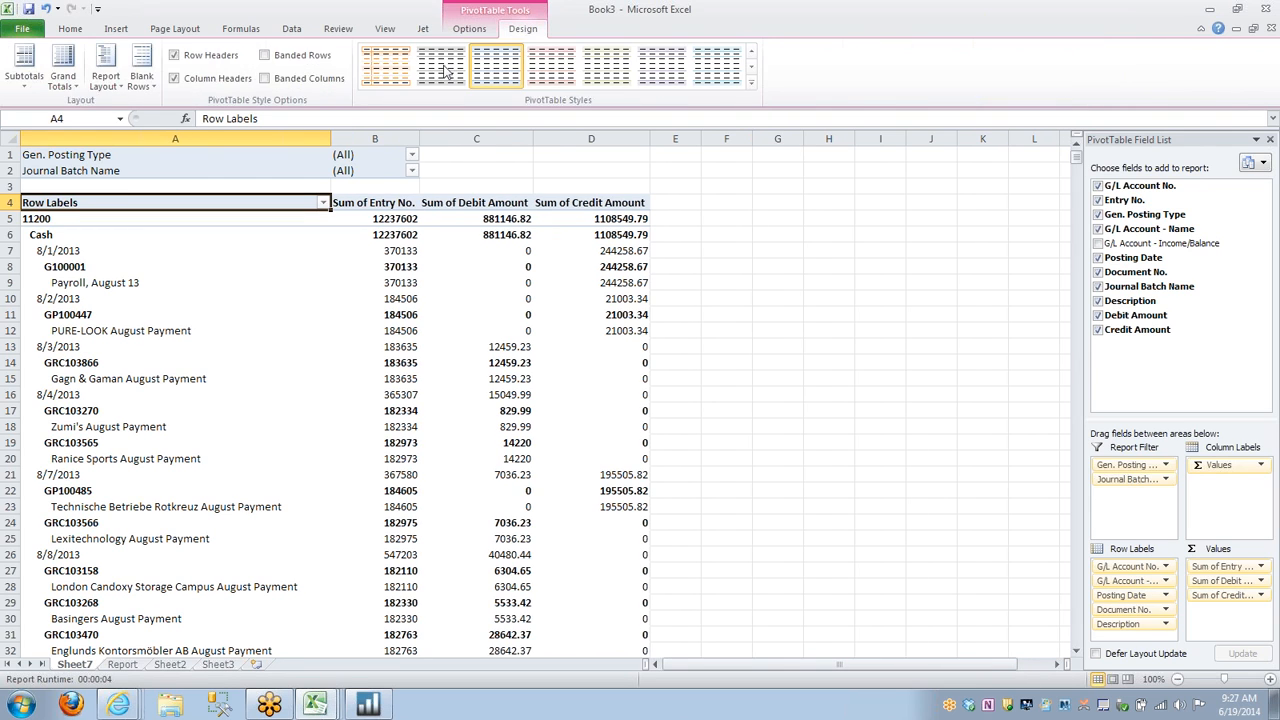
click(25, 68)
click(64, 108)
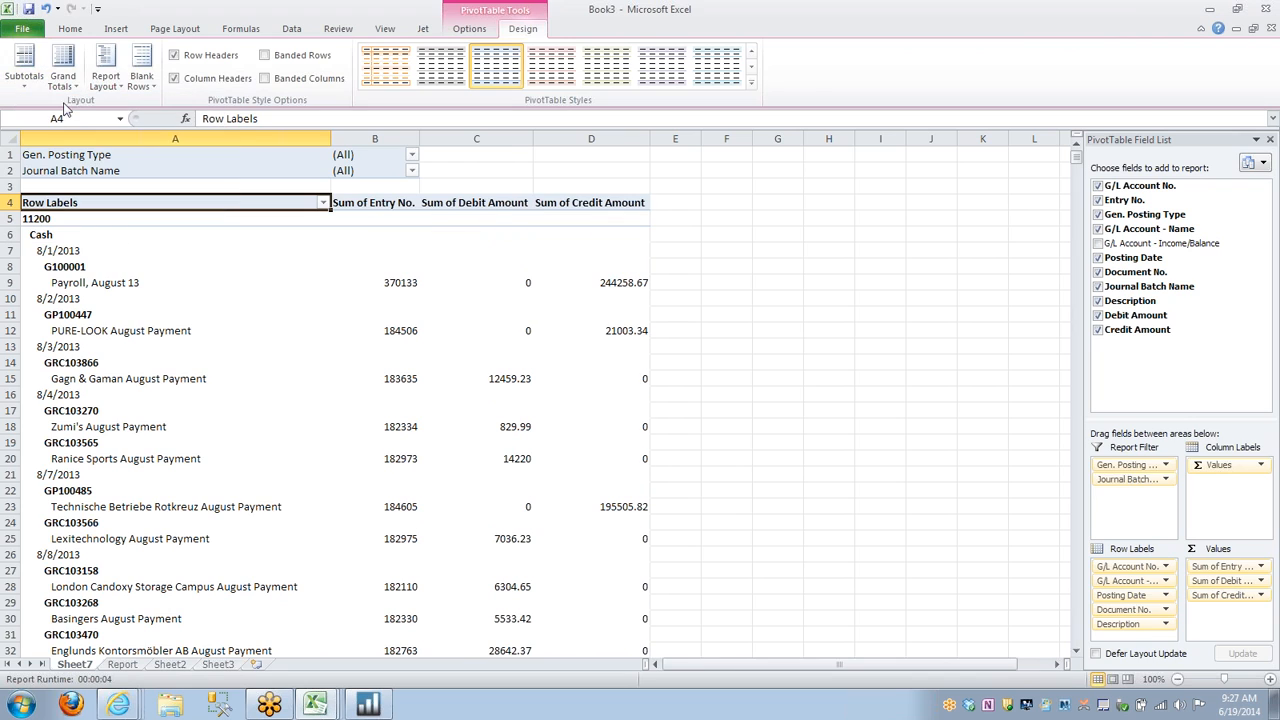
Set the PivotTable's grand totals to rows only and show the report in tabular form.
click(63, 75)
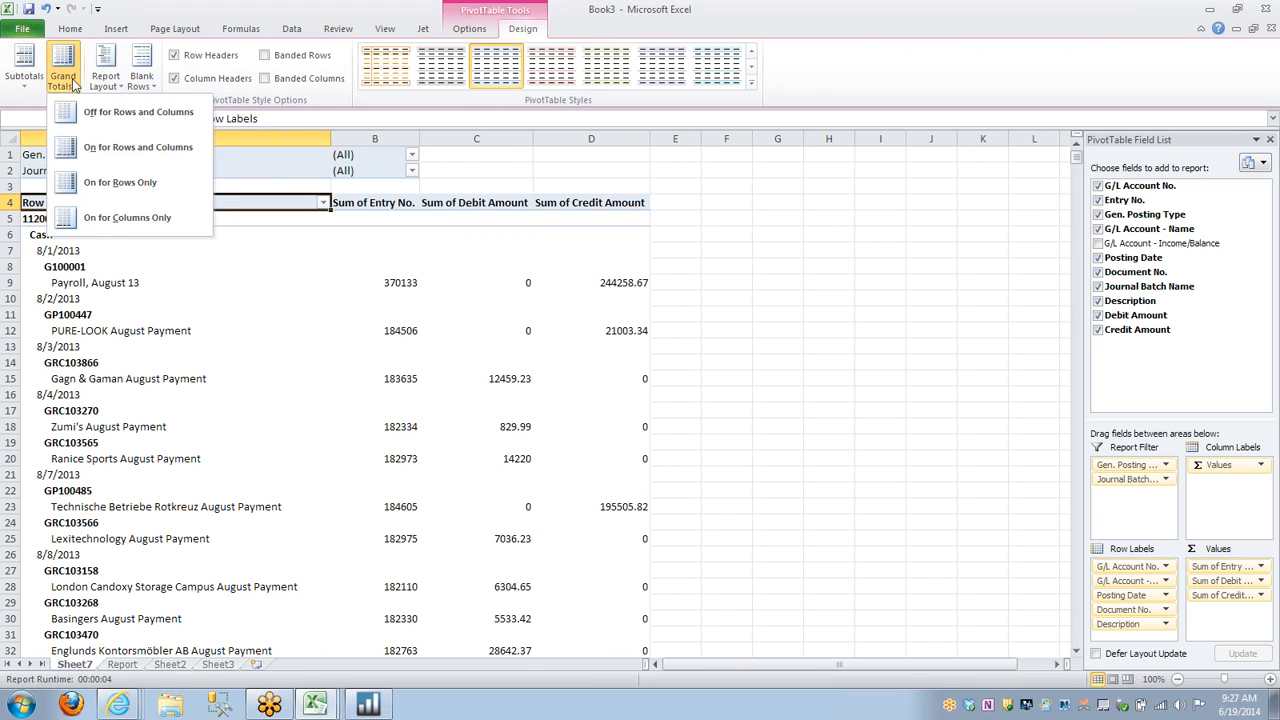
click(113, 182)
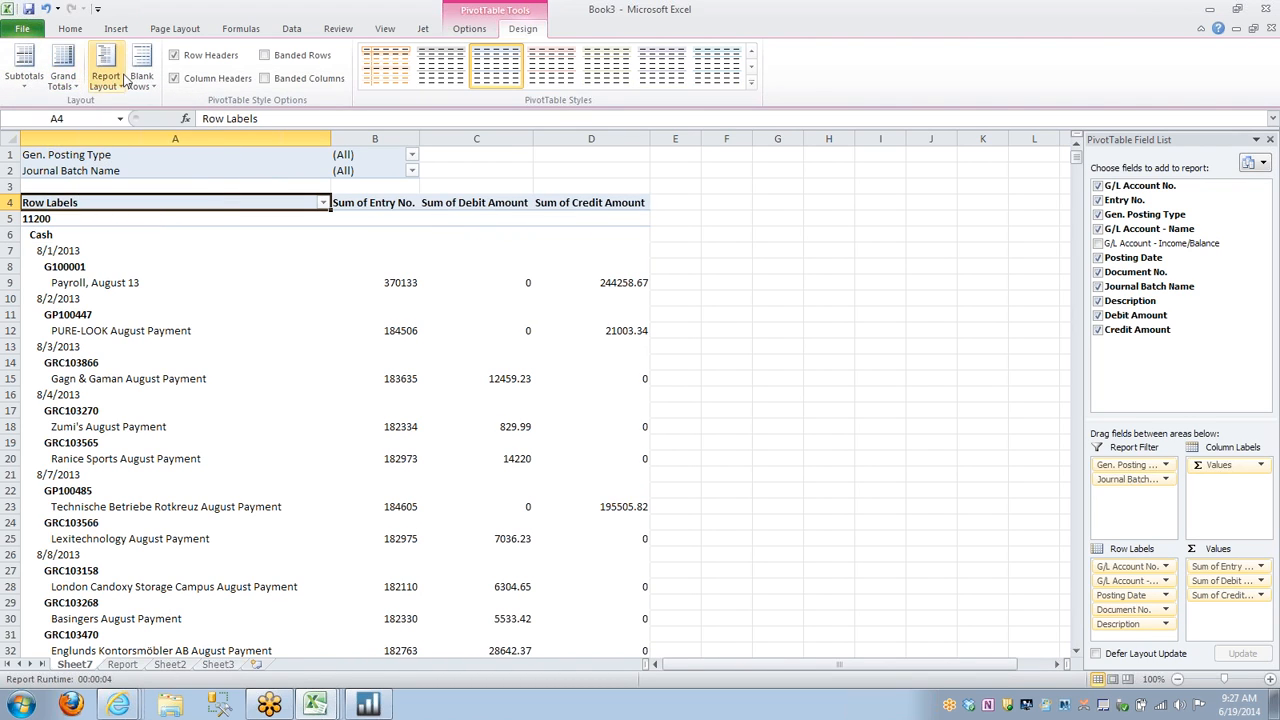
click(112, 64)
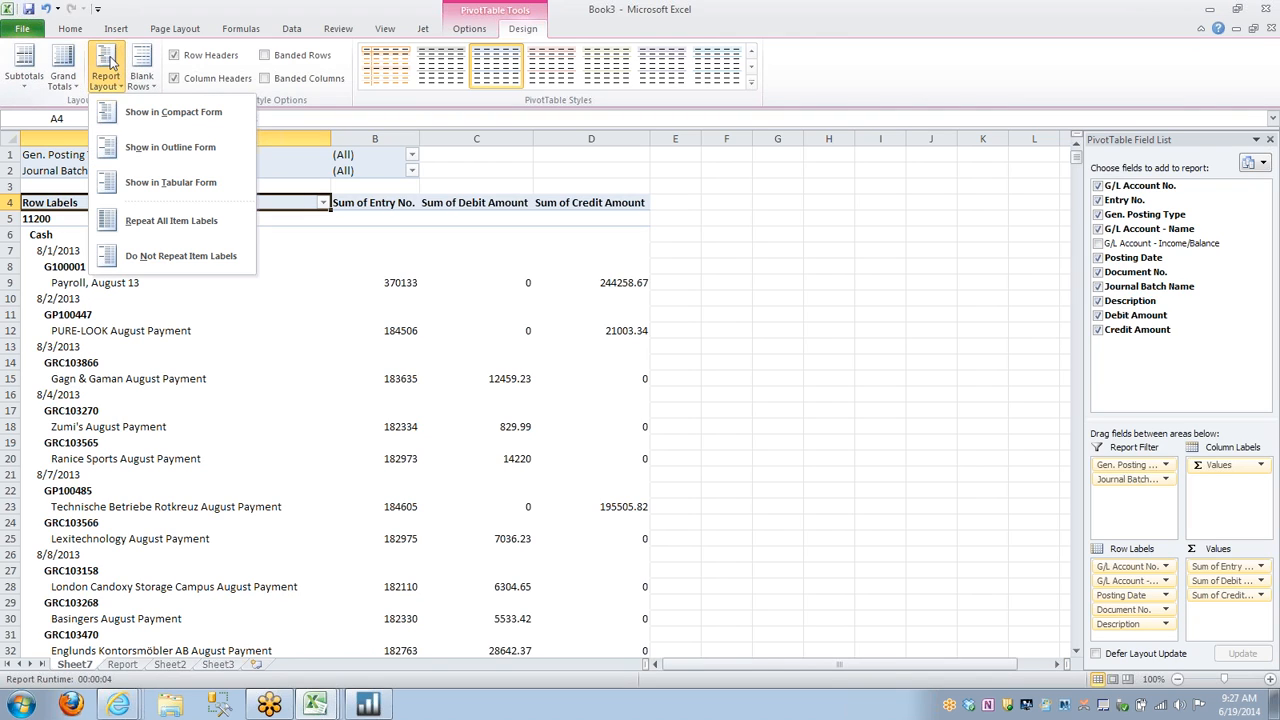
click(168, 183)
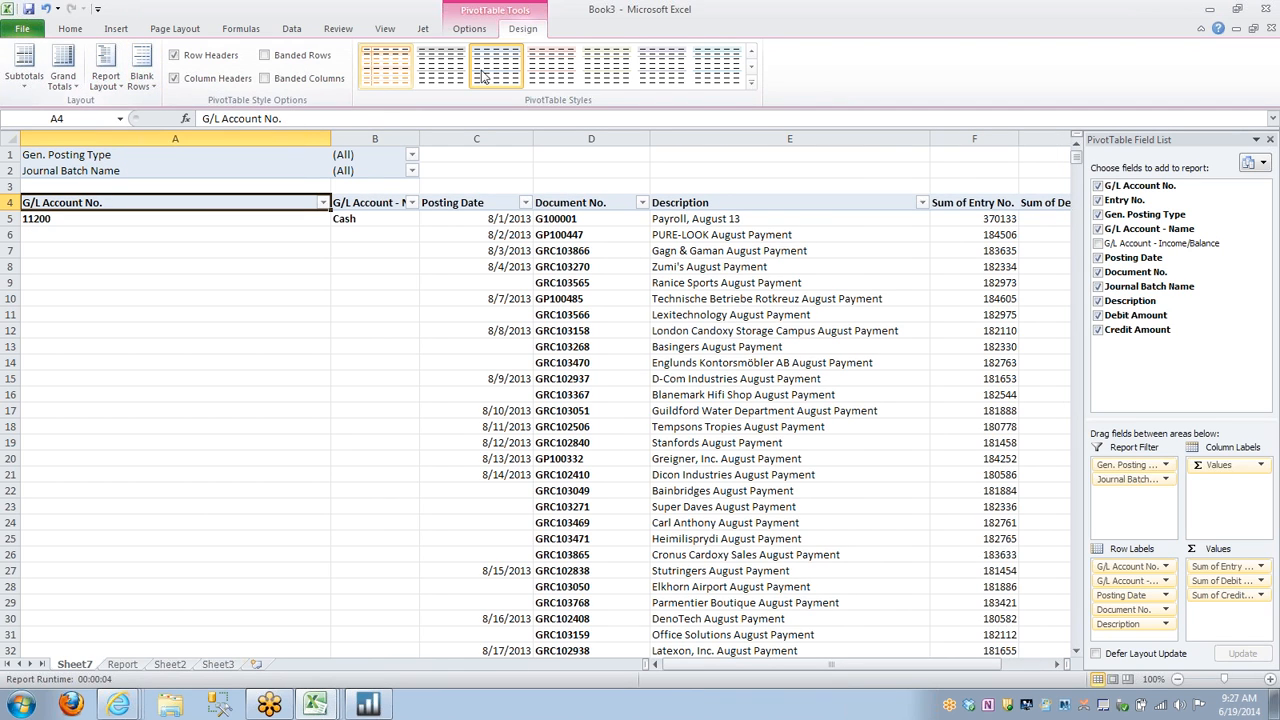
Apply a red PivotTable style with a dark red header row and shaded row label columns.
click(752, 67)
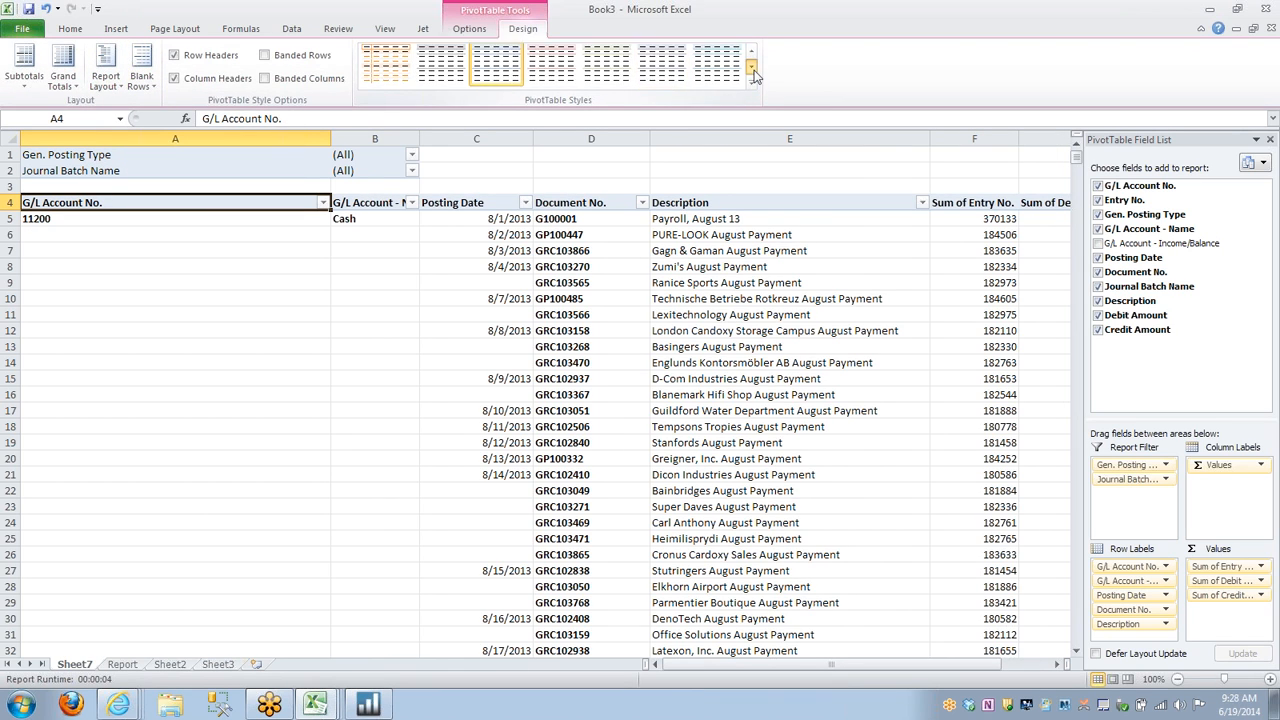
click(752, 67)
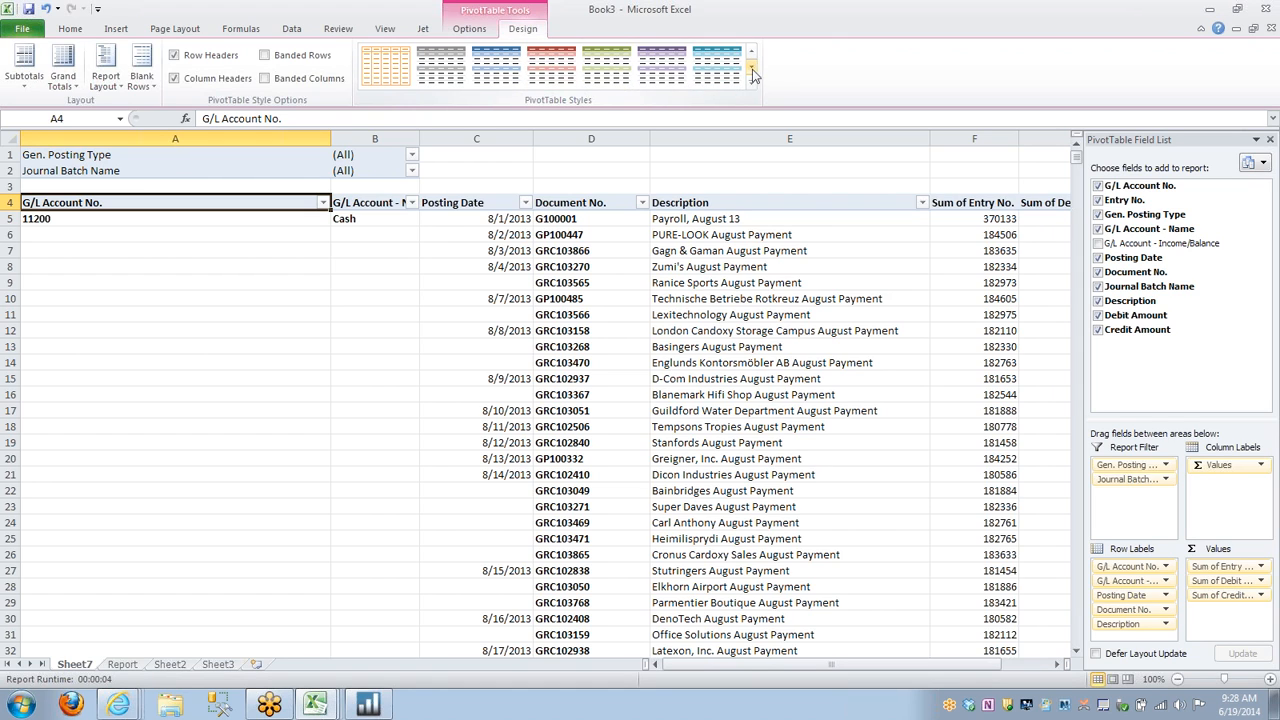
click(558, 74)
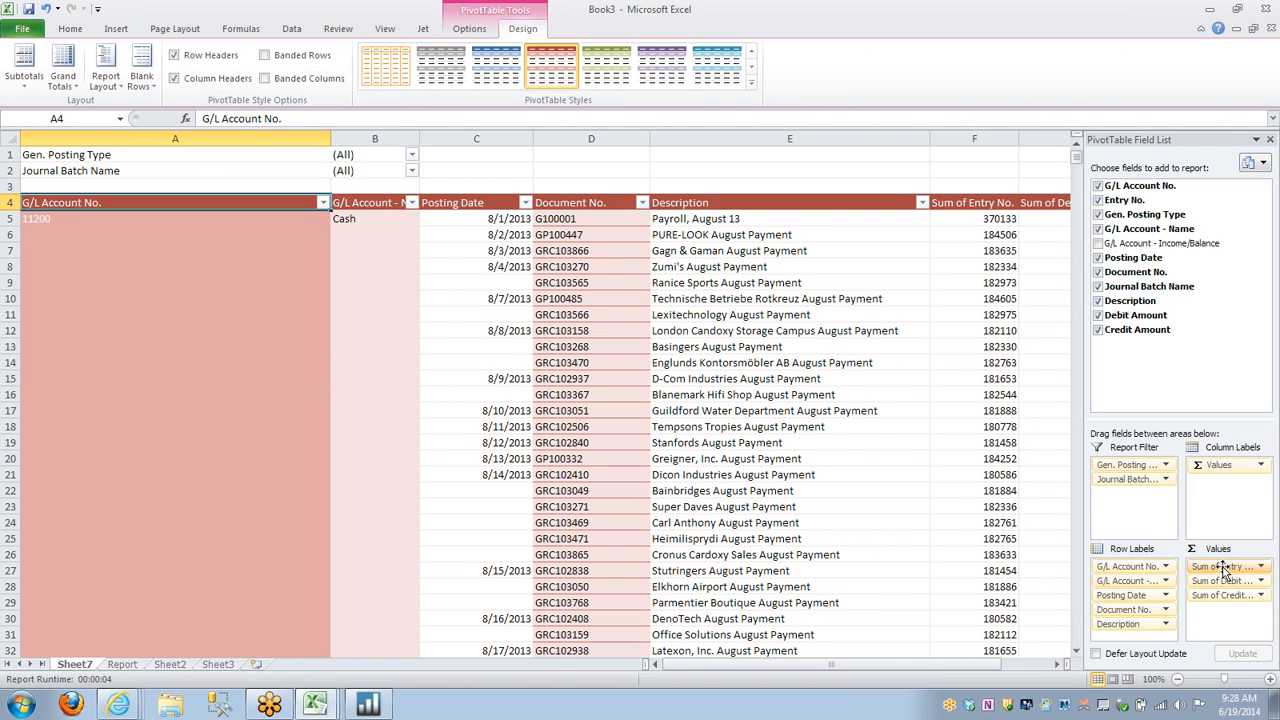
Make Entry No. the first row label, narrow columns A, B and E, and widen the G/L Account - Name column.
drag(1222, 571, 1128, 558)
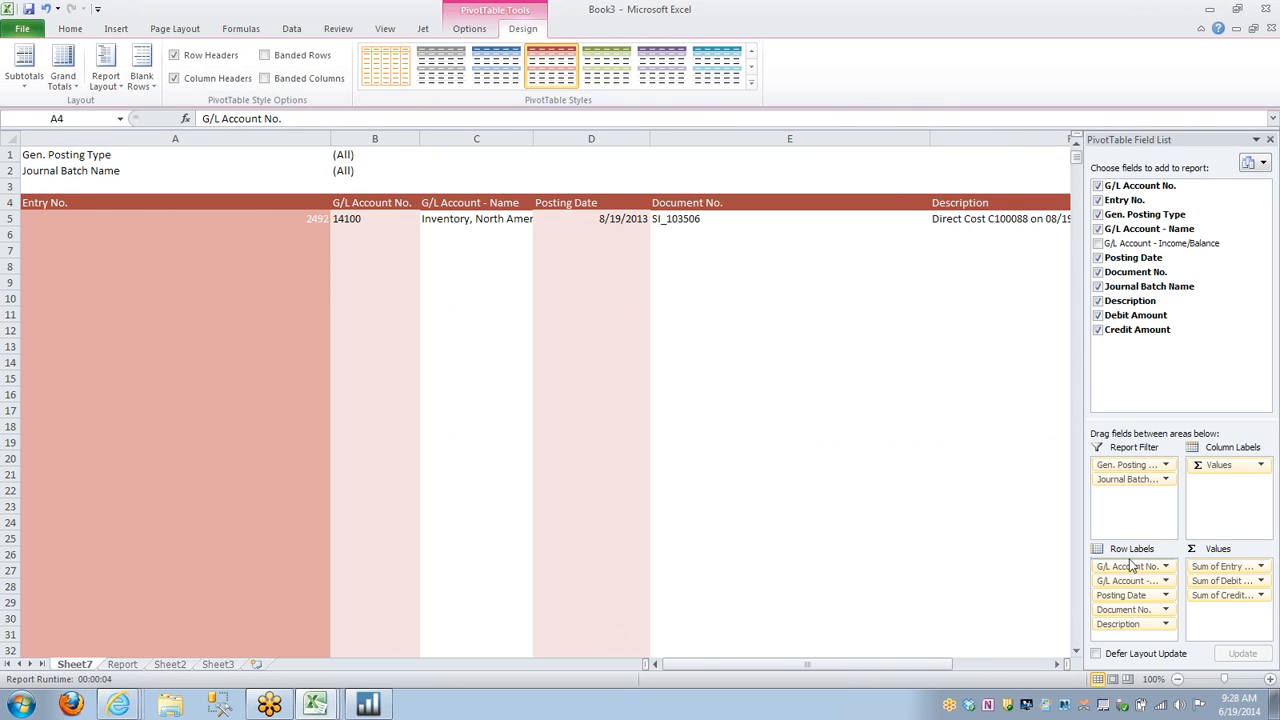
click(640, 170)
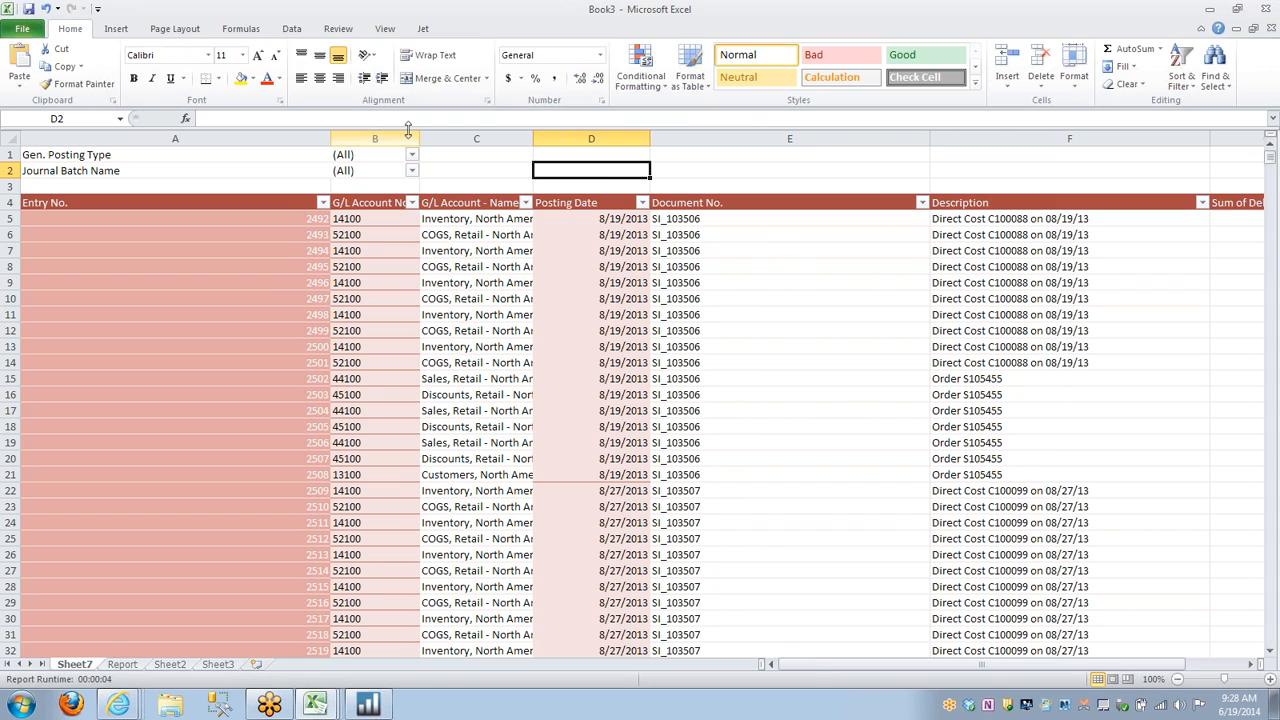
drag(328, 136, 143, 131)
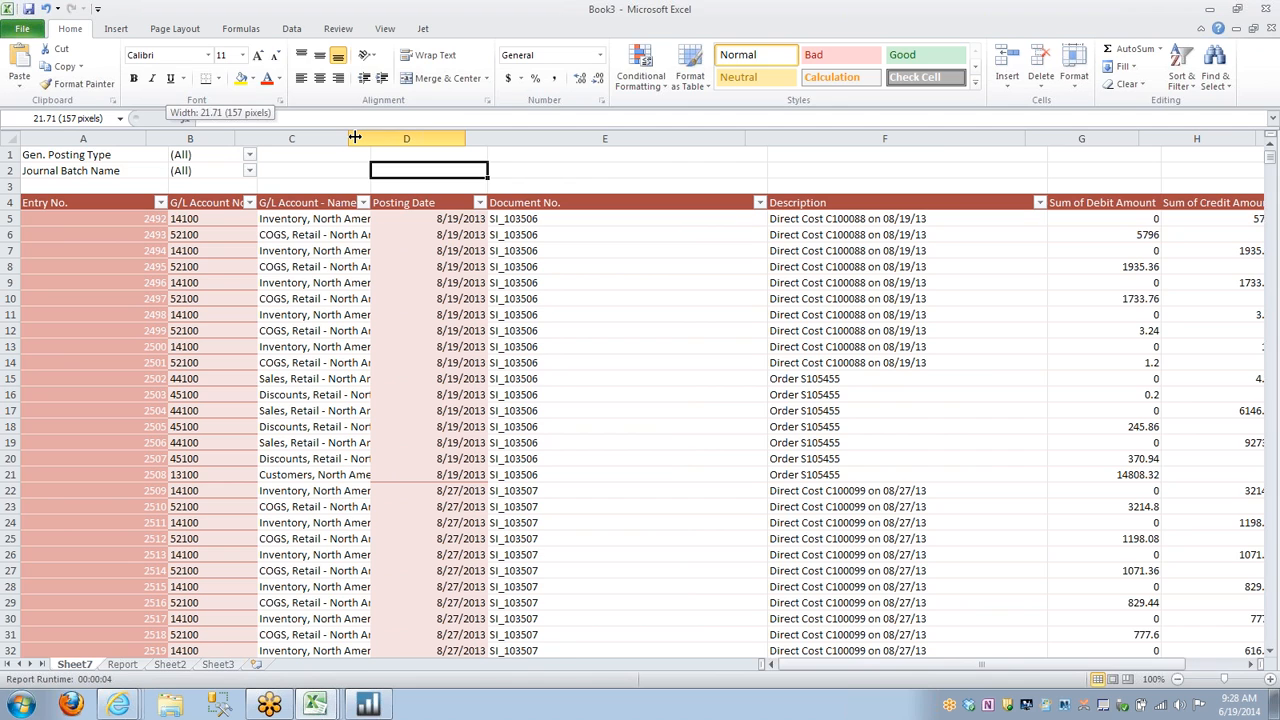
drag(350, 137, 402, 137)
drag(235, 137, 216, 137)
drag(780, 137, 613, 138)
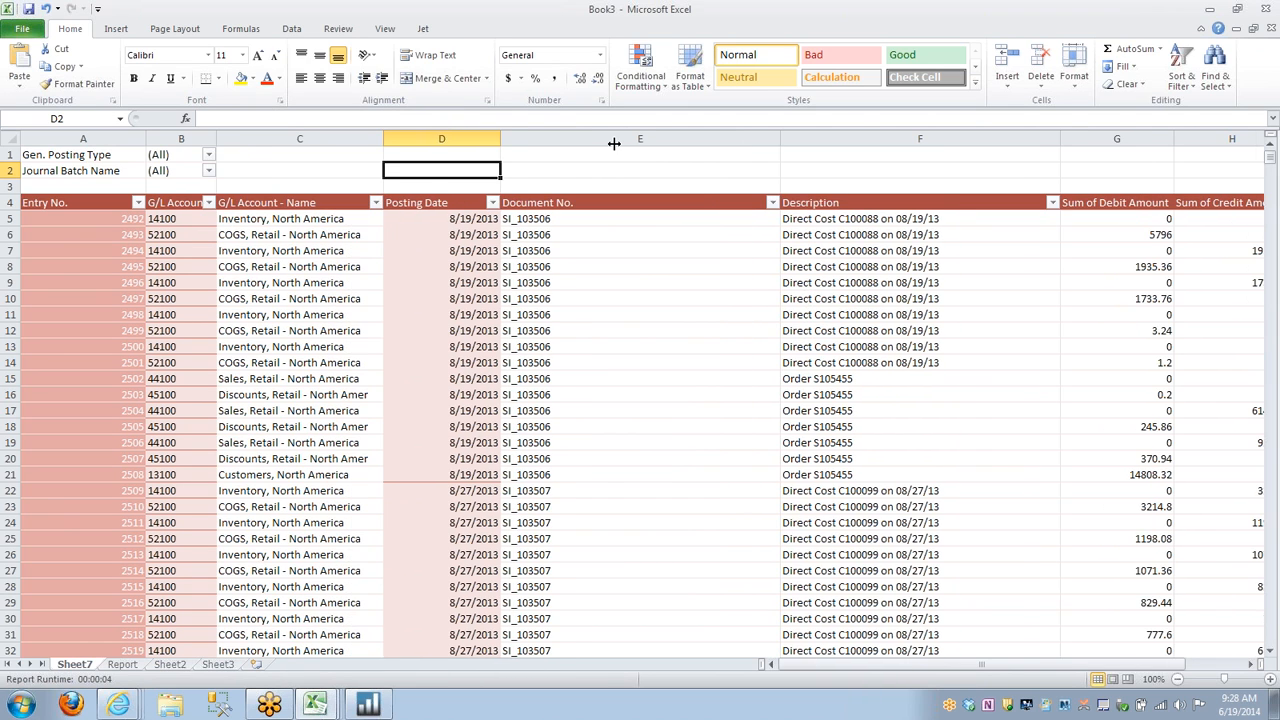
drag(897, 137, 614, 137)
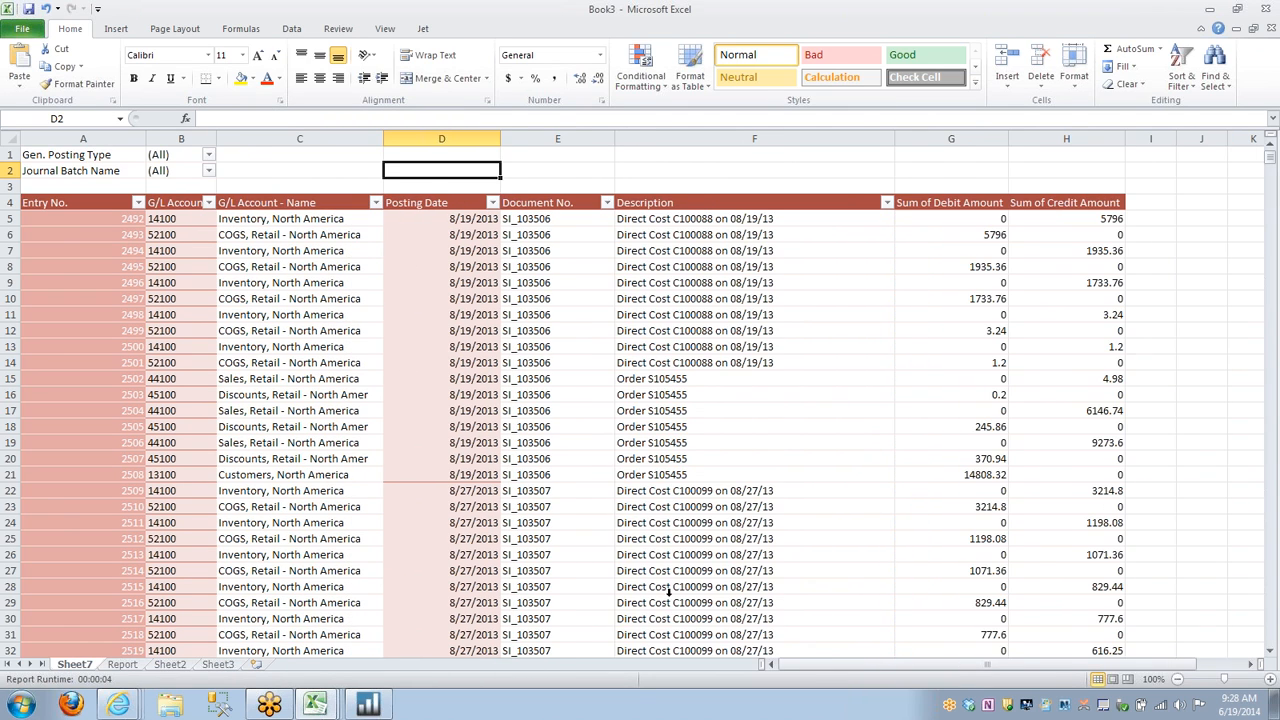
Rename the Sum of Debit Amount value field to Debit Amount with a leading space.
click(37, 205)
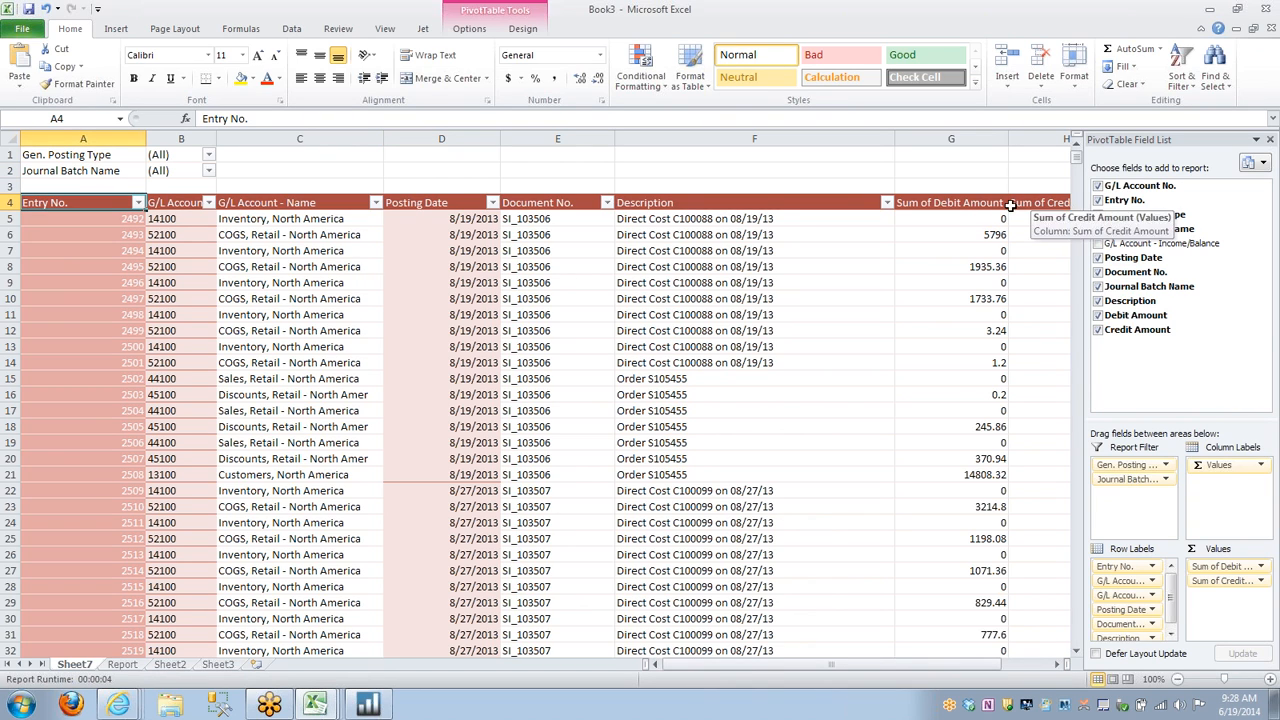
click(1218, 567)
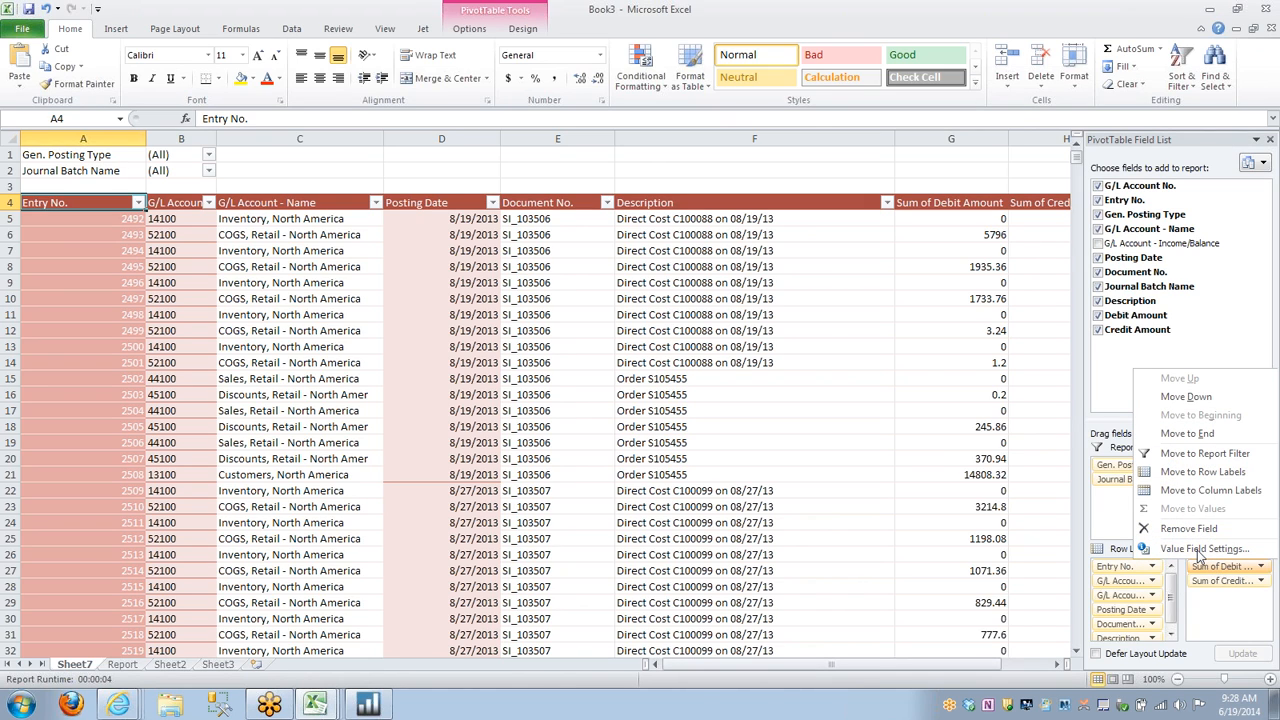
click(1202, 549)
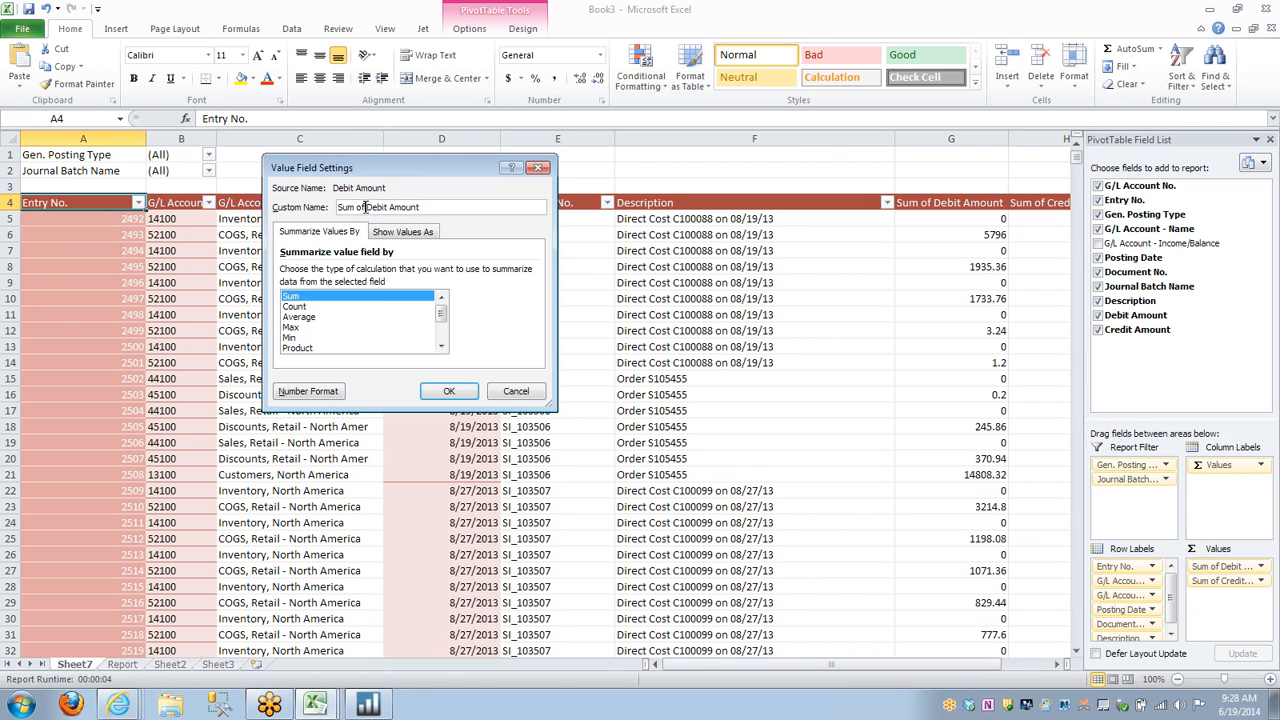
drag(359, 207, 316, 207)
key(Delete)
click(449, 391)
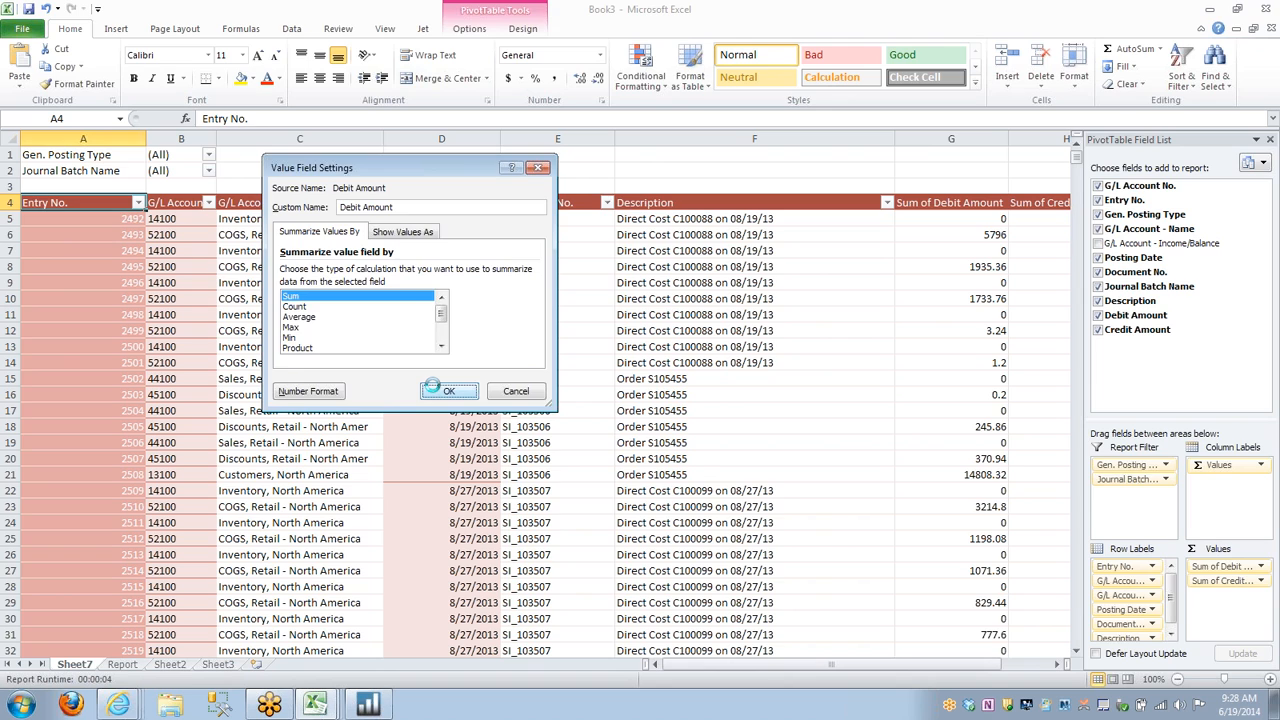
Rename the Sum of Credit Amount value field to Credit Amount with a leading space.
click(1222, 580)
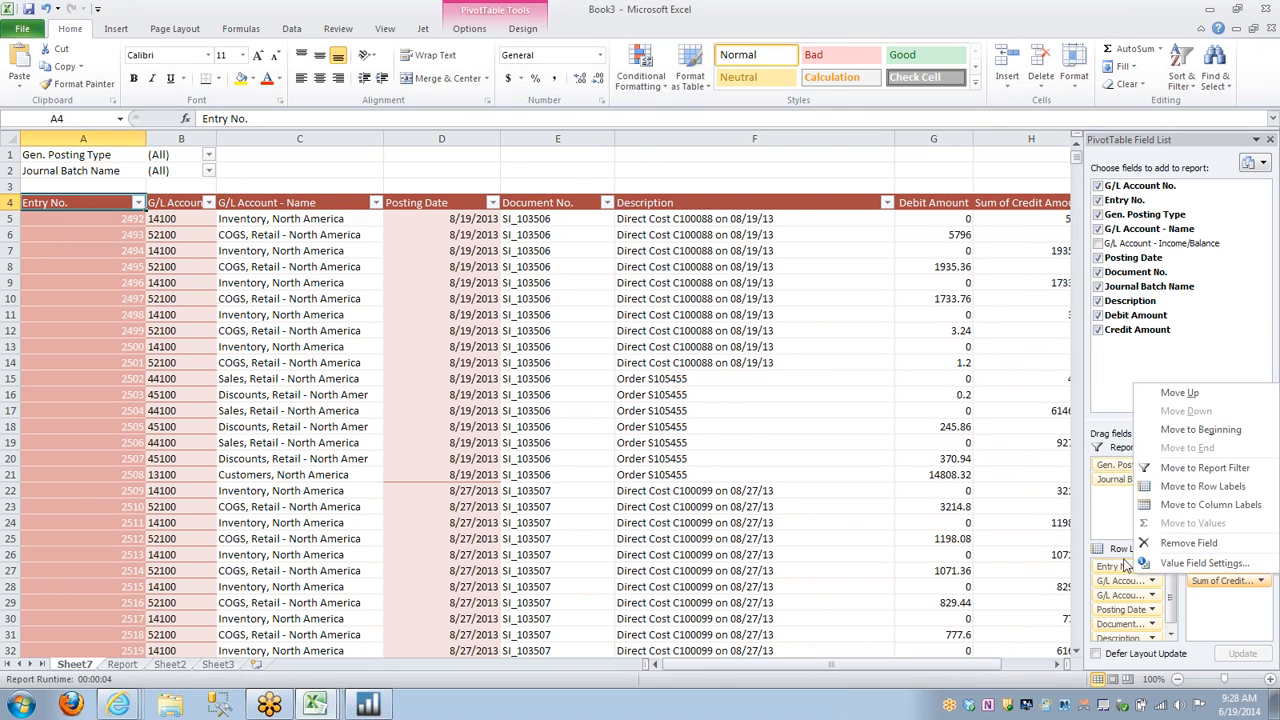
click(1200, 564)
click(369, 207)
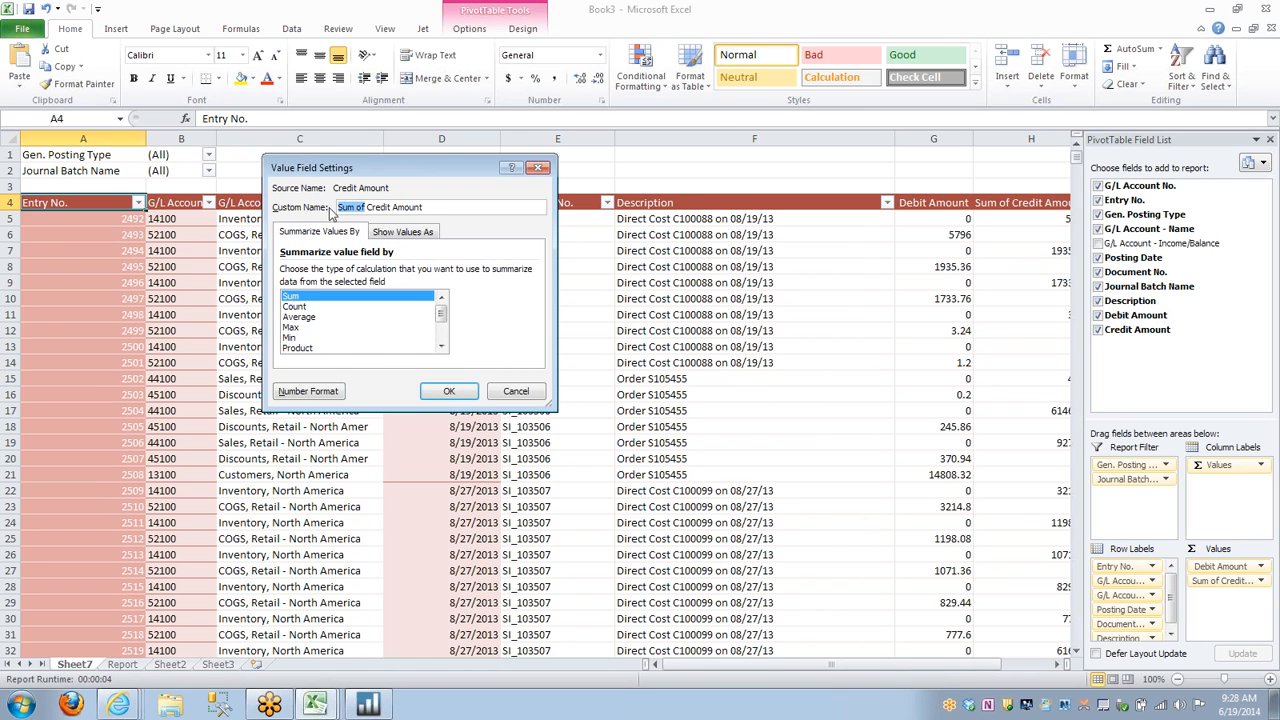
key(BackSpace)
key(BackSpace)
key(BackSpace)
key(BackSpace)
key(BackSpace)
key(BackSpace)
key(BackSpace)
key(Return)
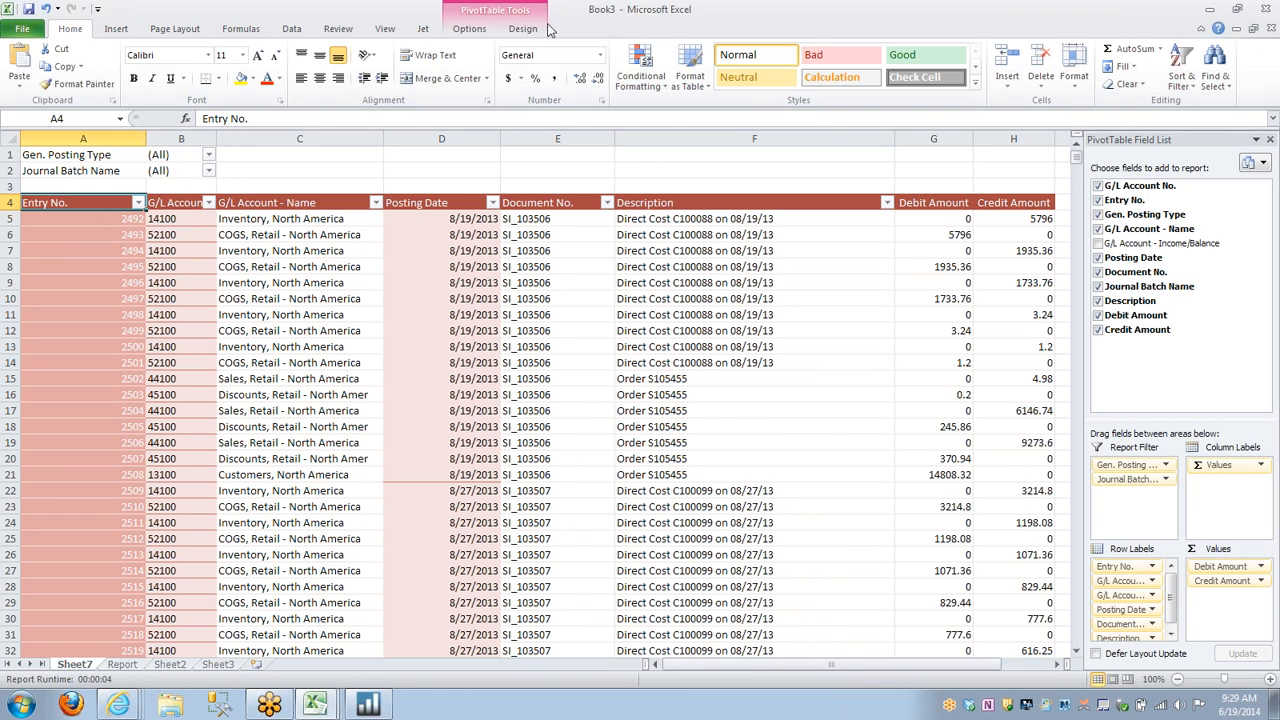
Move the PivotTable to cell B7 of the existing worksheet Sheet7.
click(484, 30)
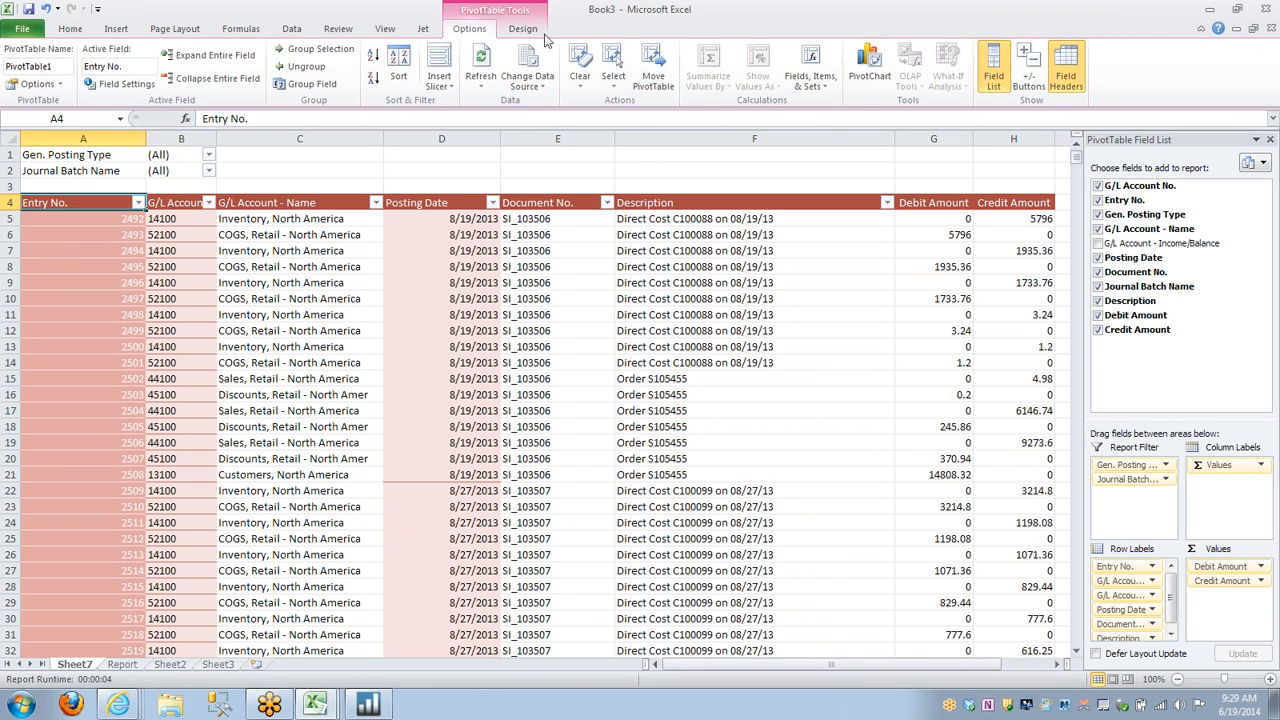
click(654, 70)
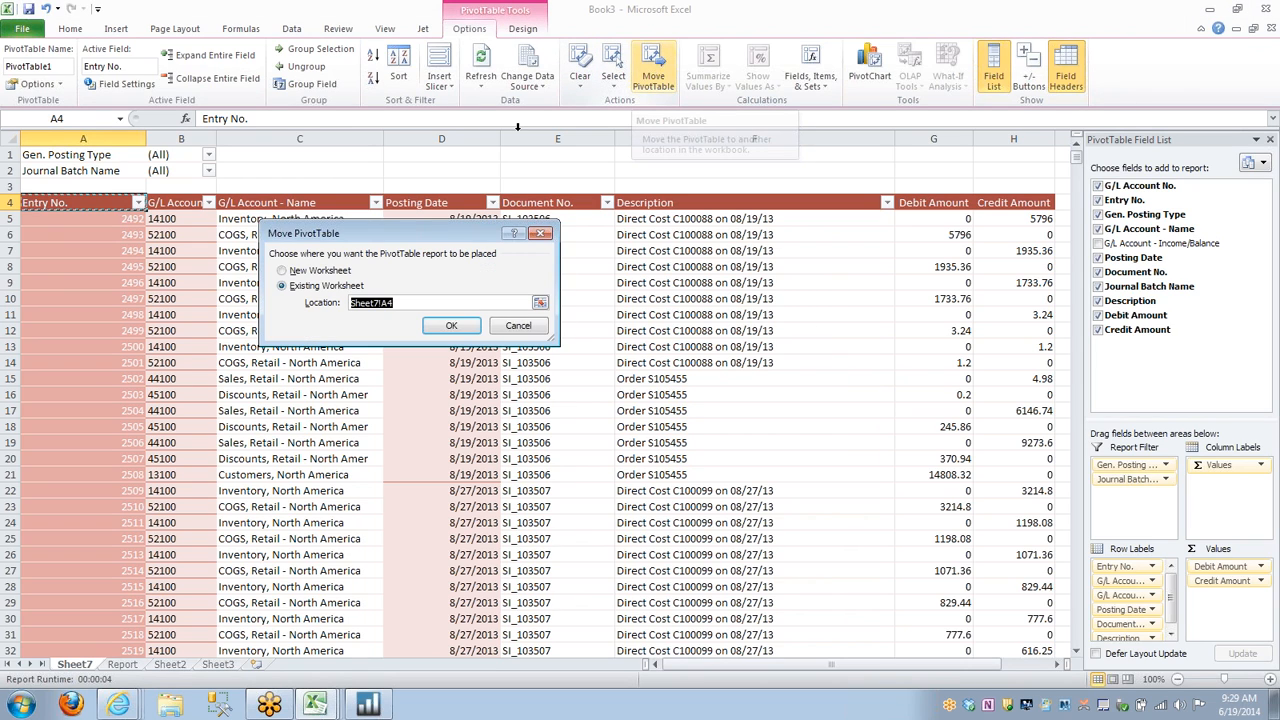
click(181, 250)
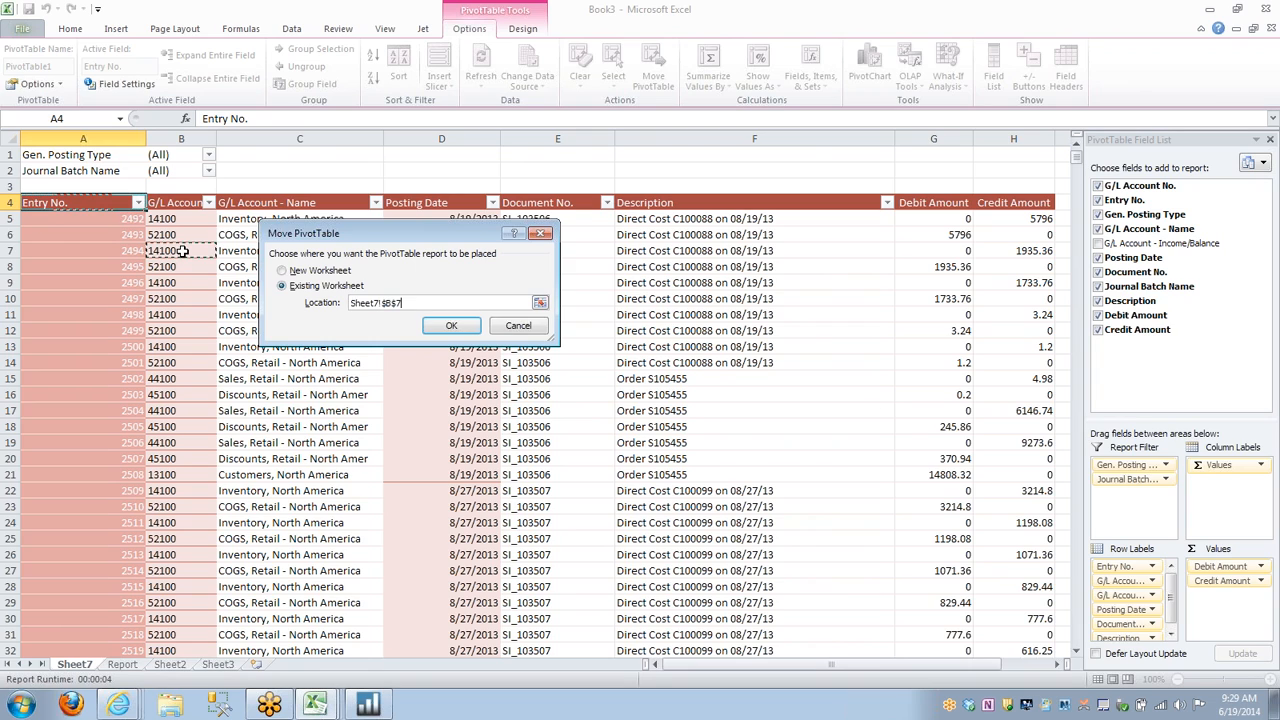
click(451, 325)
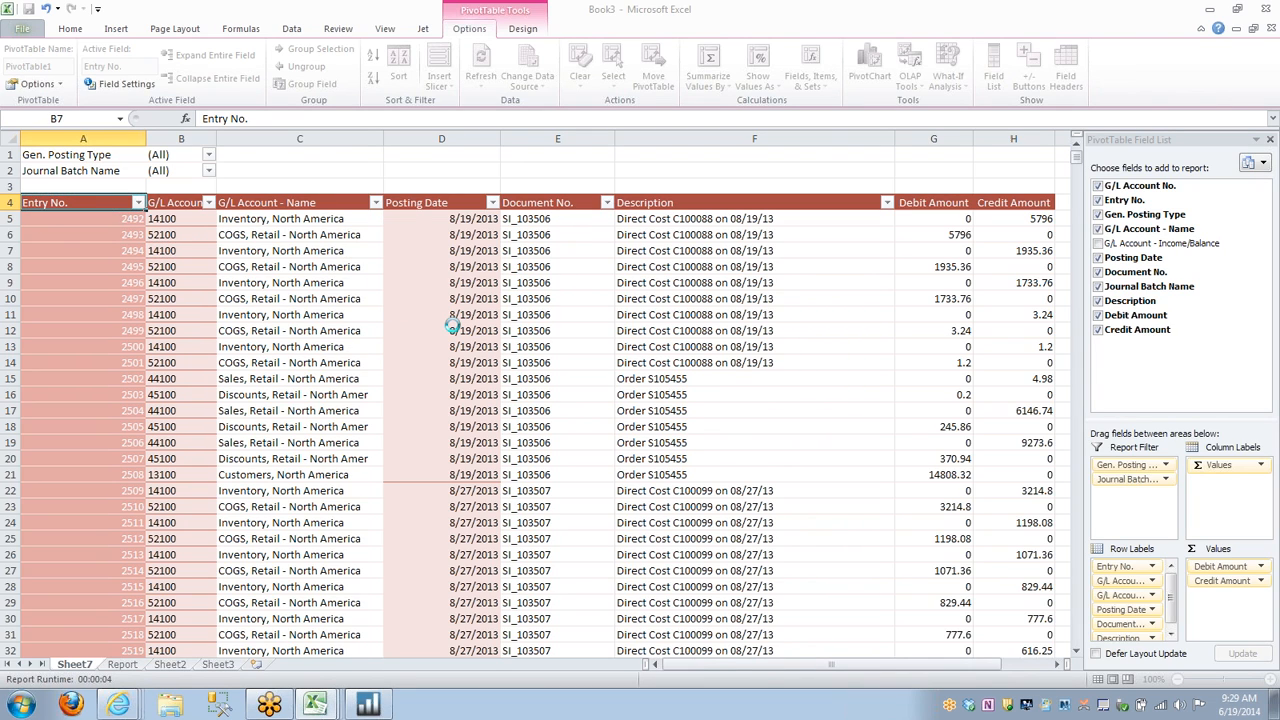
click(557, 218)
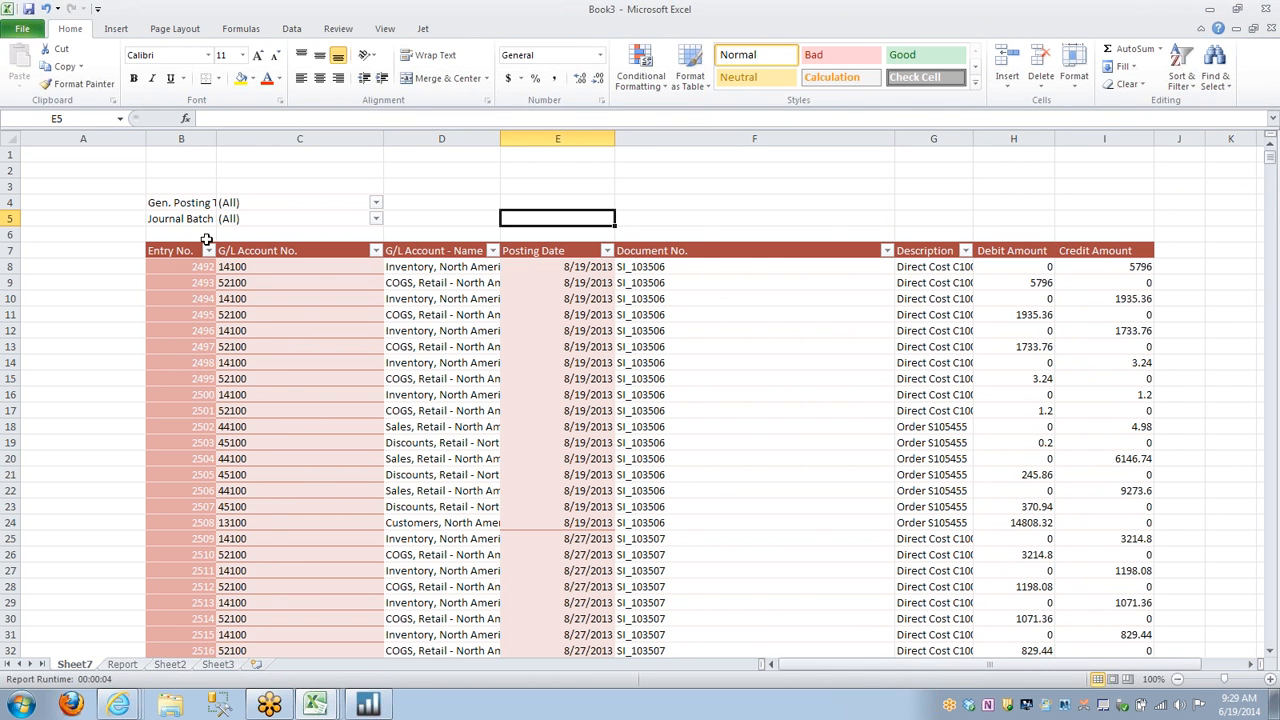
Start a new calculated field for the PivotTable and name it Total.
click(178, 250)
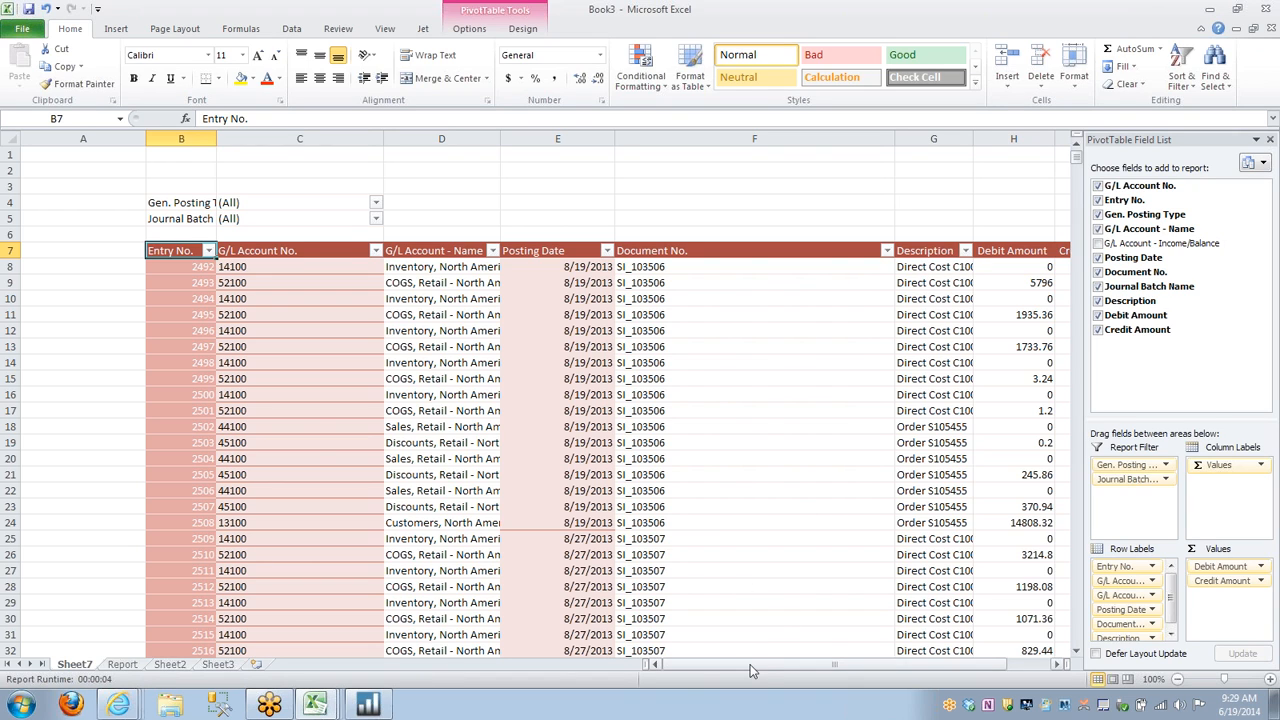
drag(750, 664, 760, 666)
drag(795, 673, 805, 670)
click(521, 30)
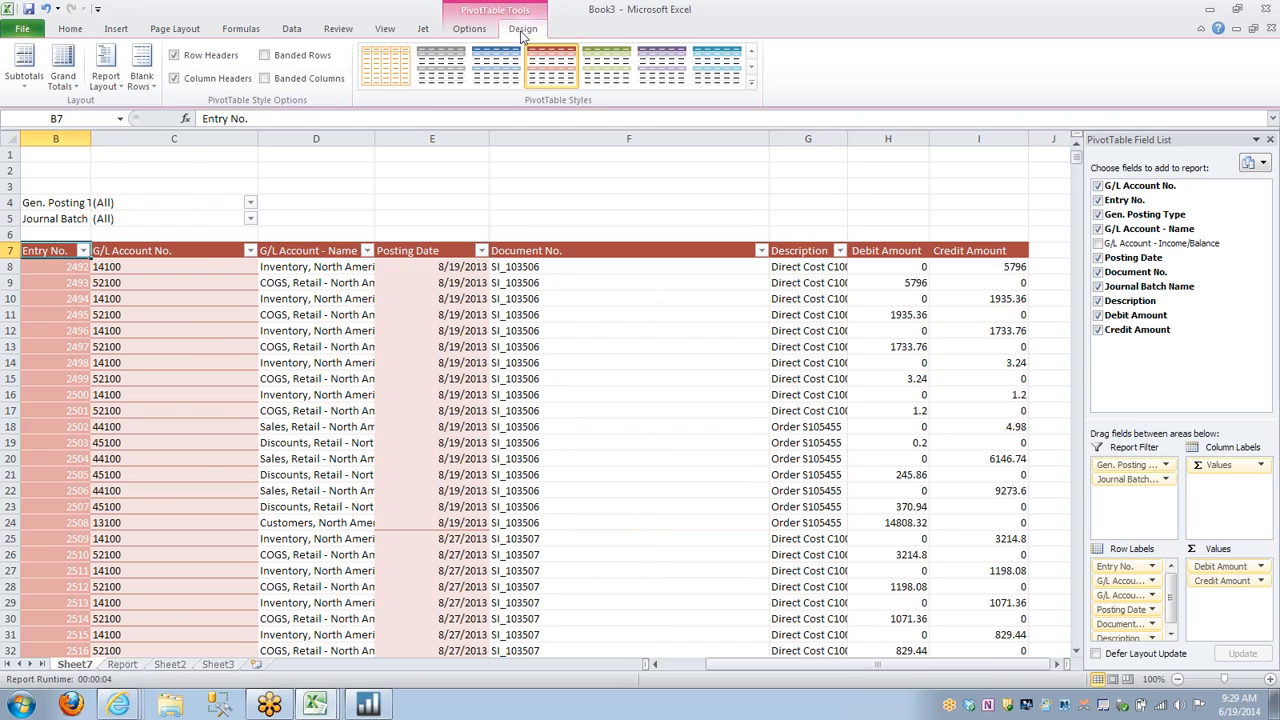
click(470, 32)
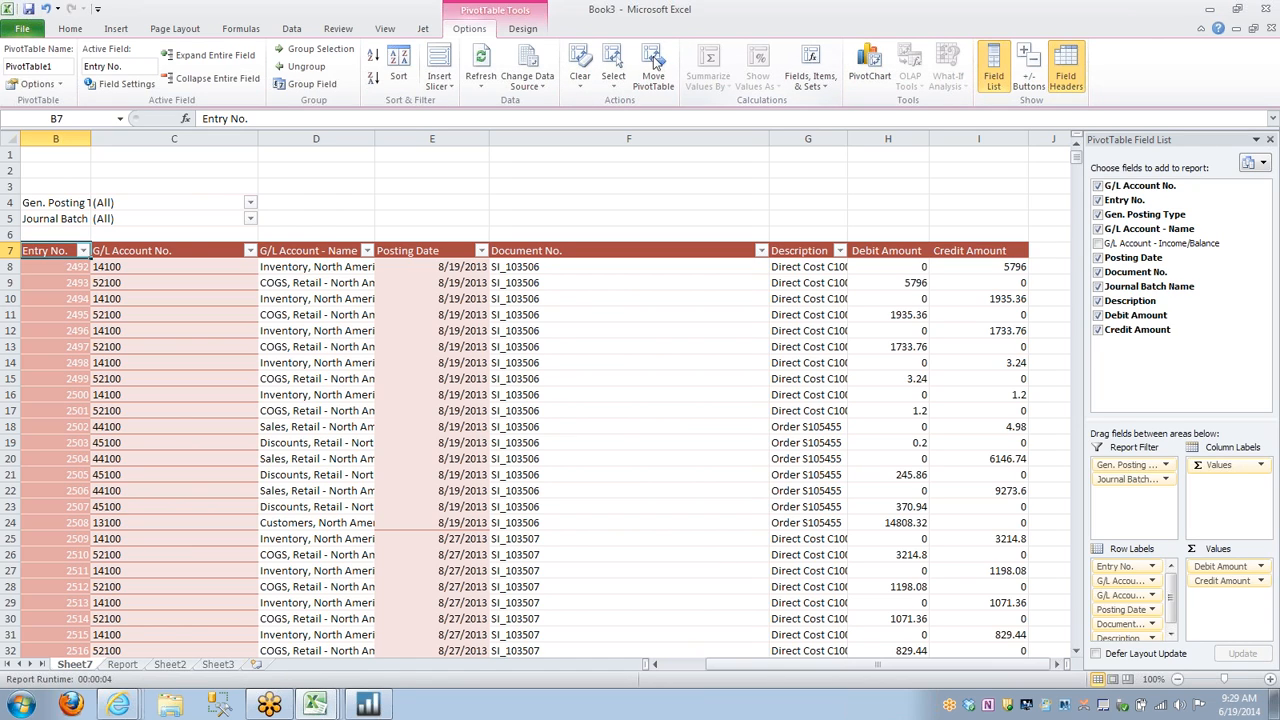
click(531, 29)
click(458, 30)
click(810, 60)
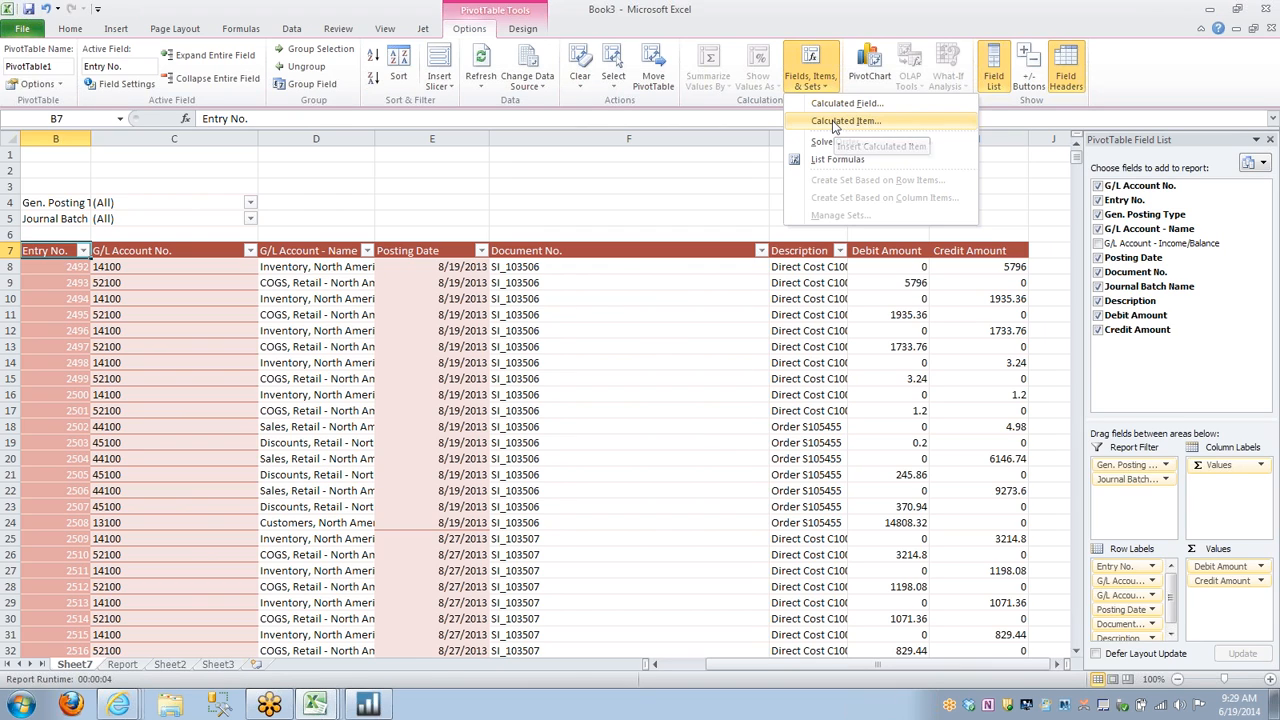
click(840, 104)
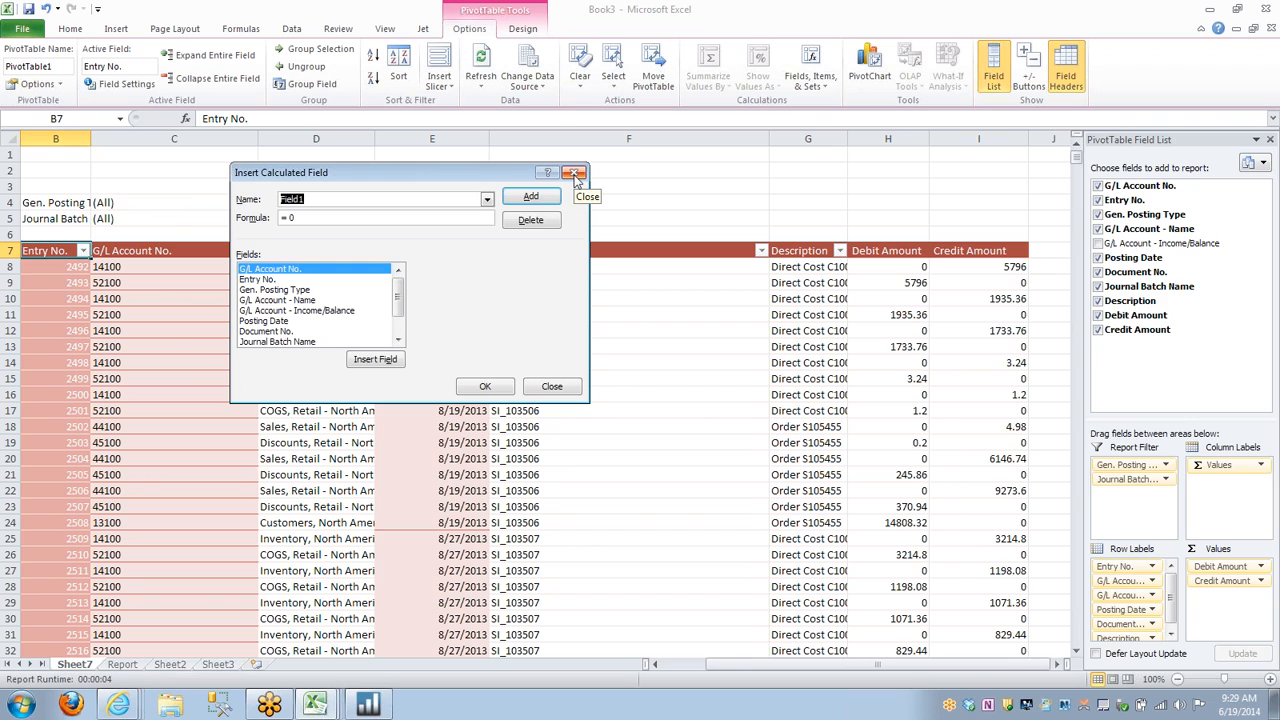
text(Total)
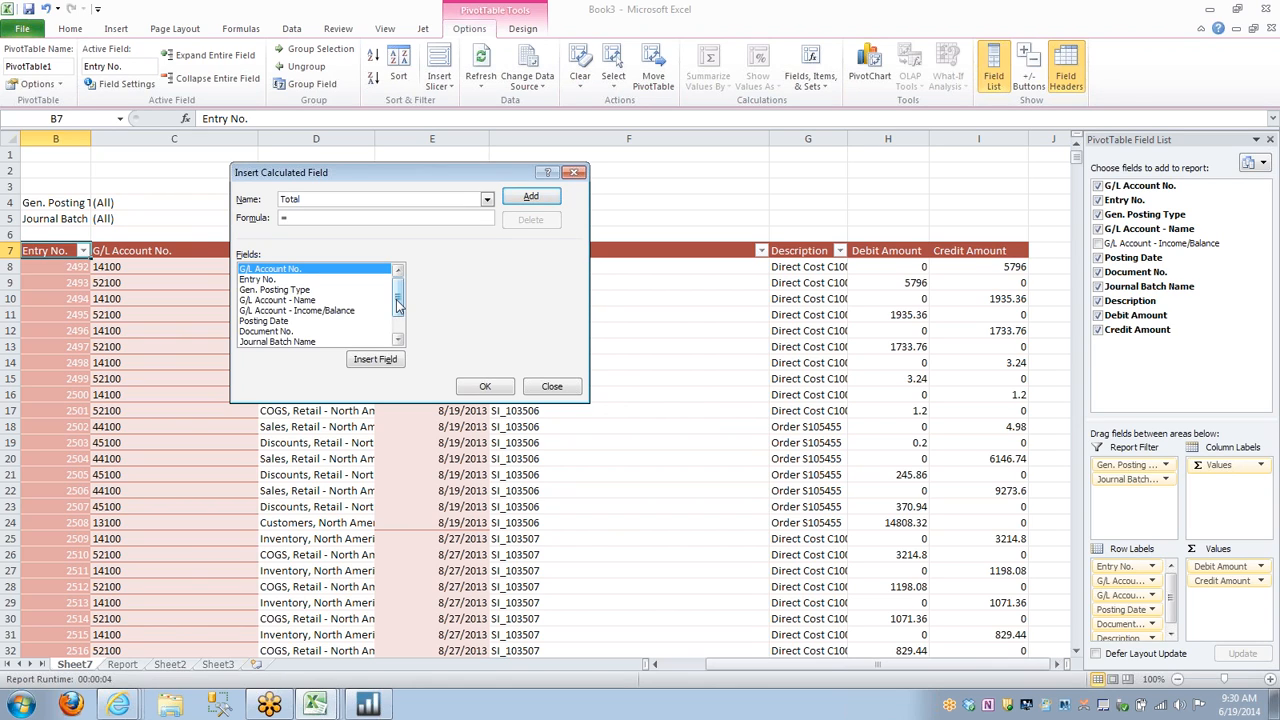
Set the Total calculated field's formula to 'Credit Amount'-'Debit Amount' and insert it into the PivotTable.
drag(397, 306, 397, 321)
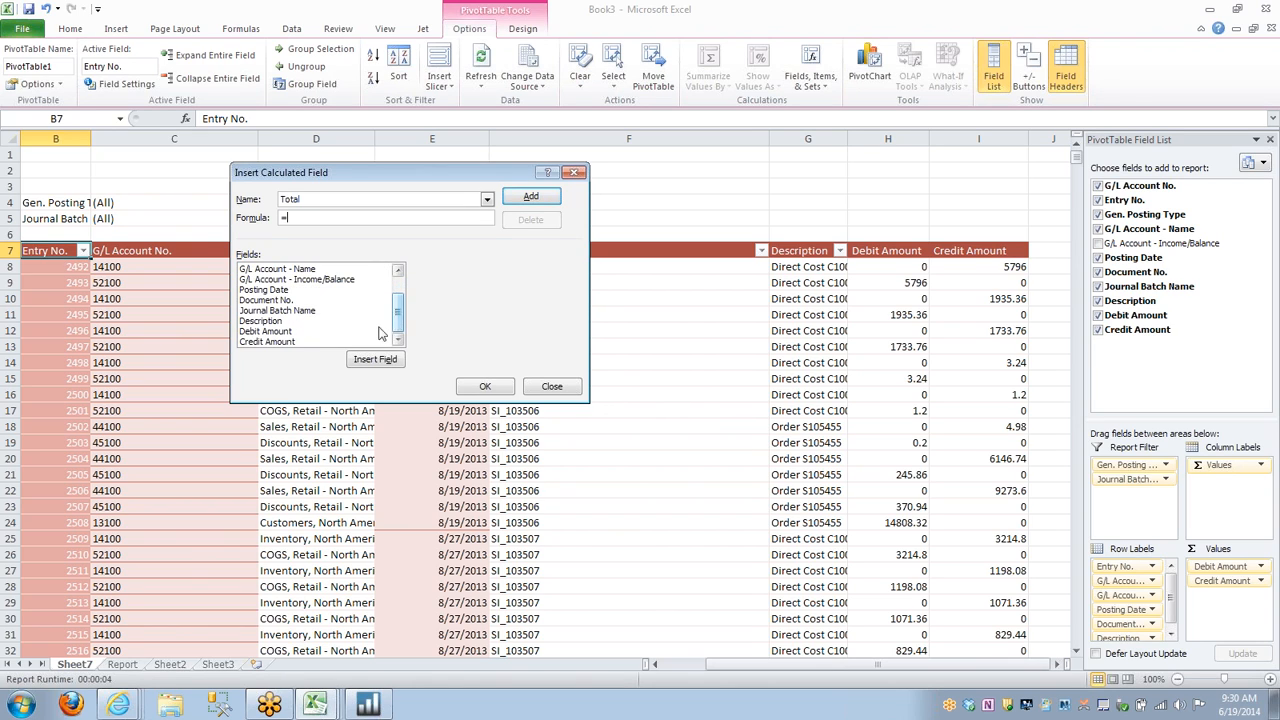
double_click(268, 342)
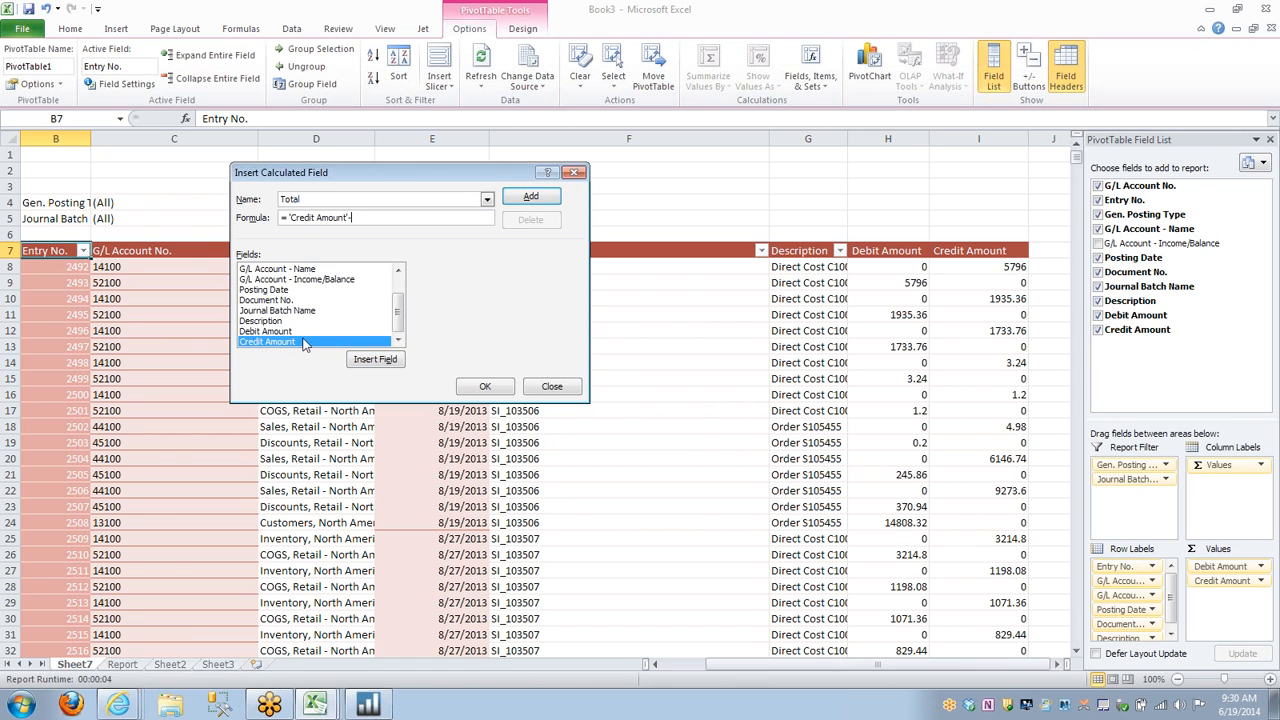
text(-)
click(266, 331)
click(378, 357)
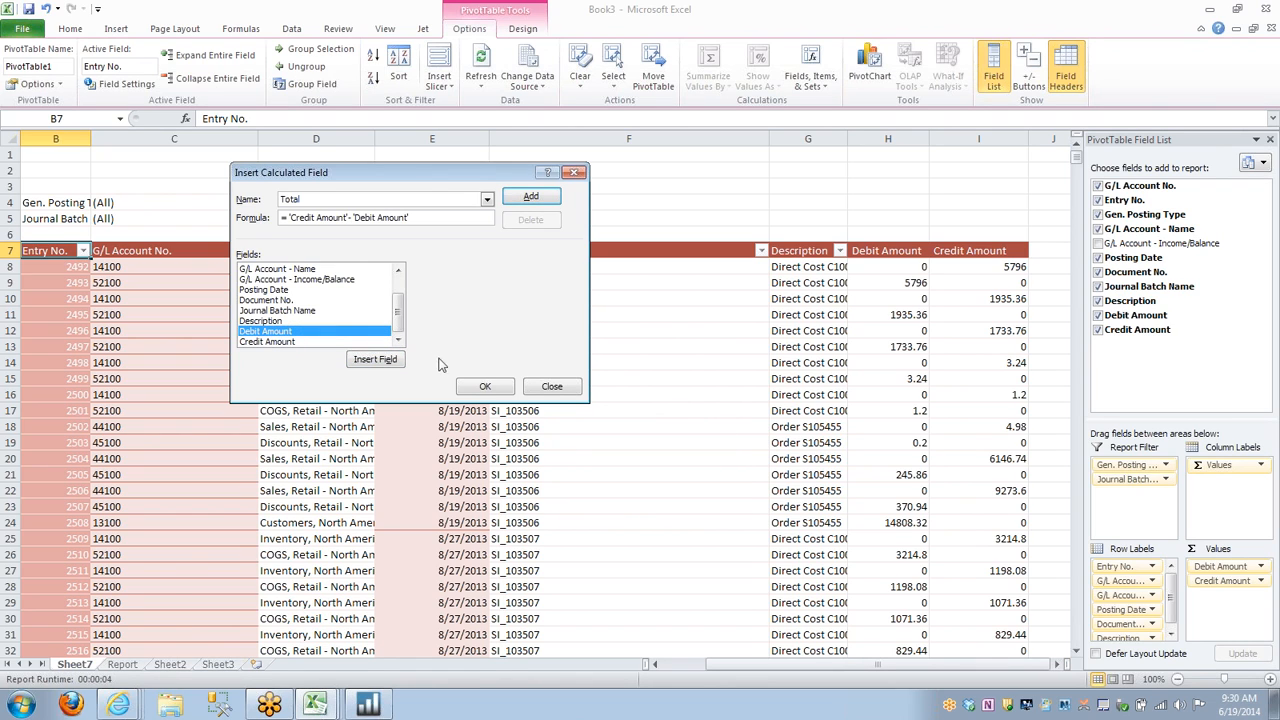
click(488, 388)
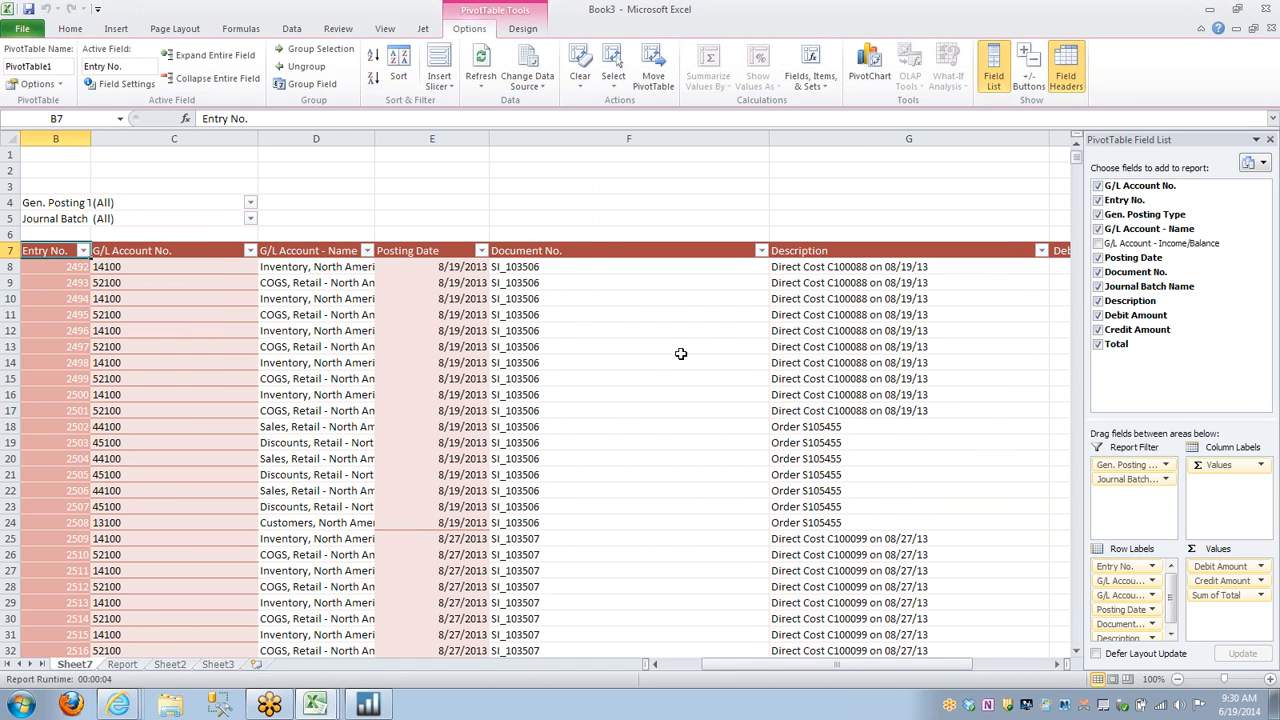
Rename the Sum of Total value field to Total with a leading space.
click(1216, 597)
click(1212, 581)
drag(375, 206, 294, 206)
key(BackSpace)
click(448, 390)
Narrow the Document No. and Description columns, F and G, to fit their contents more closely.
drag(771, 139, 660, 139)
drag(894, 139, 823, 139)
drag(872, 668, 845, 664)
click(708, 202)
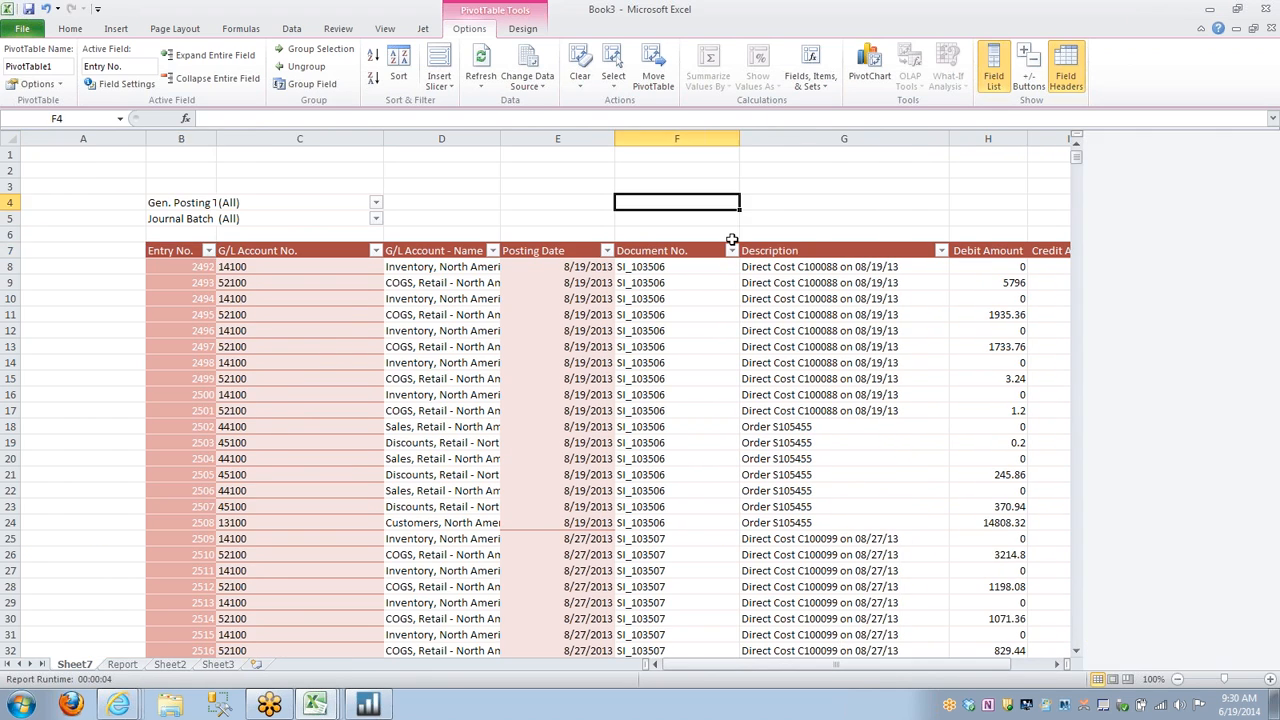
Look over the layout of the 3 GL Activity Detail Report workbook and return to Book3.
click(318, 705)
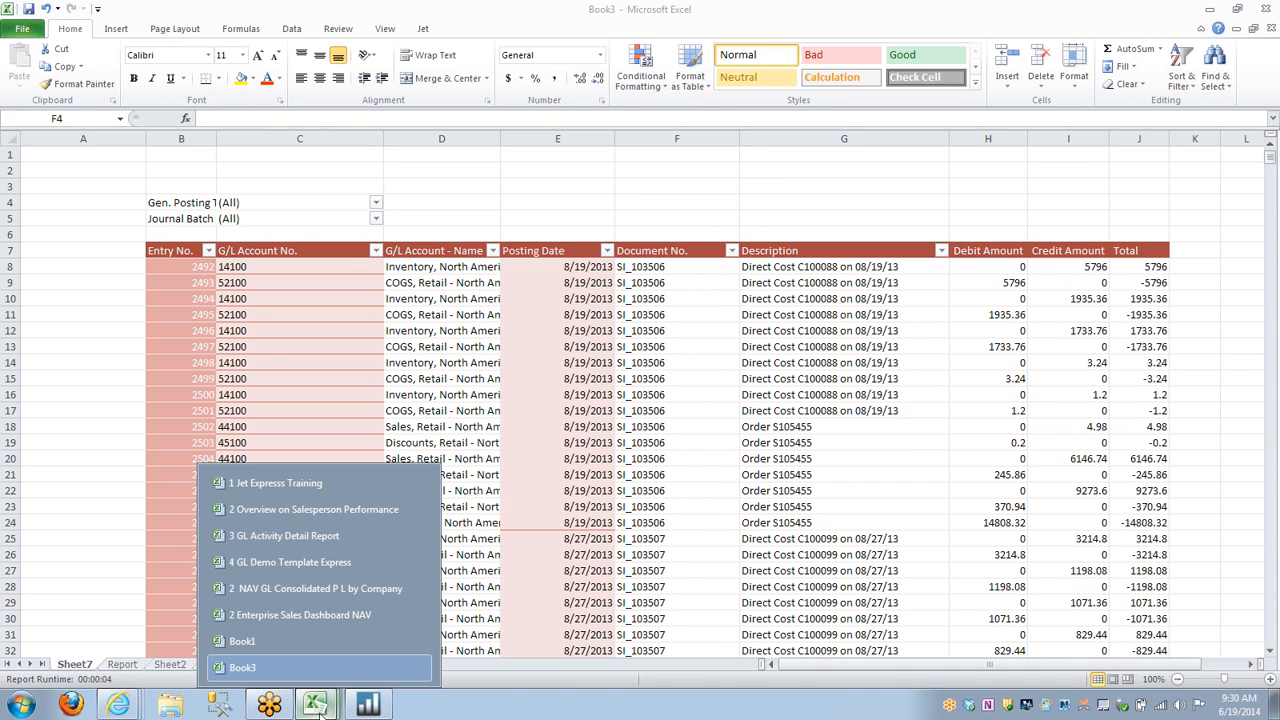
click(305, 535)
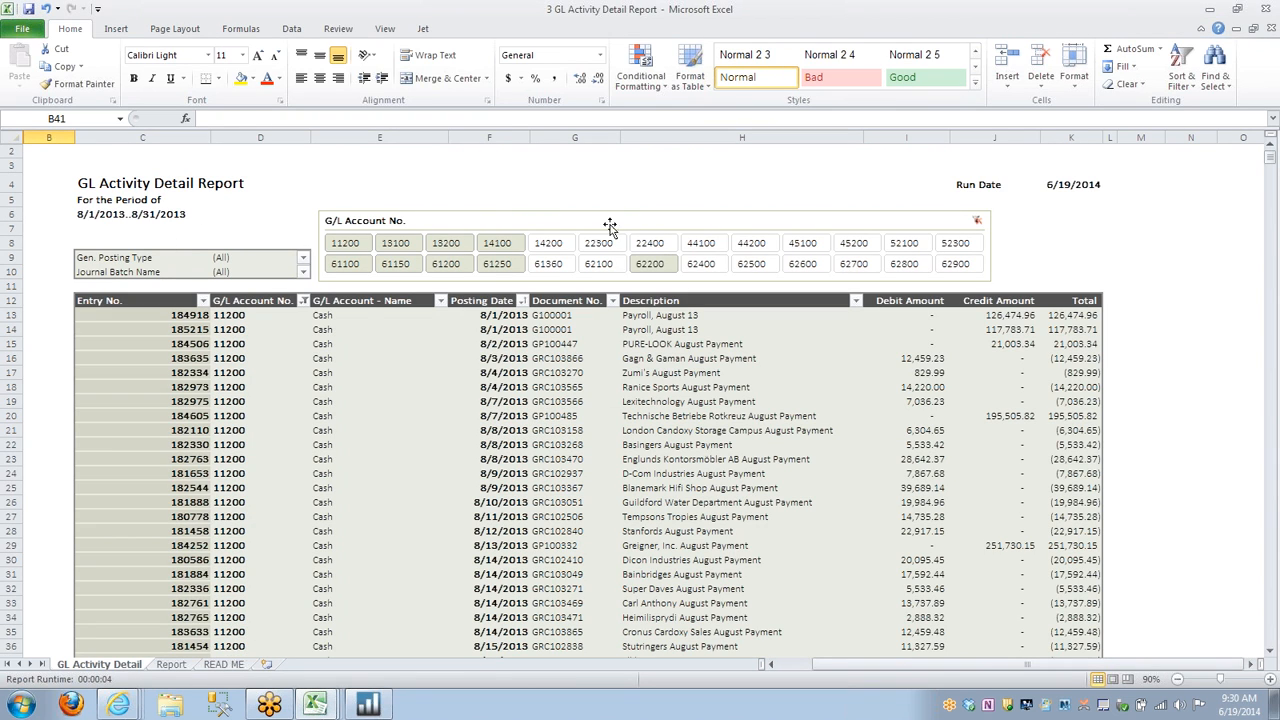
mouse_move(312, 706)
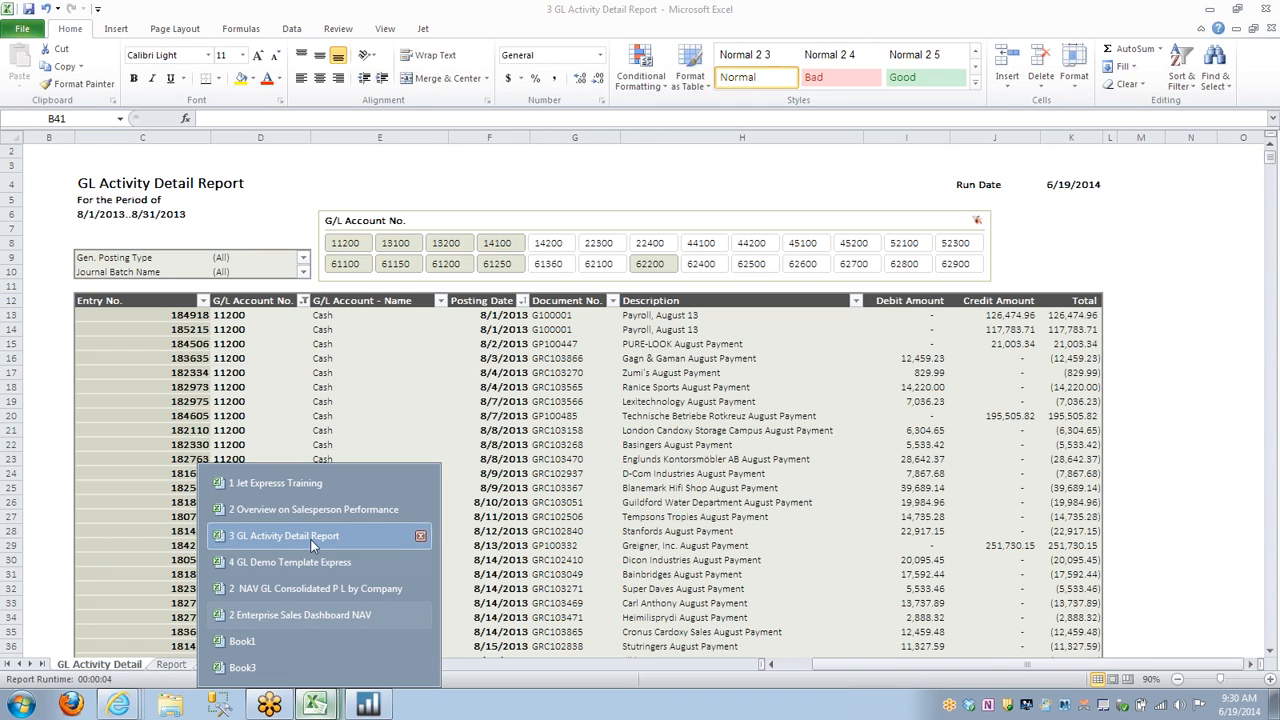
click(272, 666)
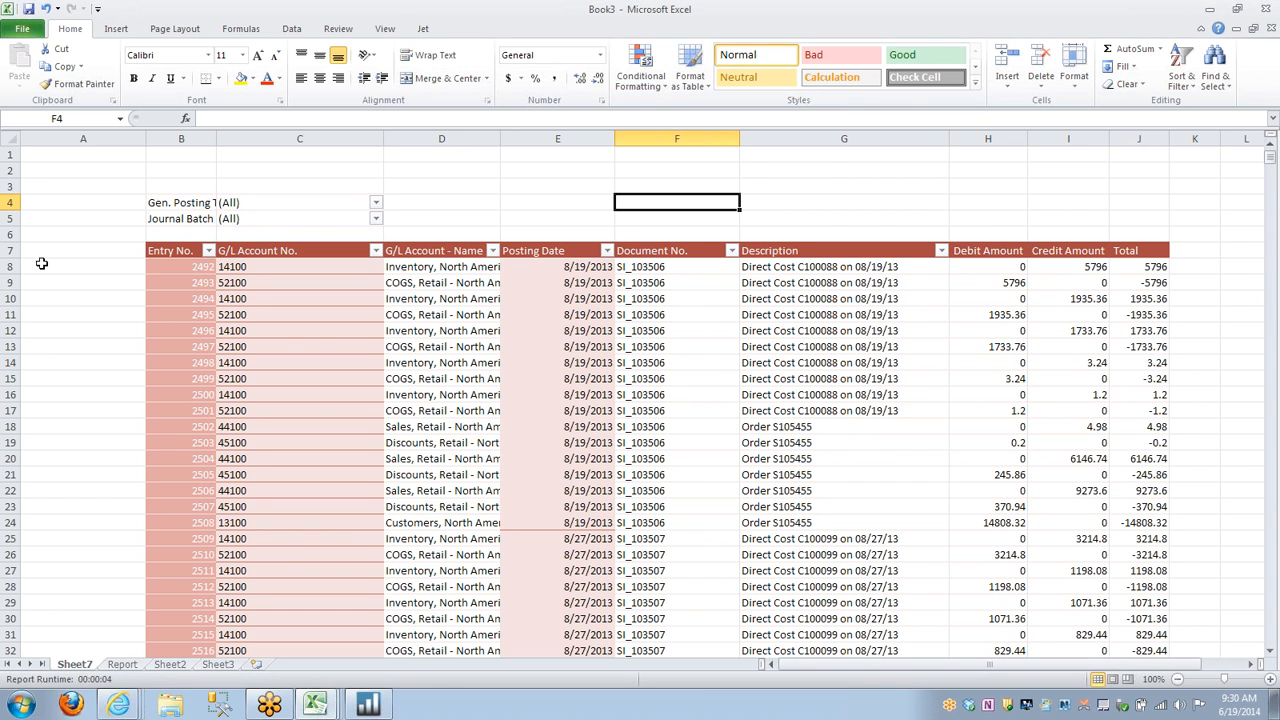
Insert extra blank rows at the top of Sheet7 above the PivotTable's report filters.
drag(7, 152, 8, 170)
right_click(10, 166)
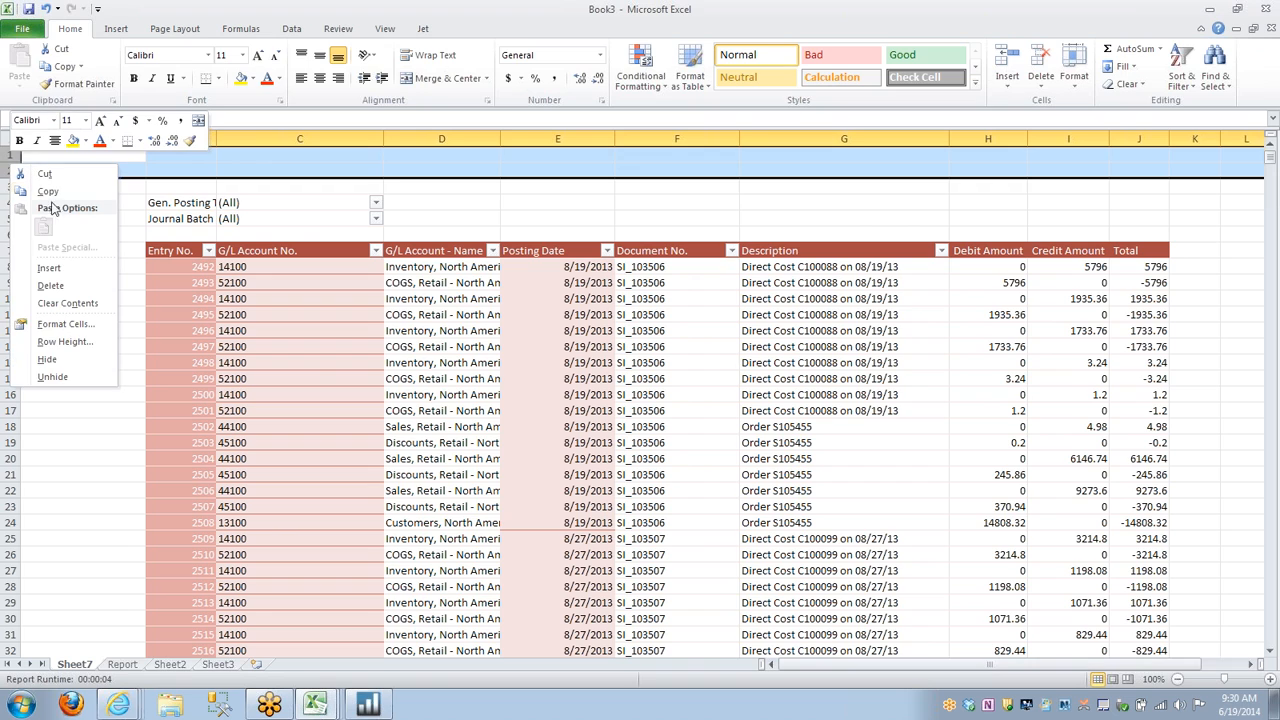
click(60, 269)
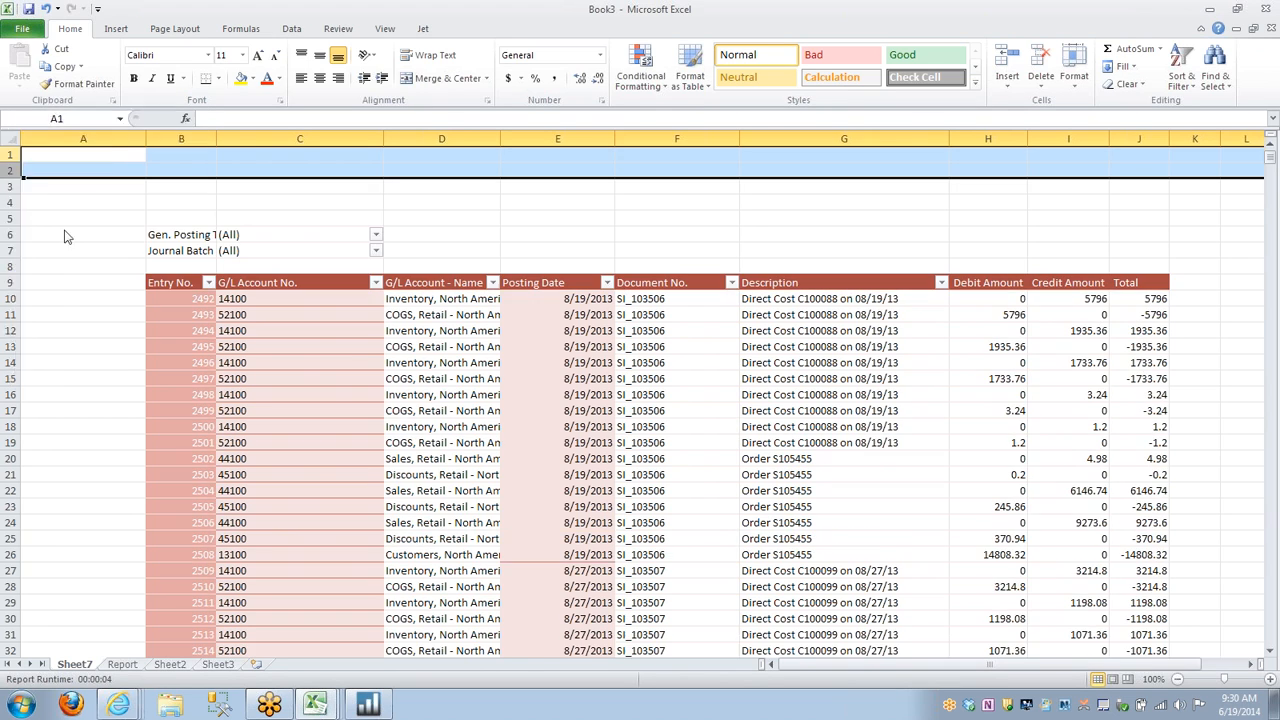
Enter the report title "G/L Activity Detail Report" in cell B2.
text(G)
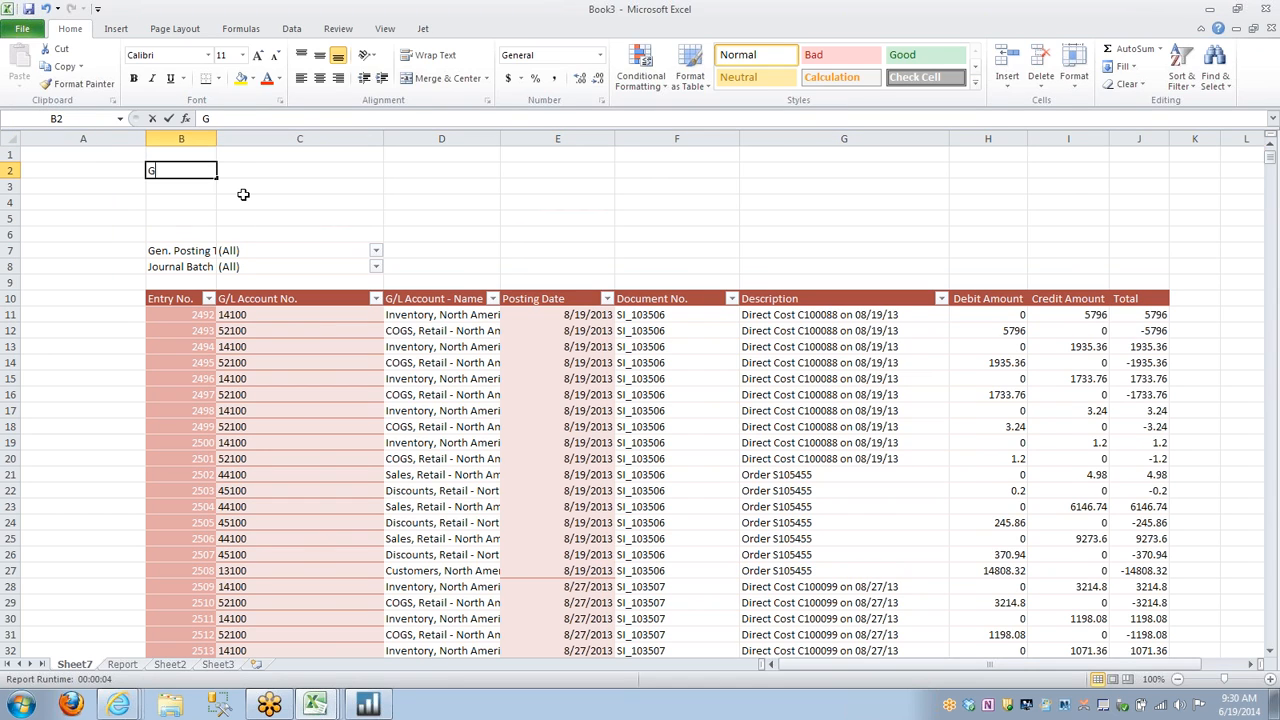
text(/L Activity Detail REprot)
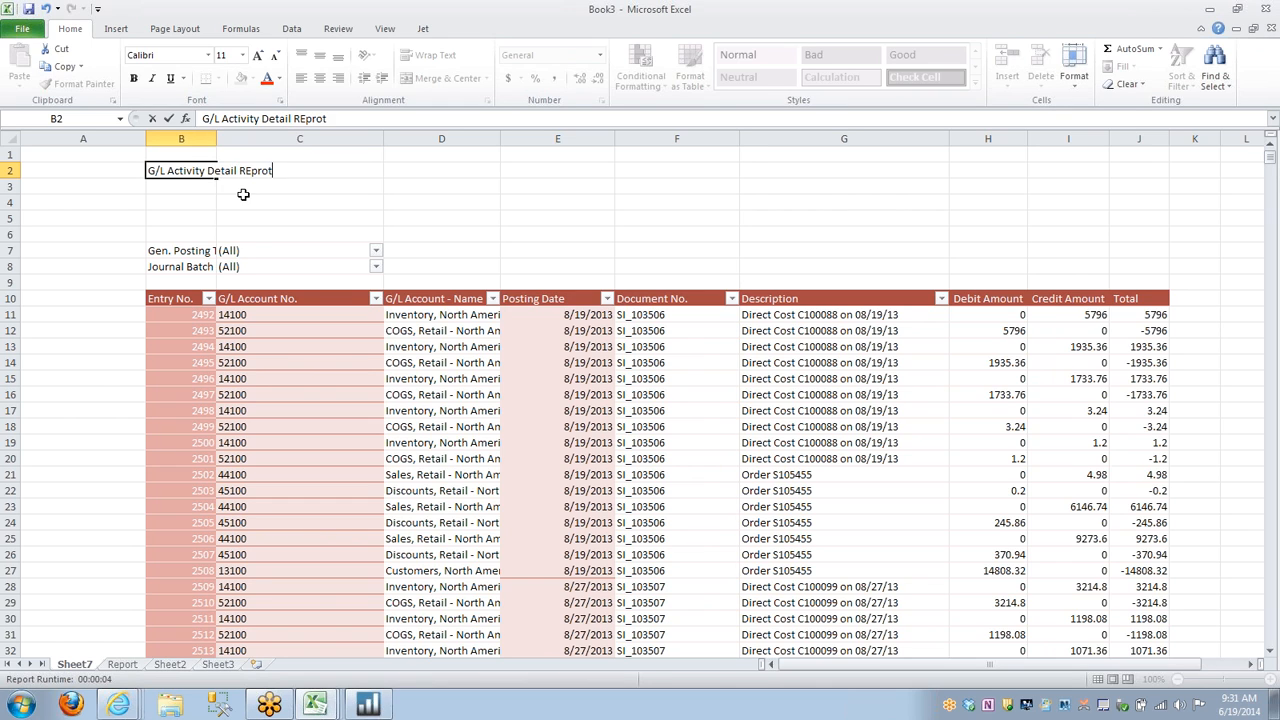
key(BackSpace)
key(BackSpace)
key(BackSpace)
text(eport)
Enter "For the period of" in B3 and link B4 to the date range filter cell on the Report sheet.
click(187, 187)
text(For the period of)
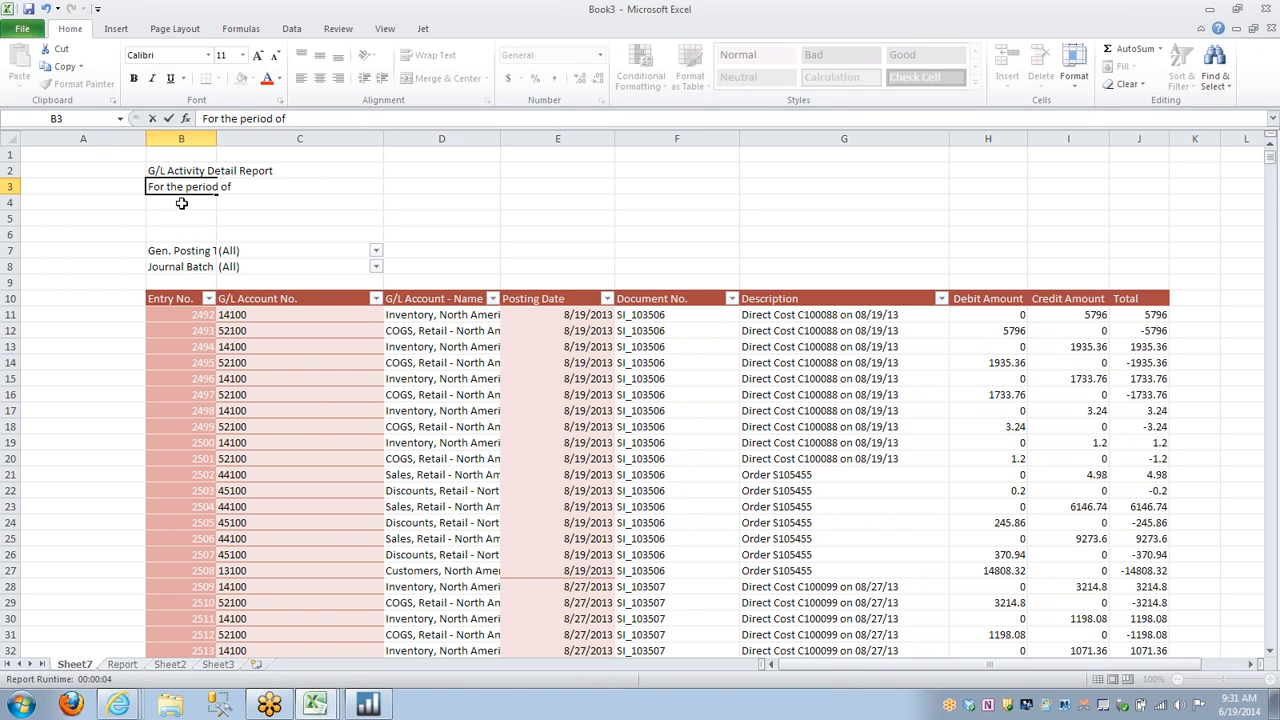
click(178, 201)
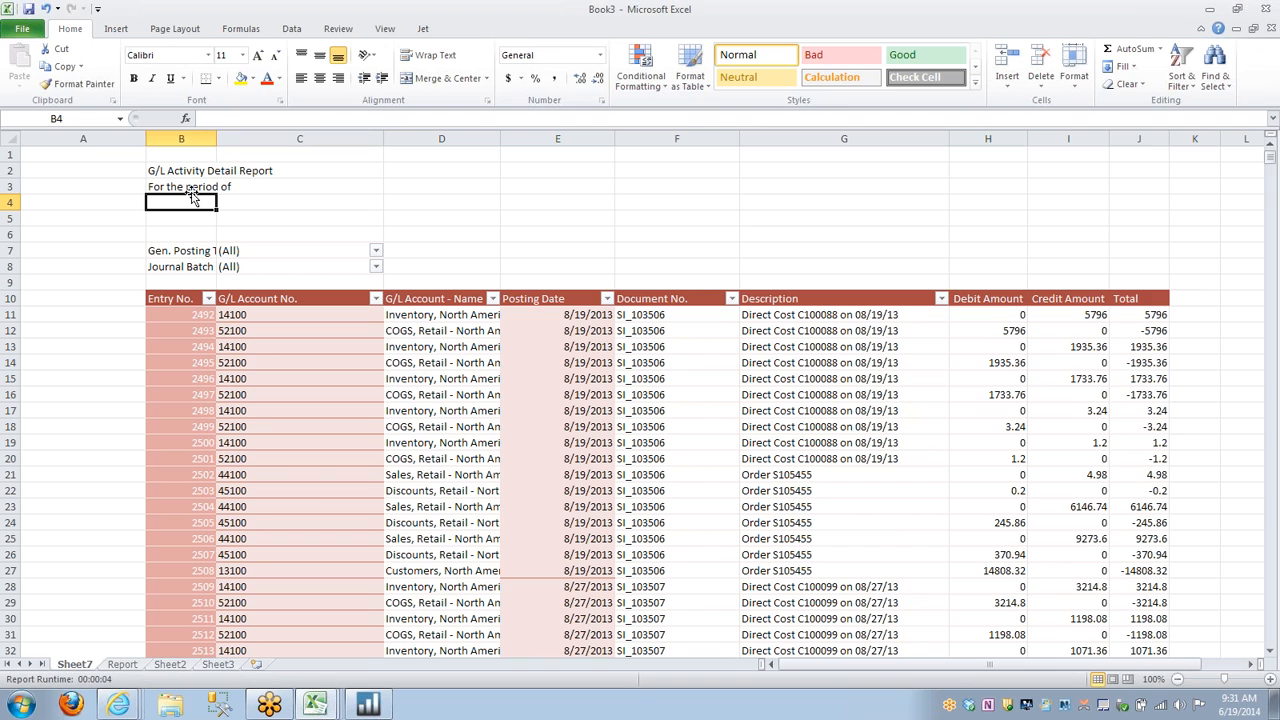
text(=)
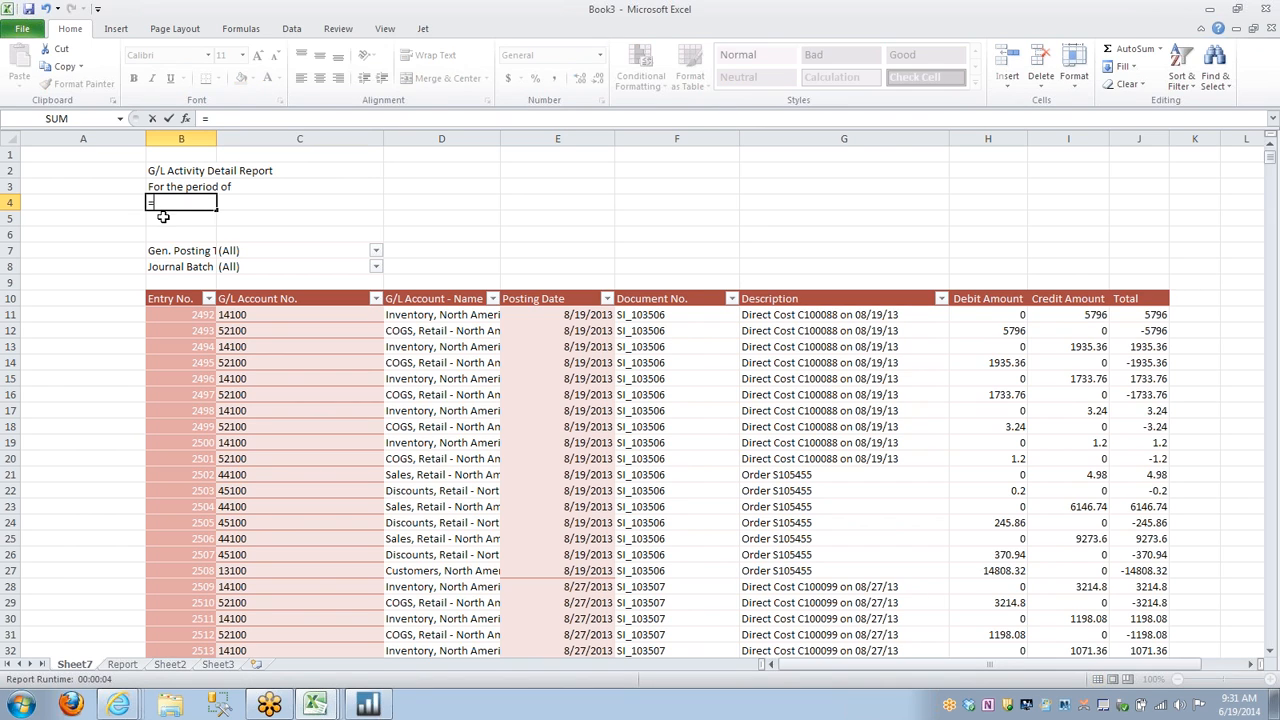
click(122, 664)
click(214, 226)
key(Return)
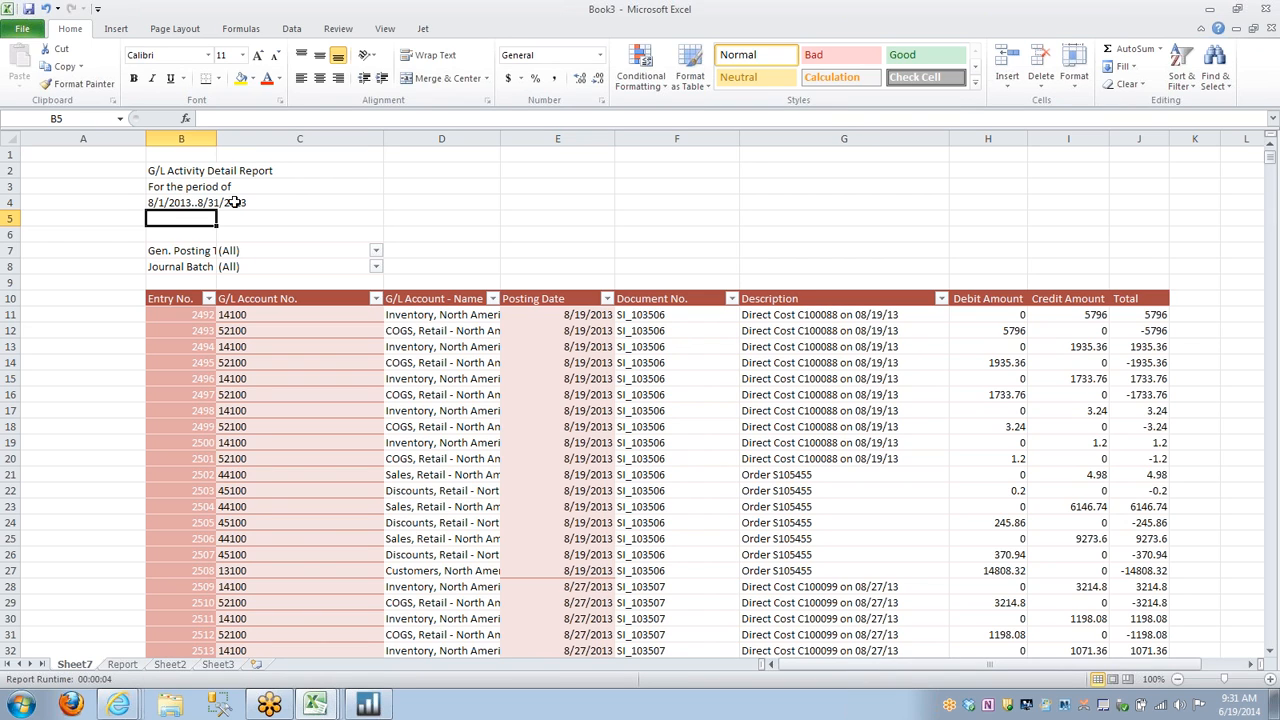
Make the report title in B2 bold and increase its font size to 20.
click(150, 170)
click(133, 80)
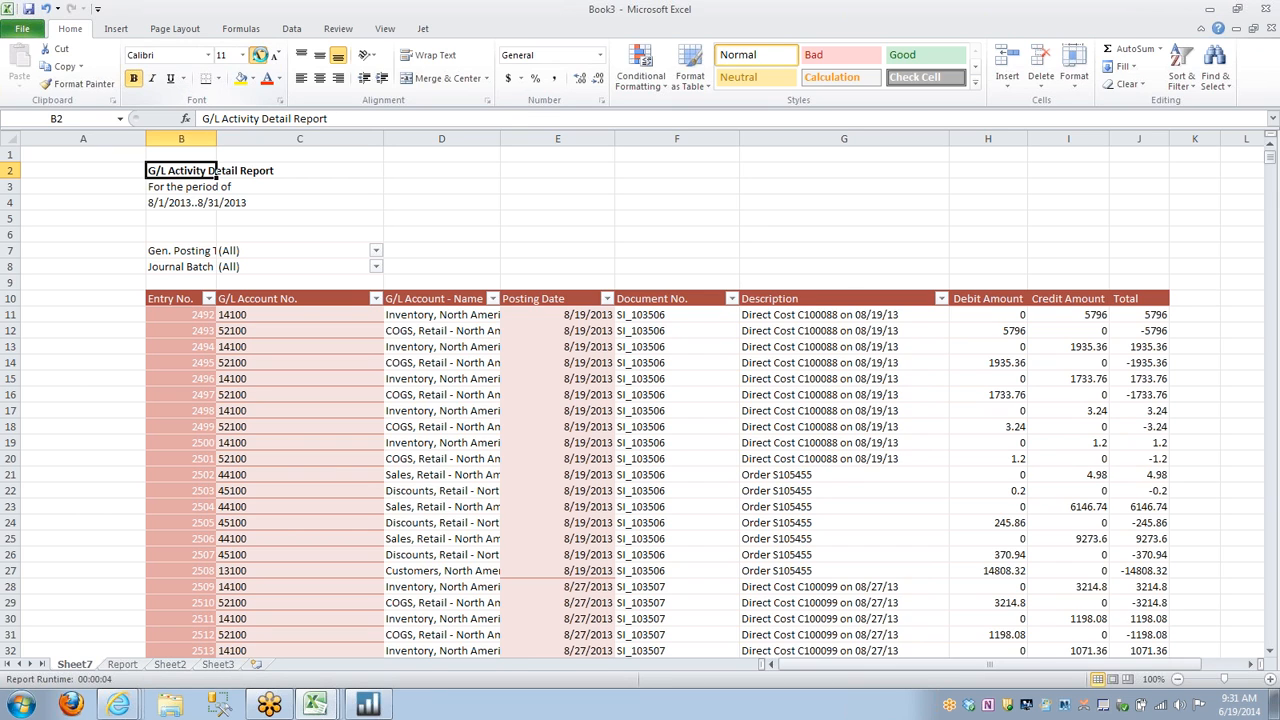
click(260, 54)
click(262, 55)
click(263, 55)
click(265, 55)
click(267, 56)
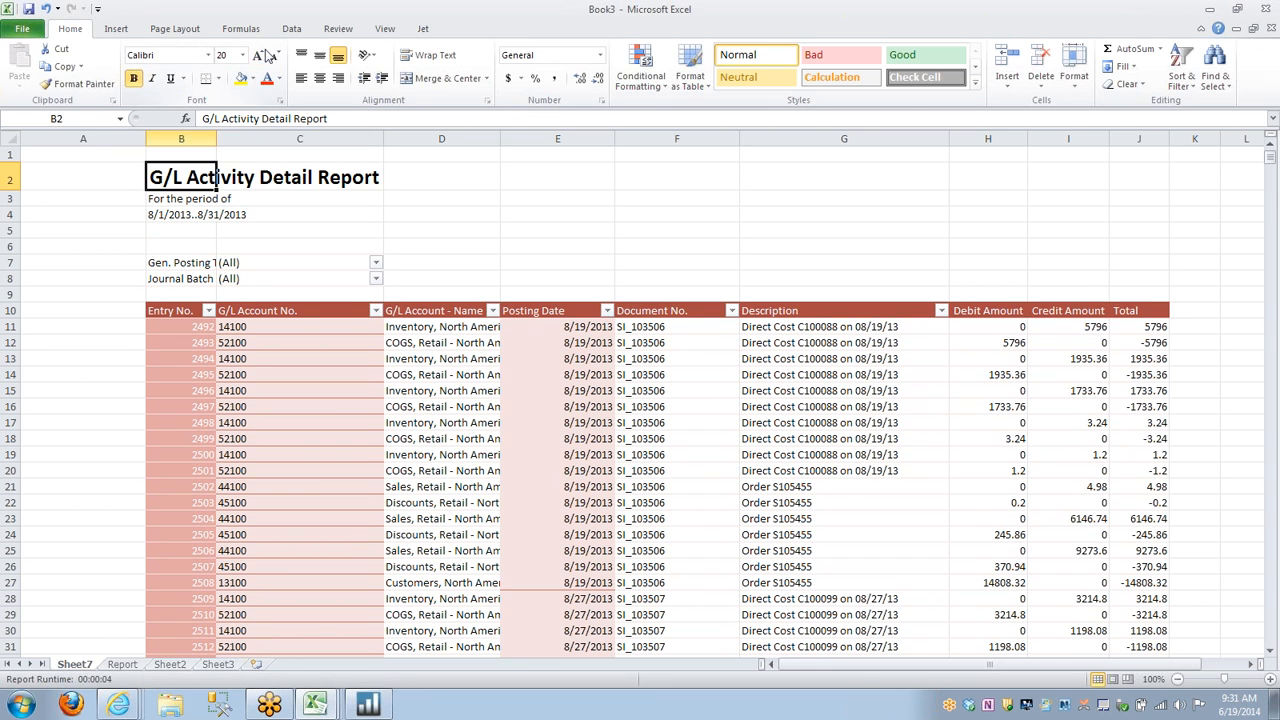
Make the period label in B3 and the date range in B4 bold and increase their font size by one step.
key(Down)
key(ctrl+b)
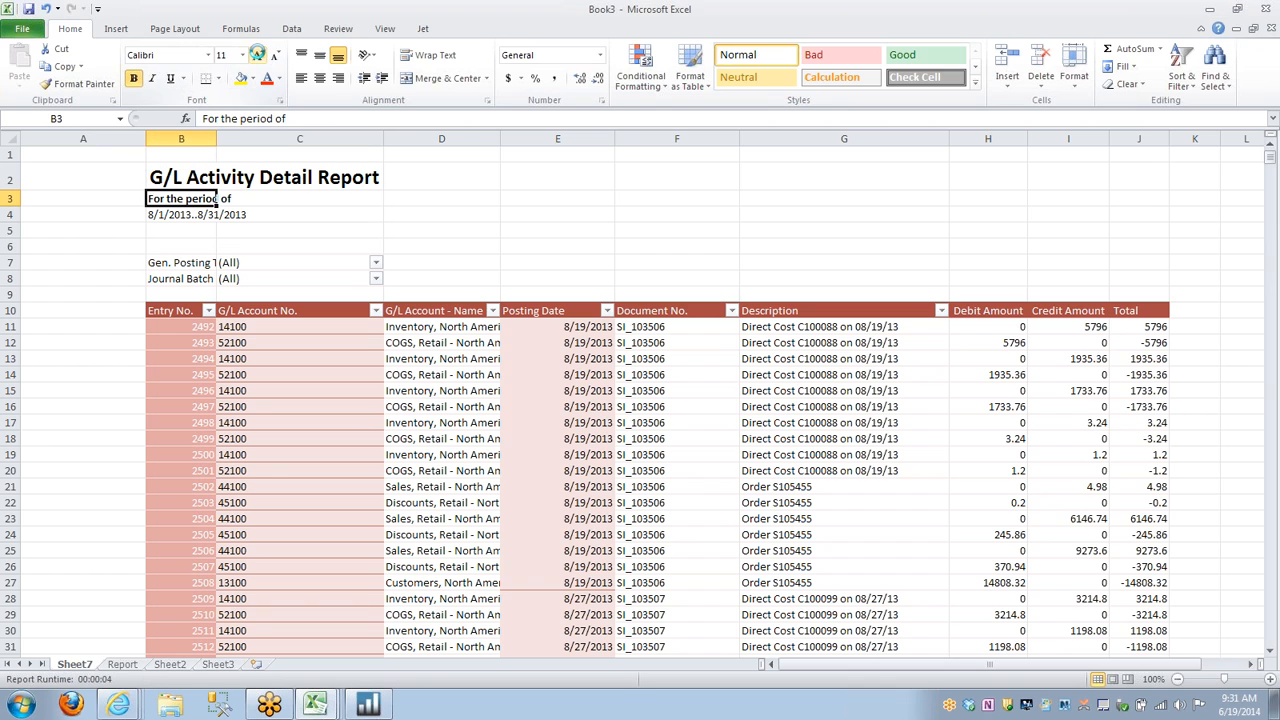
click(257, 53)
key(Down)
key(ctrl+b)
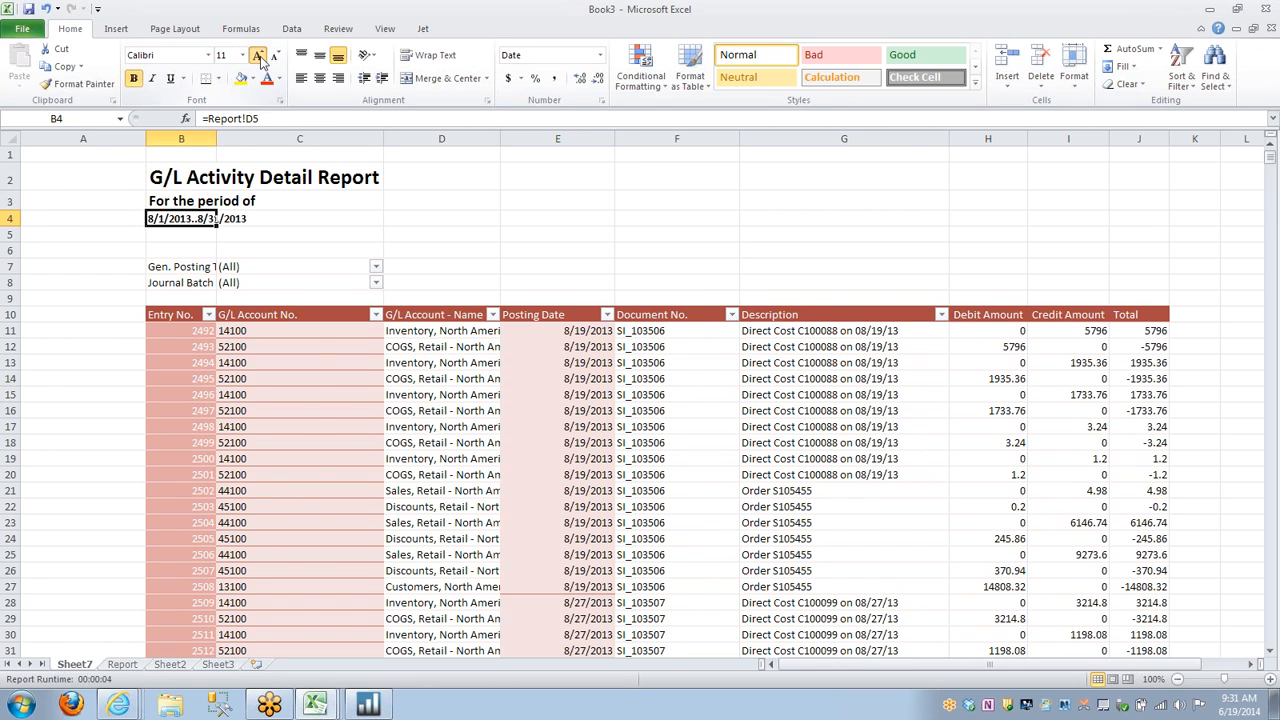
click(260, 55)
Hide the gridlines on the G/L Activity Detail Report sheet.
click(443, 197)
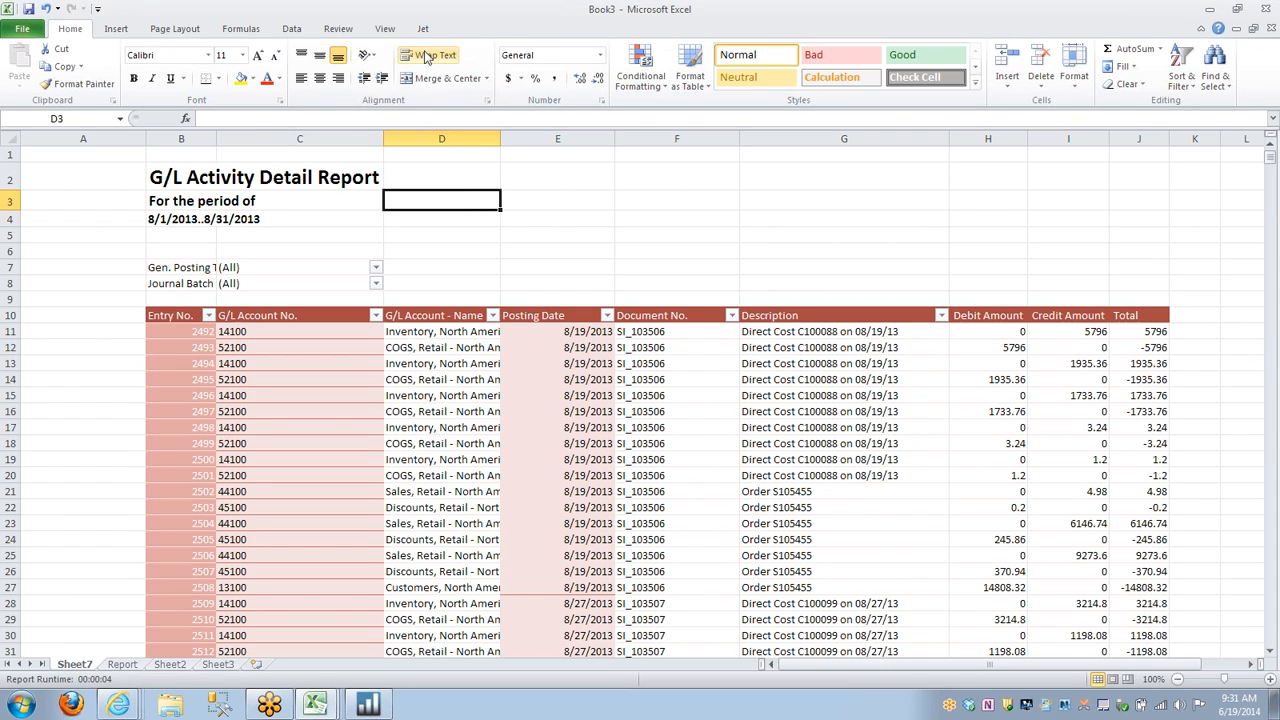
click(385, 28)
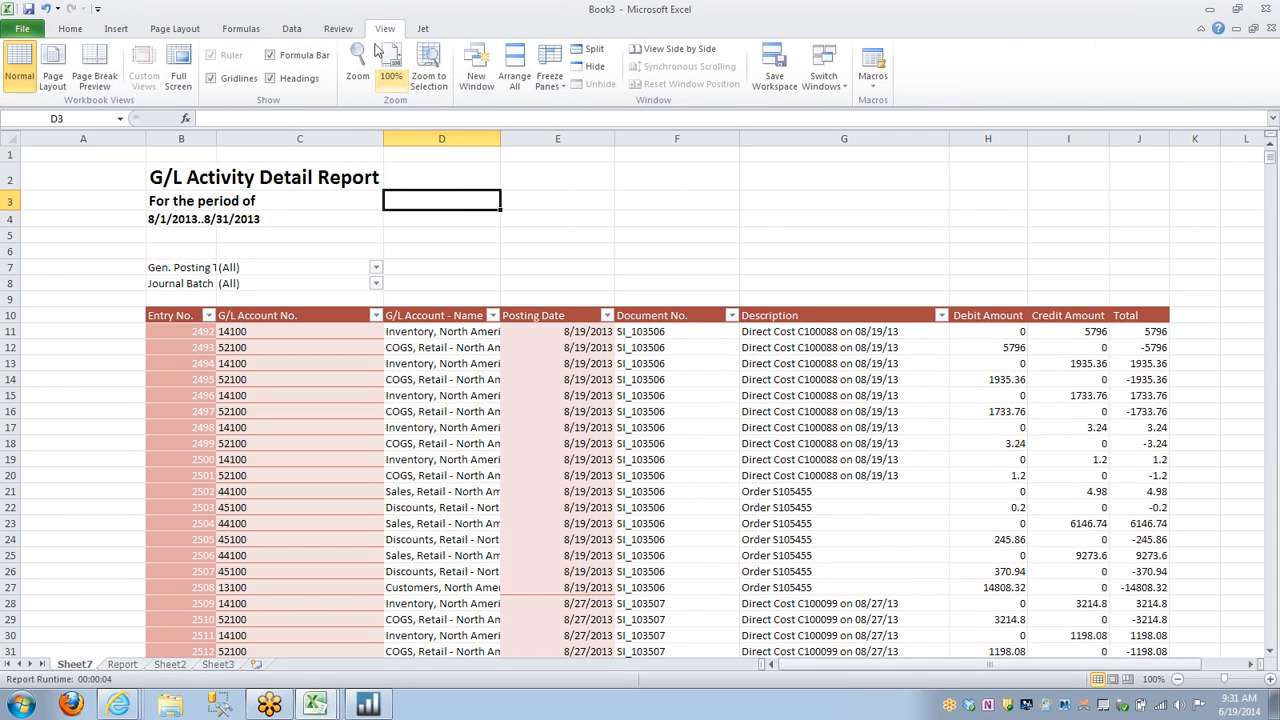
click(211, 78)
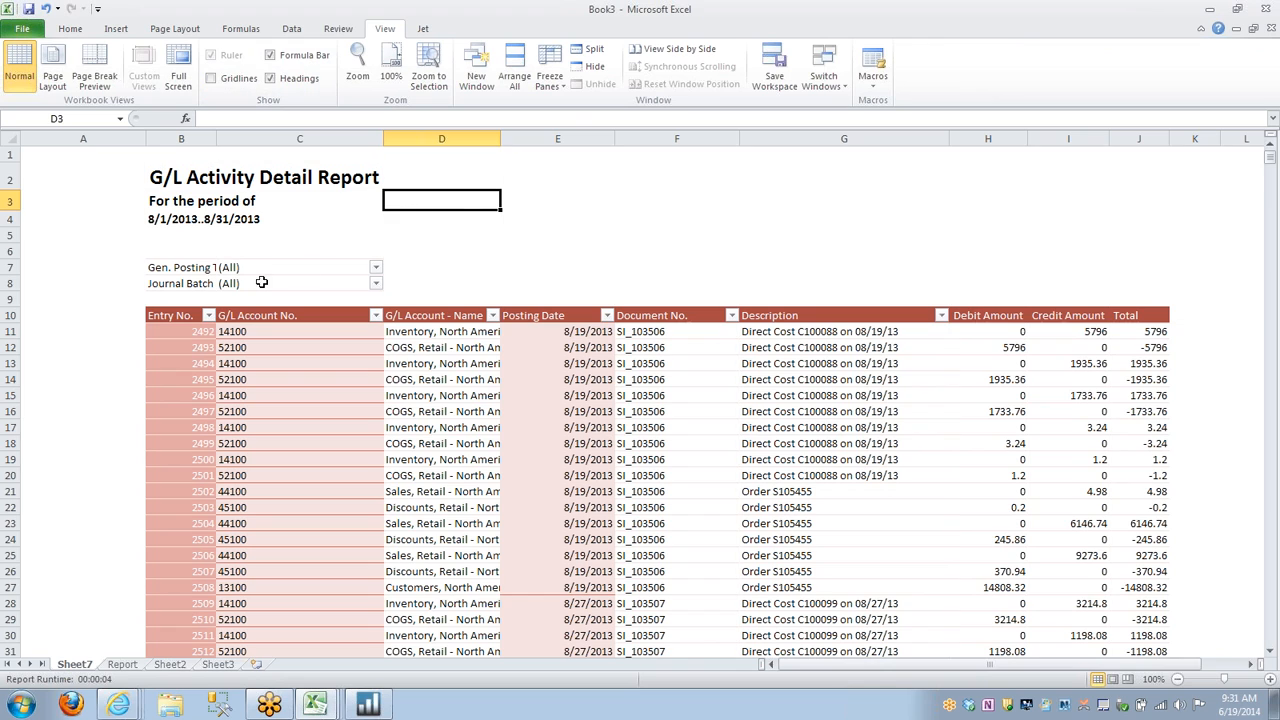
Insert a slicer for the G/L Account No. field of the PivotTable.
click(175, 317)
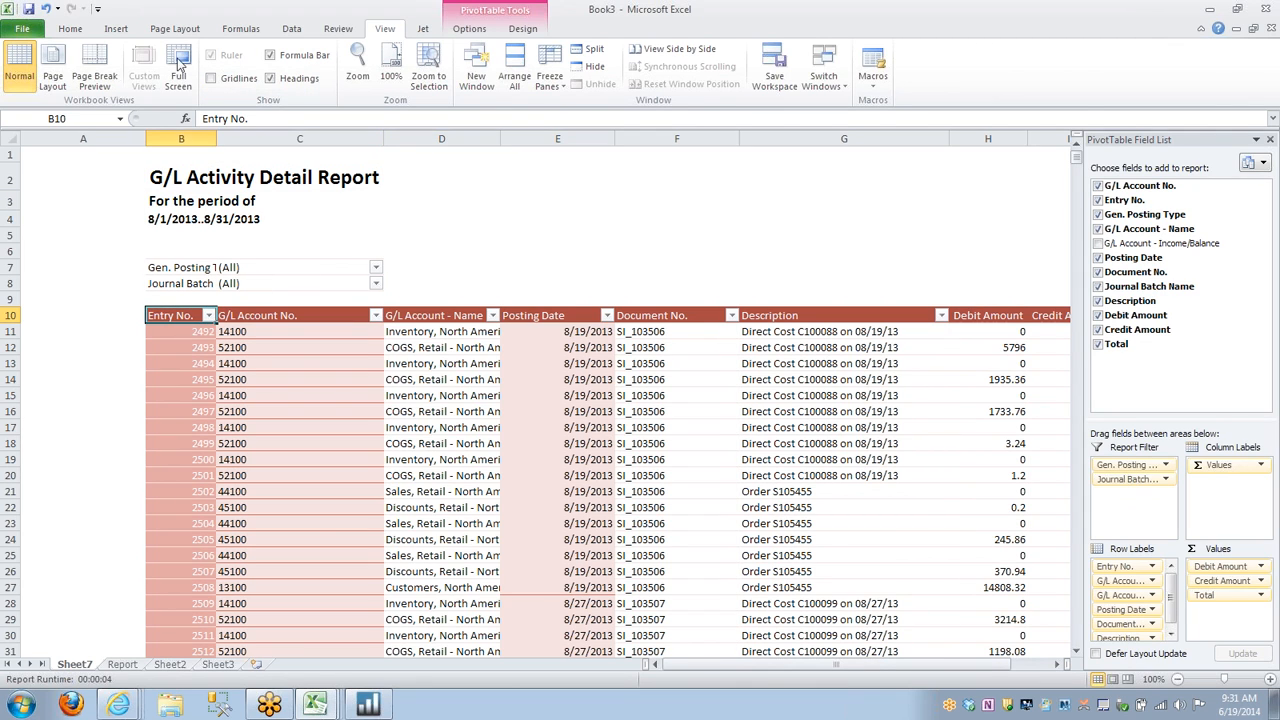
click(116, 30)
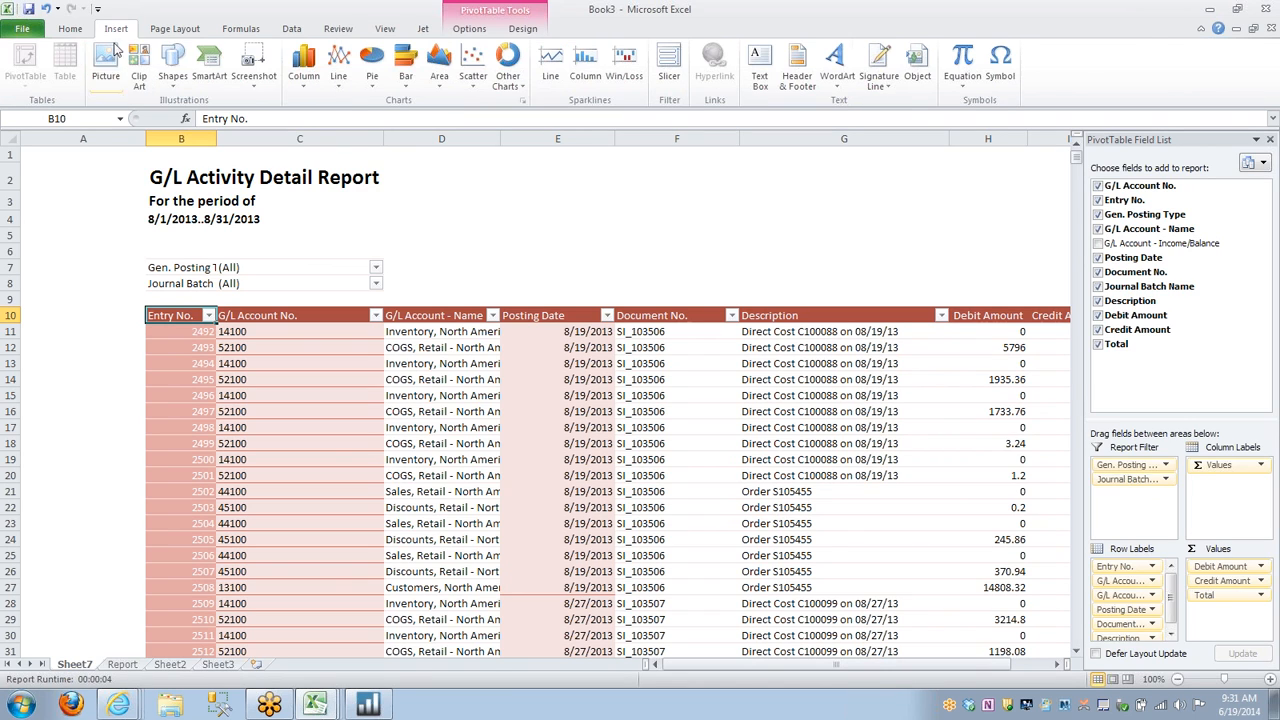
click(668, 70)
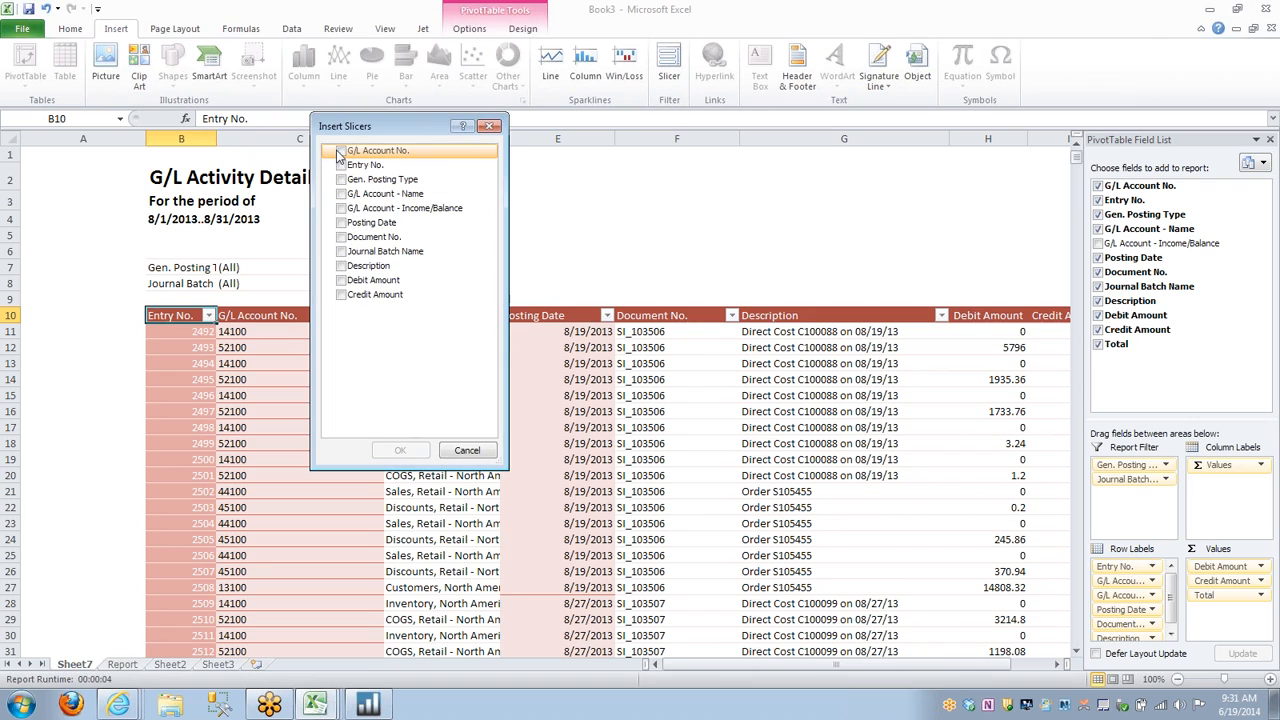
click(341, 151)
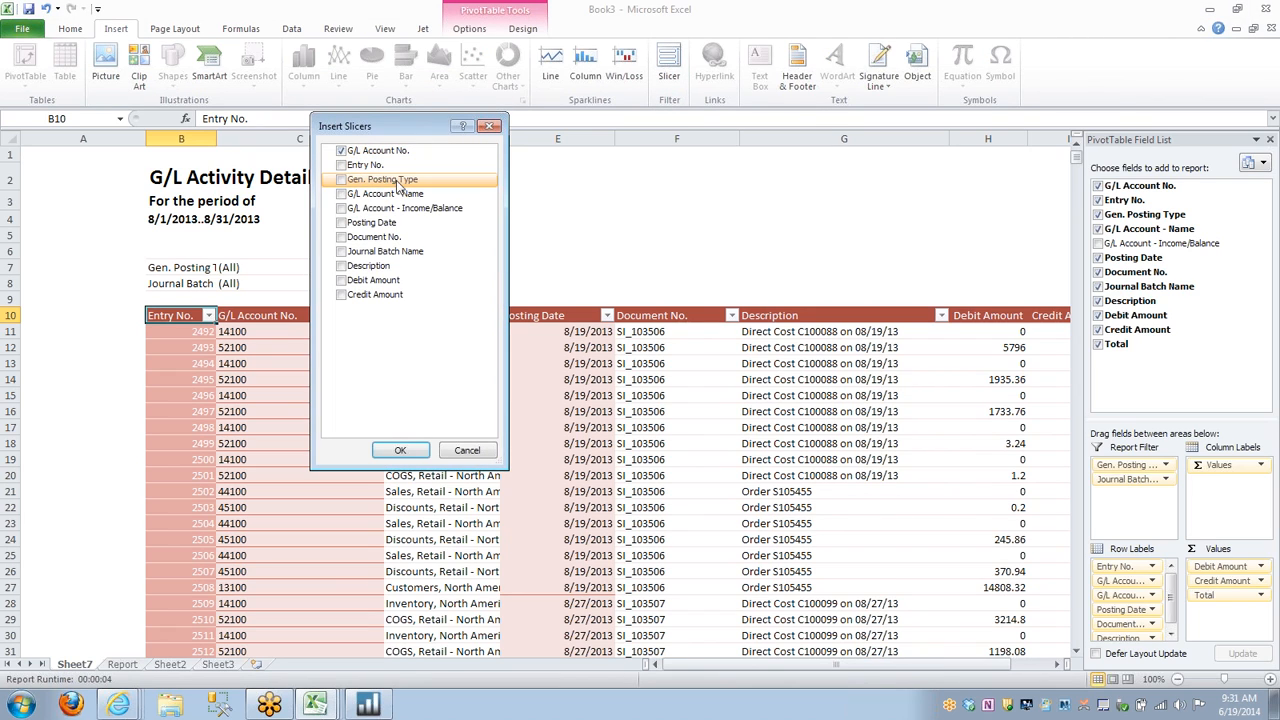
click(412, 453)
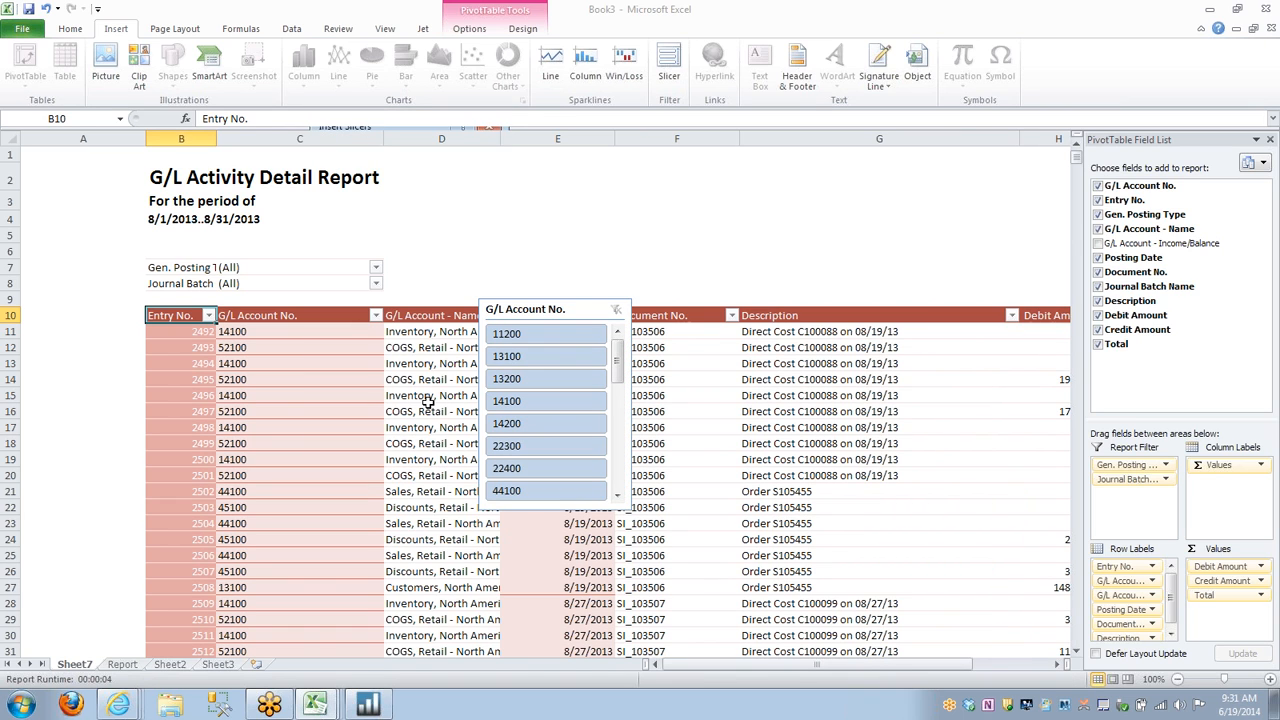
Place the G/L Account No. slicer above the PivotTable's header row and resize it to about 10.91" wide and 0.87" high.
drag(585, 302, 511, 222)
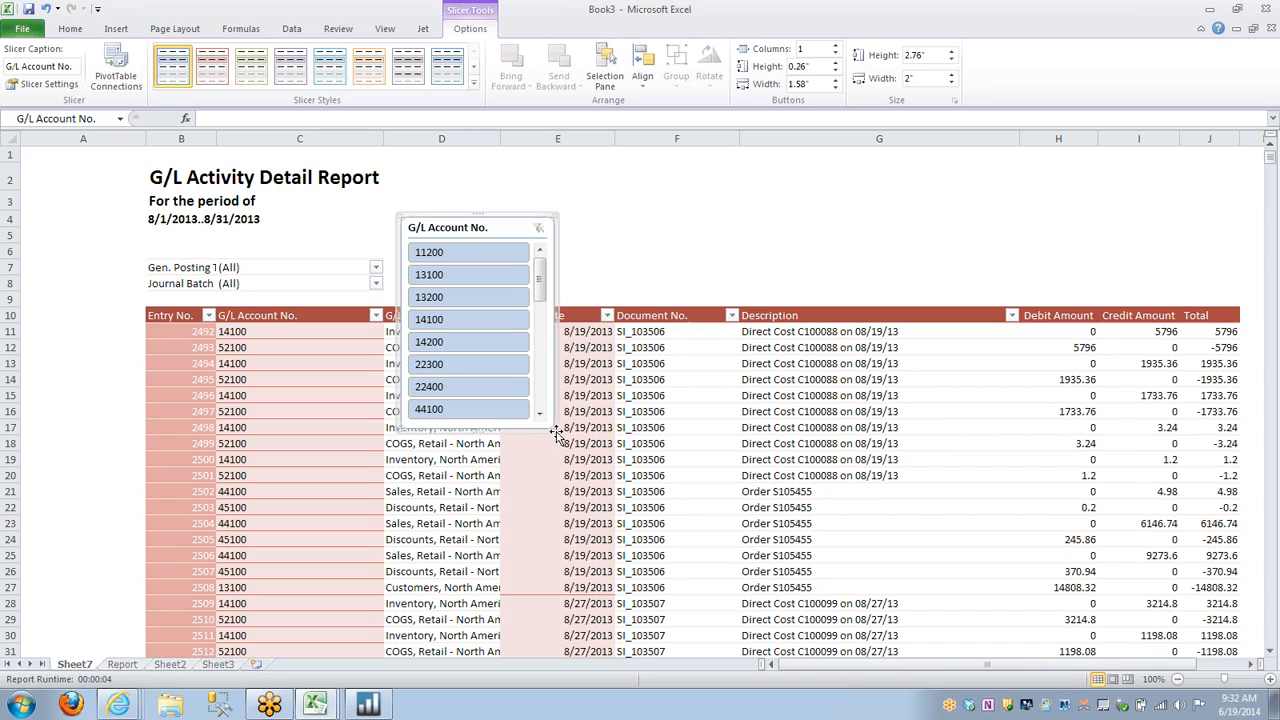
drag(554, 429, 1245, 283)
scroll(845, 265, down, 2)
scroll(845, 270, down, 2)
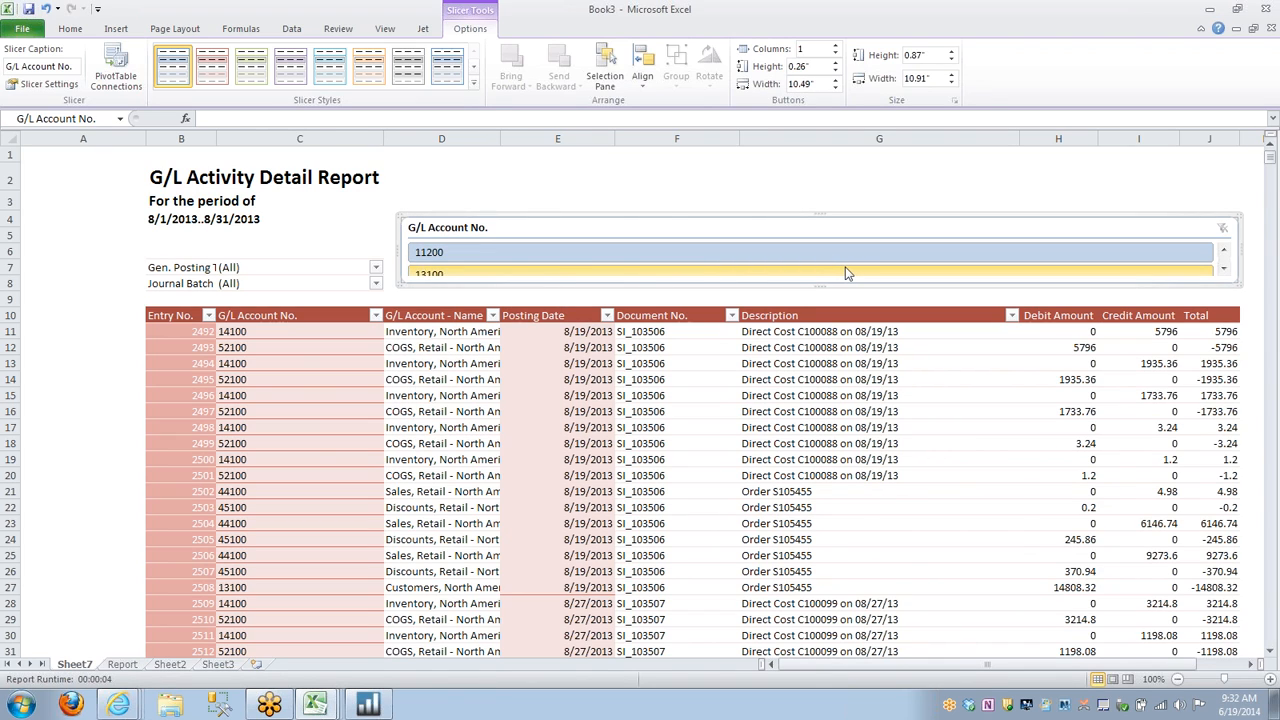
Set the G/L Account No. slicer's layout to 13 columns and check its size and object positioning properties.
right_click(785, 226)
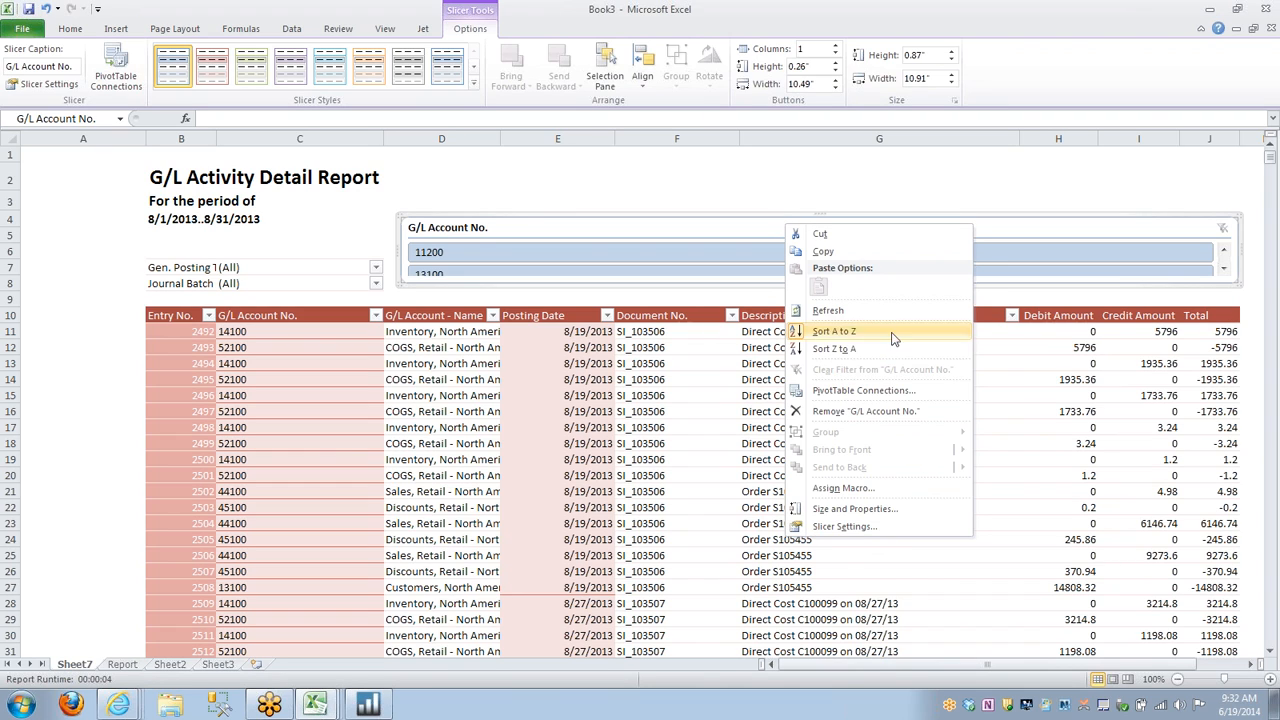
click(845, 509)
click(513, 220)
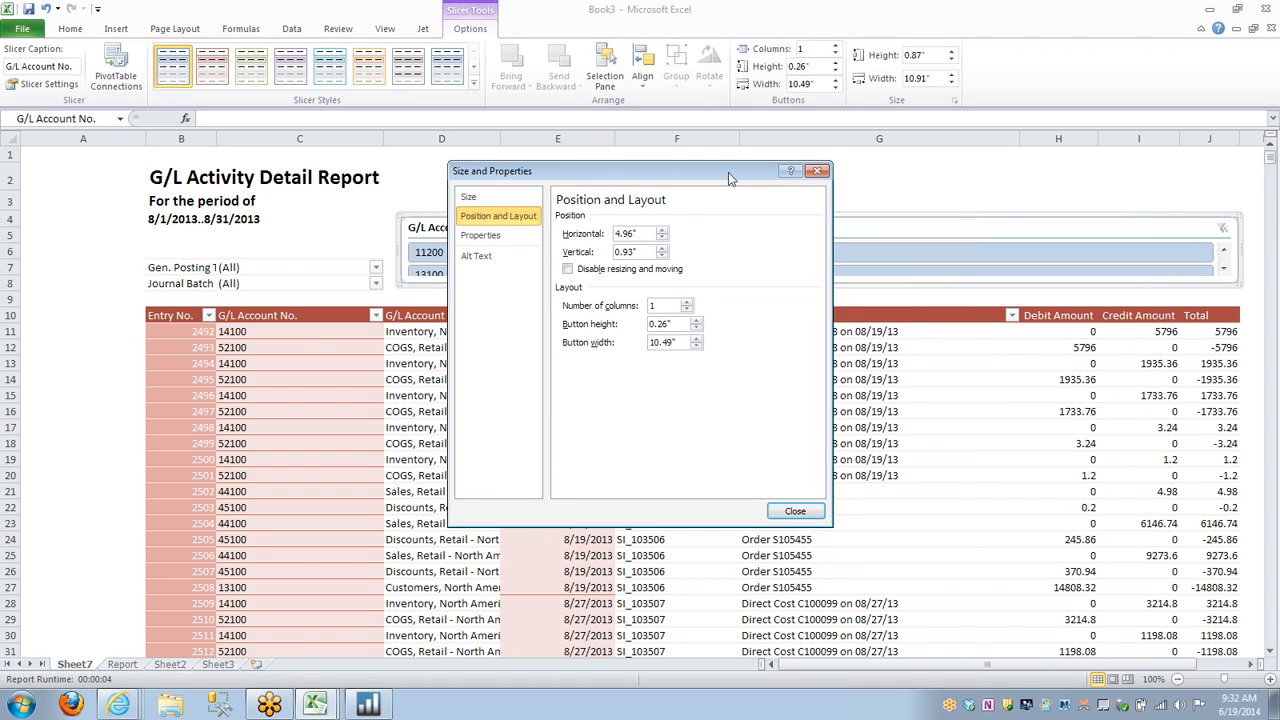
drag(725, 178, 331, 186)
click(260, 315)
click(260, 315)
click(260, 315)
click(260, 315)
click(260, 315)
click(260, 315)
click(260, 315)
click(260, 315)
click(260, 315)
click(260, 315)
click(260, 315)
click(260, 316)
click(260, 316)
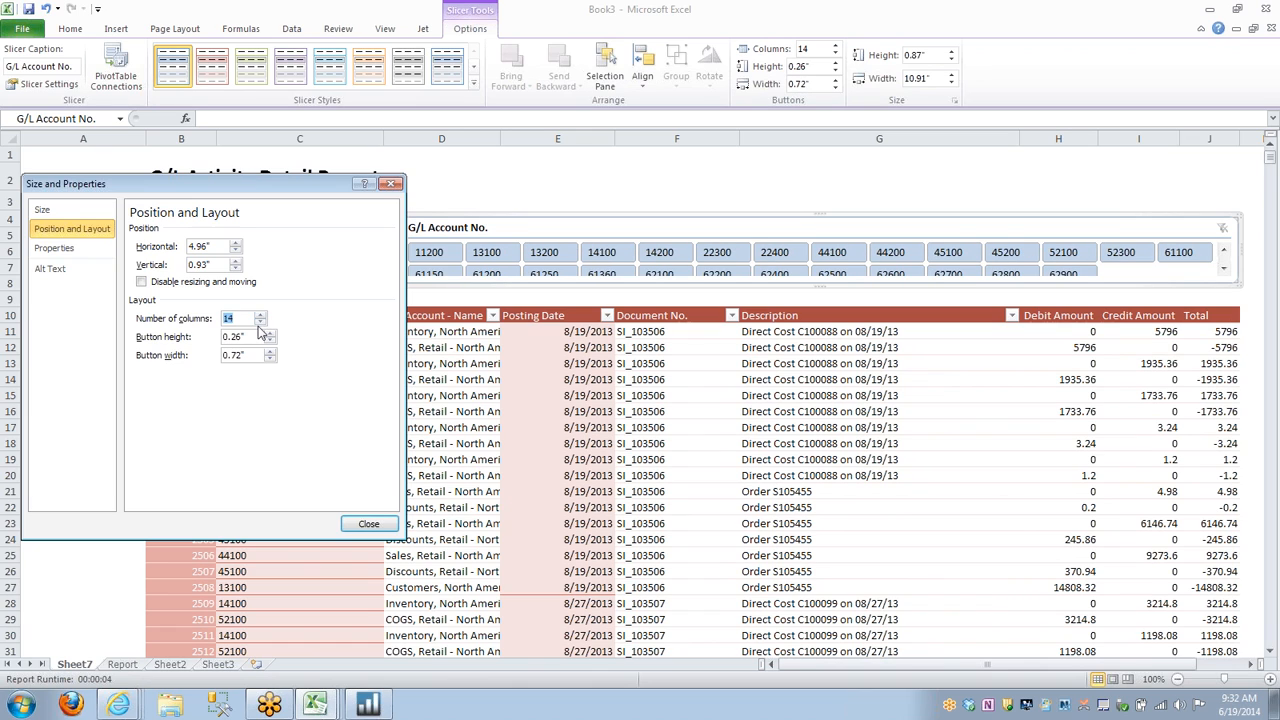
click(260, 323)
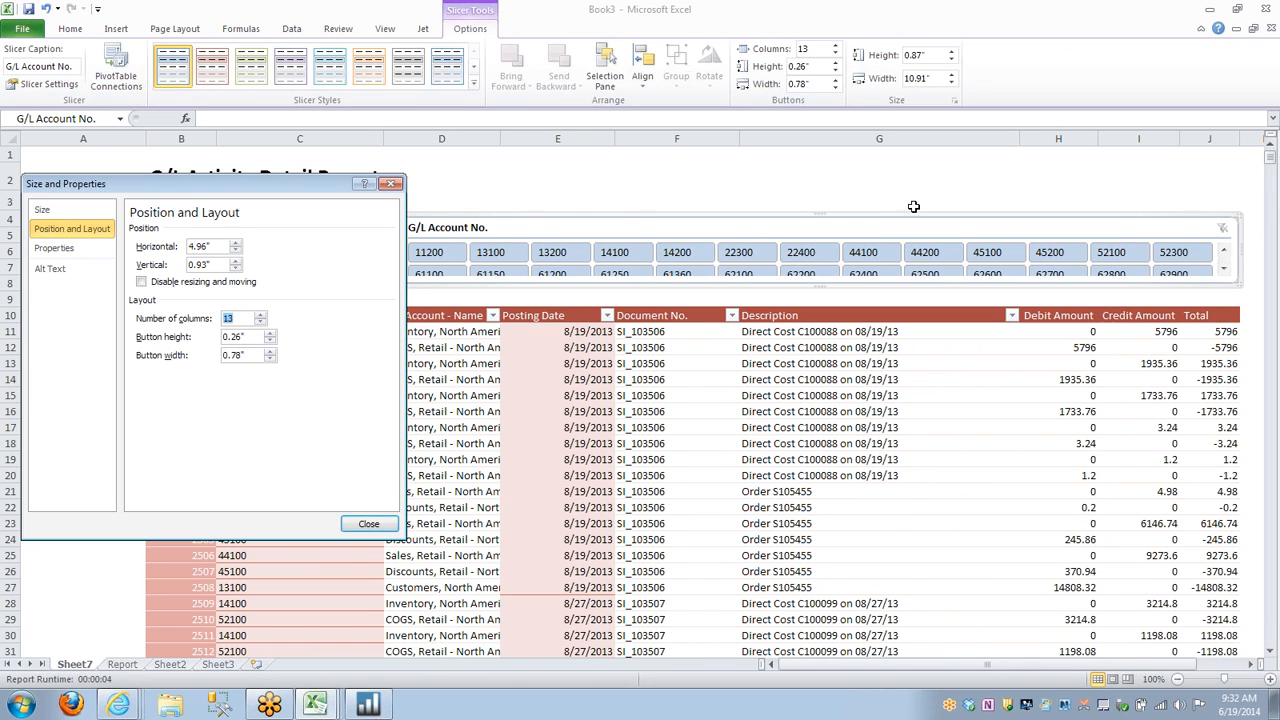
click(68, 212)
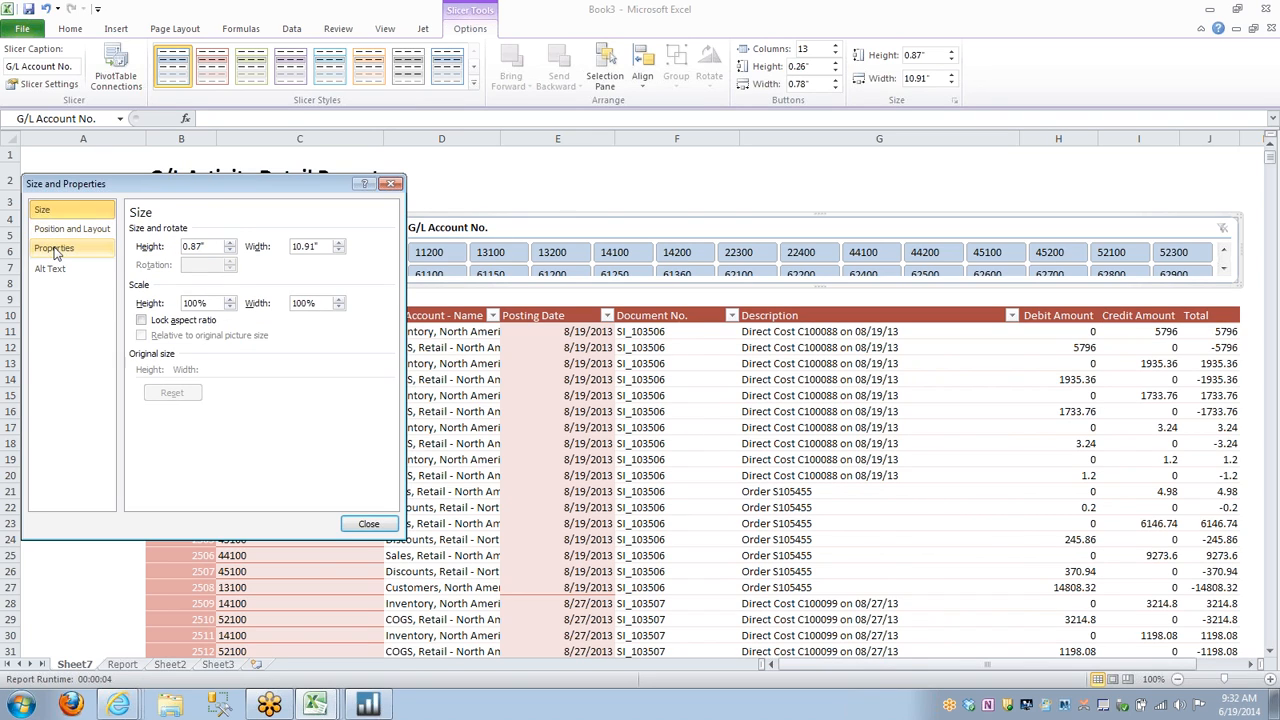
click(55, 250)
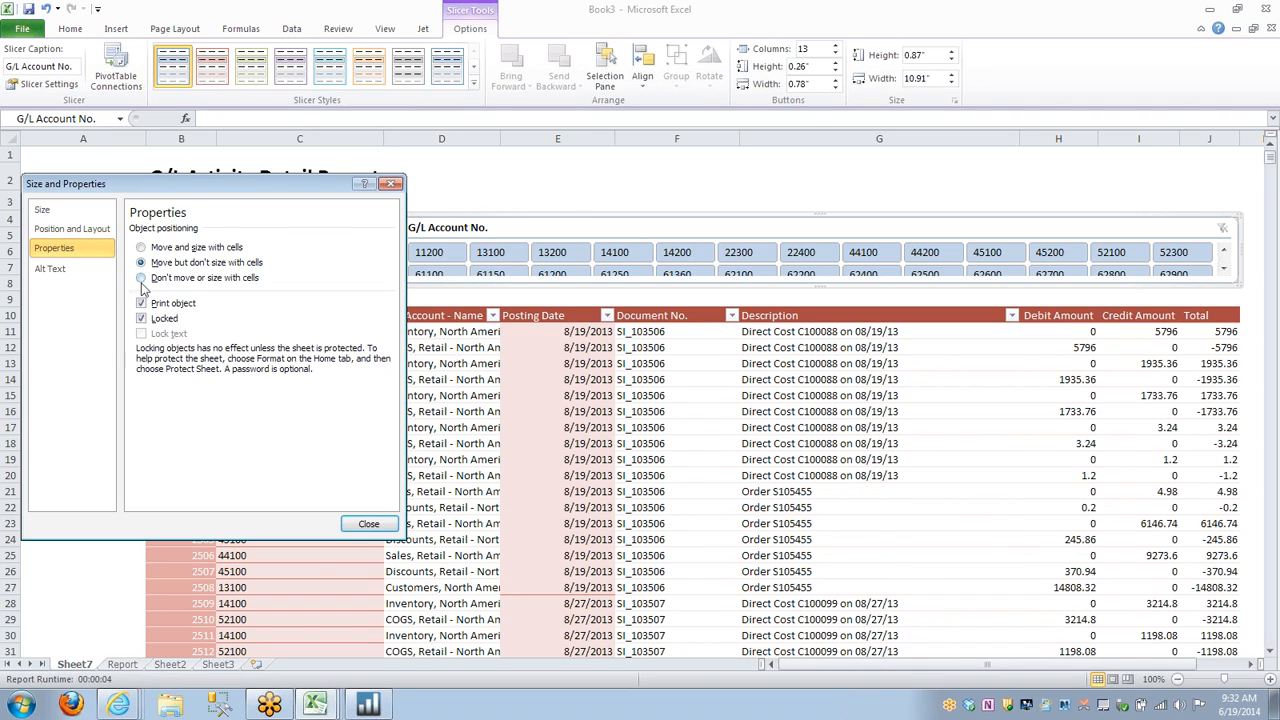
click(370, 525)
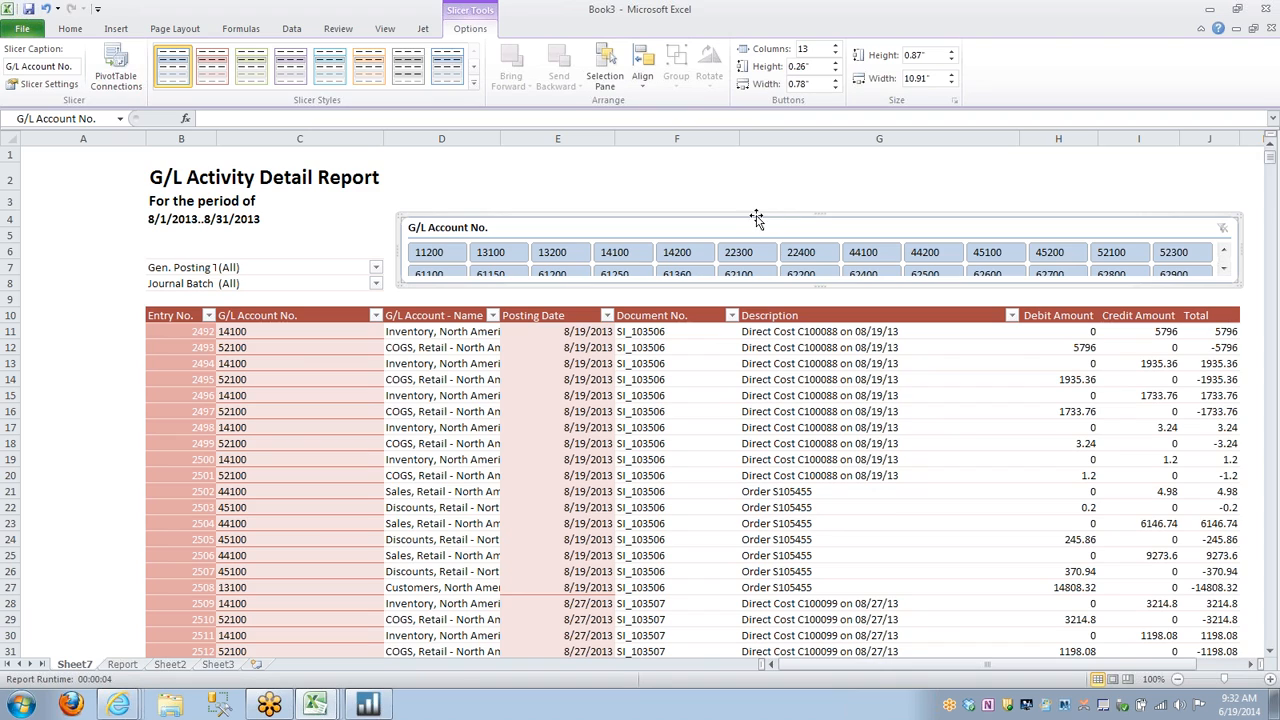
Make the slicer tall enough to fit both rows of account buttons, then widen column B and narrow column A.
mouse_move(818, 216)
mouse_down()
mouse_move(823, 190)
mouse_move(837, 189)
mouse_move(837, 203)
mouse_up()
click(846, 174)
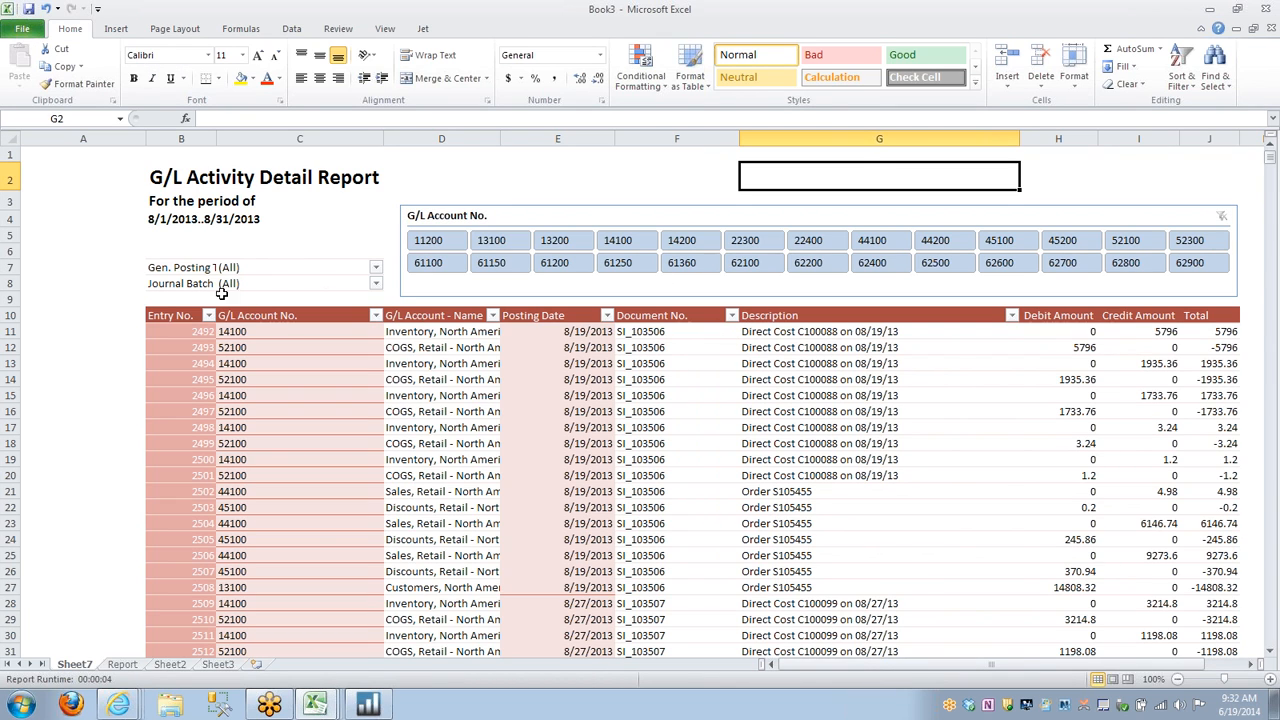
drag(216, 138, 235, 140)
drag(147, 138, 80, 138)
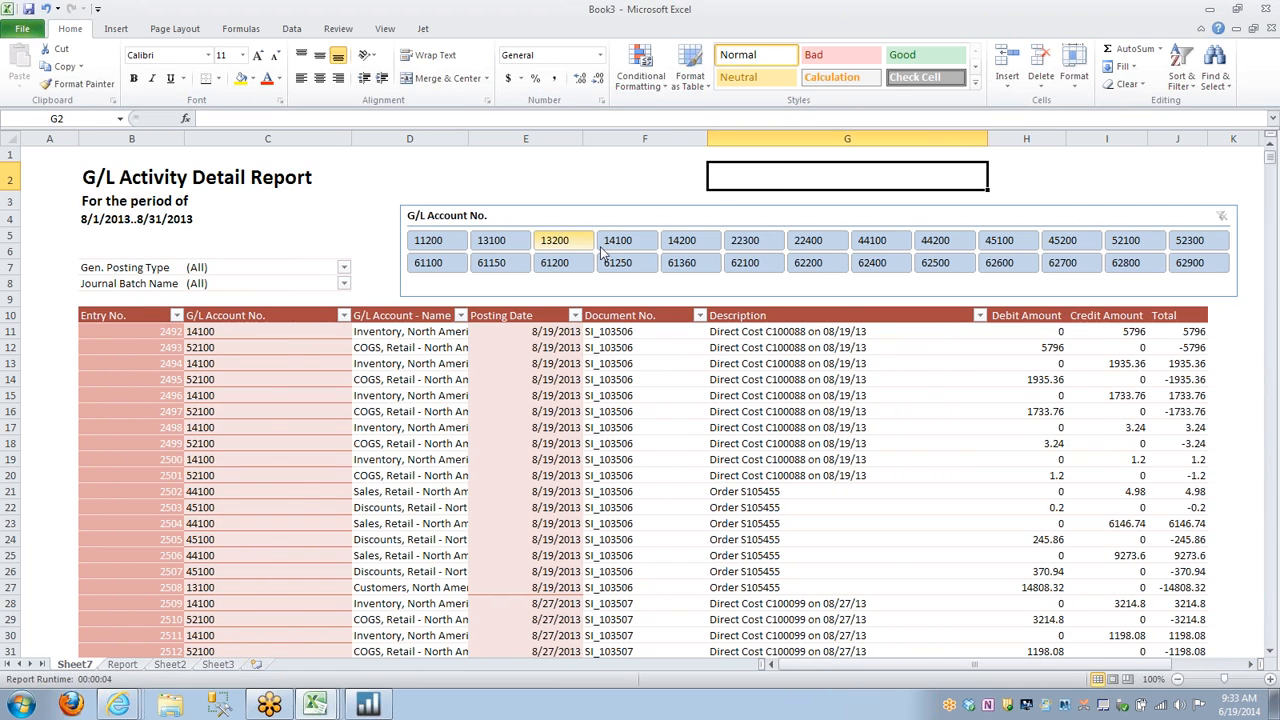
Filter the PivotTable to account 44100 with the G/L Account No. slicer.
click(885, 241)
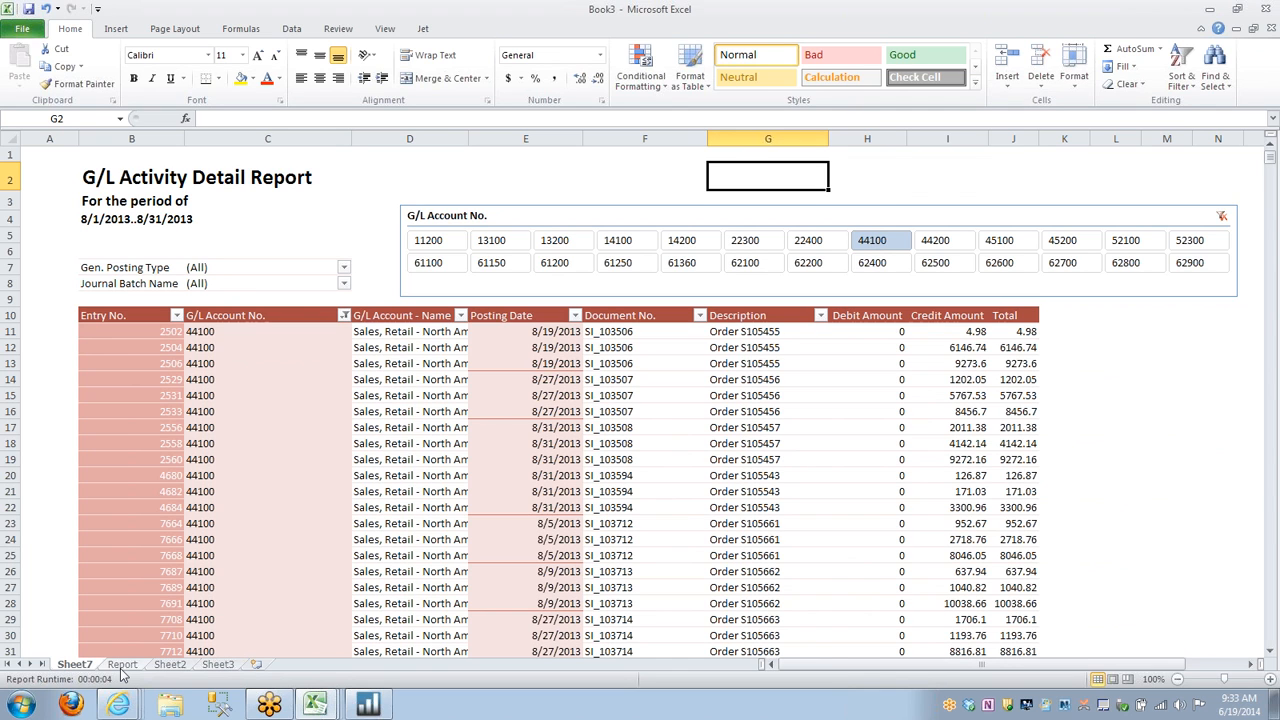
Review the source table on the Report sheet and return to the PivotTable report on Sheet7.
click(122, 665)
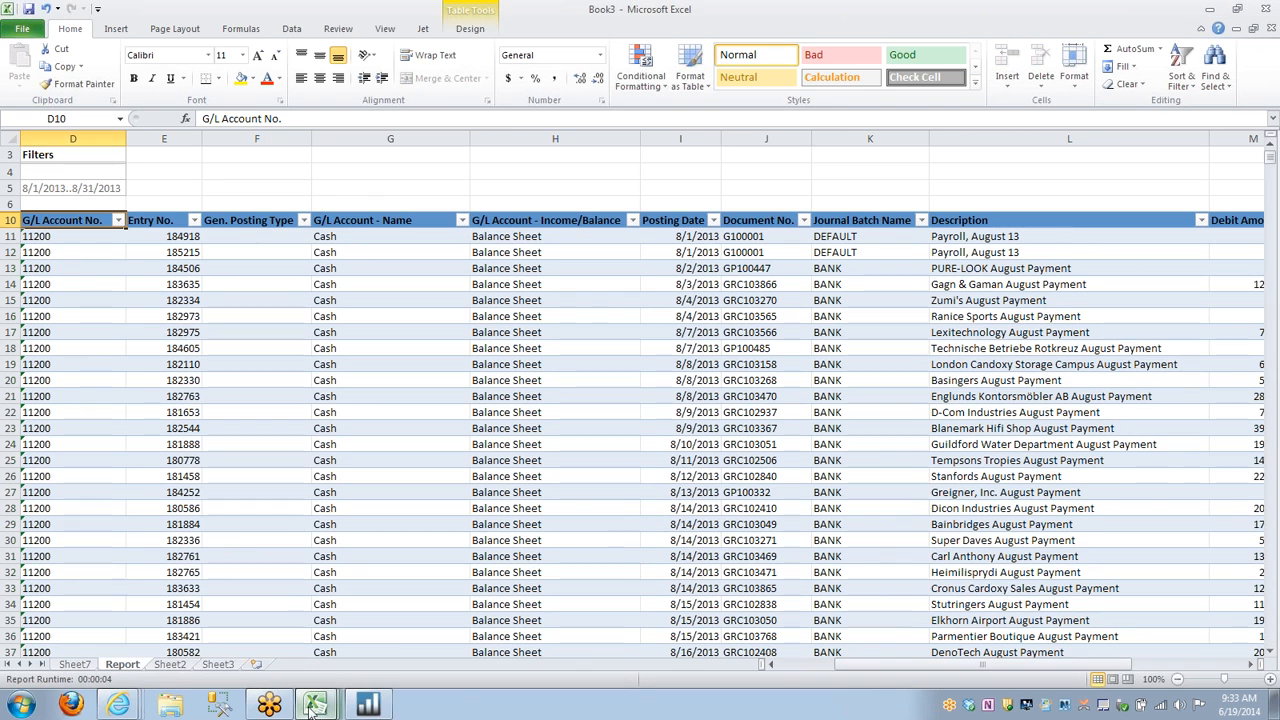
mouse_move(318, 706)
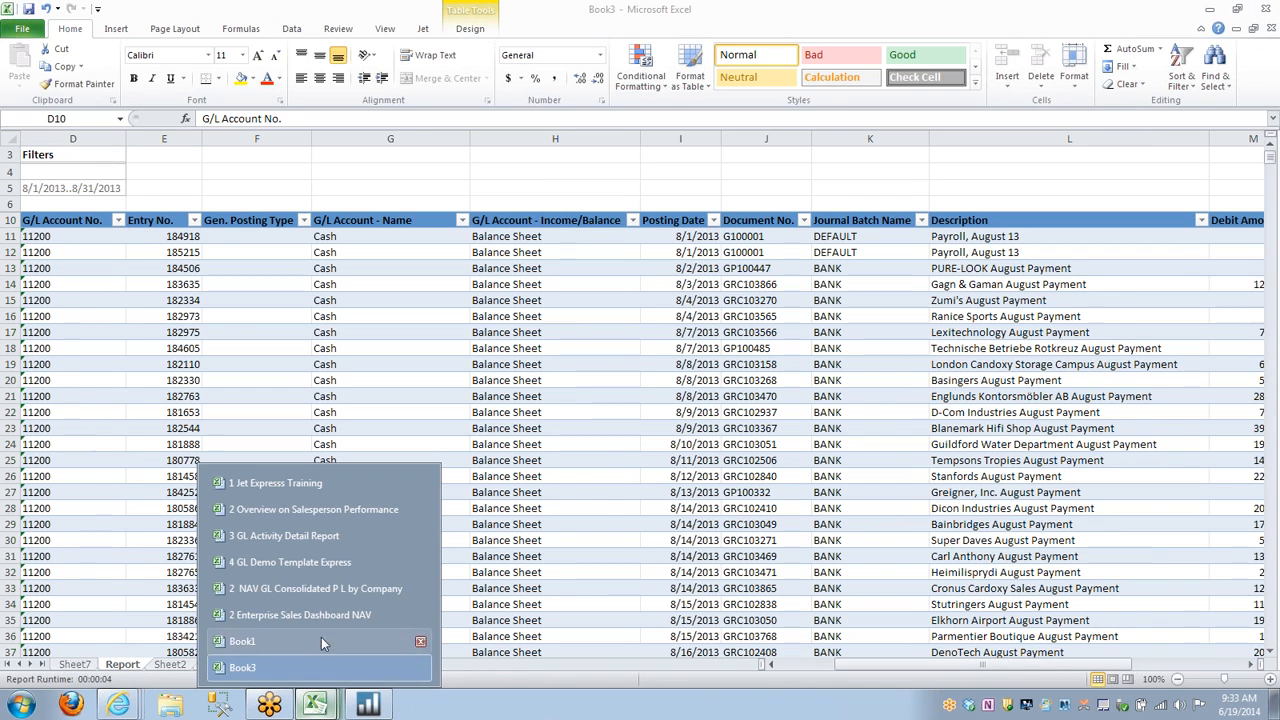
click(312, 536)
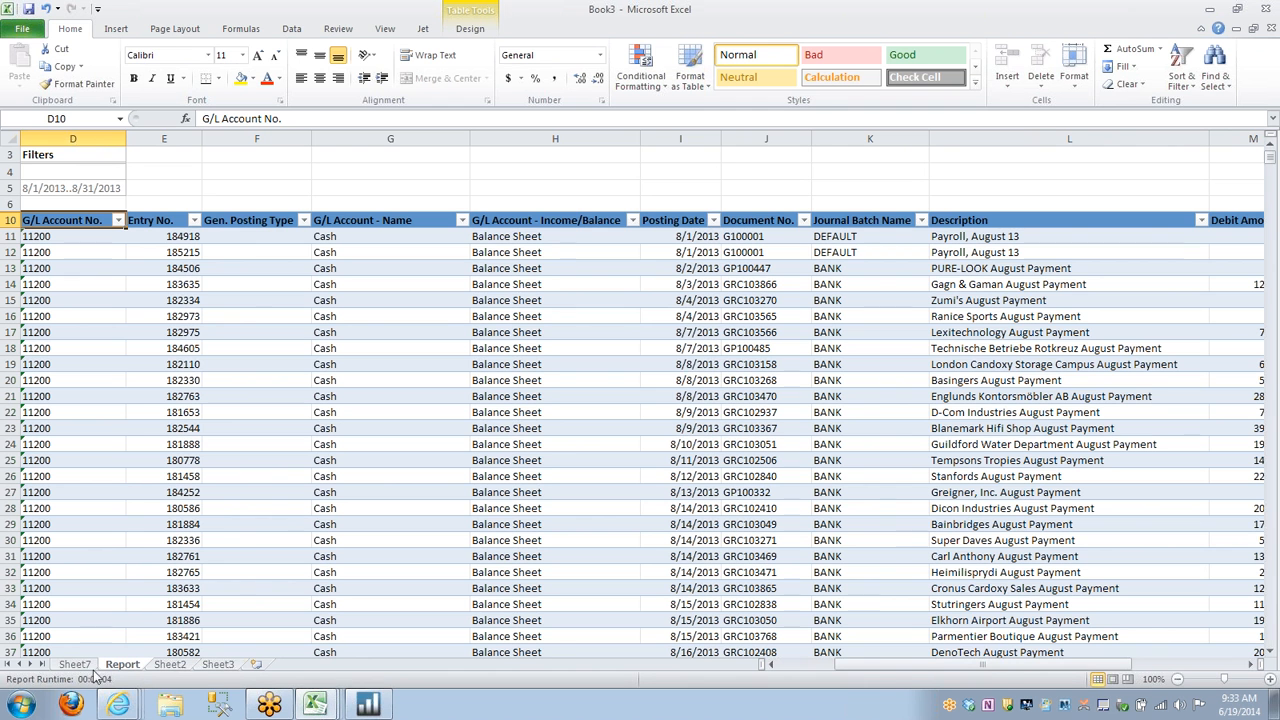
click(87, 668)
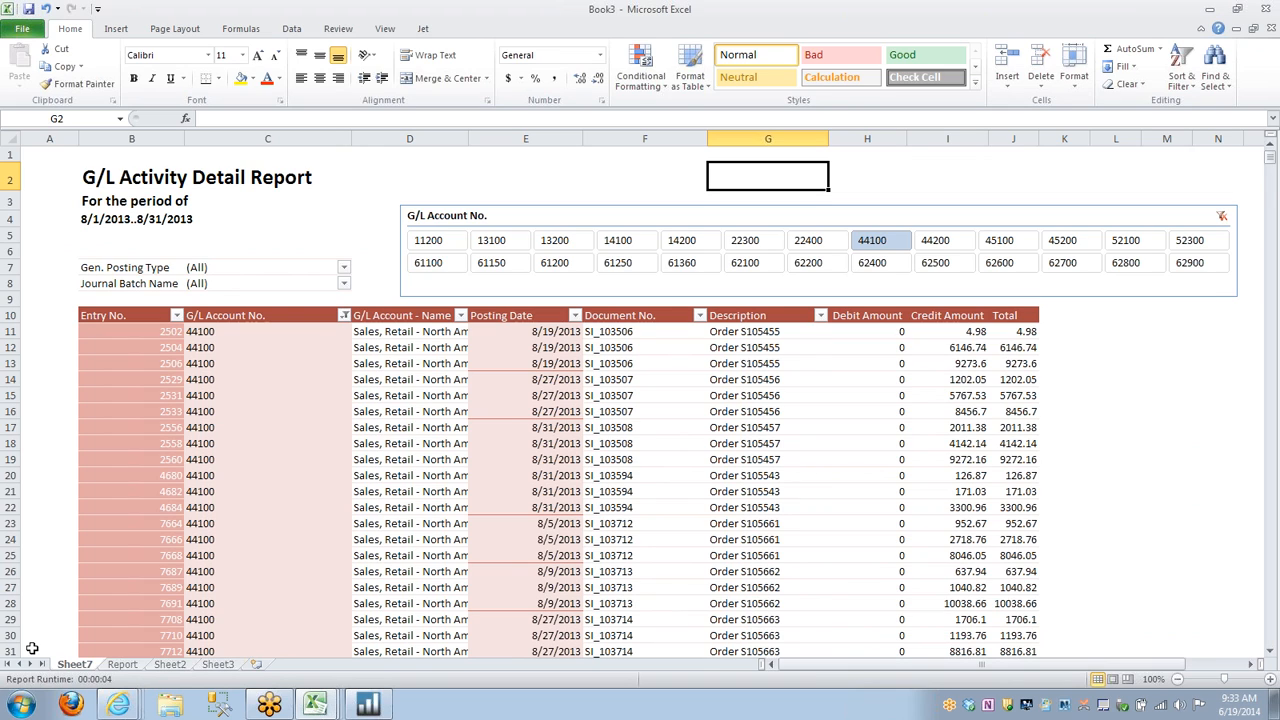
Switch to the 4 GL Demo Template Express workbook and set the default Jet data source to NAV Demo.
click(338, 707)
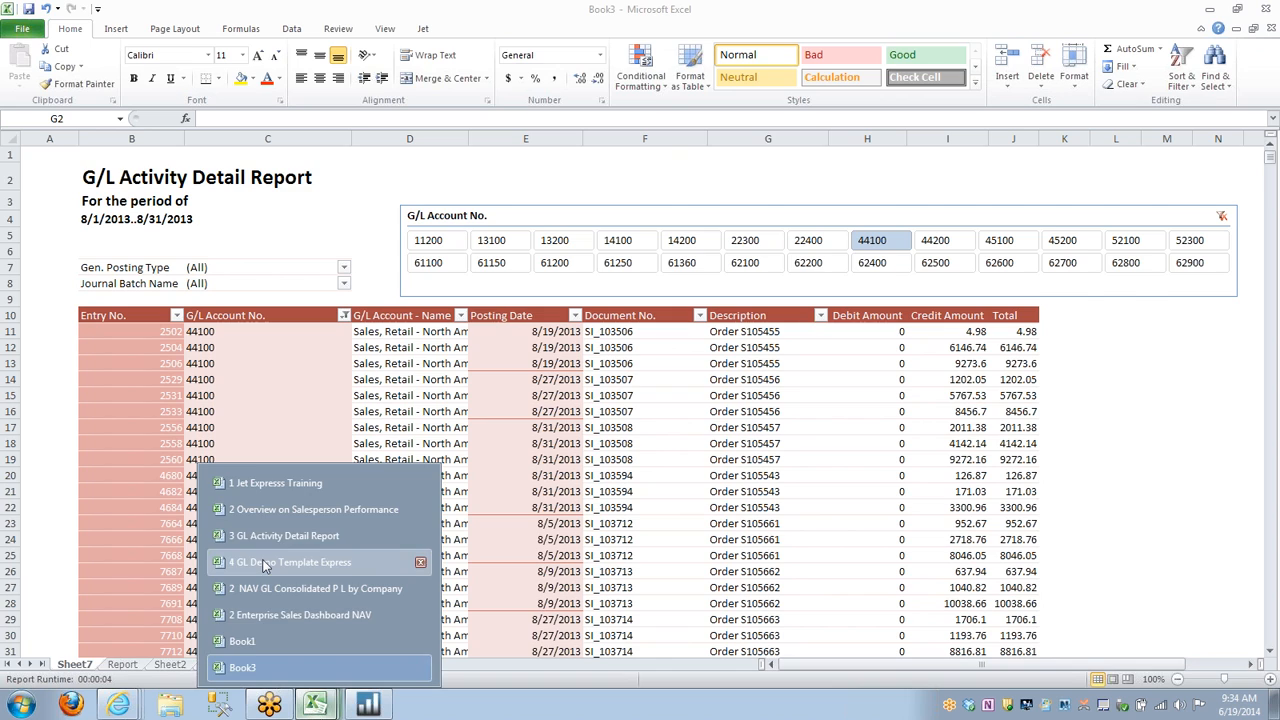
click(263, 562)
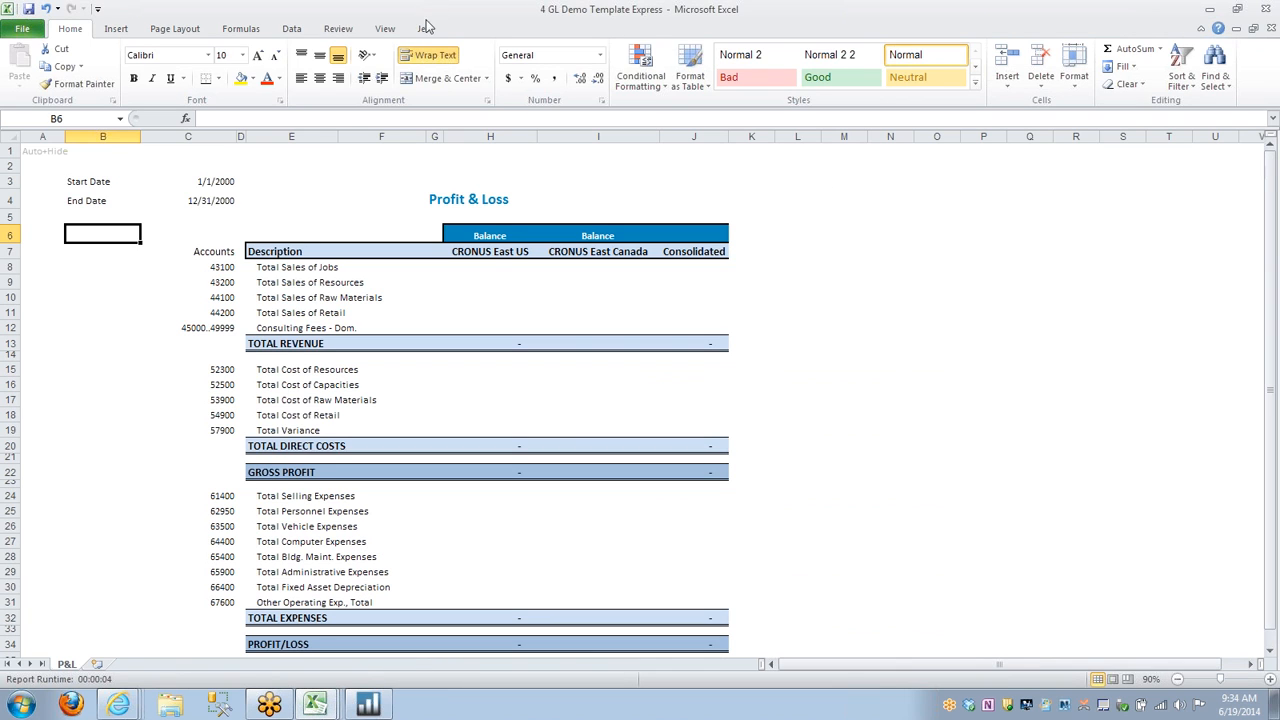
click(427, 28)
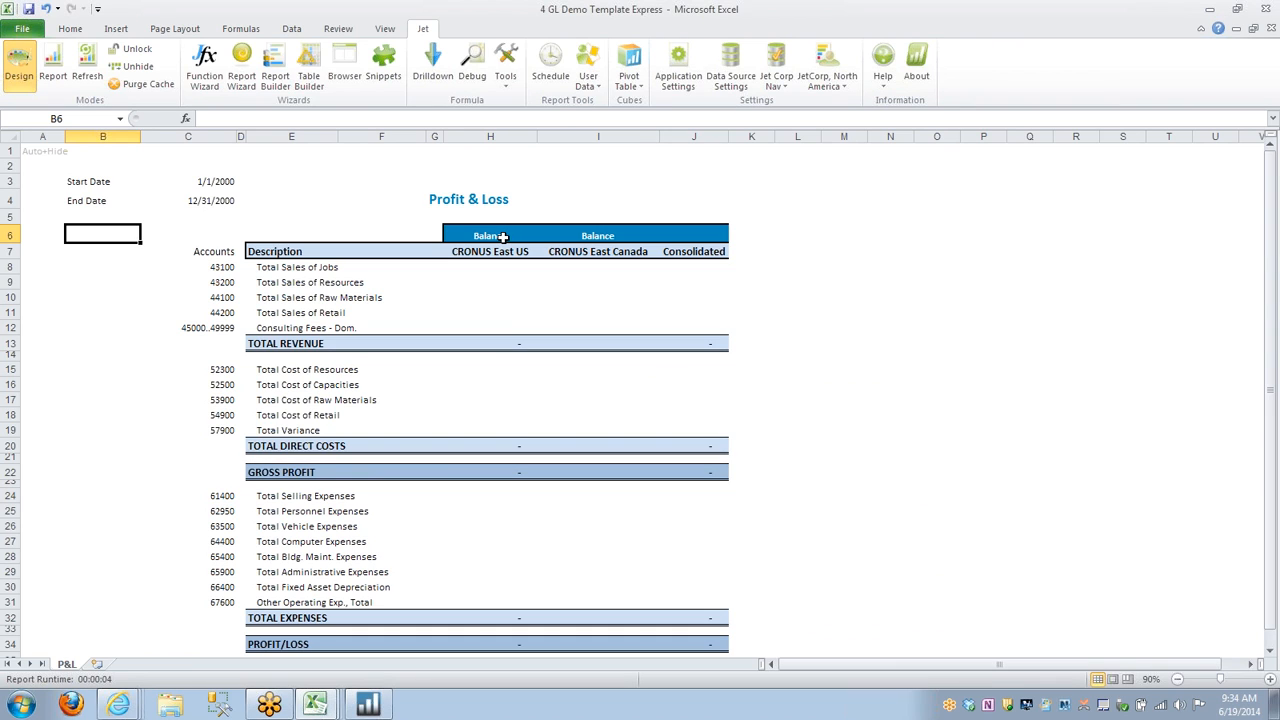
click(777, 78)
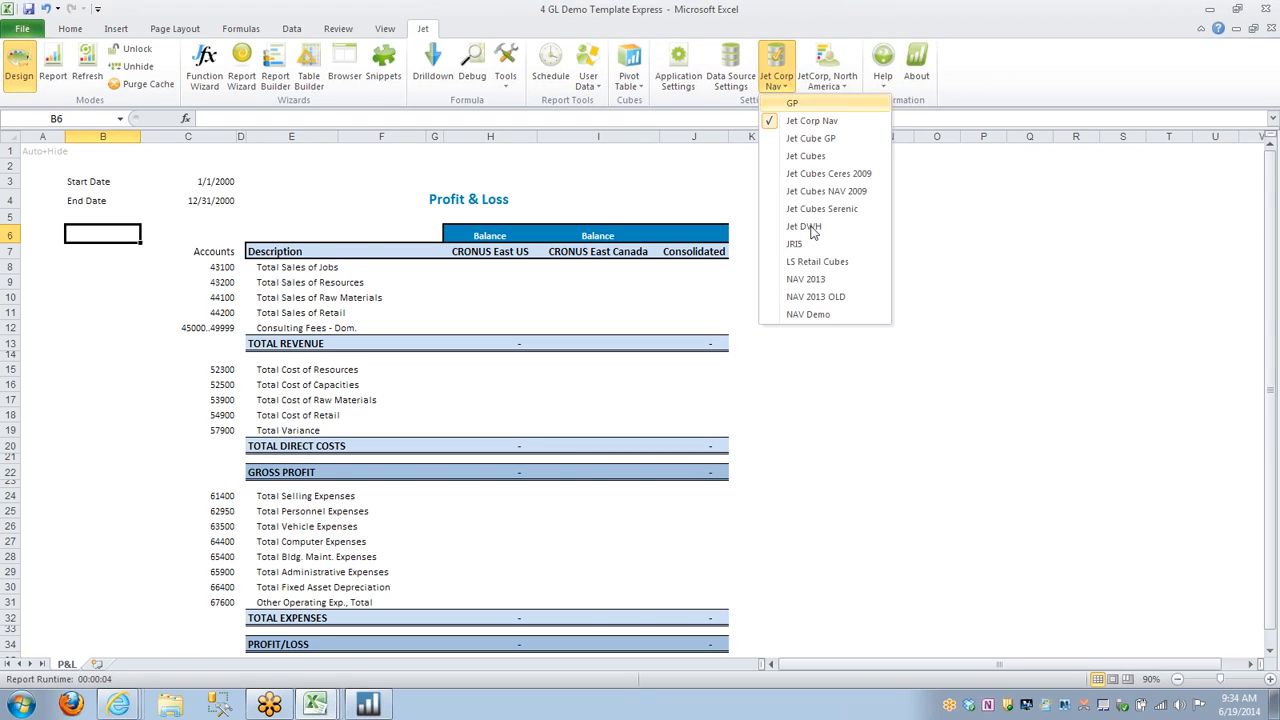
click(815, 316)
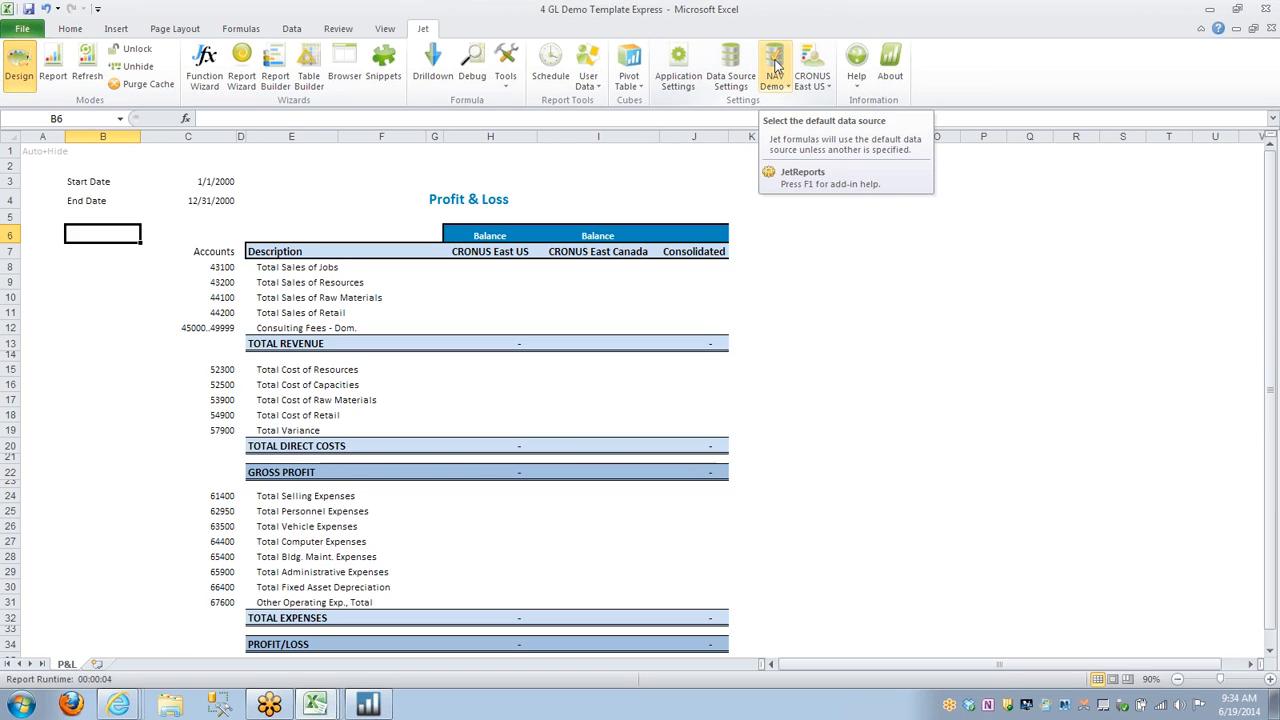
Review the GL function anatomy on the GL Function sheet of 1 Jet Express Training, returning to cell H8 in 4 GL Demo Template Express.
click(469, 270)
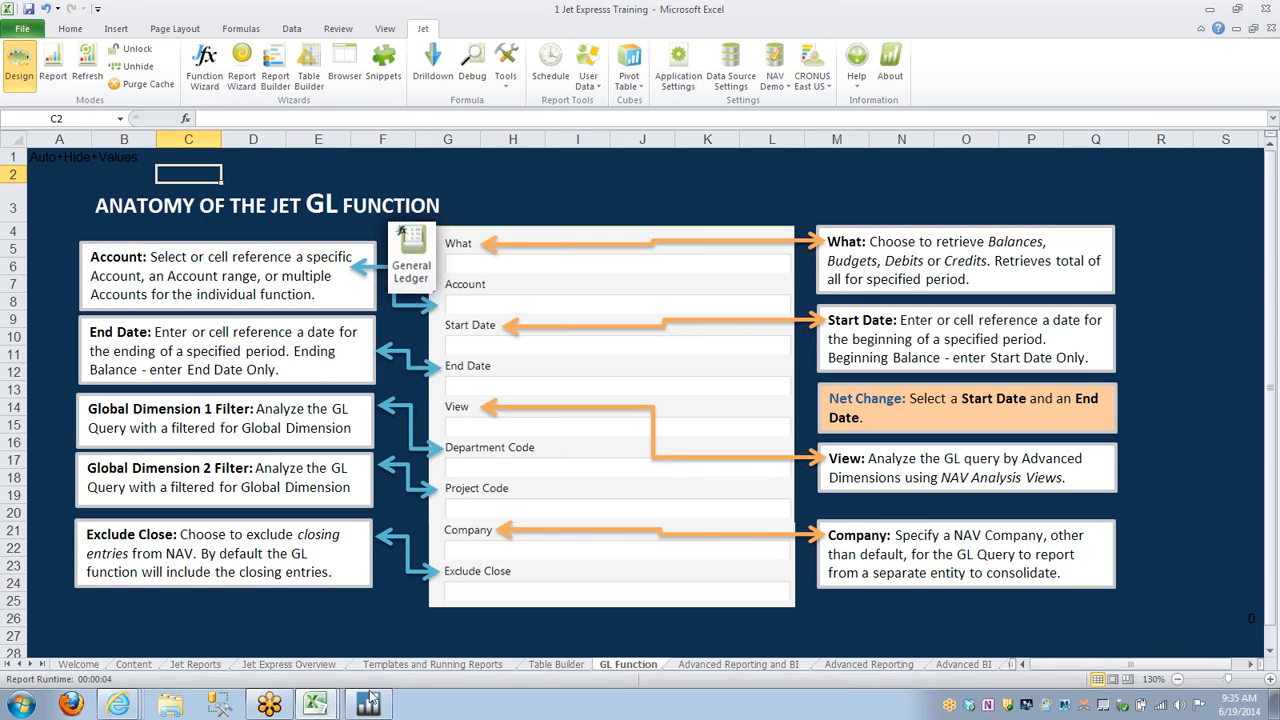
right_click(322, 708)
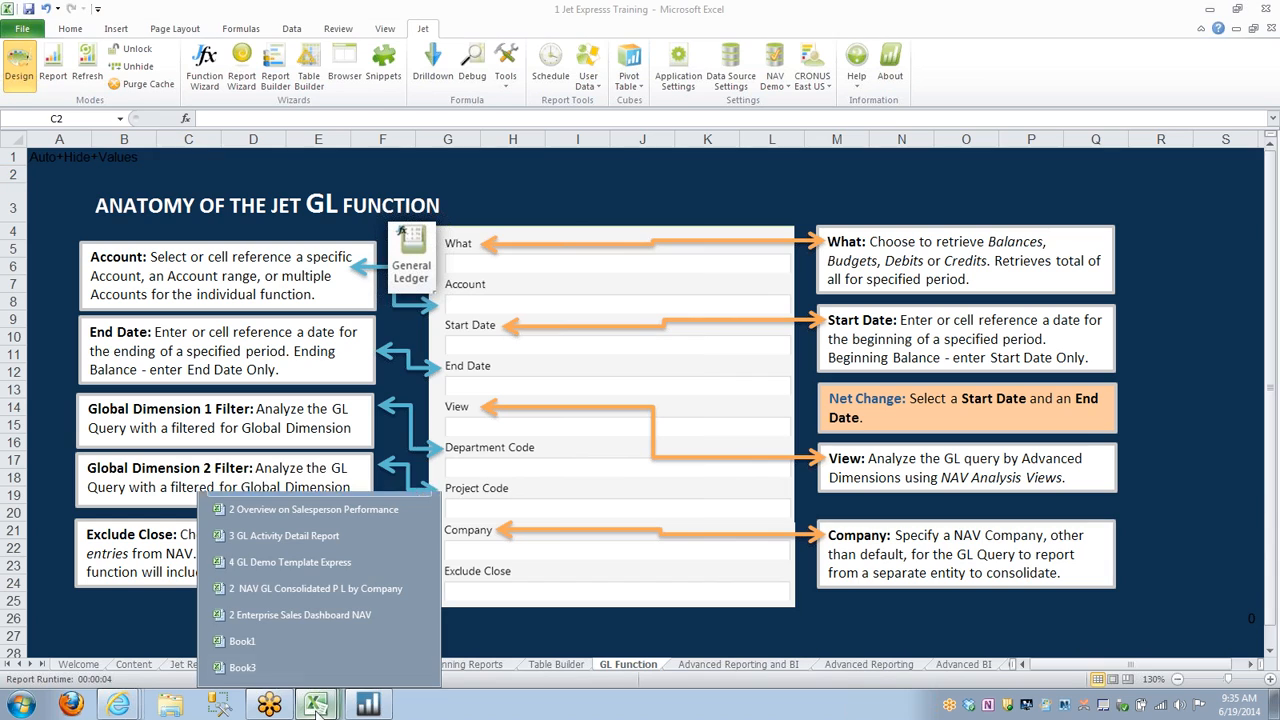
click(300, 562)
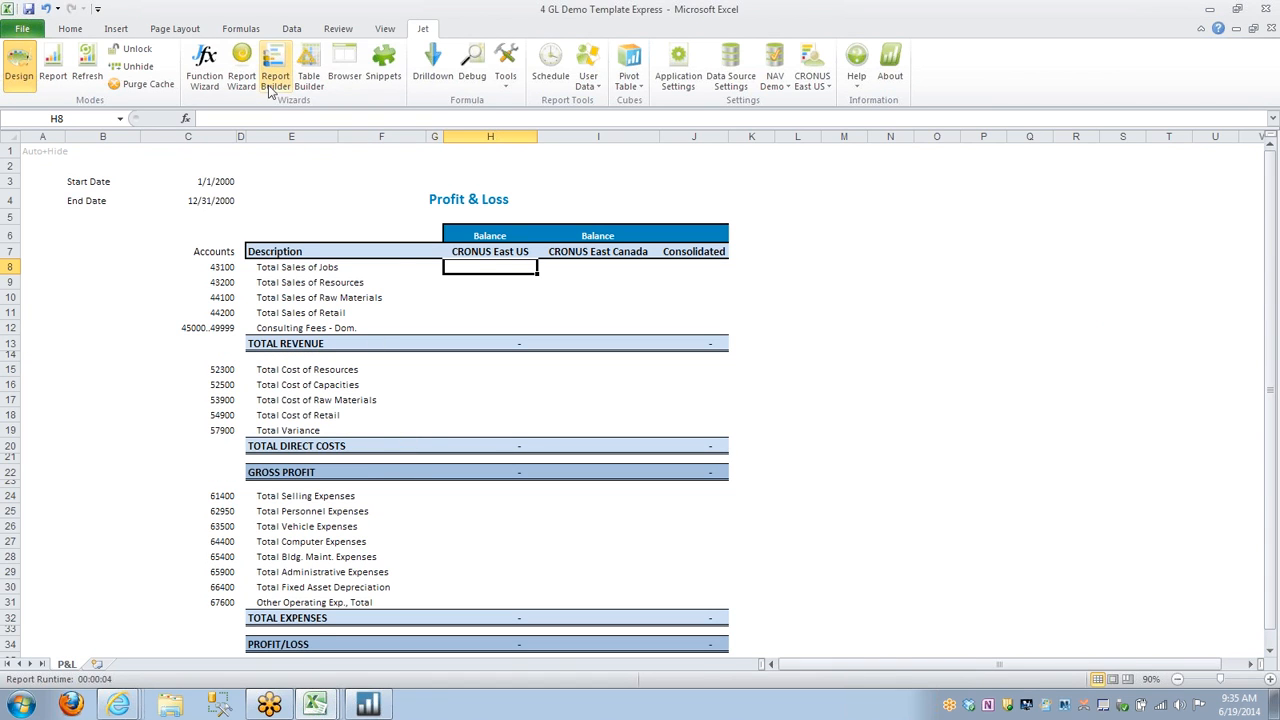
Start a Jet GL function in cell H8 with the Function Wizard and set its What argument to Balance.
click(210, 85)
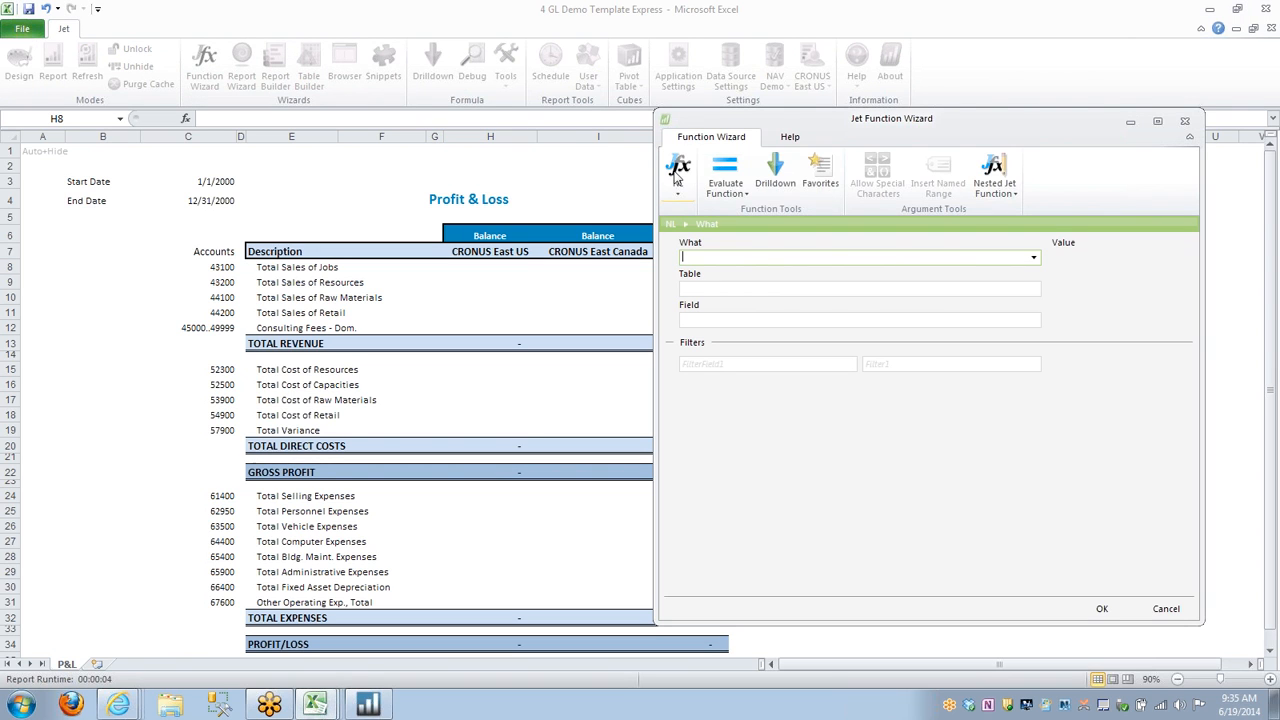
click(678, 186)
click(701, 248)
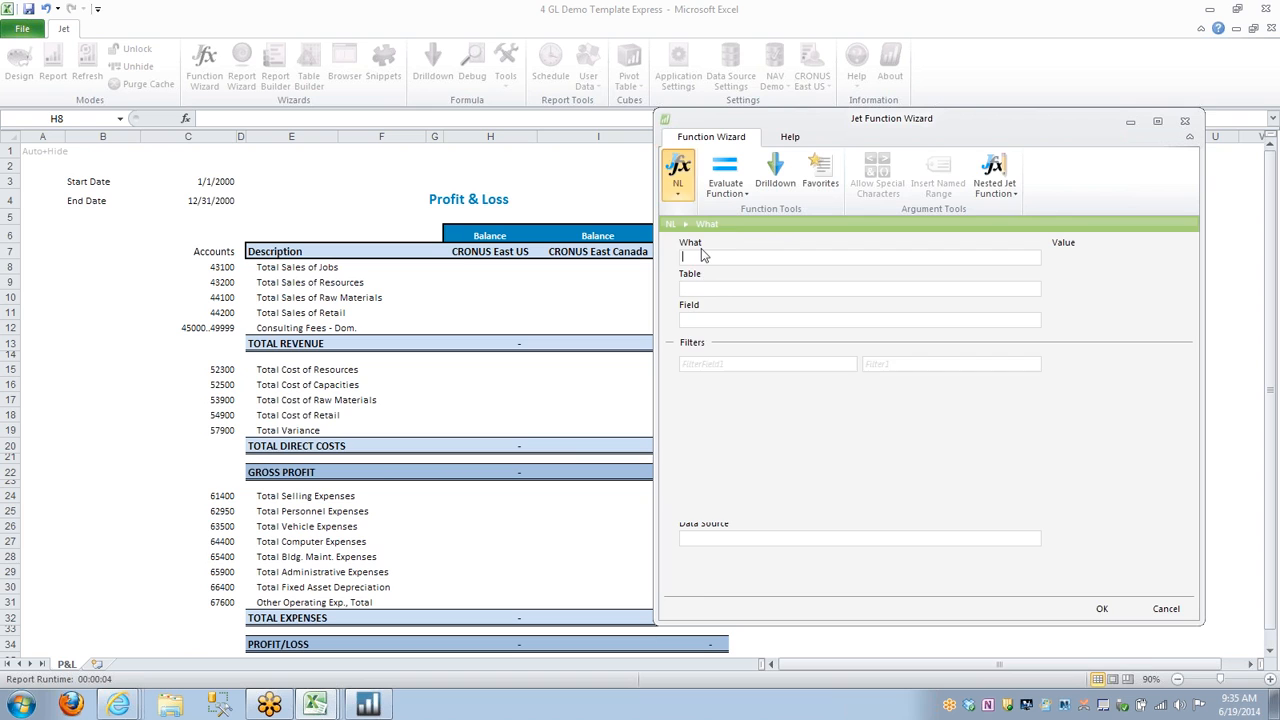
drag(1011, 120, 1097, 131)
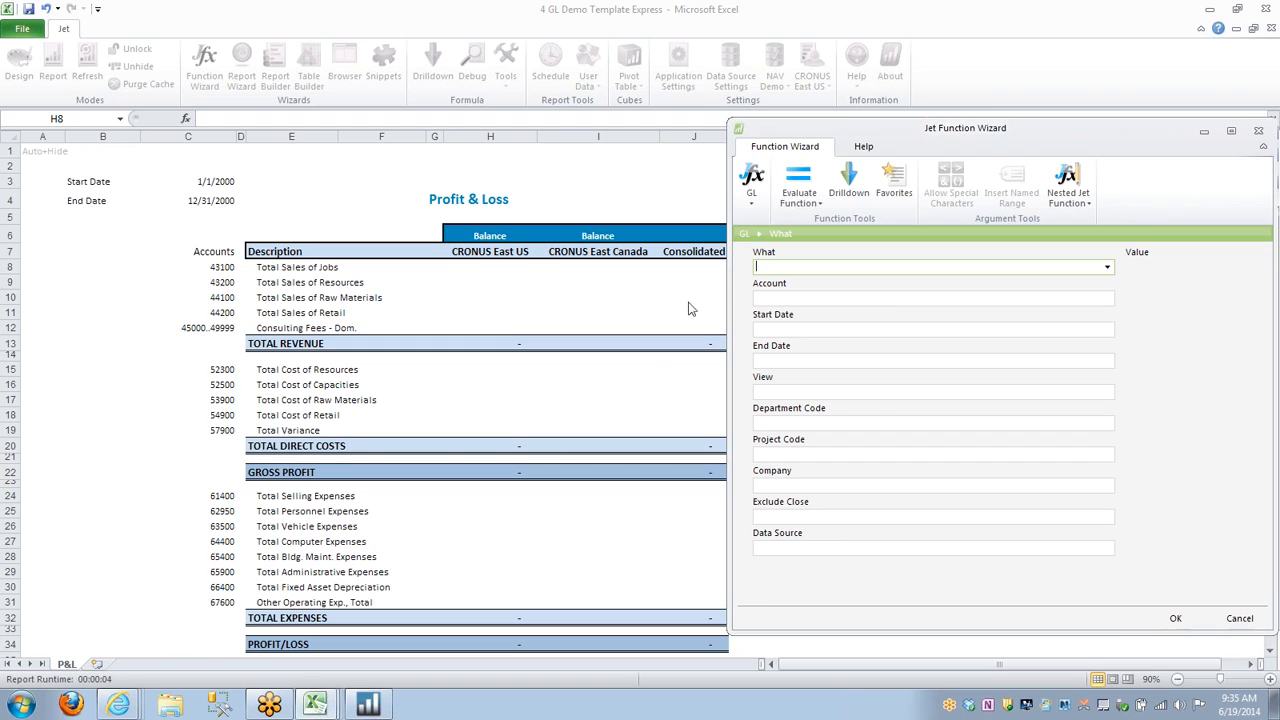
click(1107, 268)
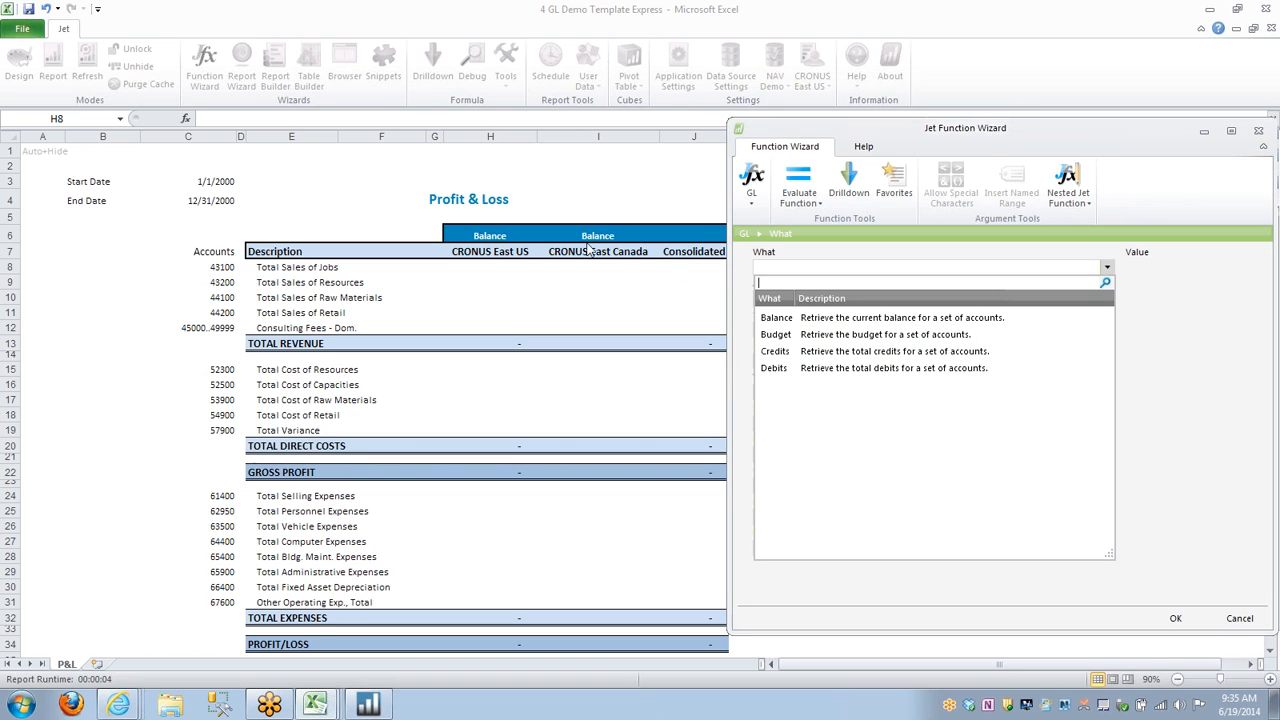
click(787, 320)
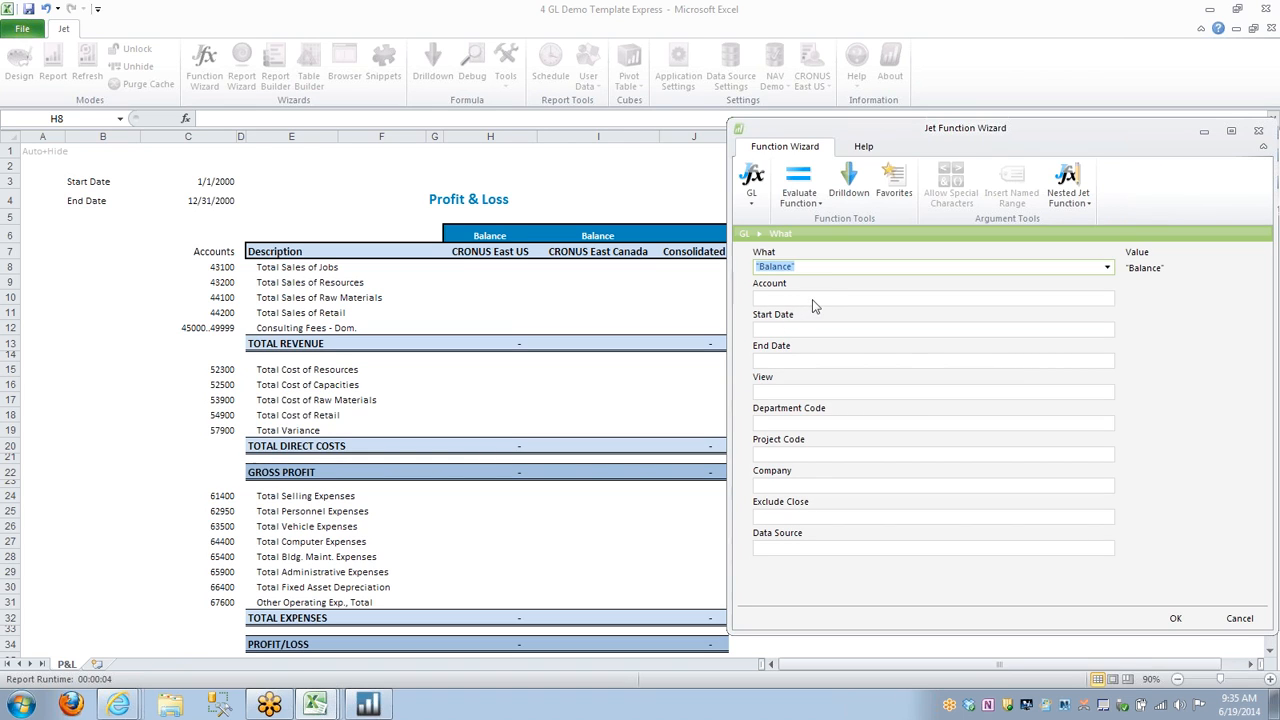
Set the GL function's Account argument to cell C8 with only the column locked, as $C8.
click(961, 297)
click(1107, 299)
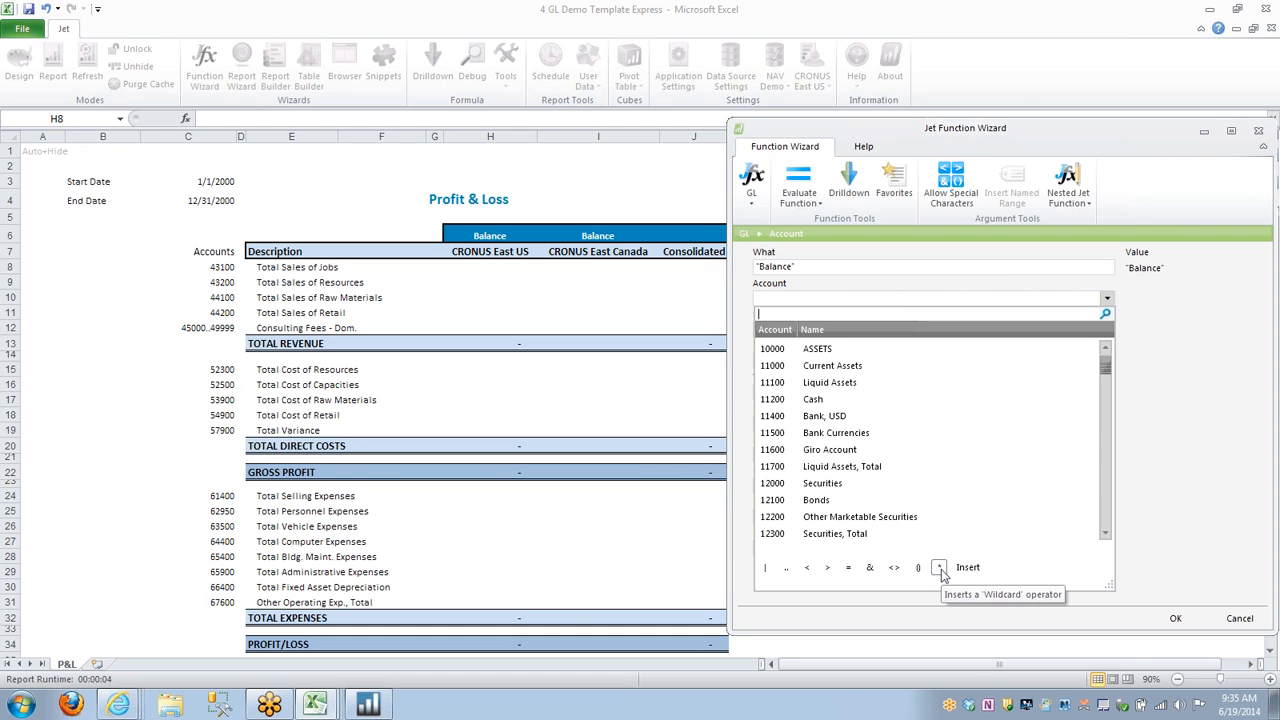
click(762, 296)
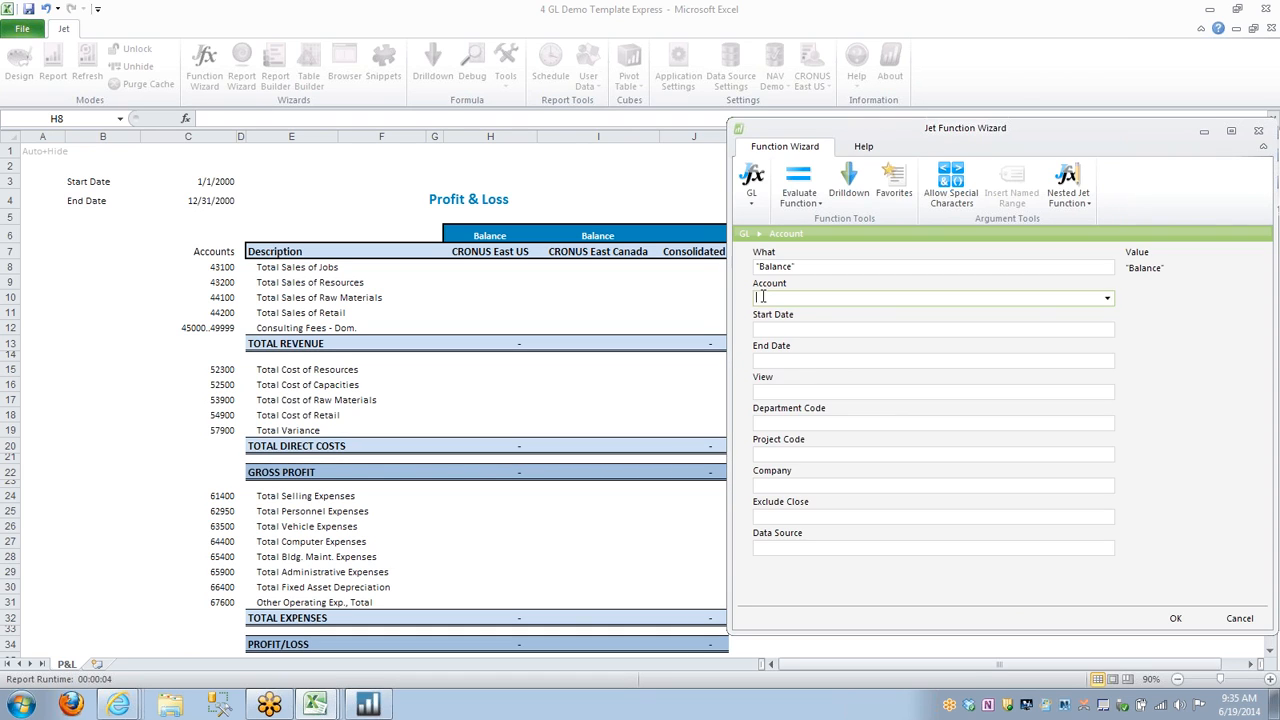
click(219, 267)
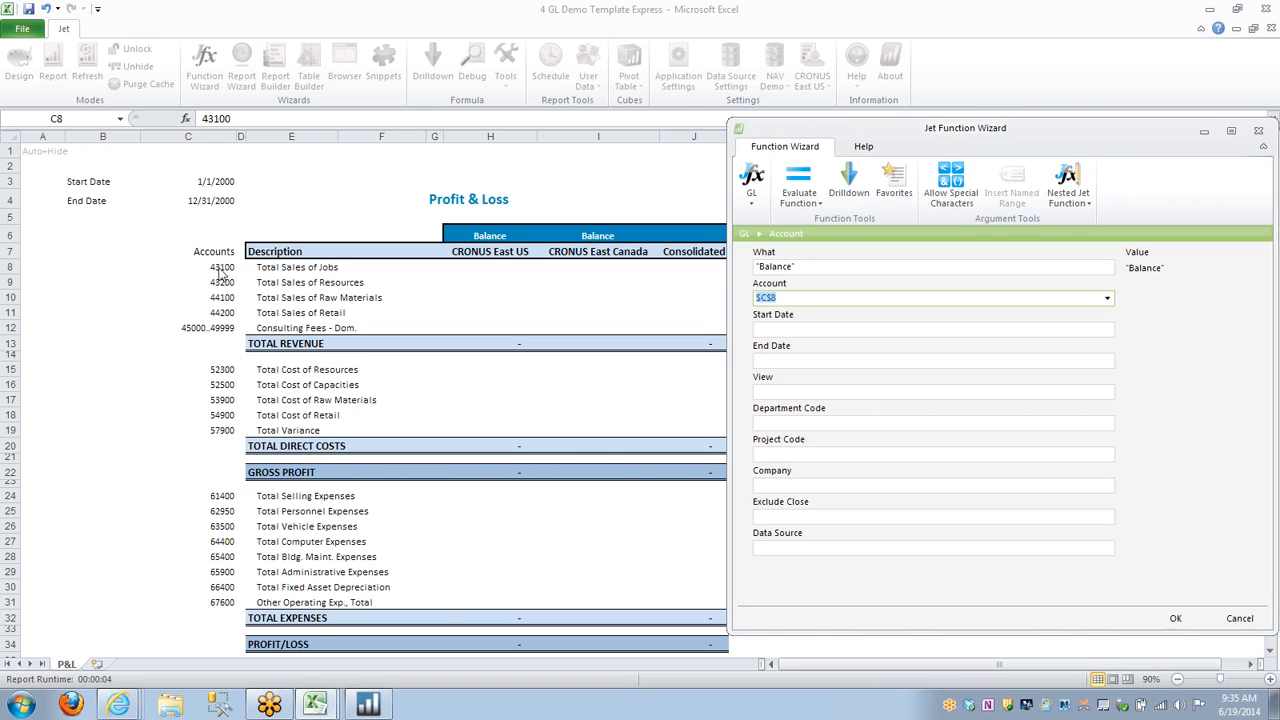
key(F4)
key(F4)
Set the GL function's Start Date to the absolute reference $C$3 and its End Date to $C$4.
click(842, 332)
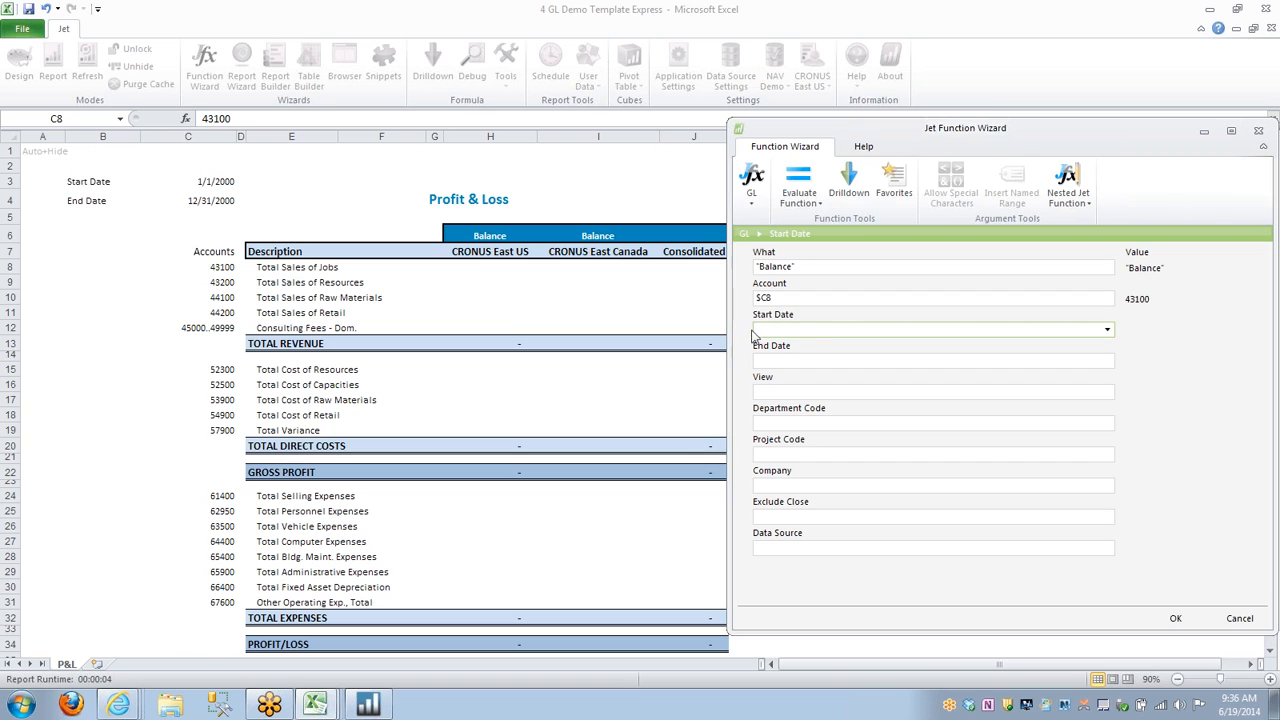
click(1107, 330)
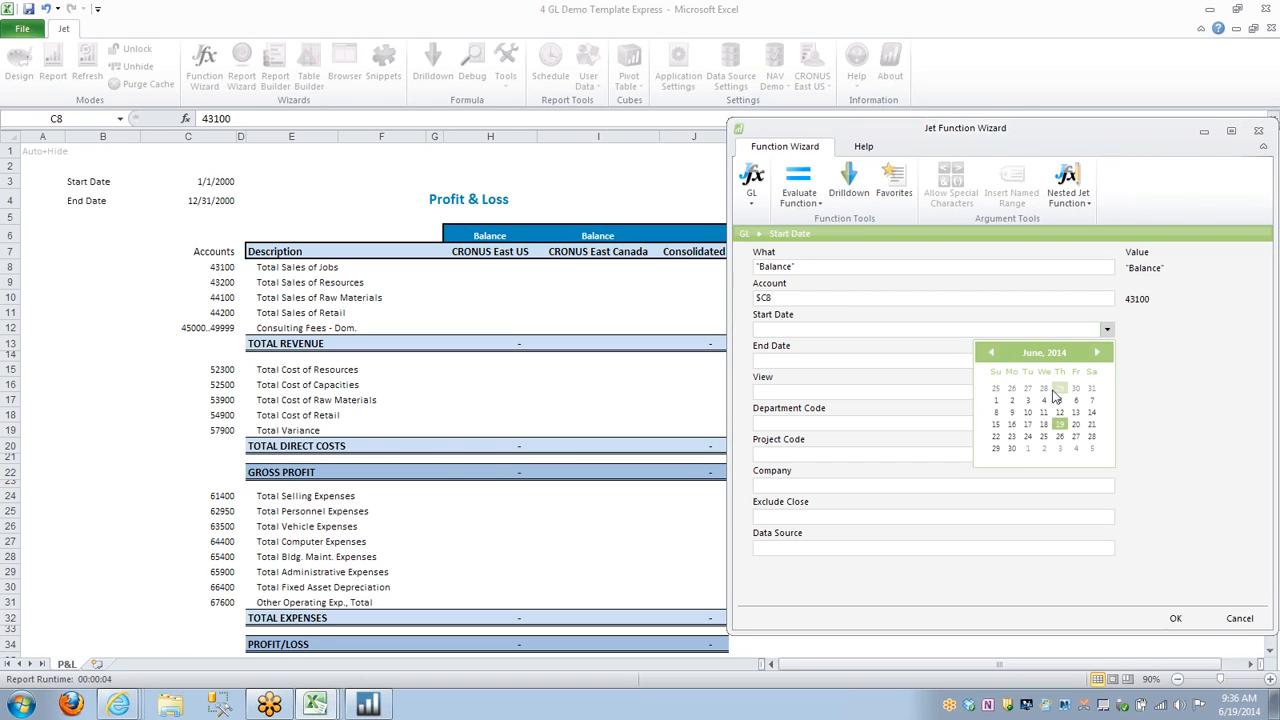
click(1107, 331)
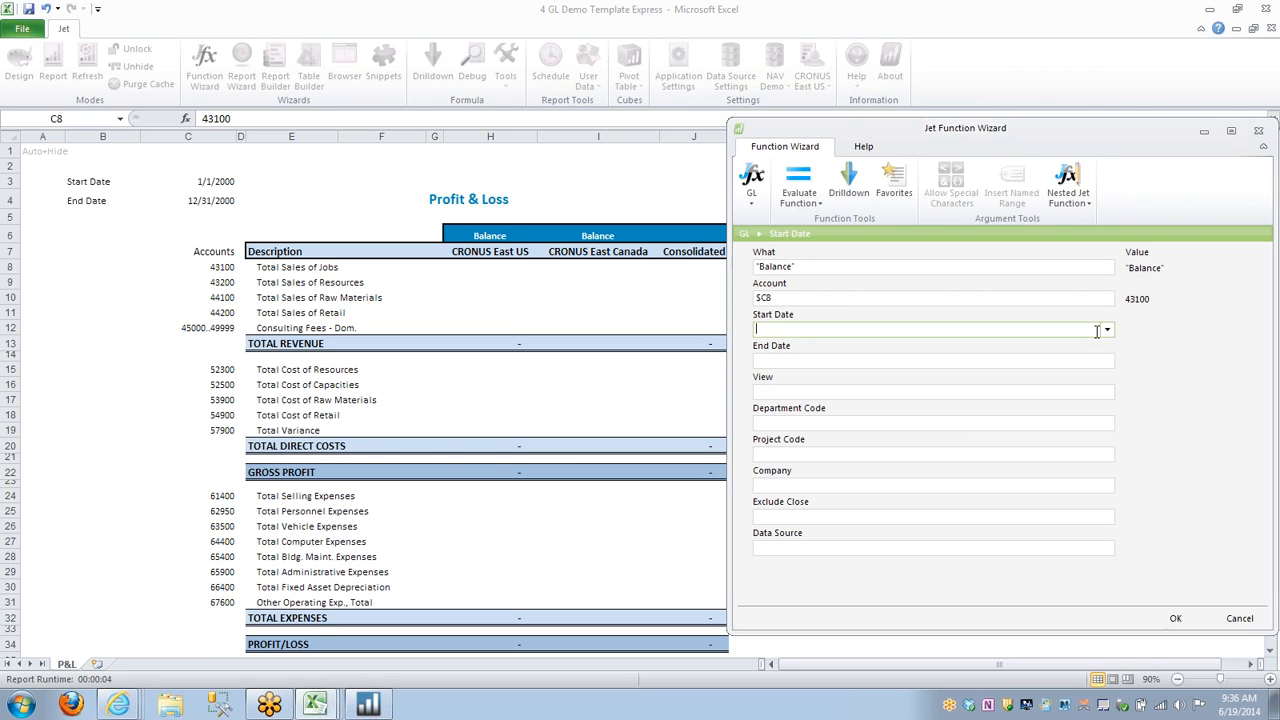
click(205, 182)
key(F4)
click(788, 357)
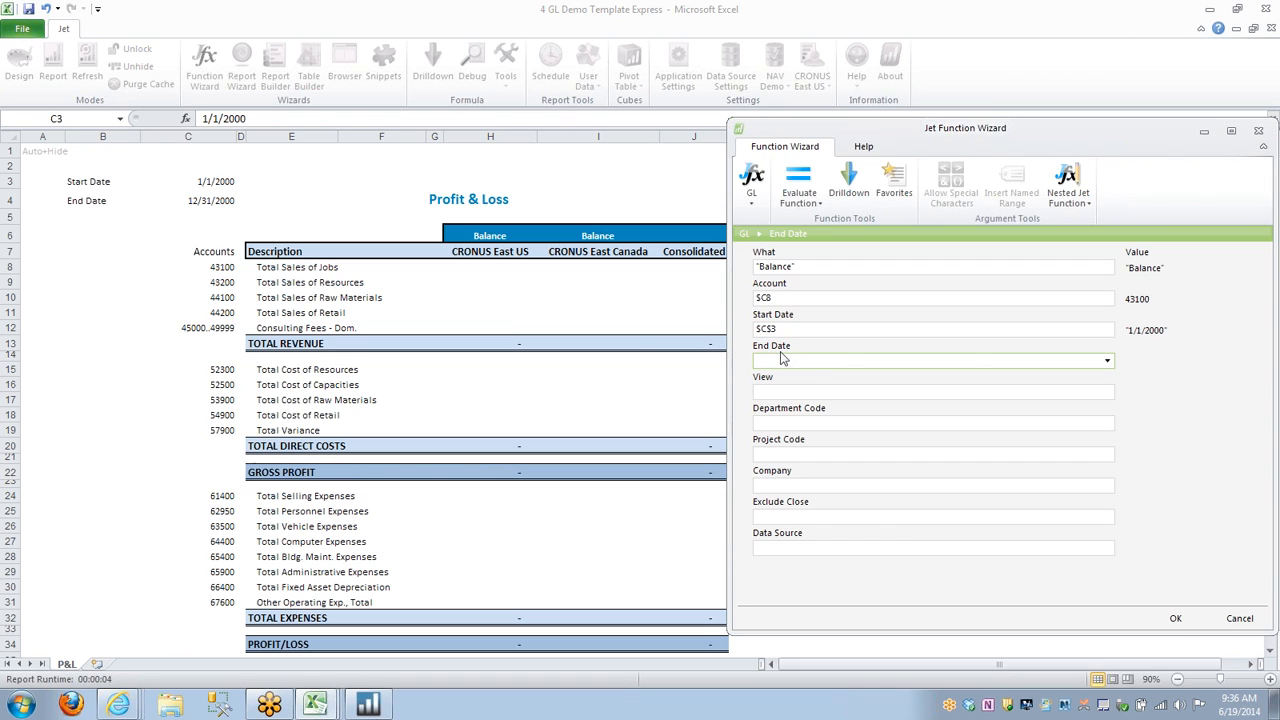
click(205, 200)
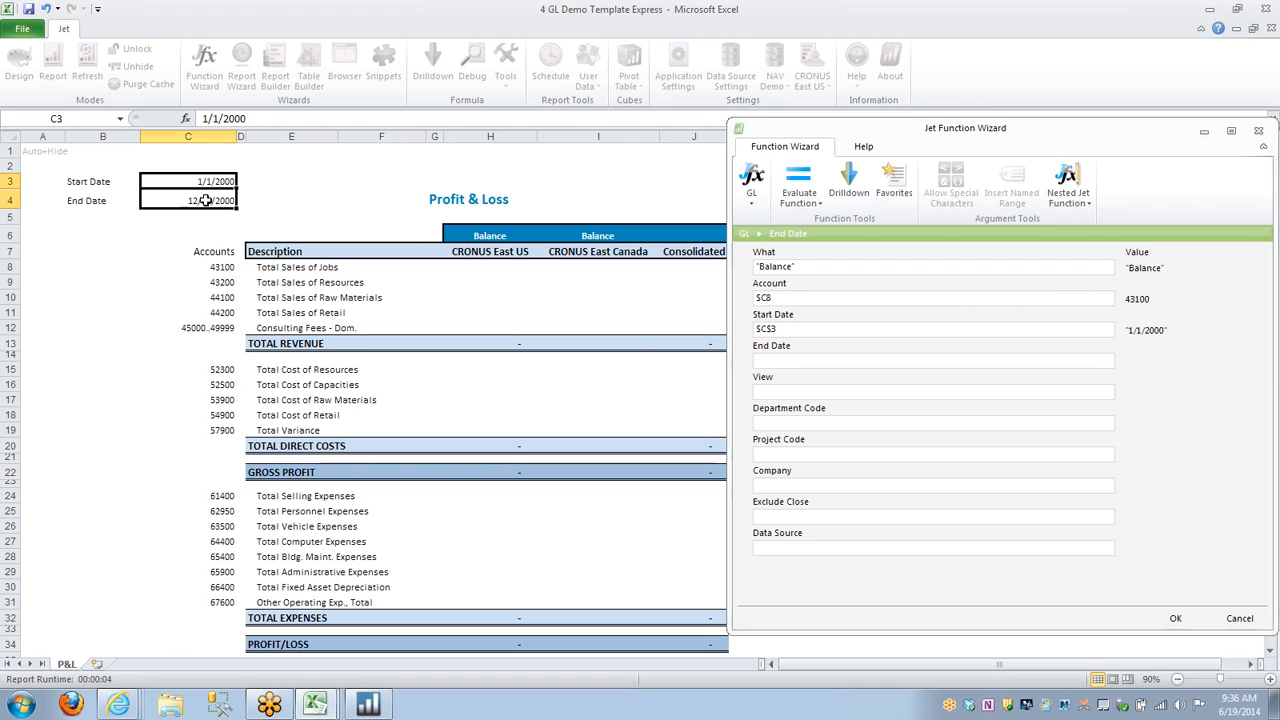
click(871, 328)
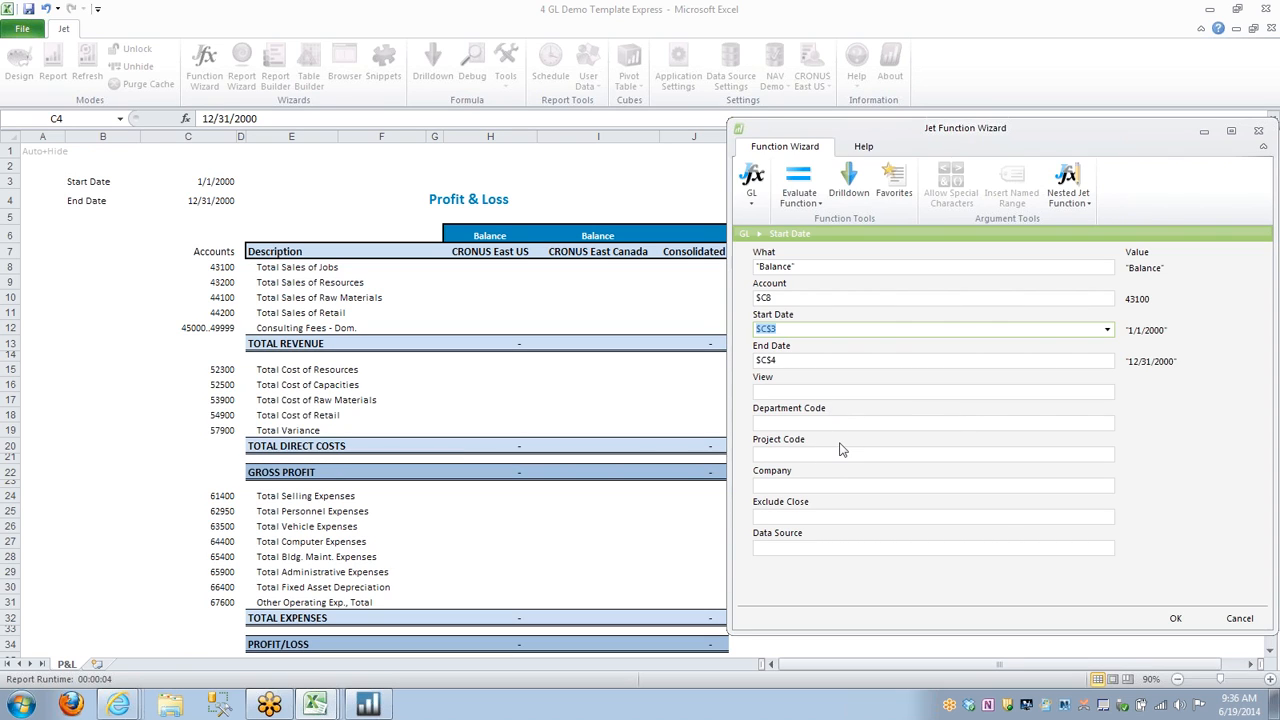
Try the CUSTOMER analysis view in the GL function's View argument, and clear the argument again.
click(1077, 393)
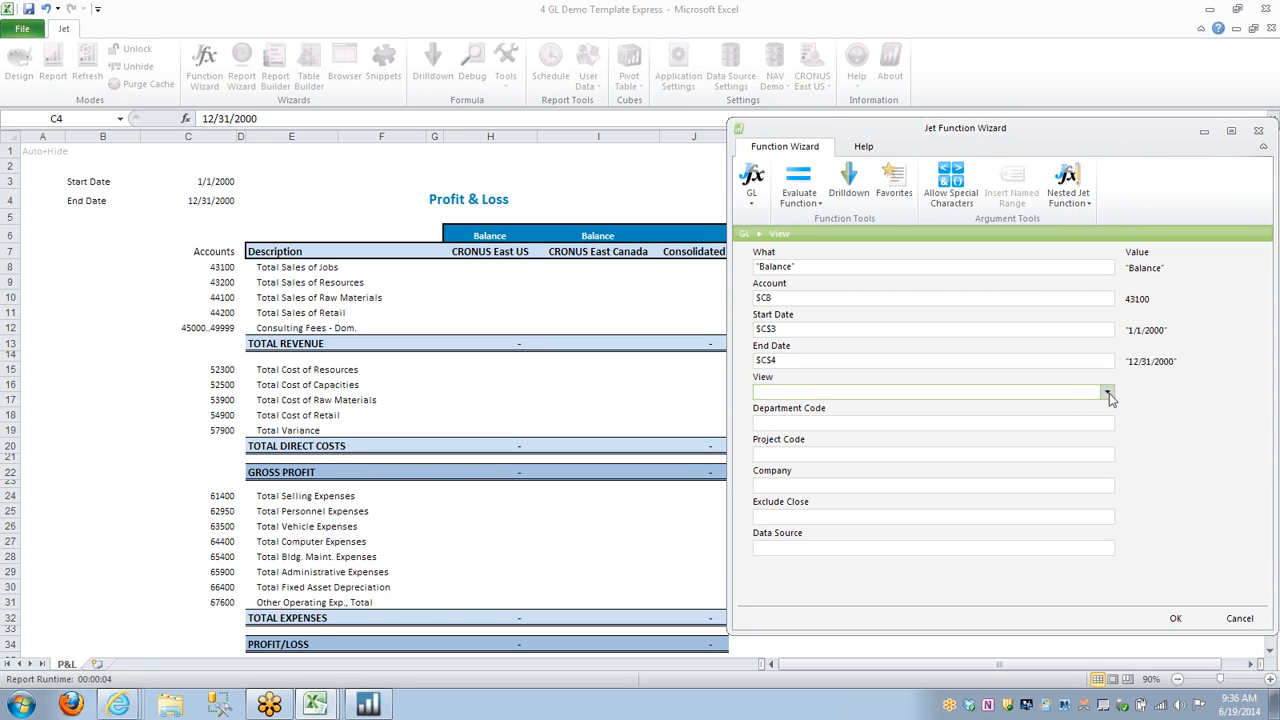
click(1108, 393)
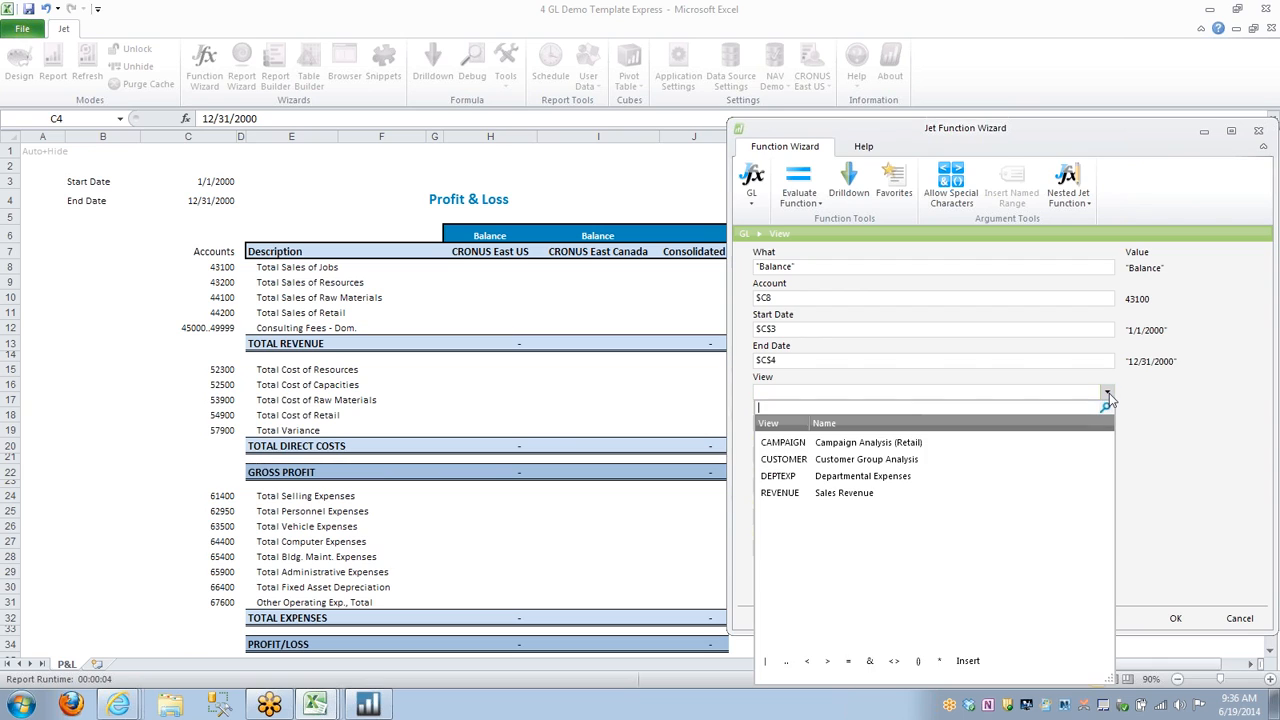
click(876, 461)
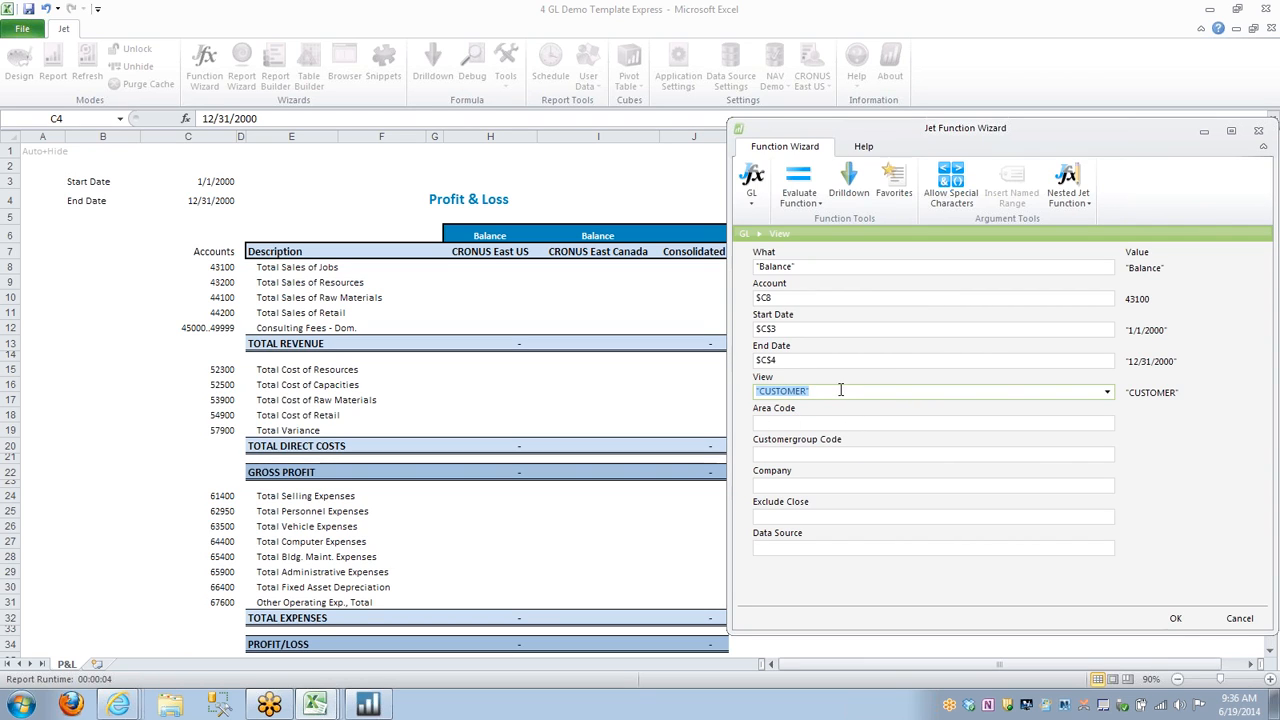
key(BackSpace)
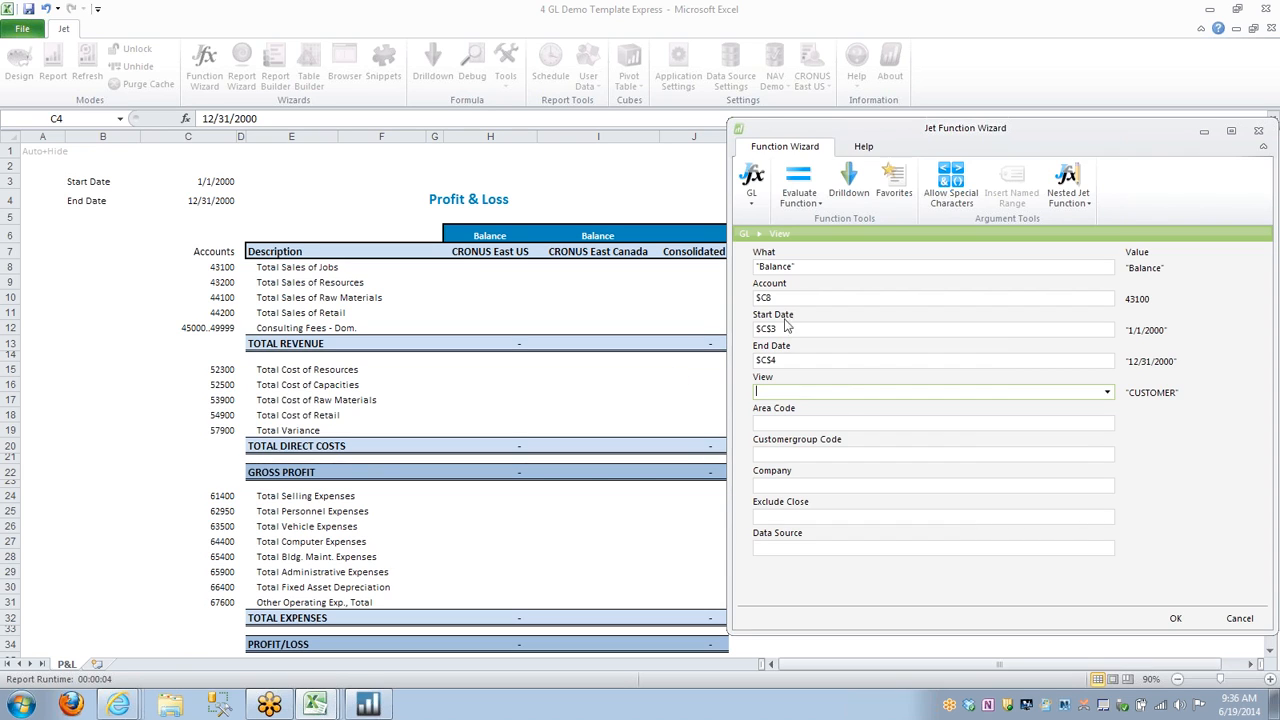
click(808, 423)
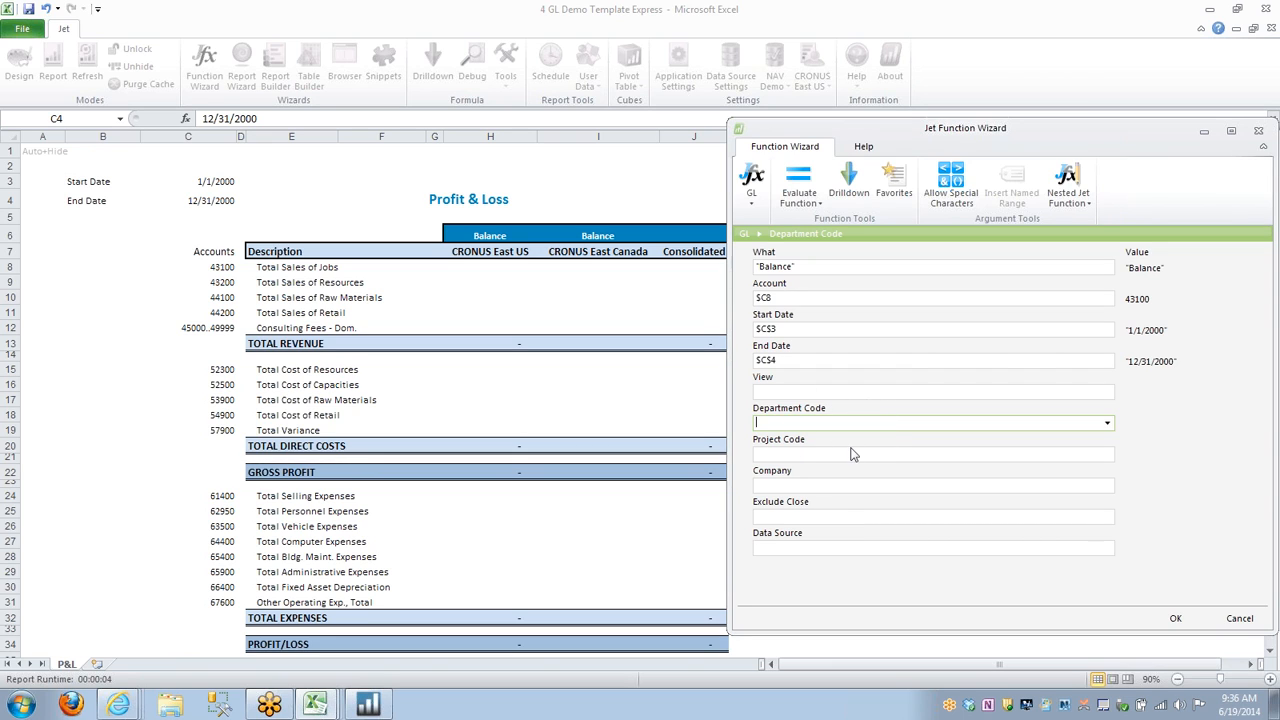
Set the Company argument to the CRONUS East US heading as H$7 and insert the GL function into H8.
click(855, 485)
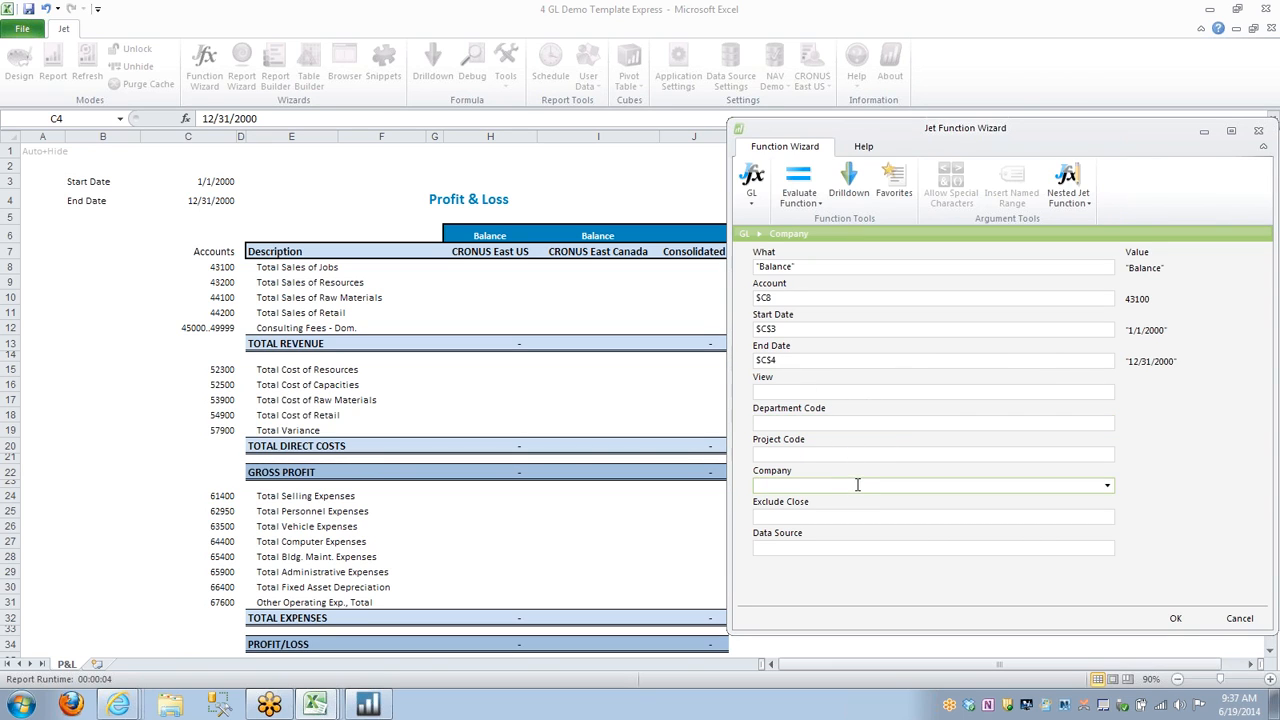
click(1107, 485)
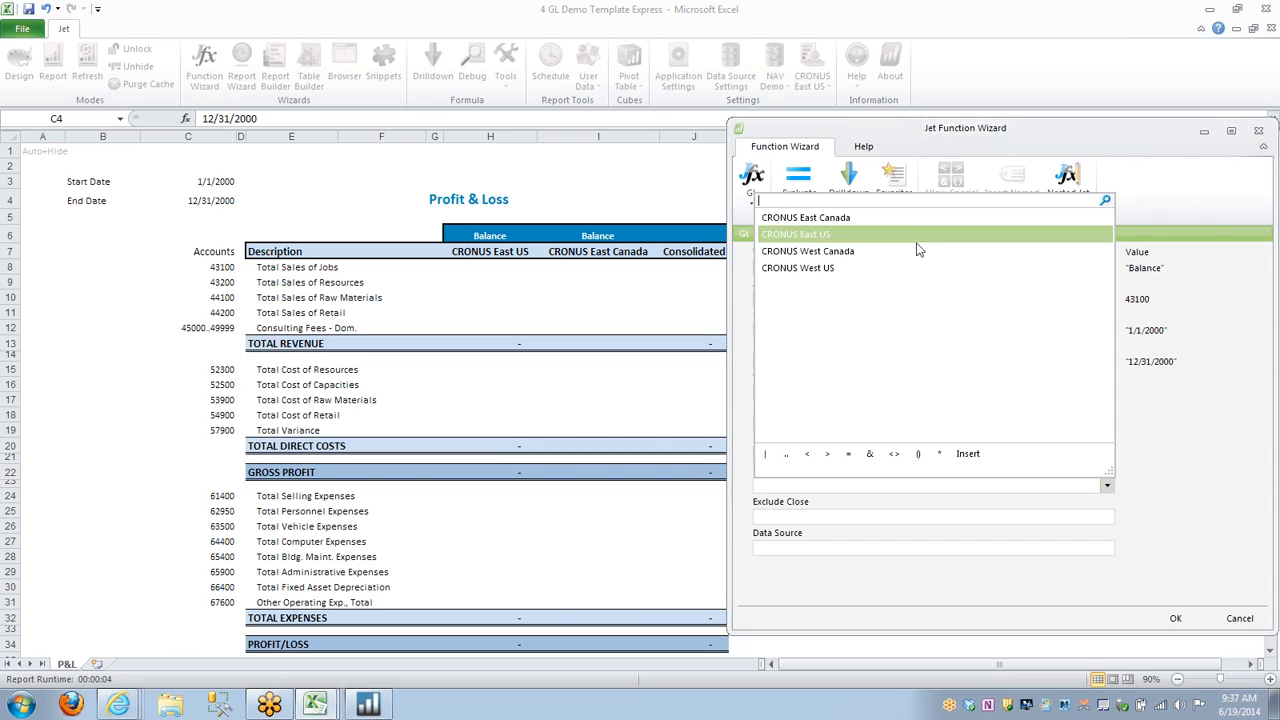
click(1113, 485)
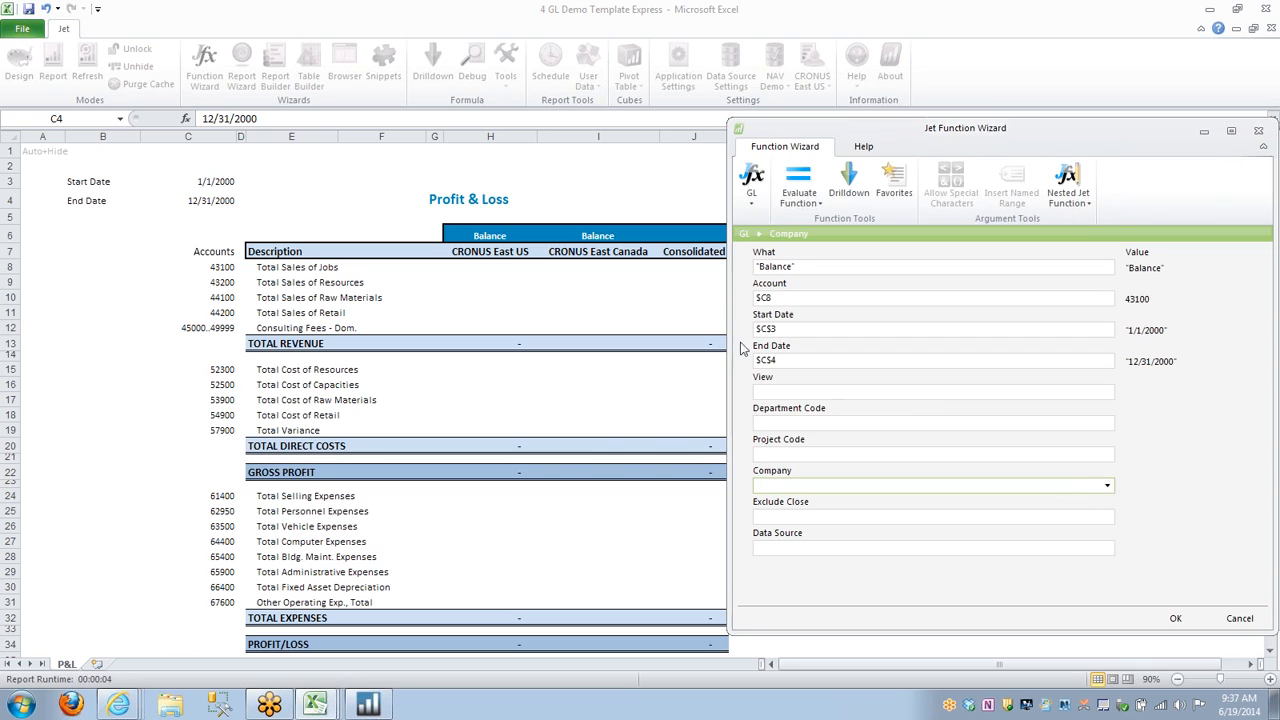
click(497, 258)
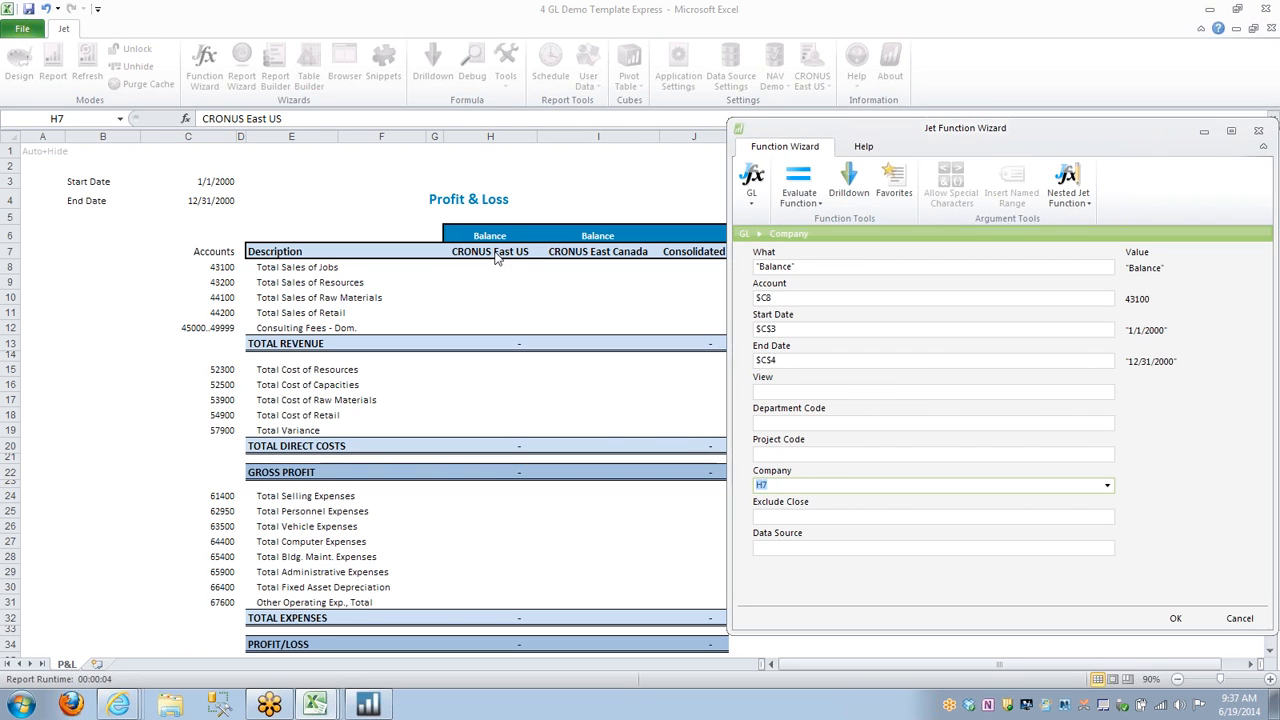
key(F4)
key(F4)
click(1176, 619)
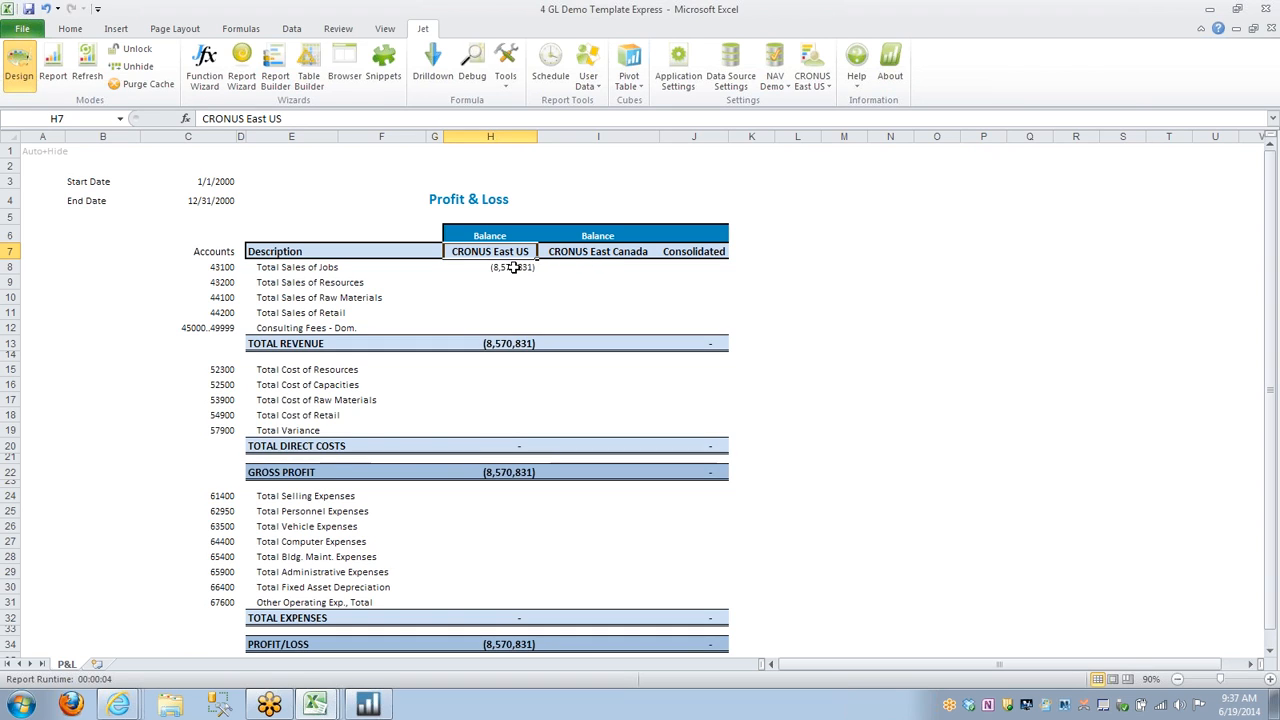
Put a minus sign before GL in the H8 formula to reverse the sign of the balance.
click(514, 268)
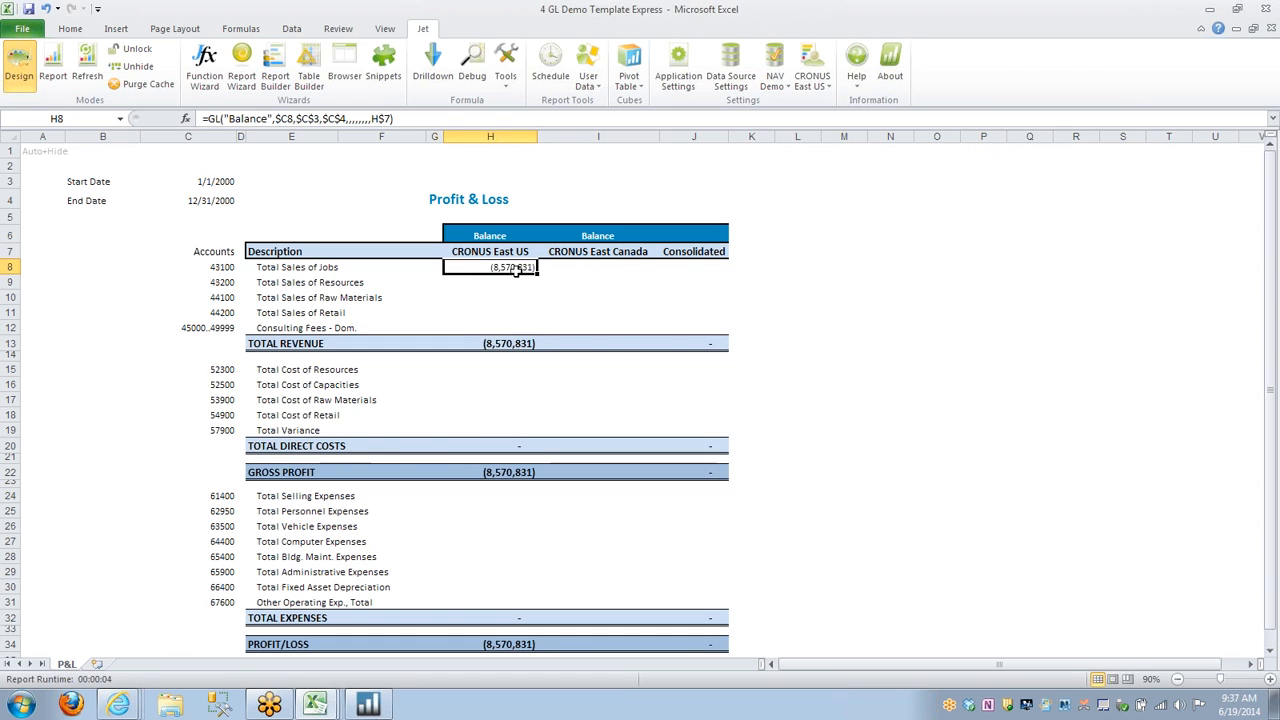
click(211, 118)
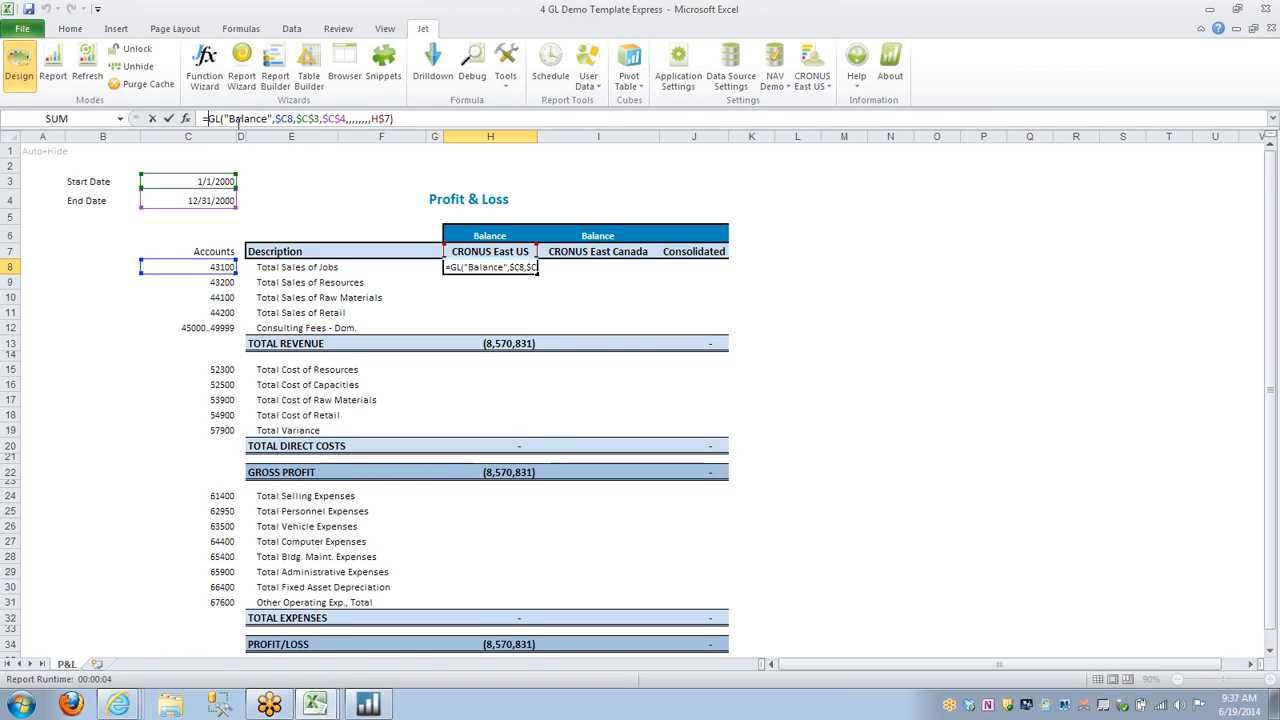
key(Return)
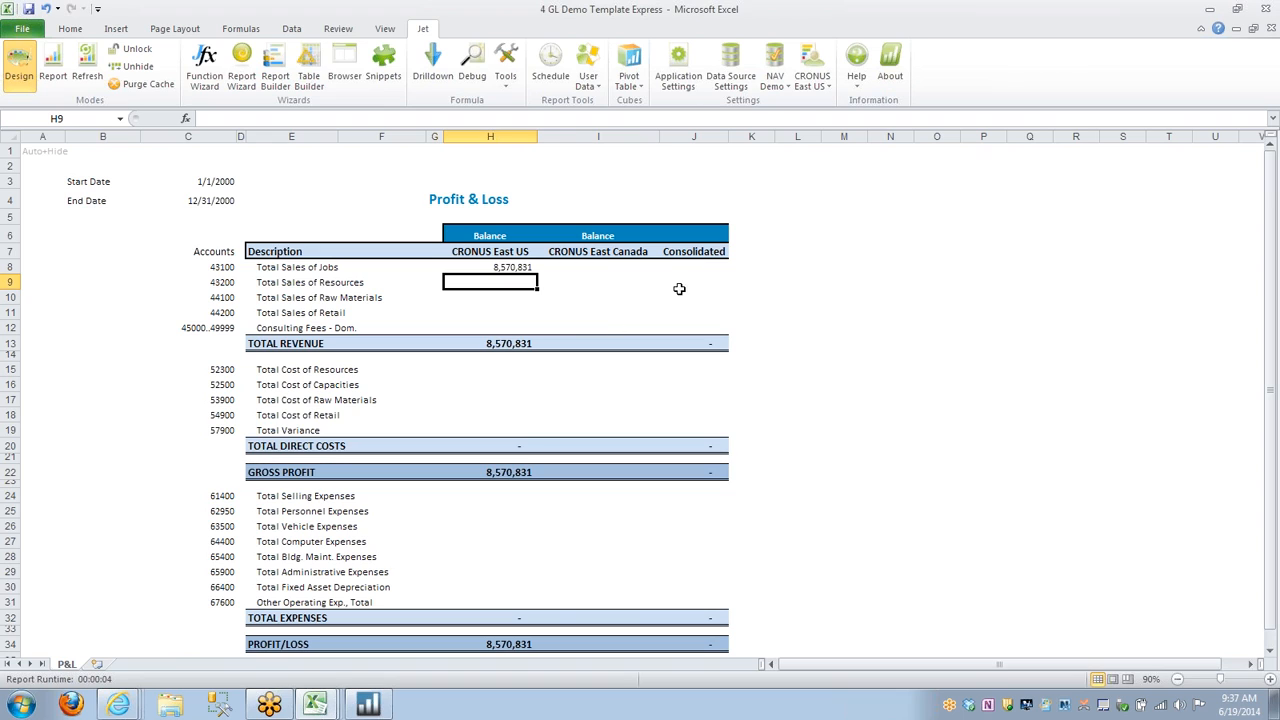
Copy the H8 GL formula and the total formulas below it across to the CRONUS East Canada column.
click(495, 267)
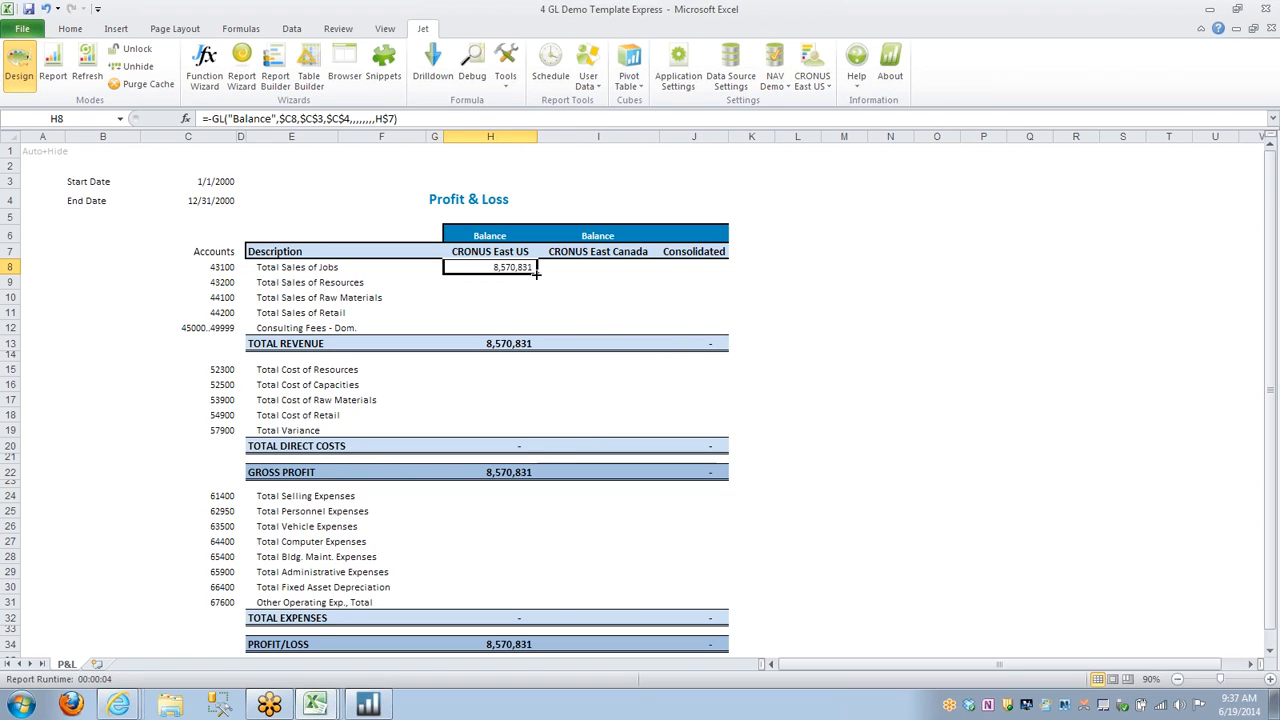
drag(537, 272, 624, 270)
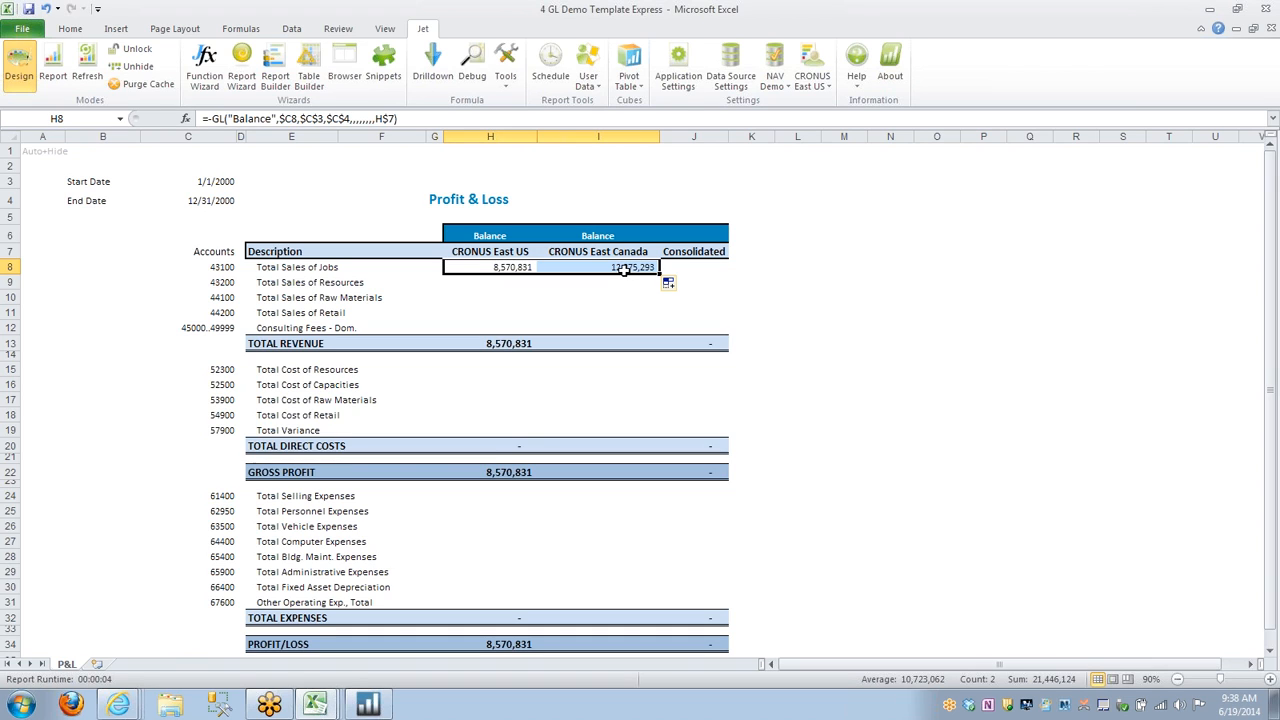
drag(505, 340, 520, 646)
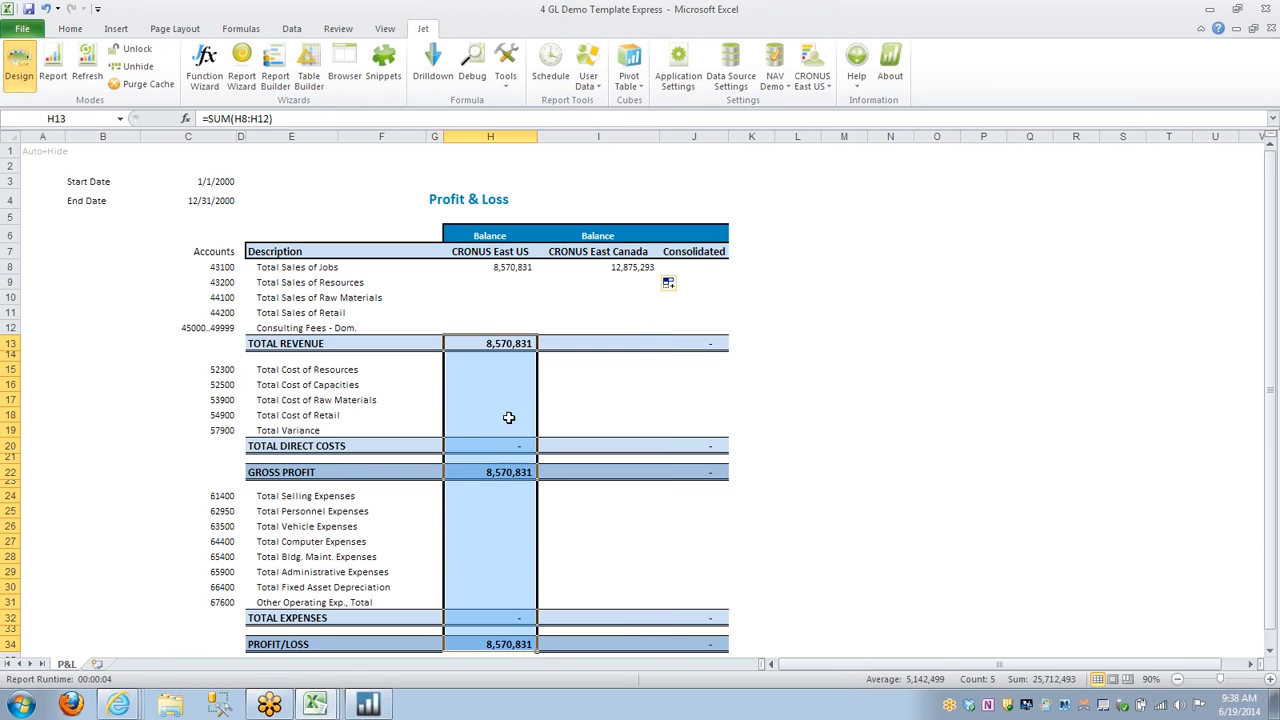
drag(502, 288, 600, 648)
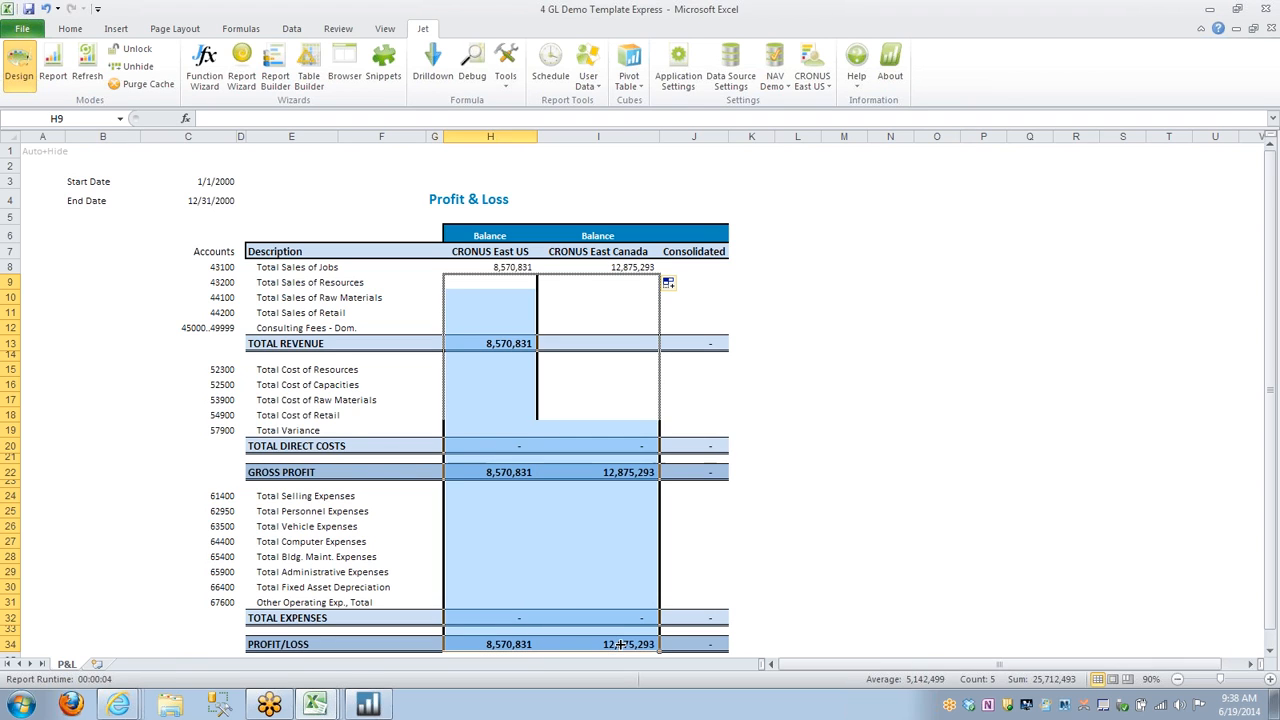
Add an AutoSum of the two company balances for Total Sales of Jobs in the Consolidated column, cell J8.
click(680, 314)
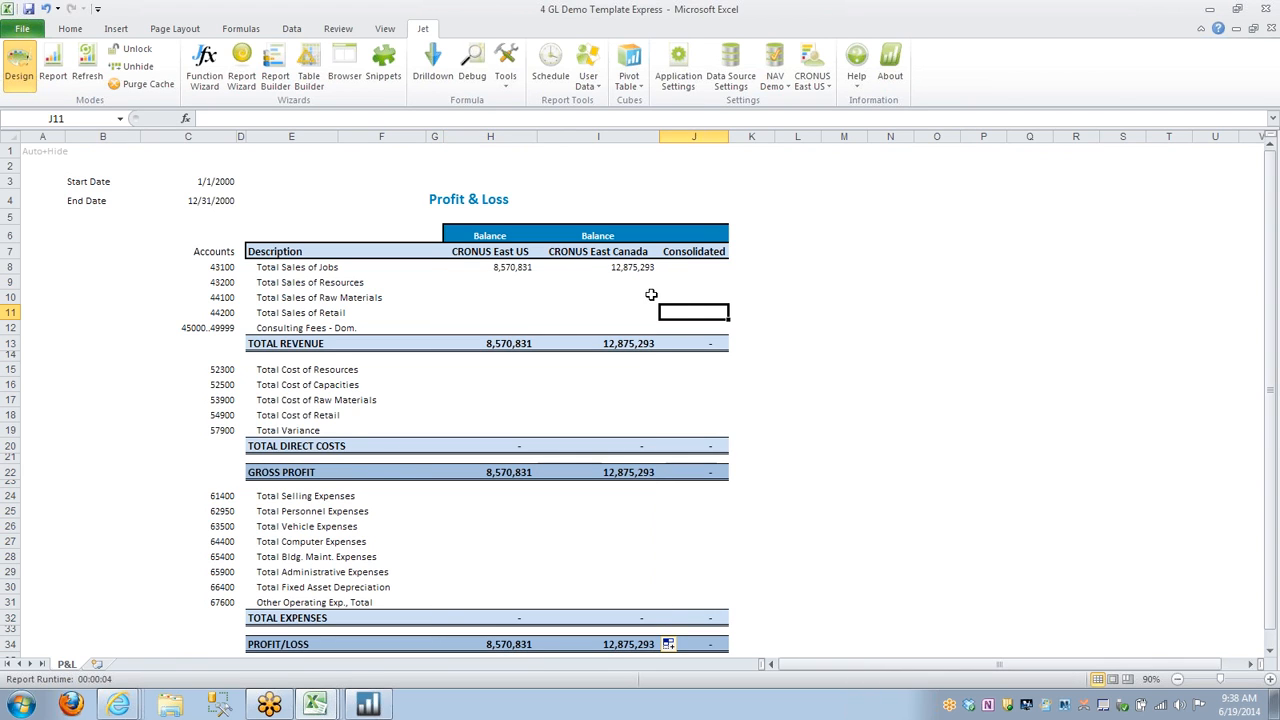
click(515, 268)
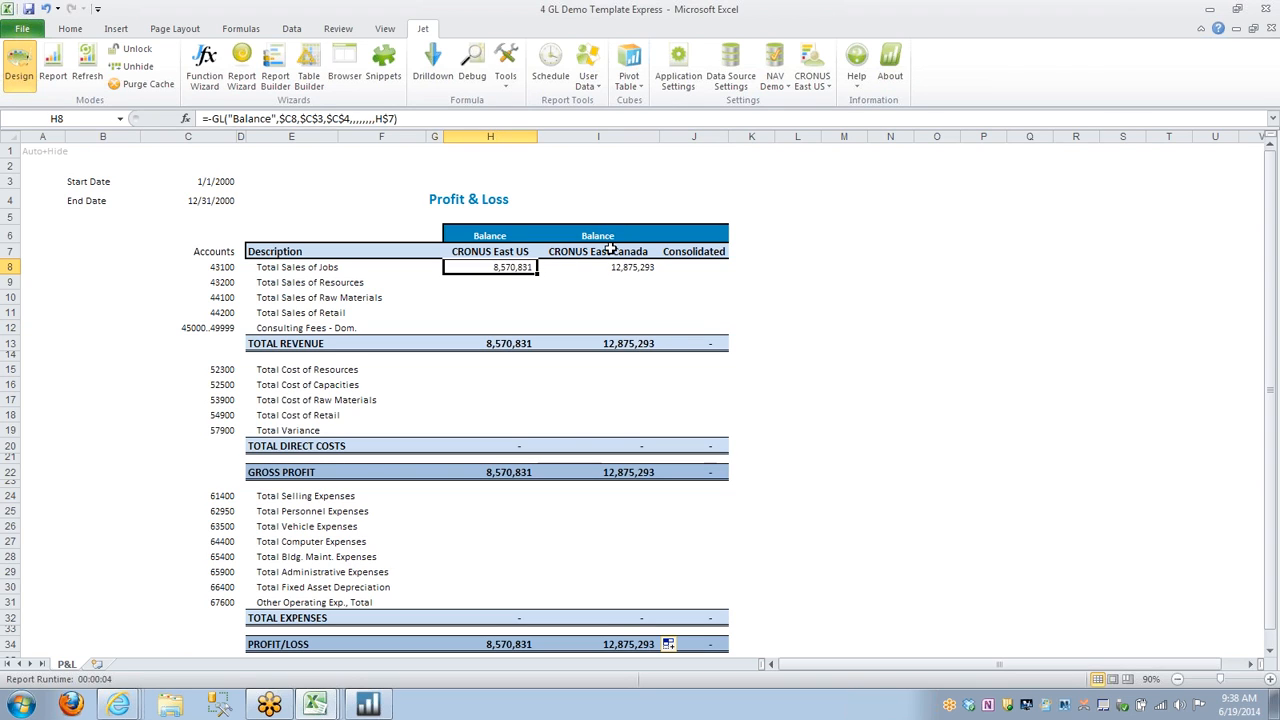
click(695, 268)
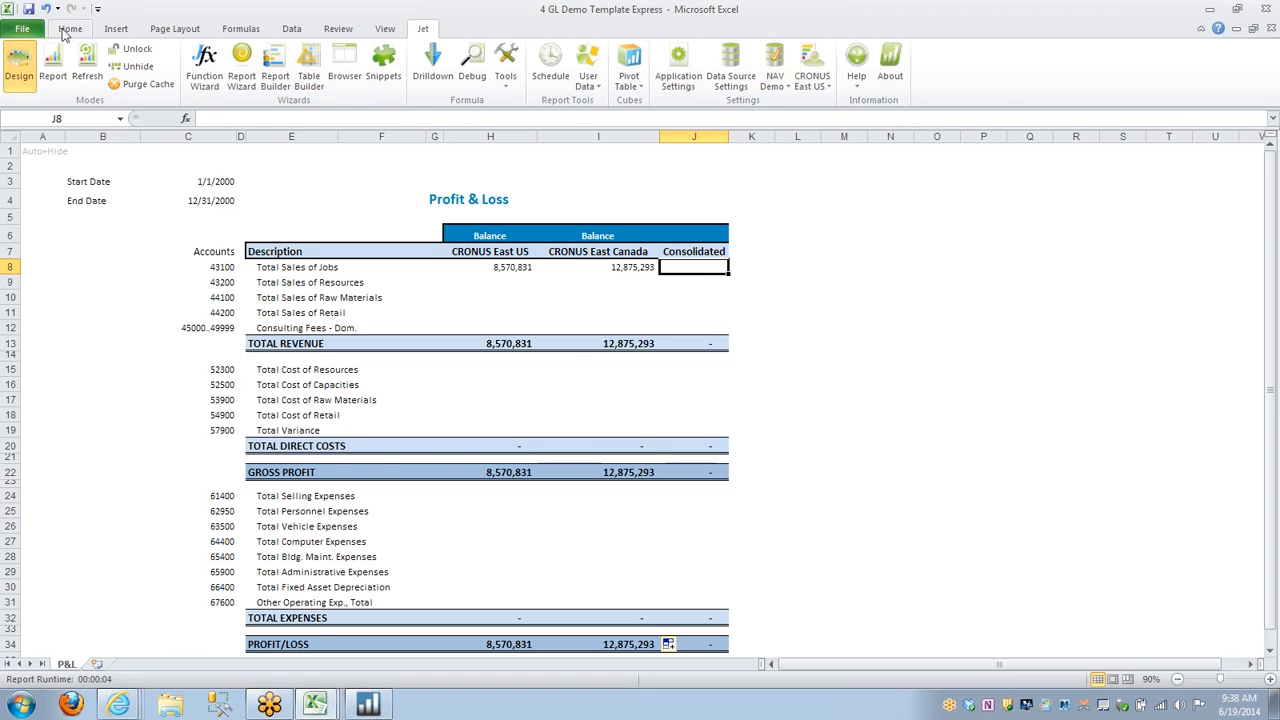
click(70, 29)
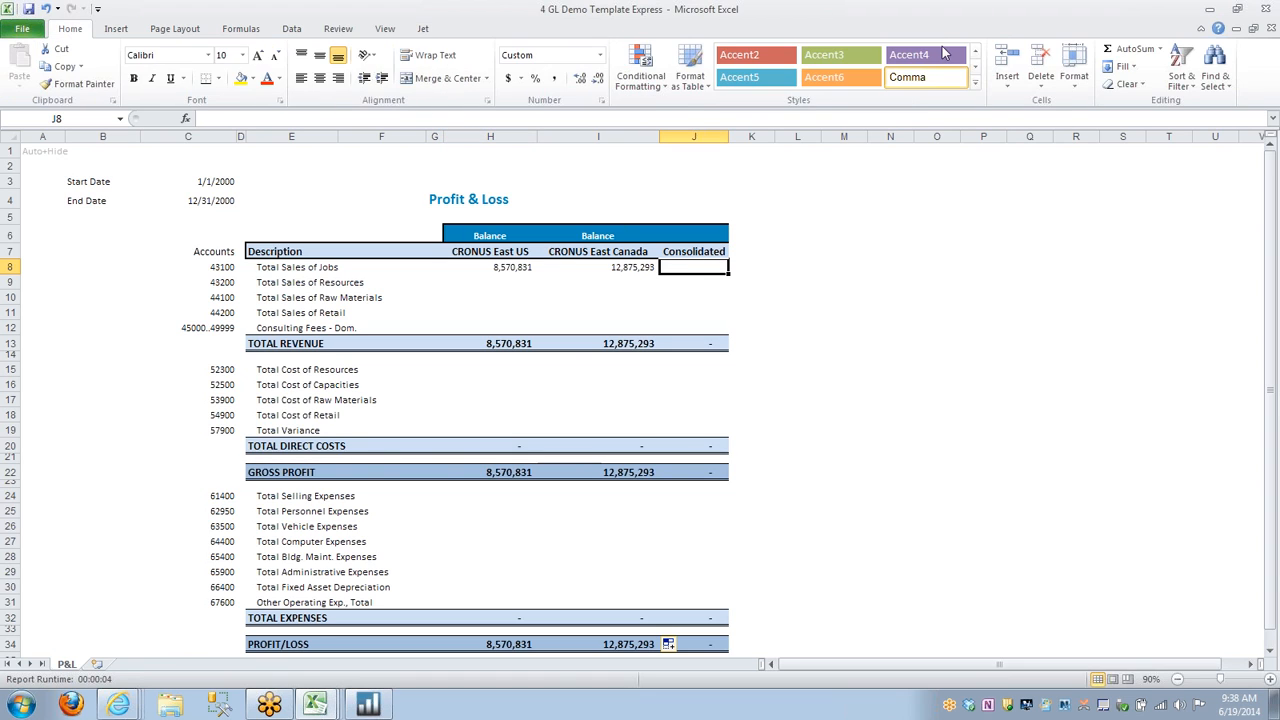
click(1132, 48)
key(Return)
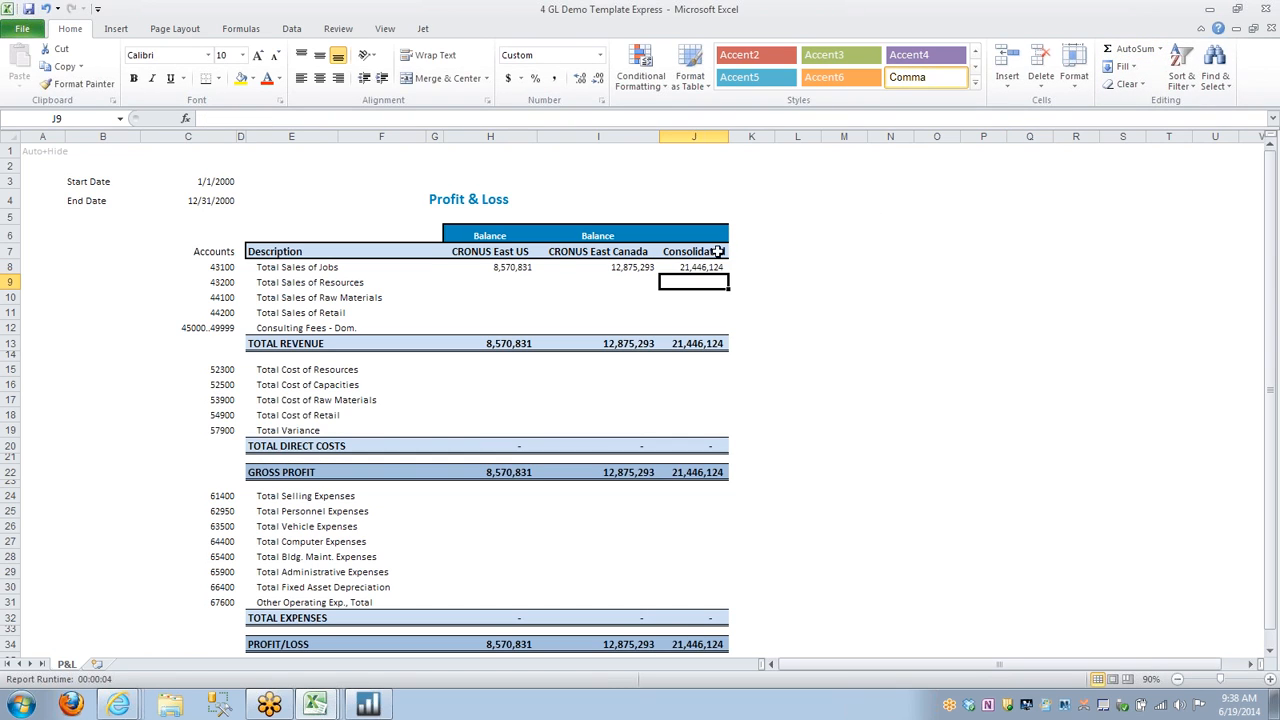
Fill the H8:J8 formulas down through row 12 and copy them into the direct cost rows 15 to 19.
drag(510, 267, 722, 329)
drag(510, 327, 695, 328)
key(ctrl+c)
click(490, 369)
key(ctrl+v)
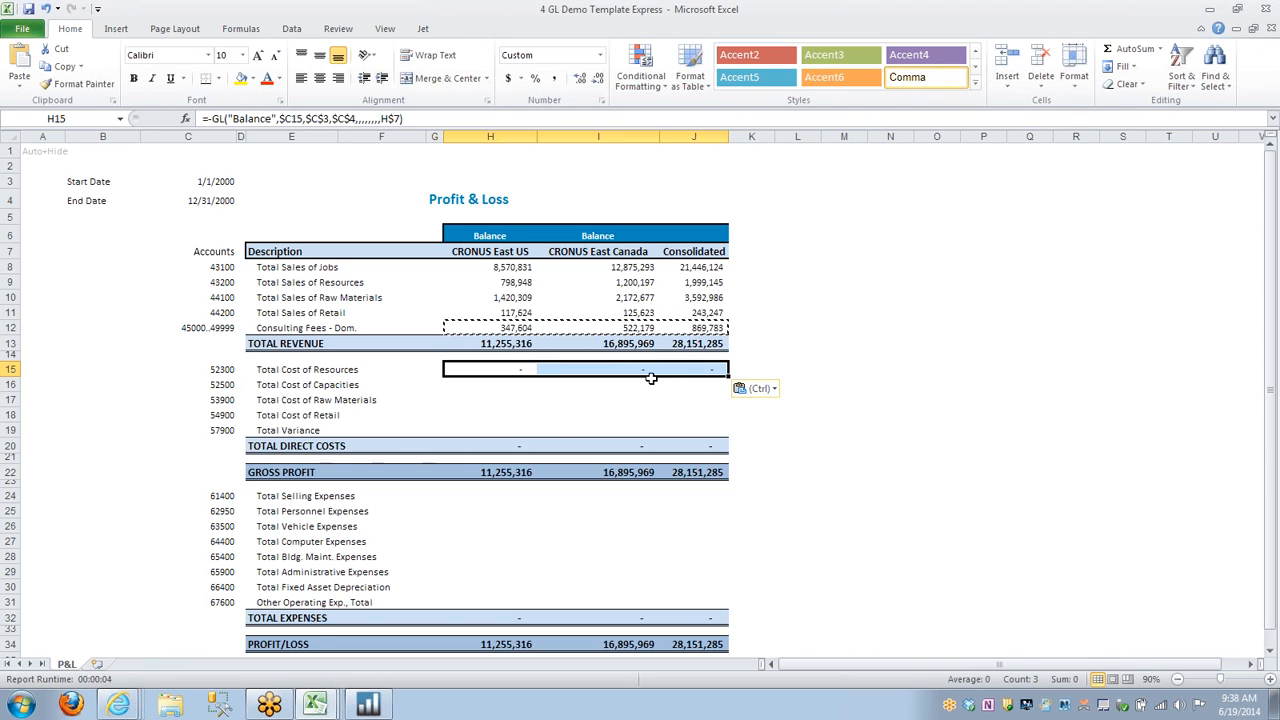
drag(728, 376, 724, 432)
Copy the Total Variance row formulas in H19:J19 into the expense rows H24:J31.
drag(527, 430, 672, 430)
key(ctrl+c)
drag(481, 498, 733, 605)
key(ctrl+v)
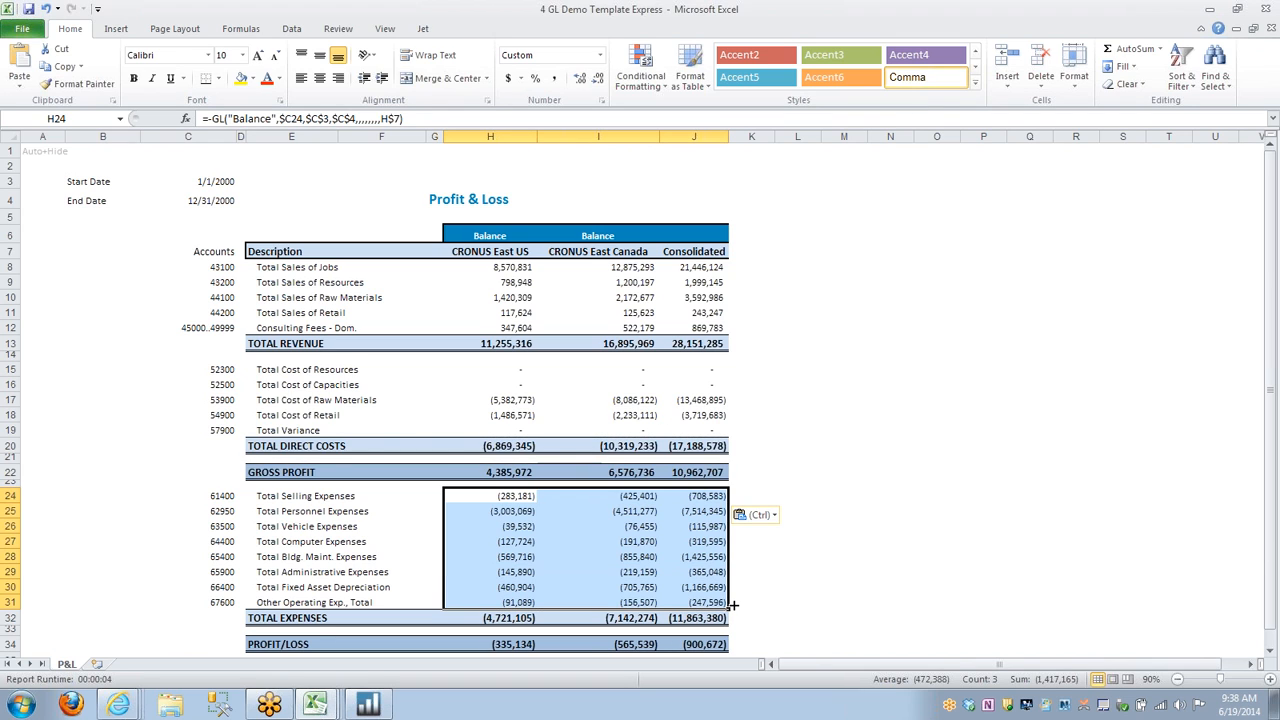
click(803, 491)
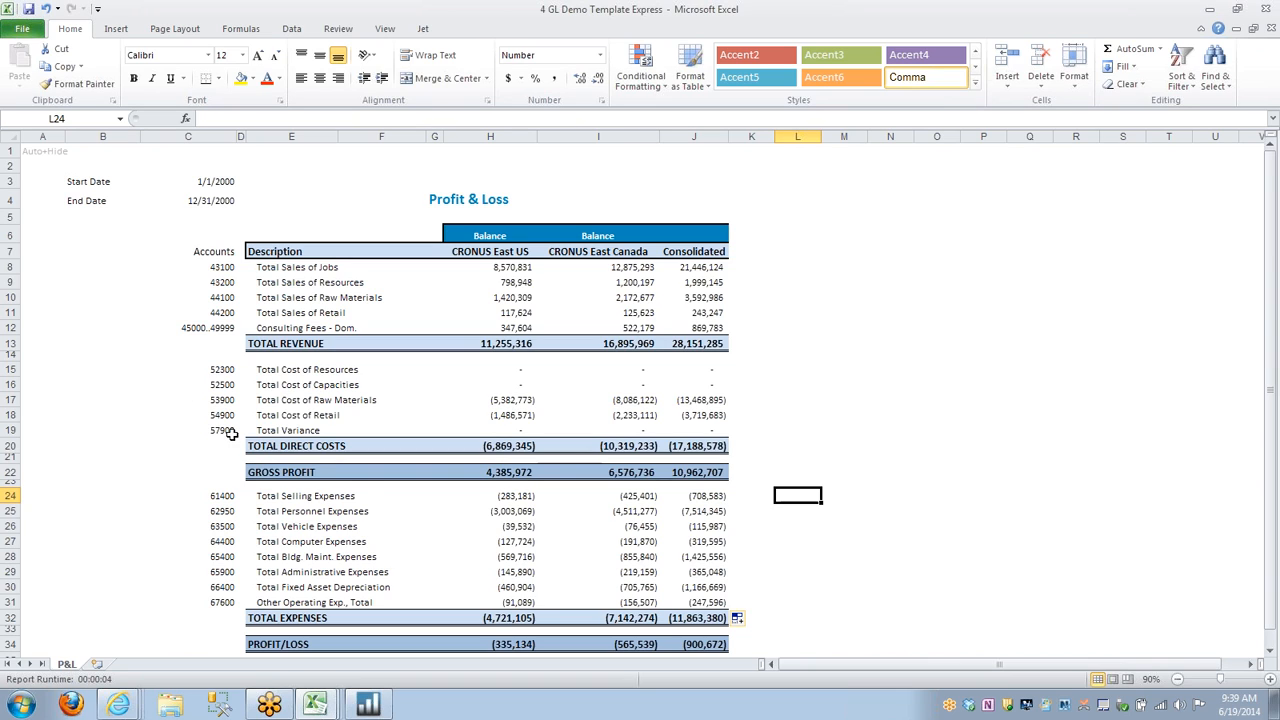
Switch to the 1 Jet Expresss Training workbook and open its Advanced Reporting and BI sheet.
click(315, 703)
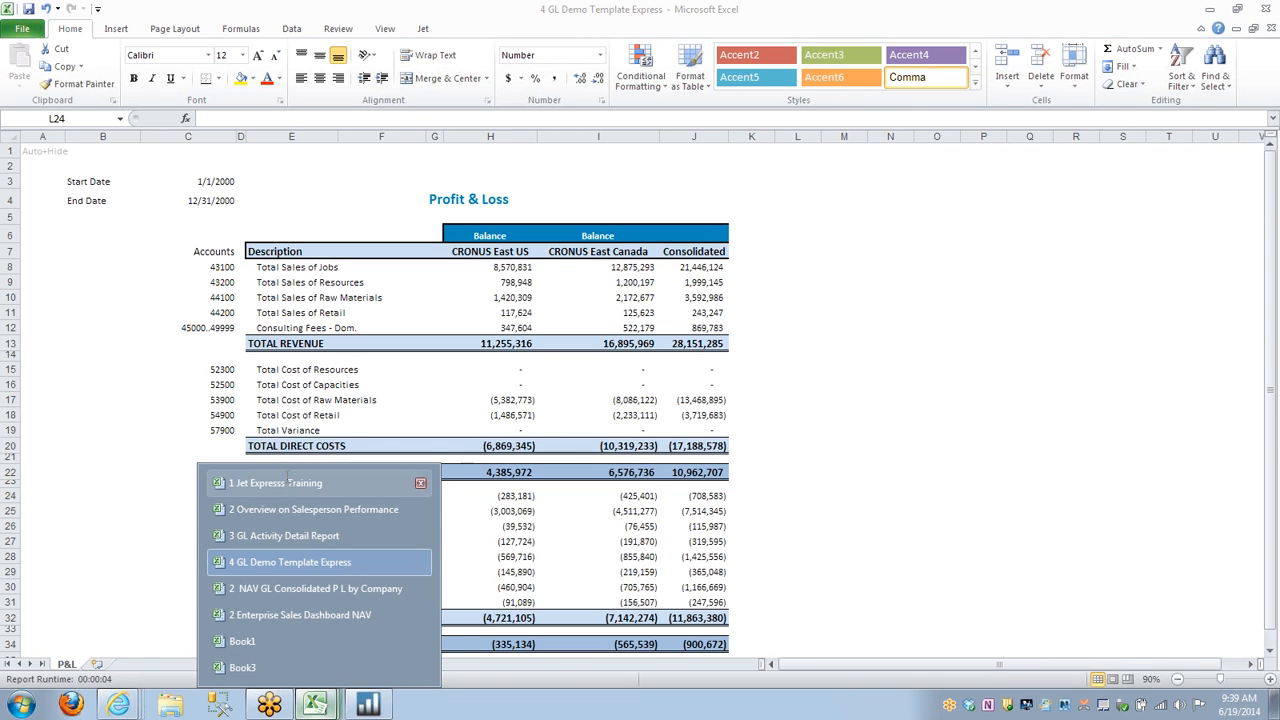
click(287, 482)
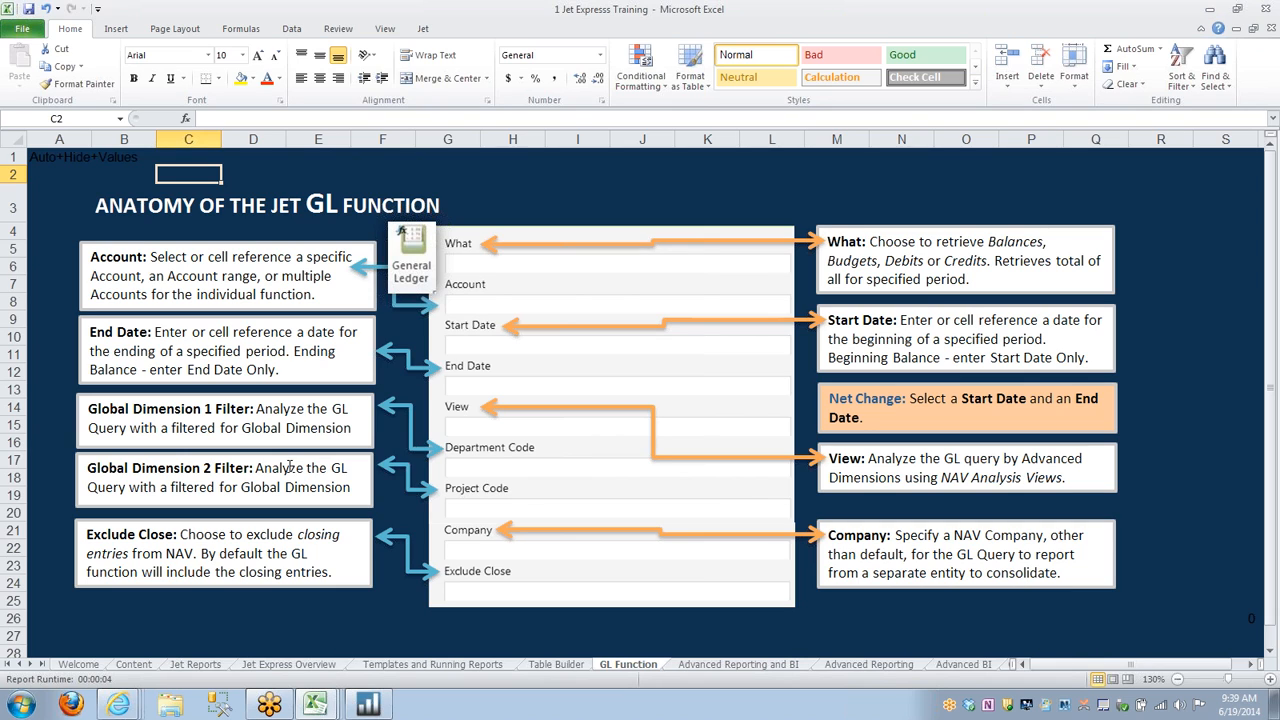
click(735, 665)
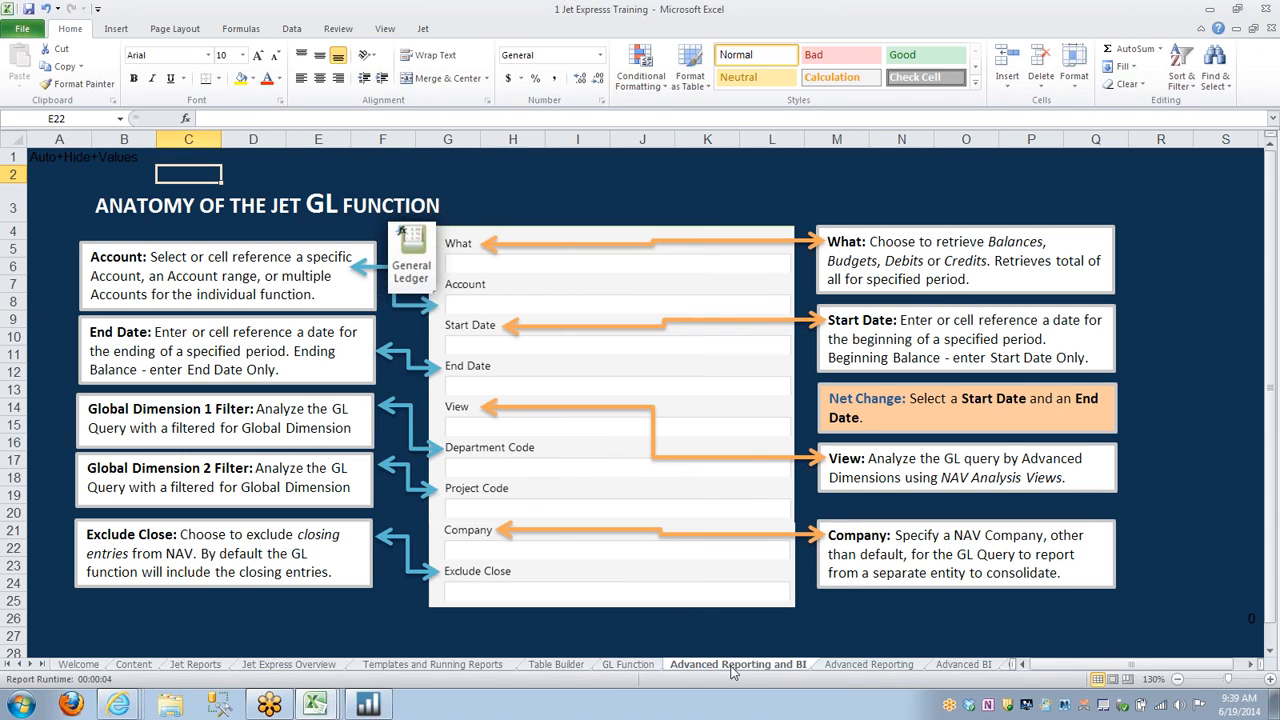
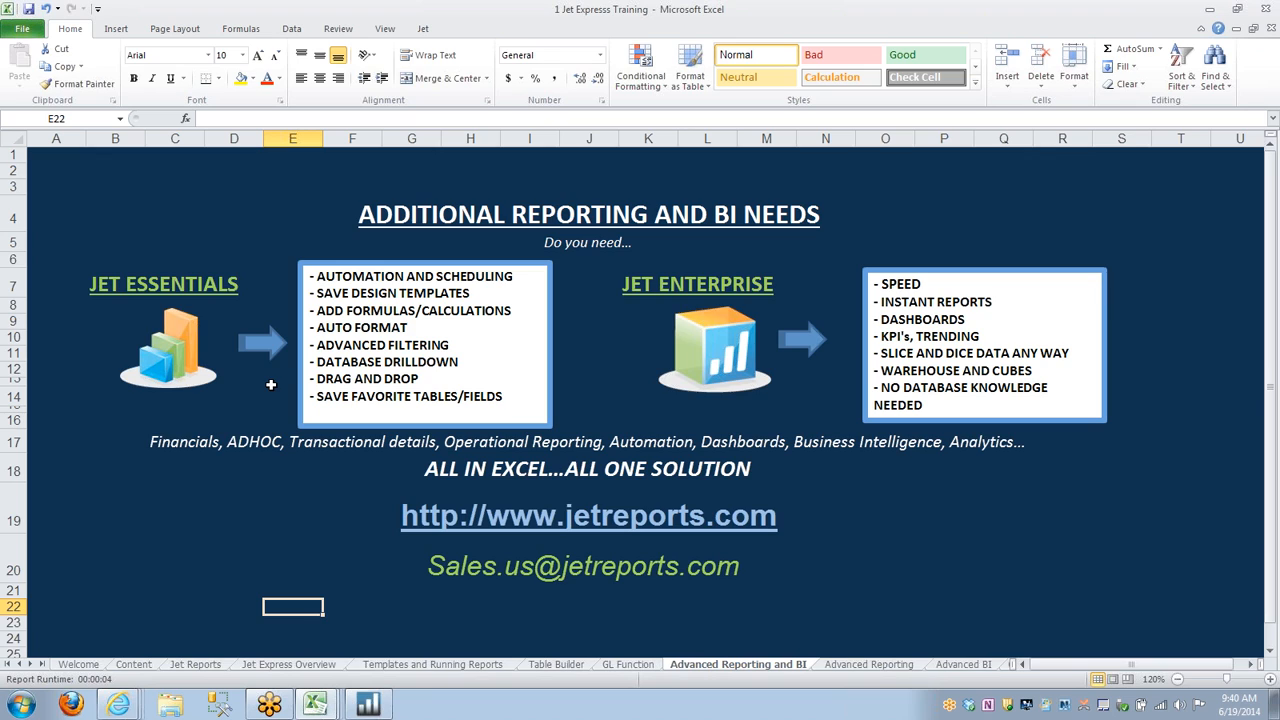
Start a new task in the Jet Scheduler and set its reports to run Weekly.
click(423, 29)
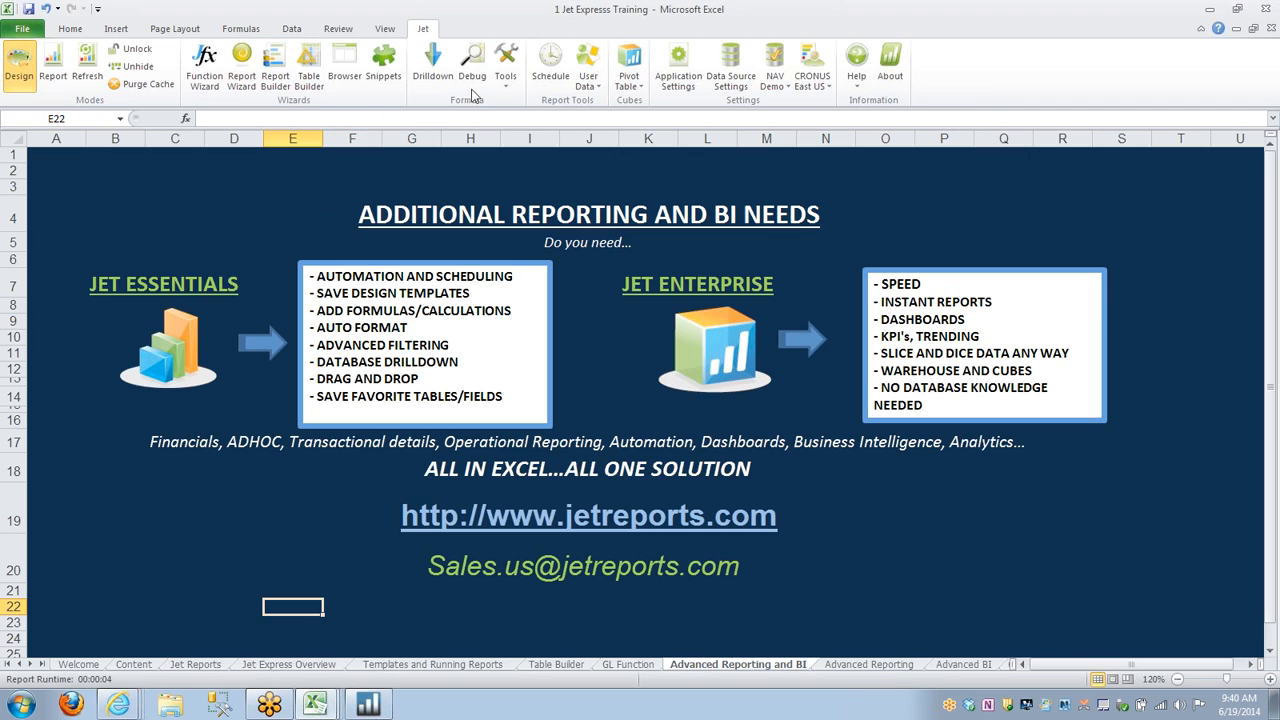
click(551, 75)
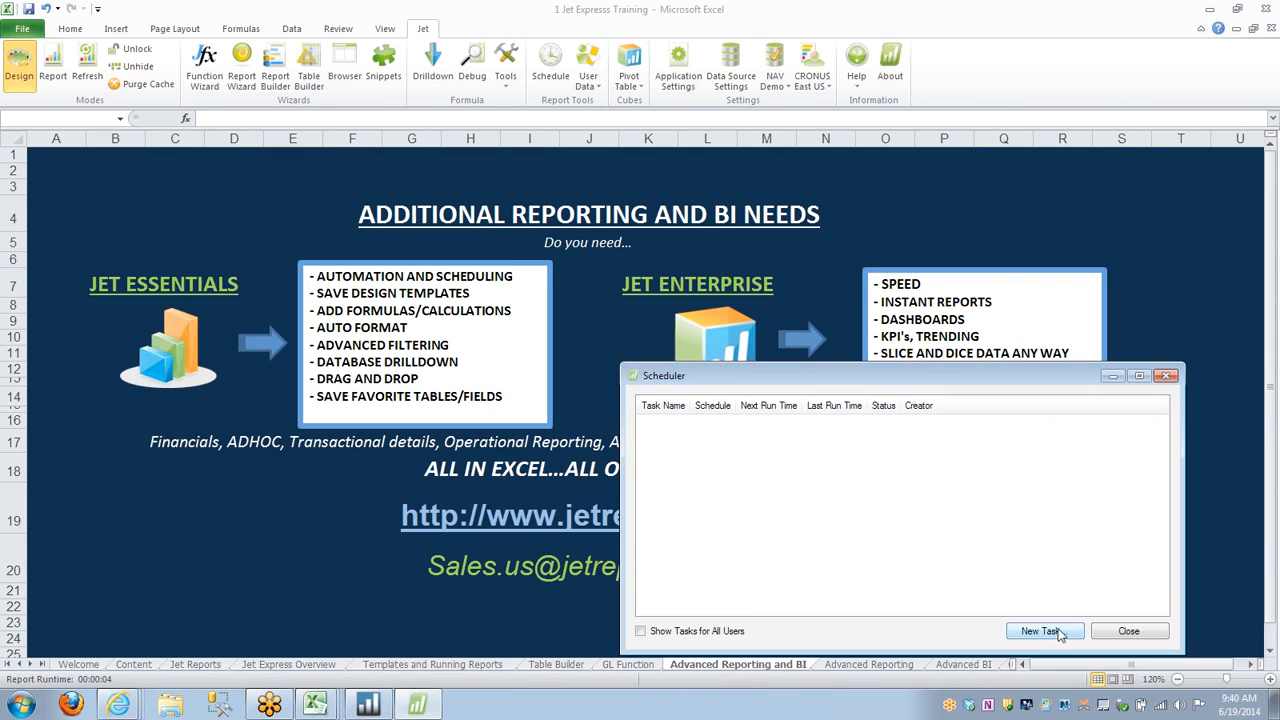
click(1052, 633)
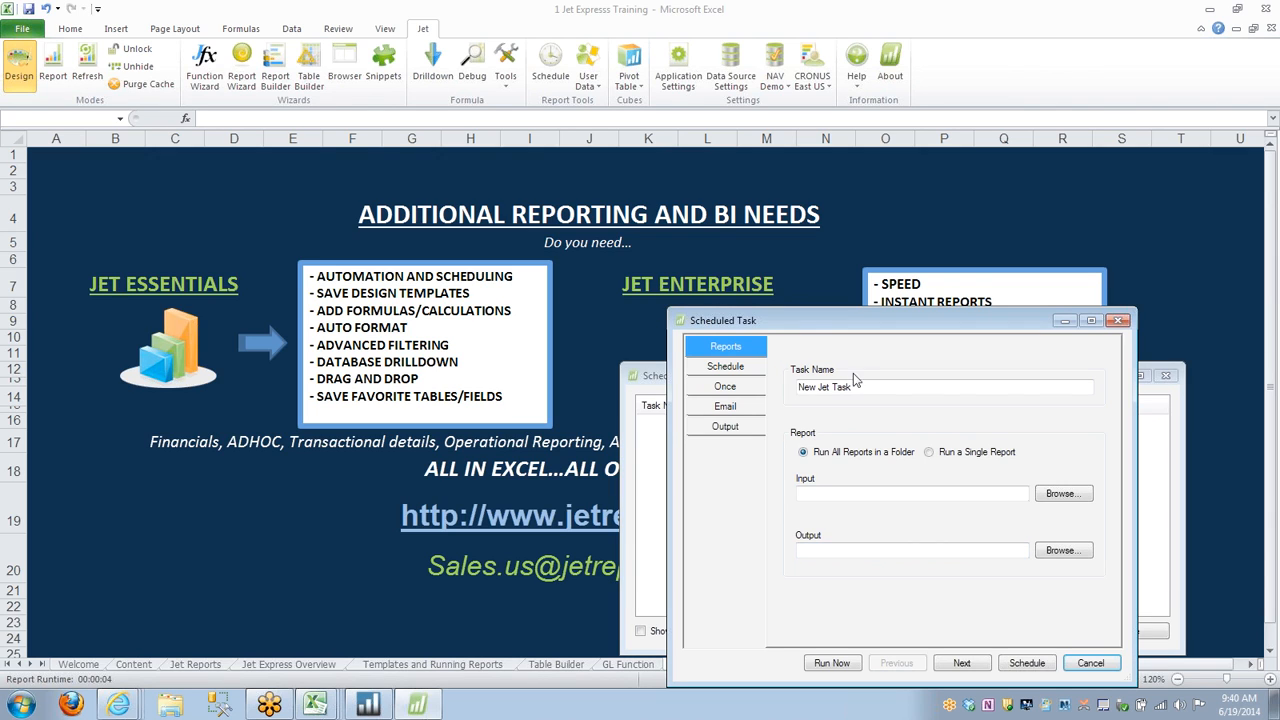
click(740, 368)
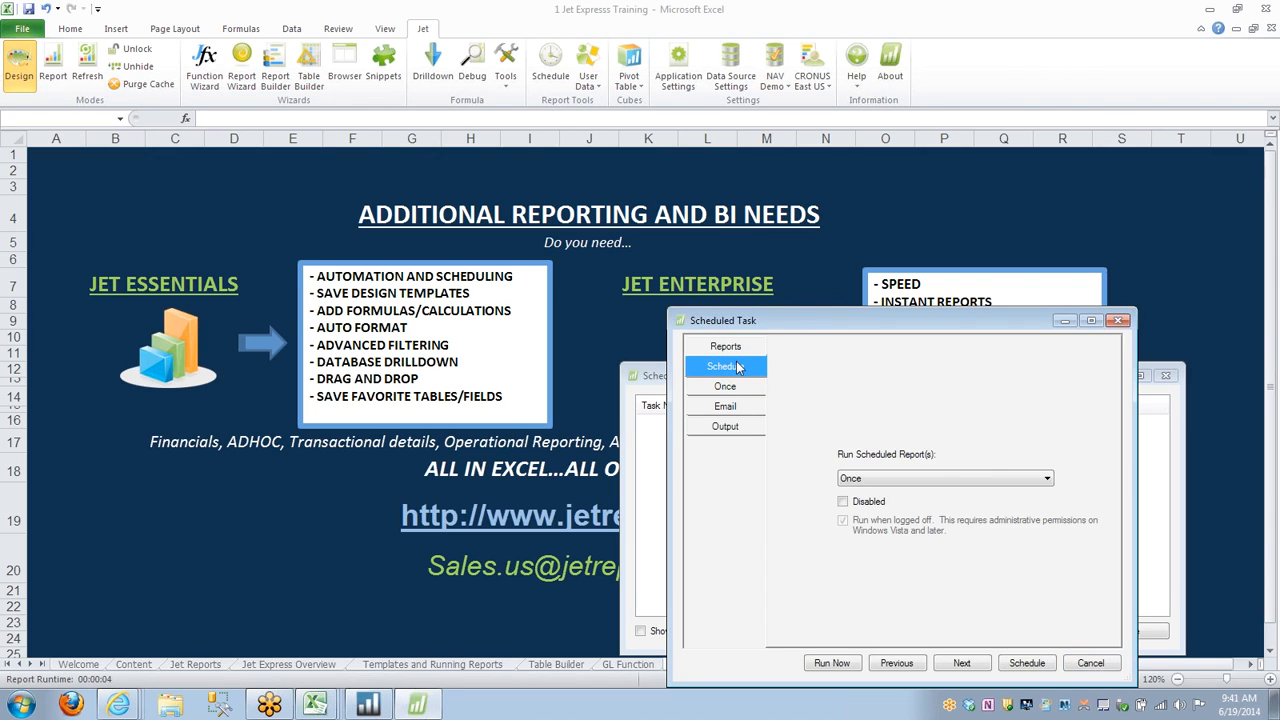
click(1045, 480)
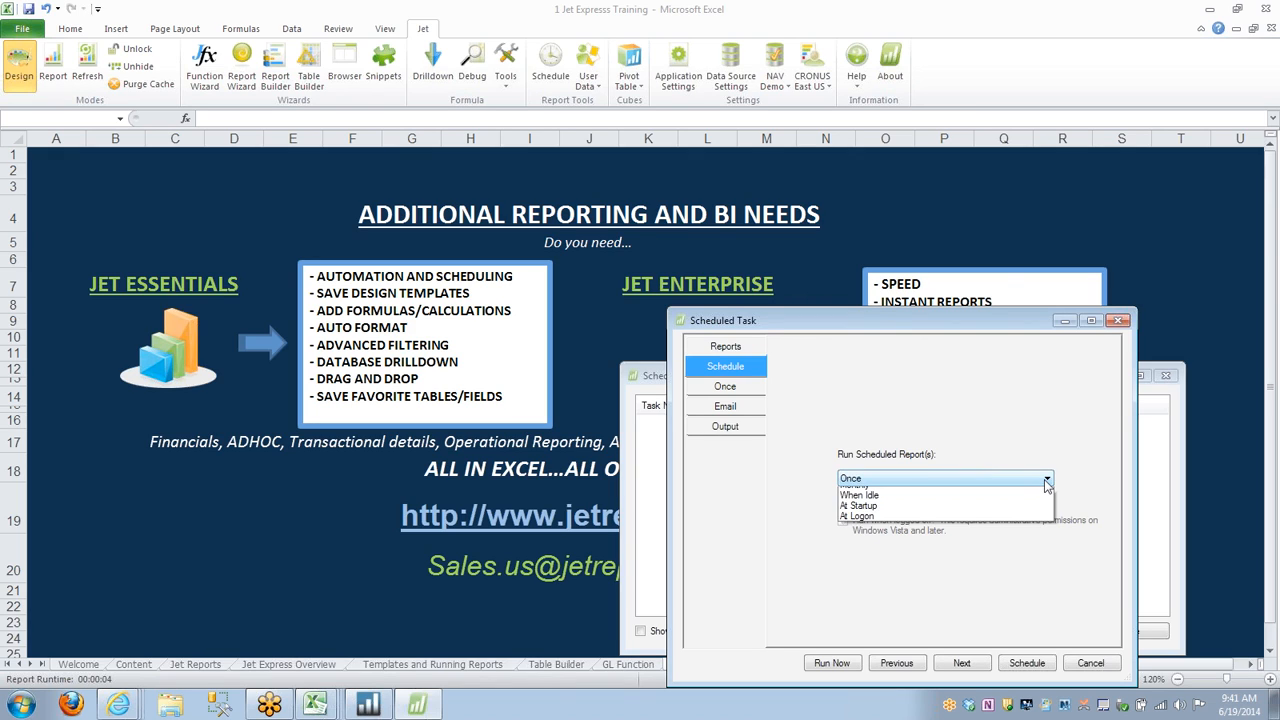
click(956, 514)
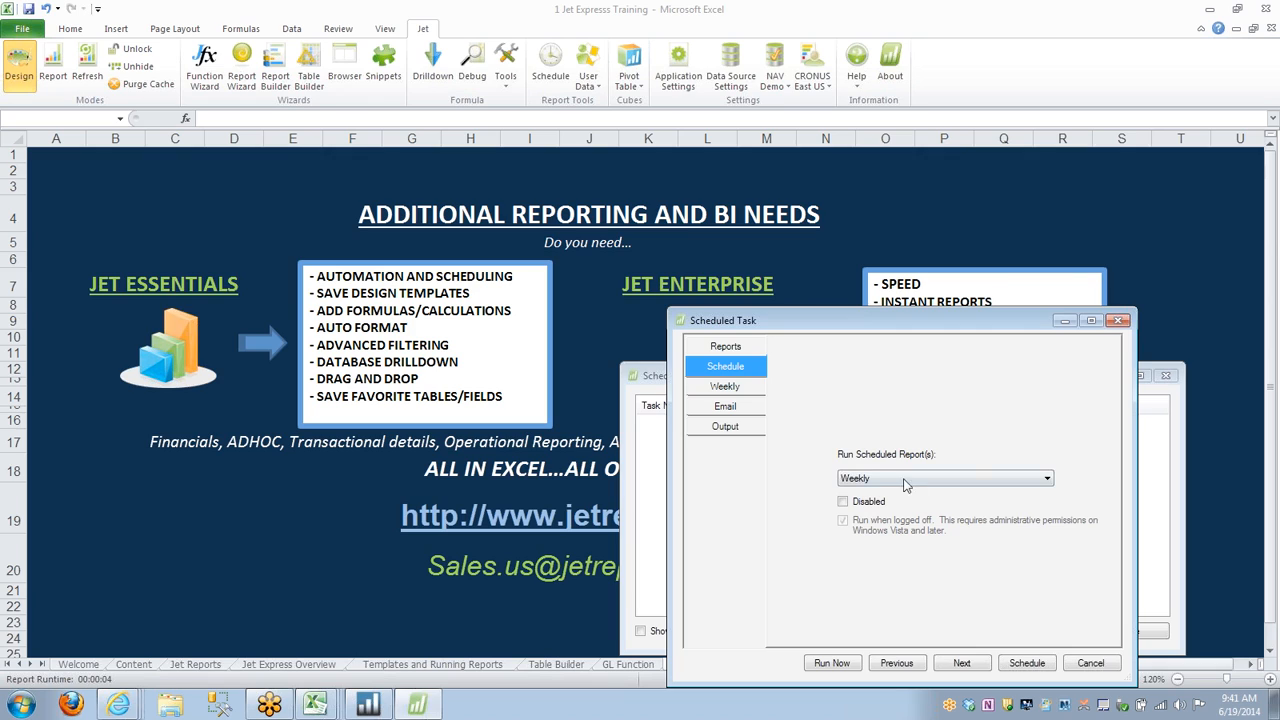
Review the new task's weekly timing, email and output format options, and close the Scheduler without scheduling it.
click(728, 387)
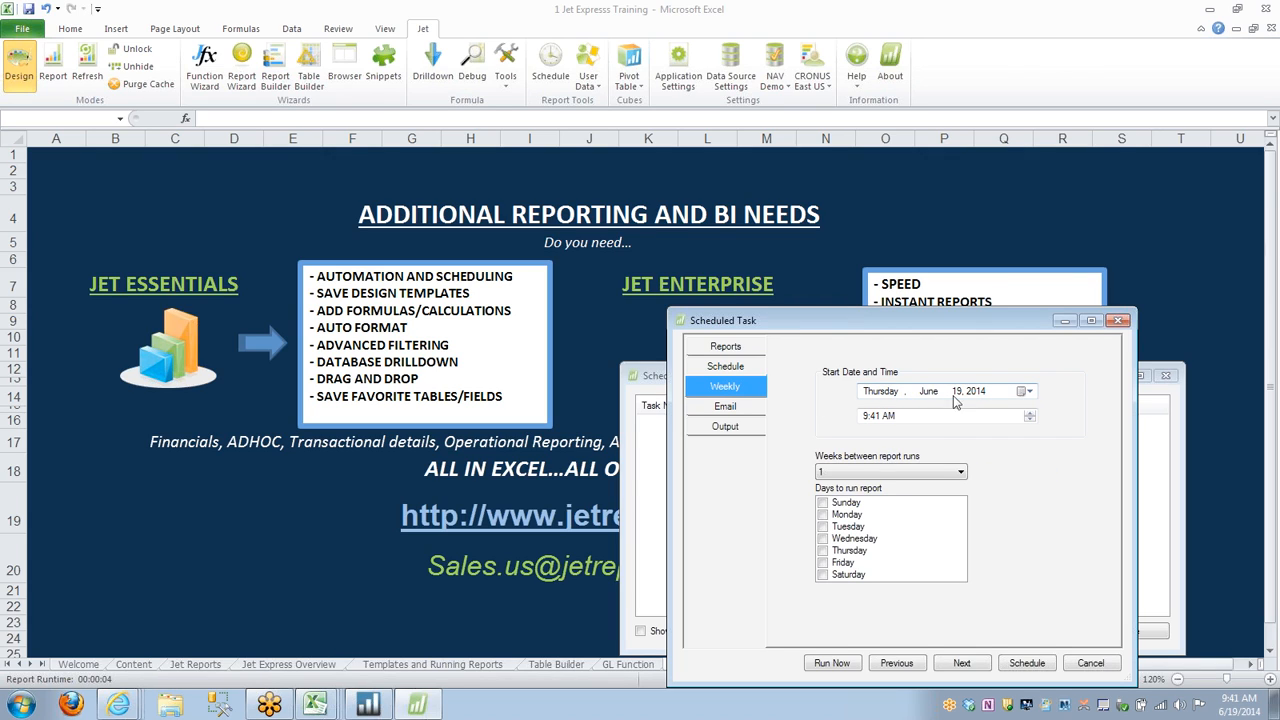
click(752, 410)
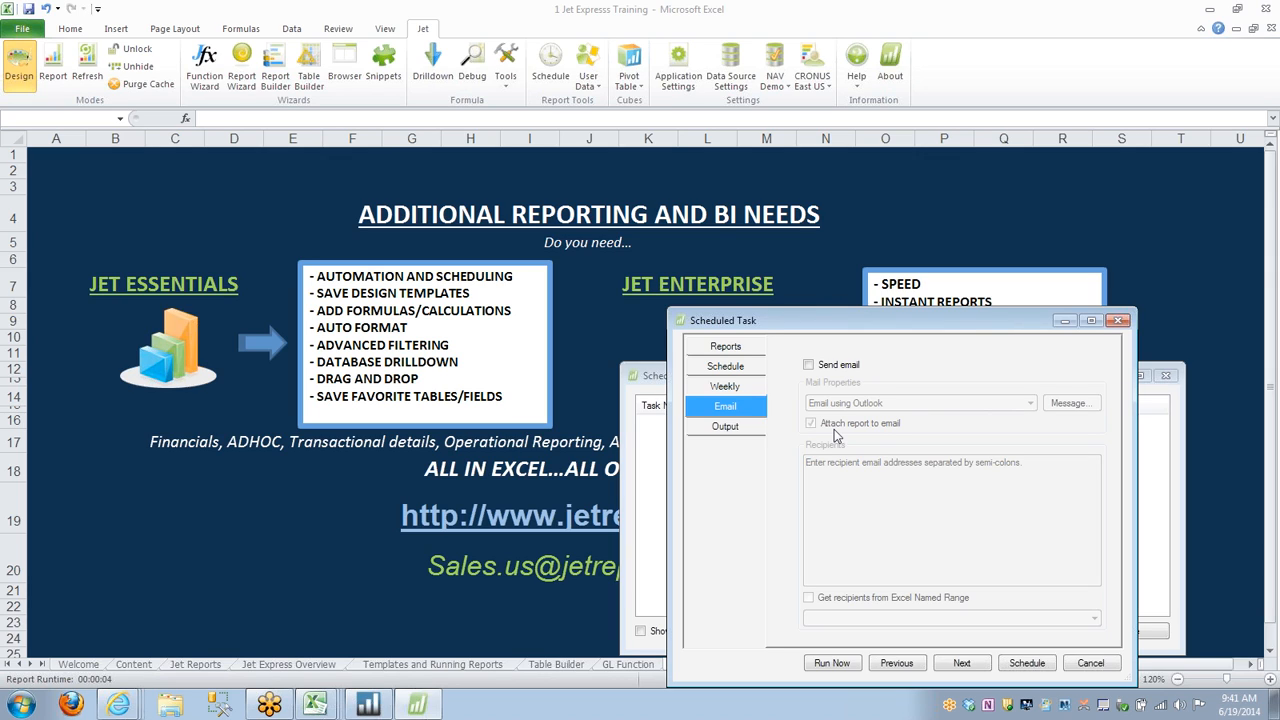
click(746, 425)
click(1087, 396)
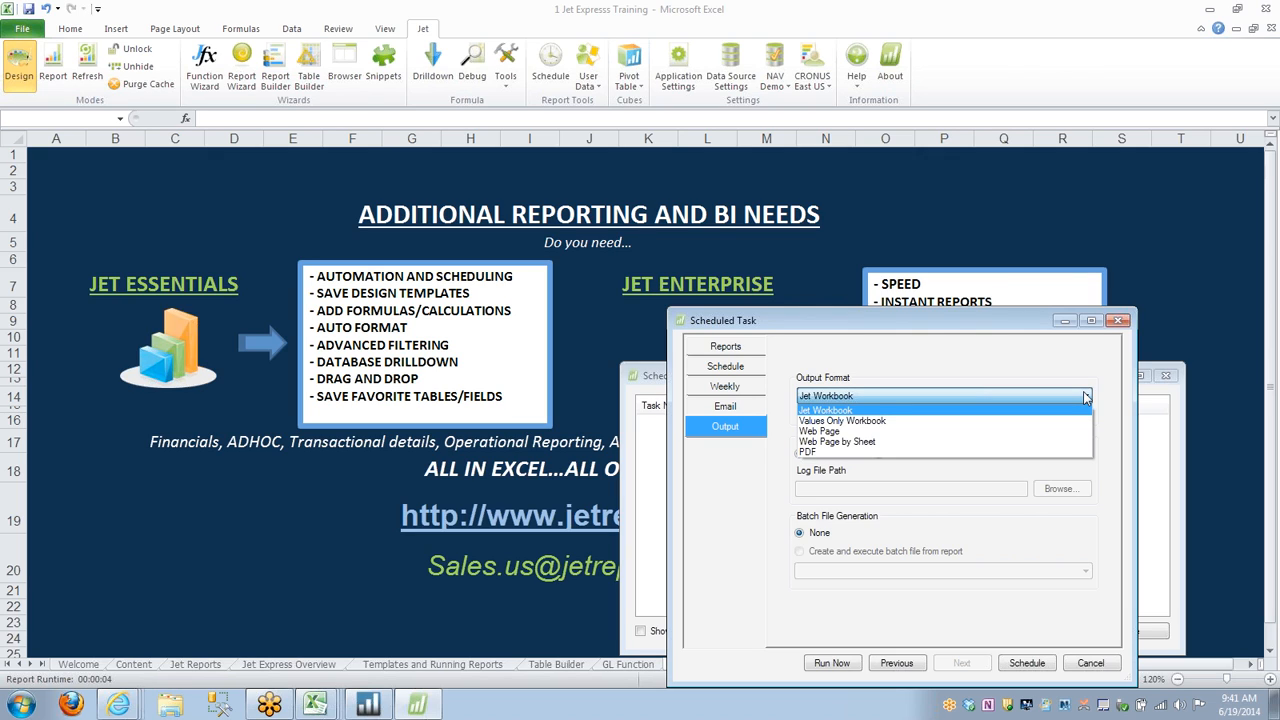
click(1118, 322)
click(1118, 322)
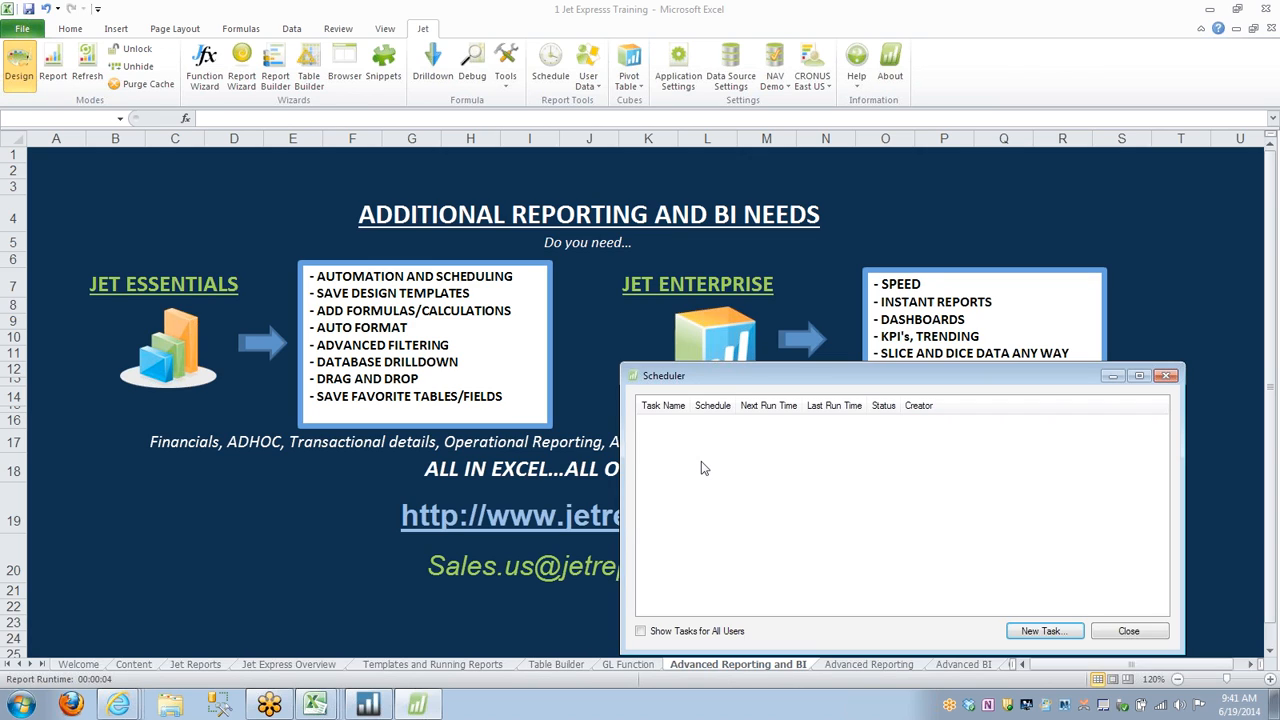
click(1129, 632)
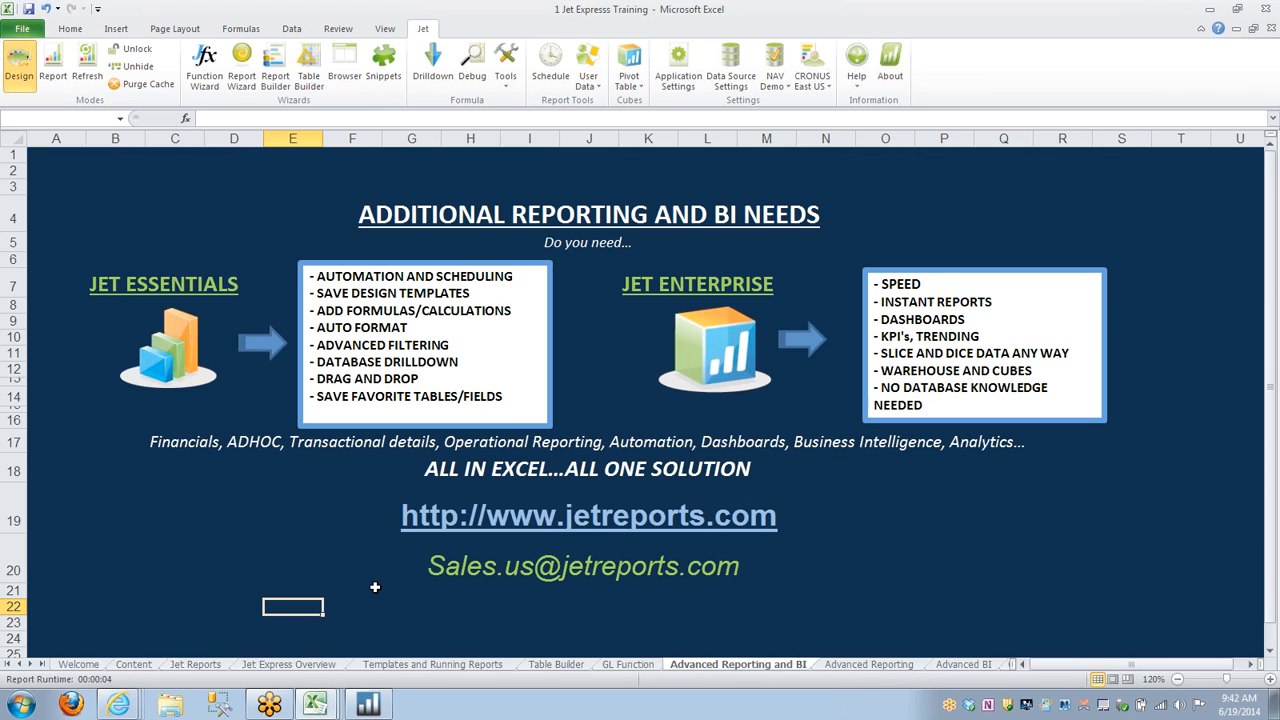
Switch to the 2 NAV GL Consolidated P L by Company workbook and review its consolidated Profit & Loss sheet.
click(320, 707)
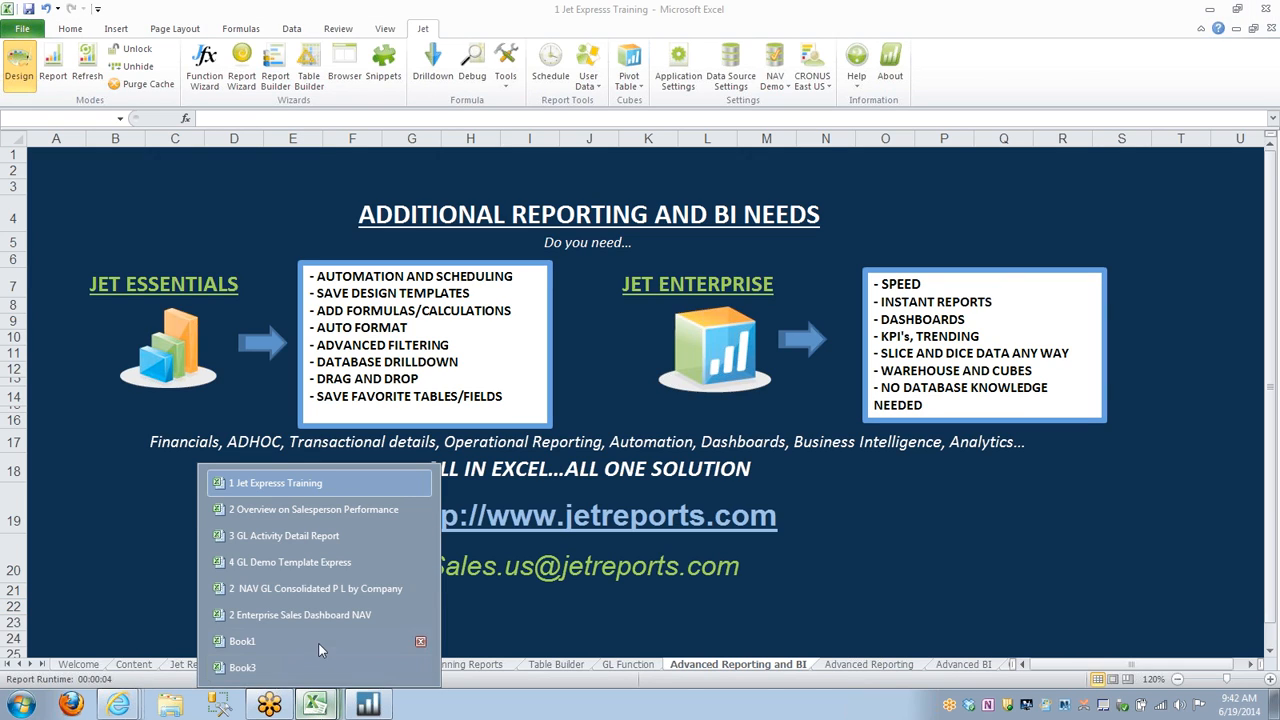
click(308, 615)
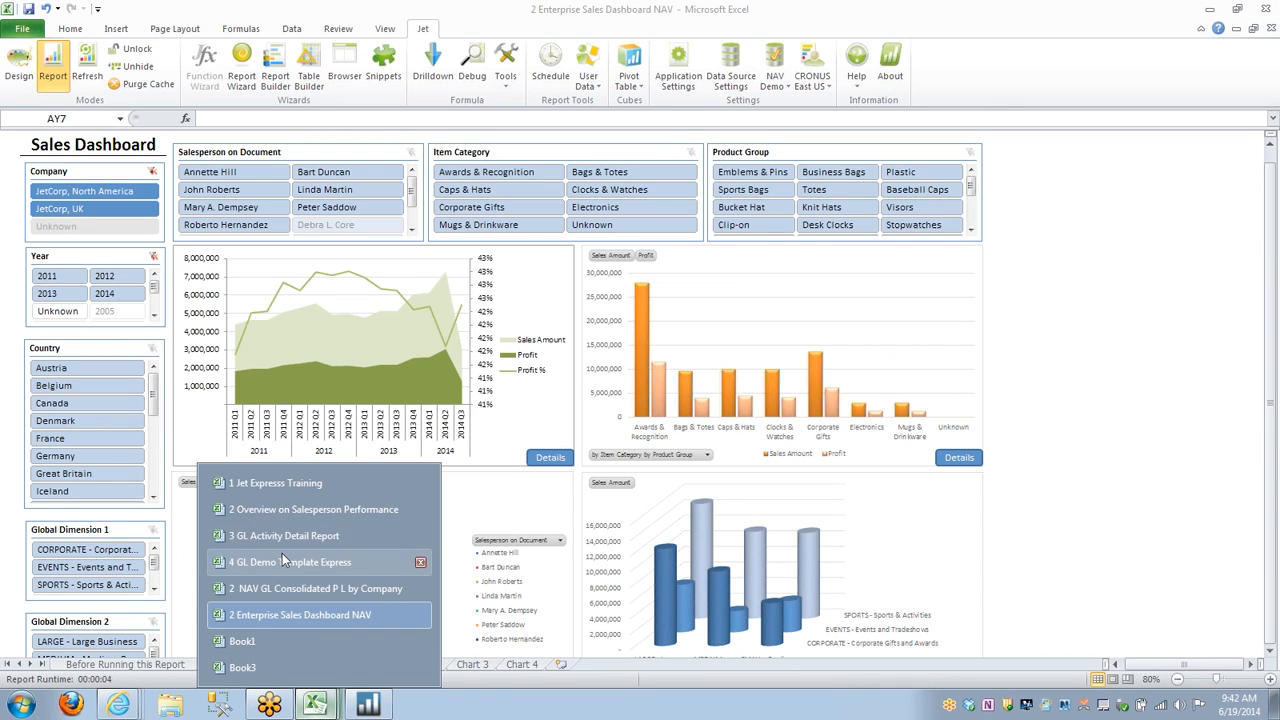
click(286, 588)
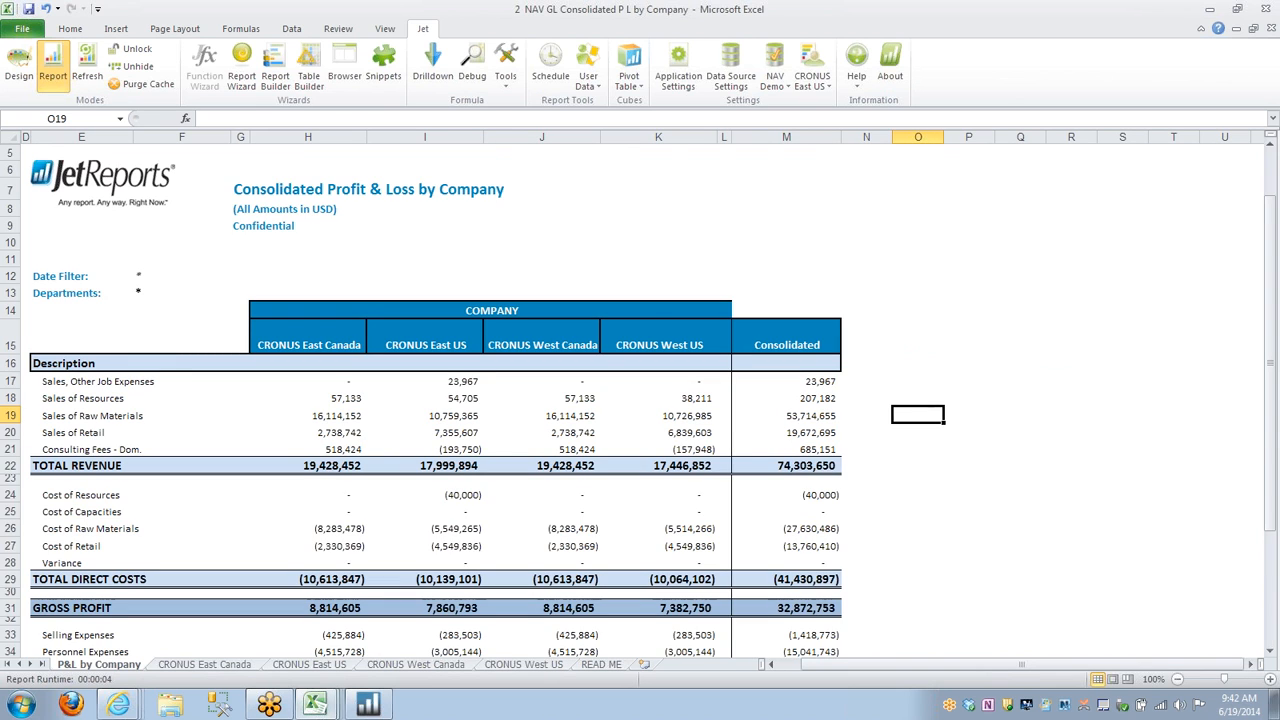
scroll(830, 466, down, 1)
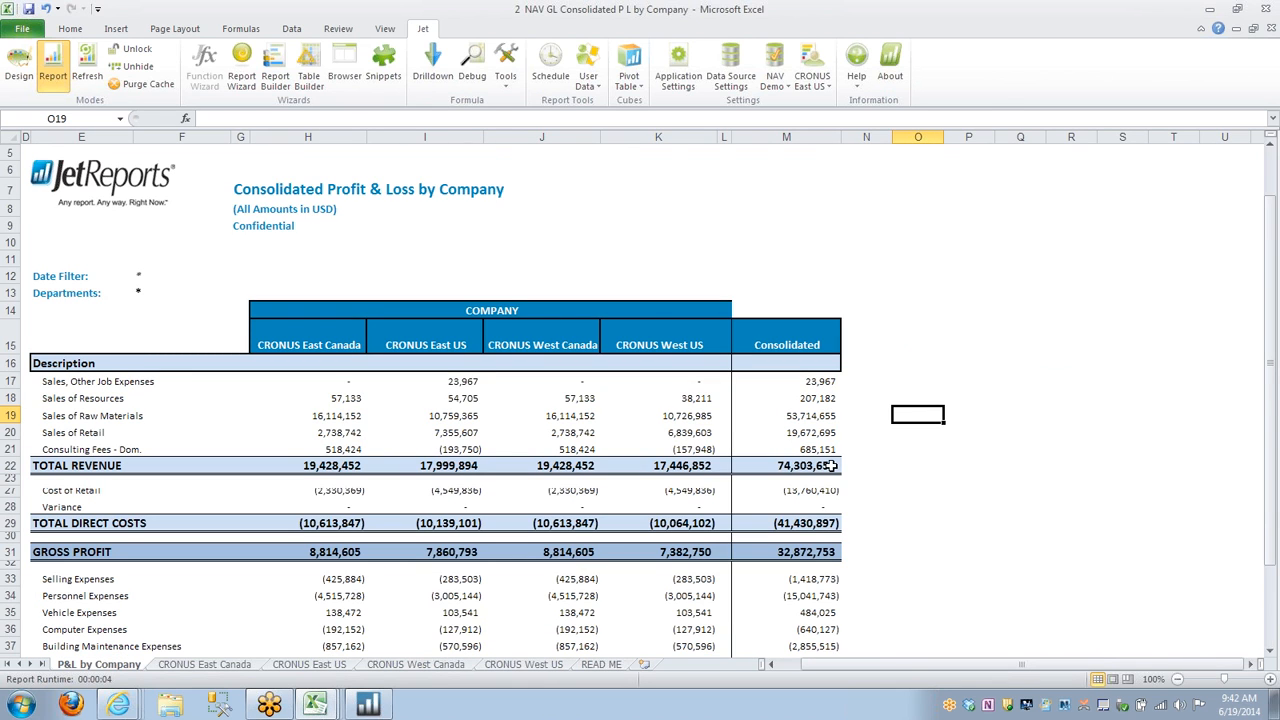
scroll(830, 466, up, 1)
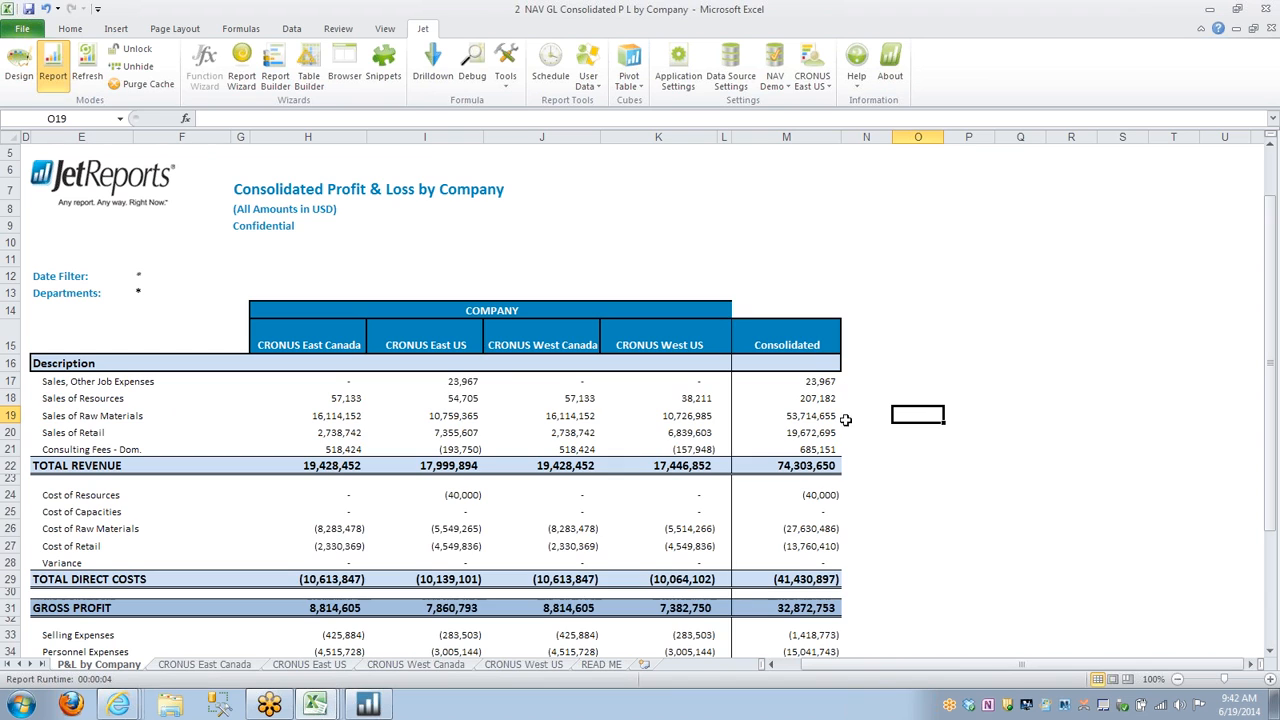
scroll(795, 514, down, 1)
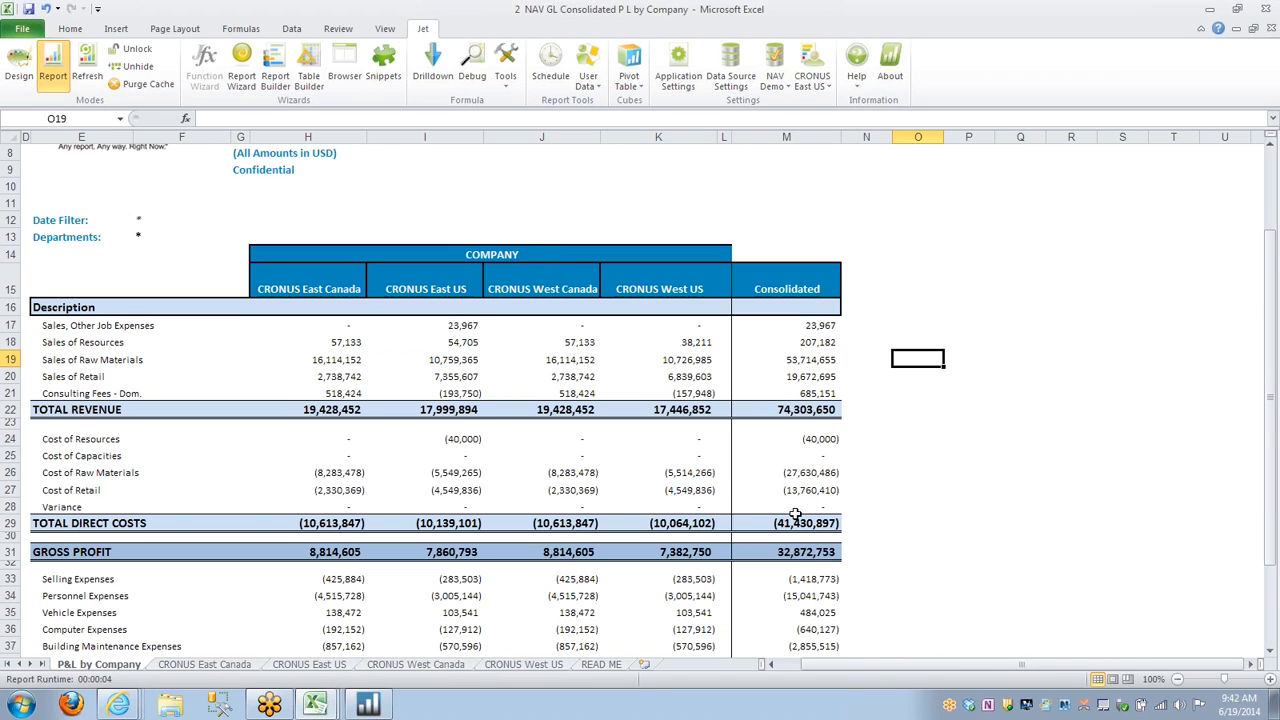
scroll(795, 514, down, 1)
Look through the four CRONUS company sheets showing Profit & Loss by Department and return to the P&L by Company sheet.
click(204, 665)
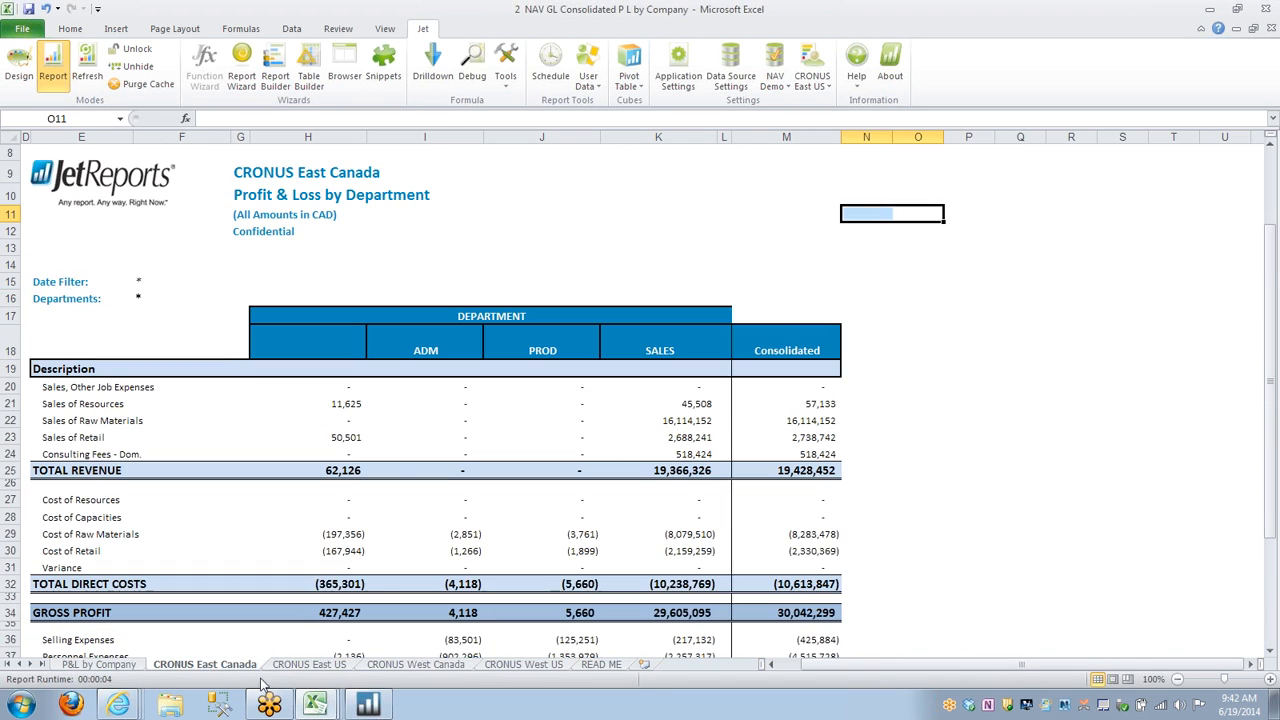
scroll(386, 587, down, 1)
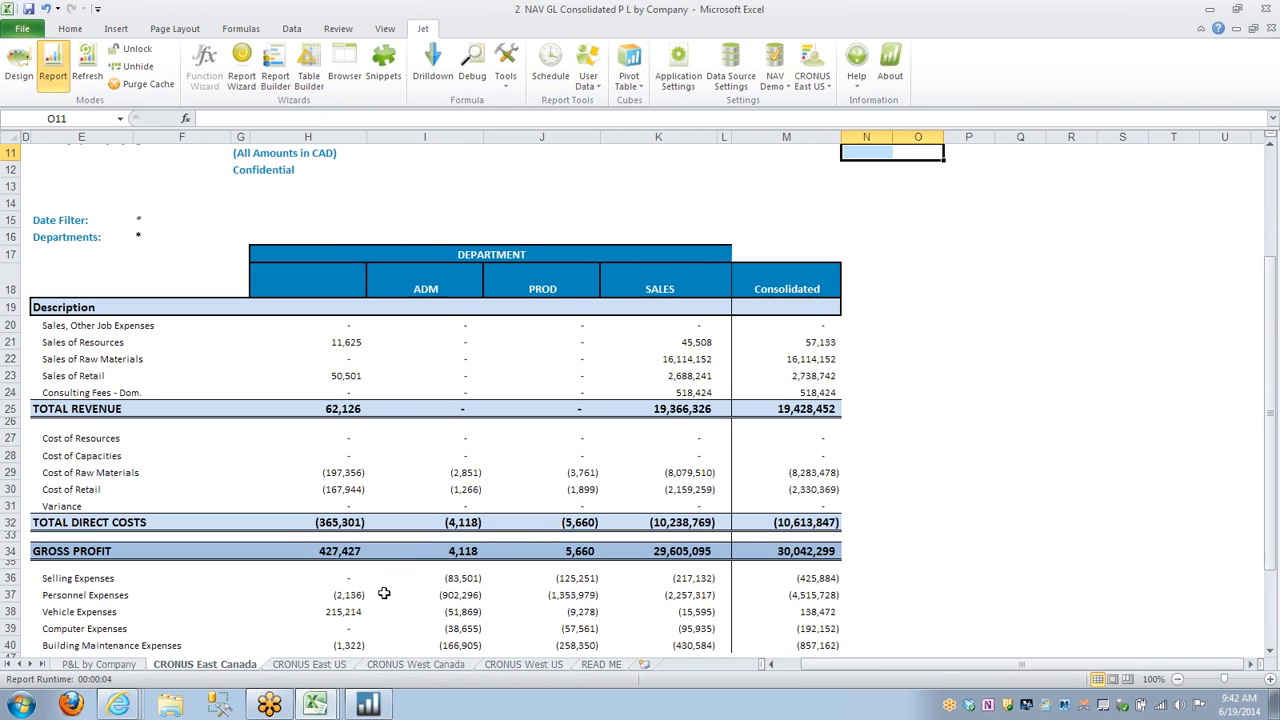
click(309, 664)
click(415, 664)
click(524, 664)
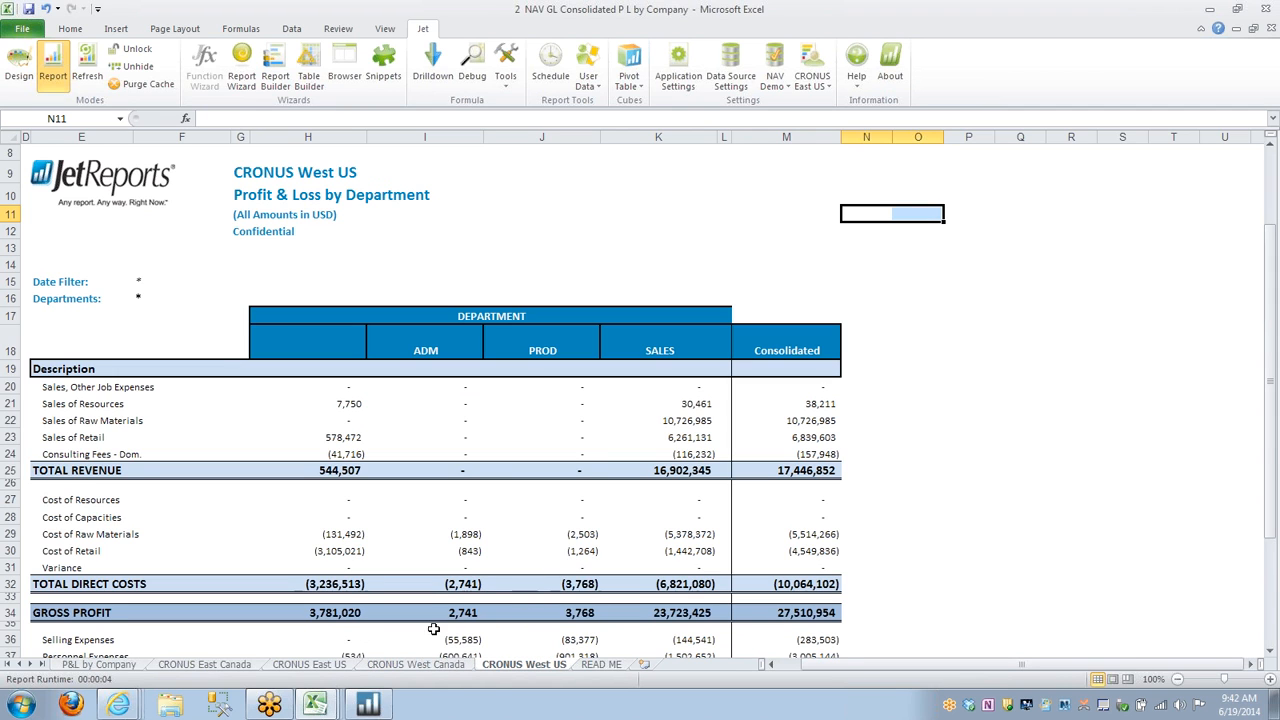
click(106, 664)
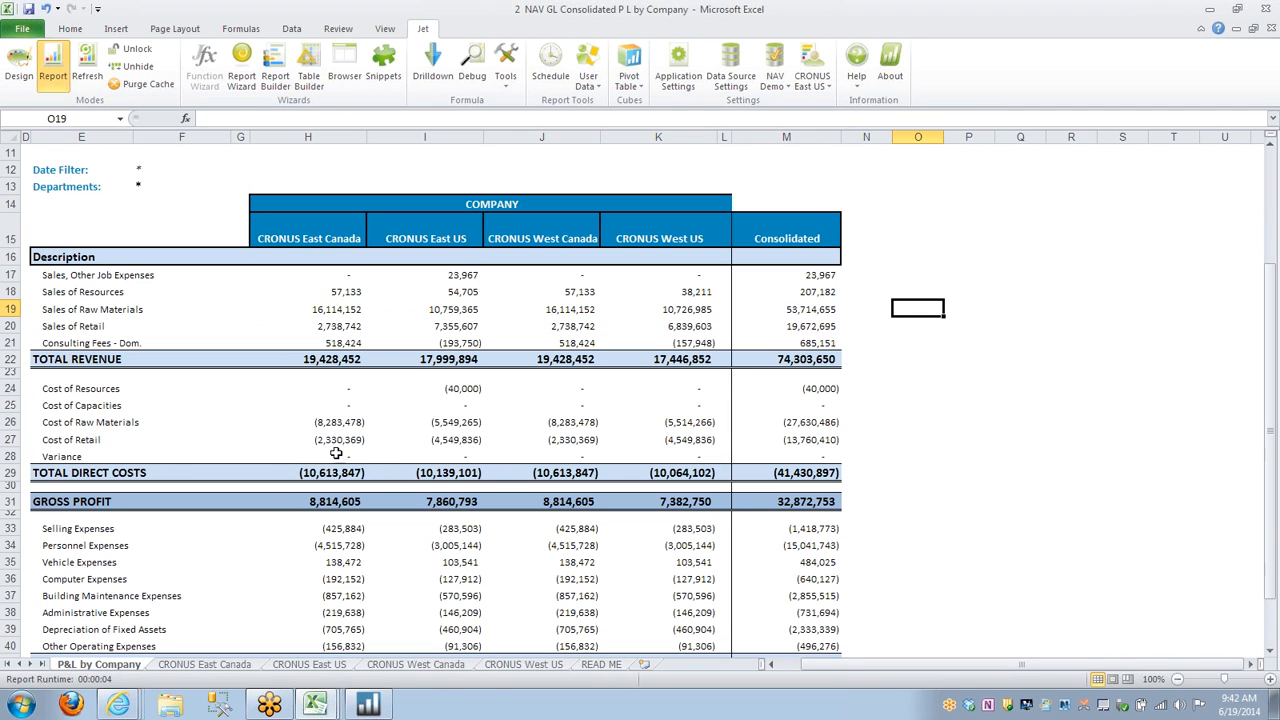
Drill down on CRONUS East Canada's Sales of Raw Materials into Dynamics NAV, logging in with the user ID and accepting work date 01/28/04.
click(356, 314)
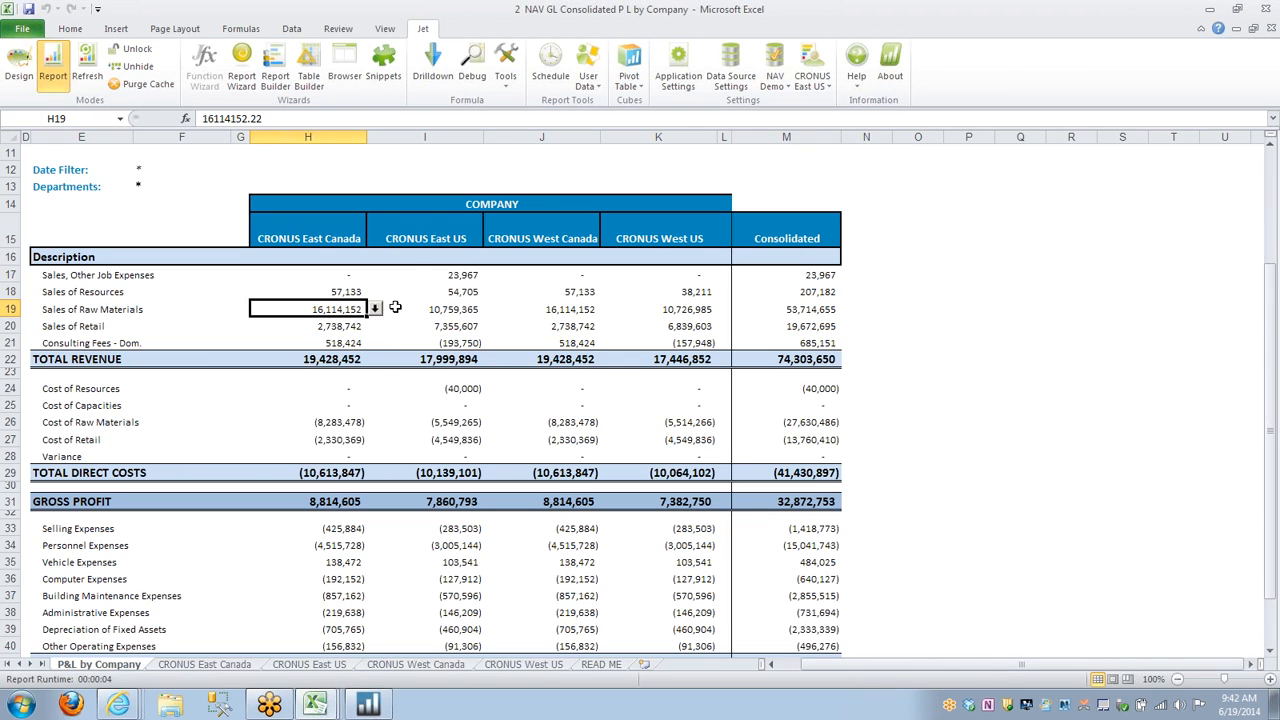
click(376, 311)
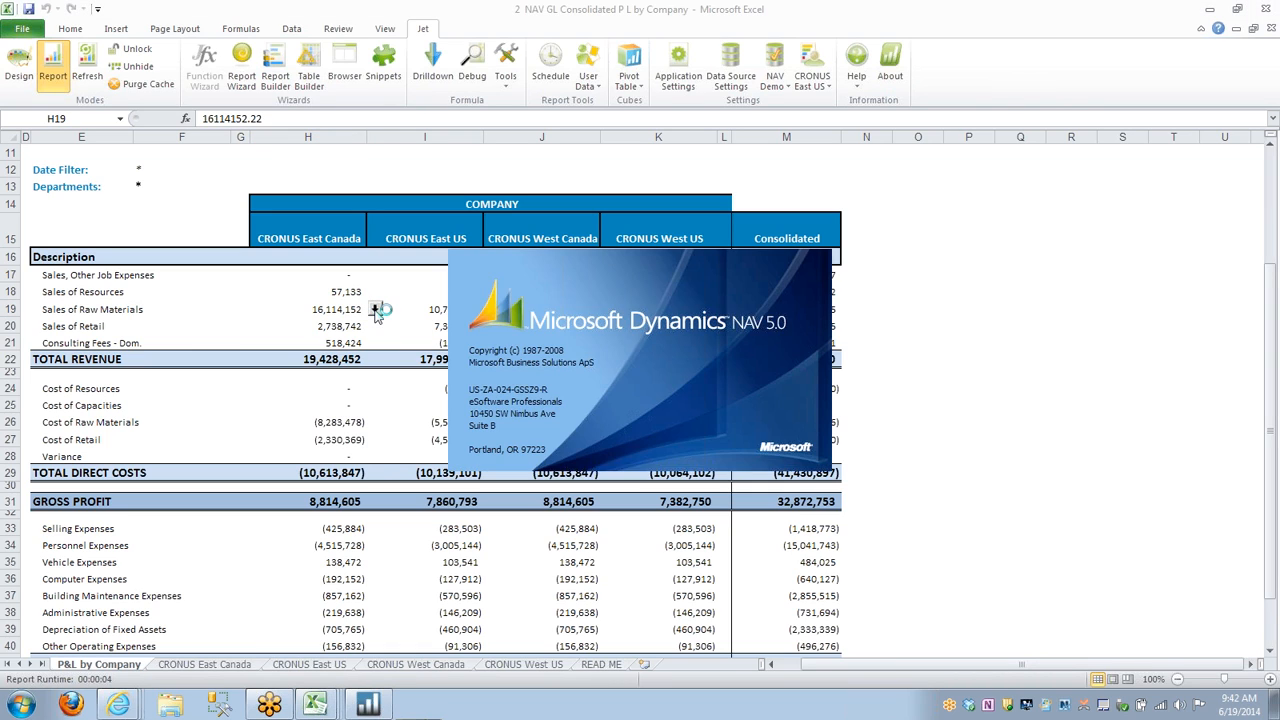
text(ALL)
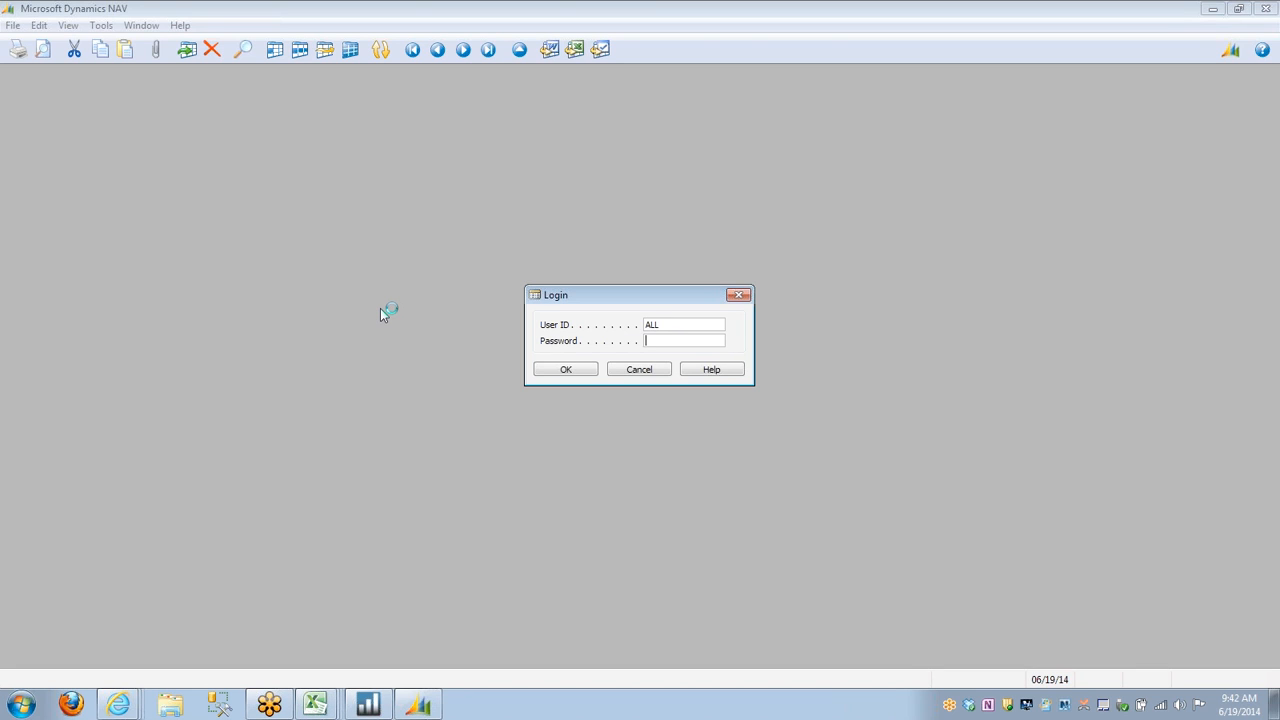
click(560, 370)
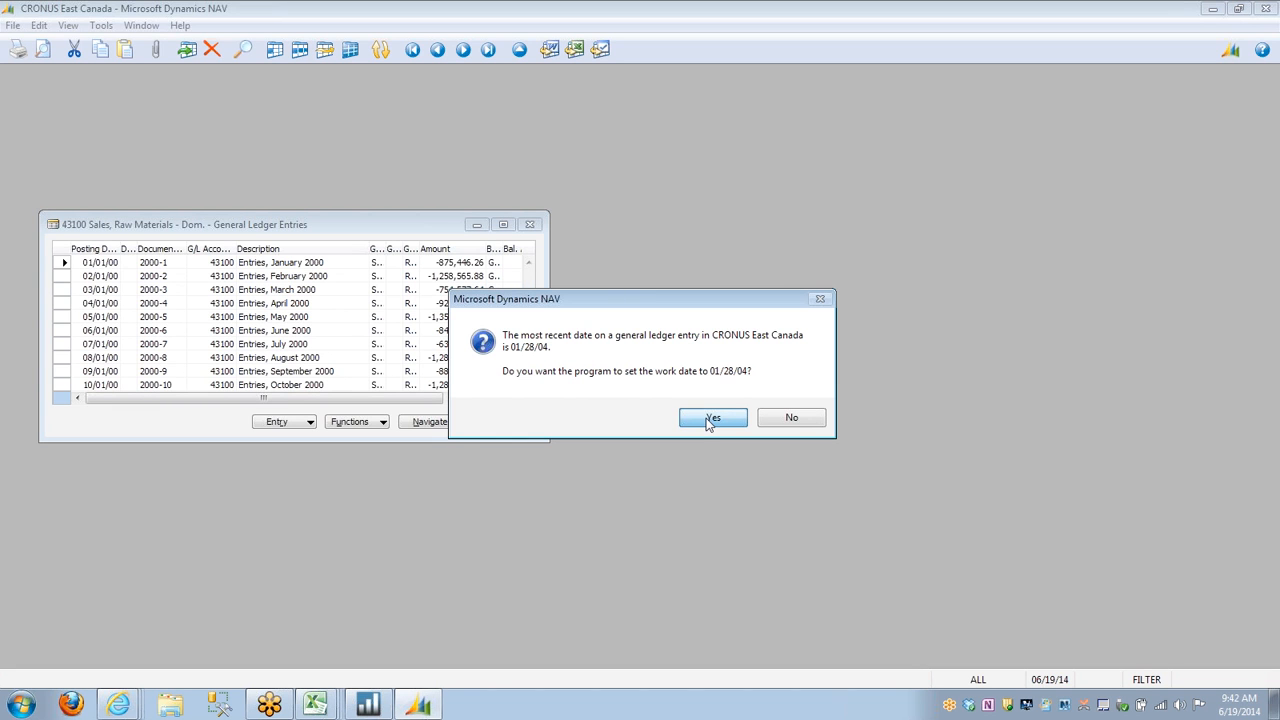
click(711, 418)
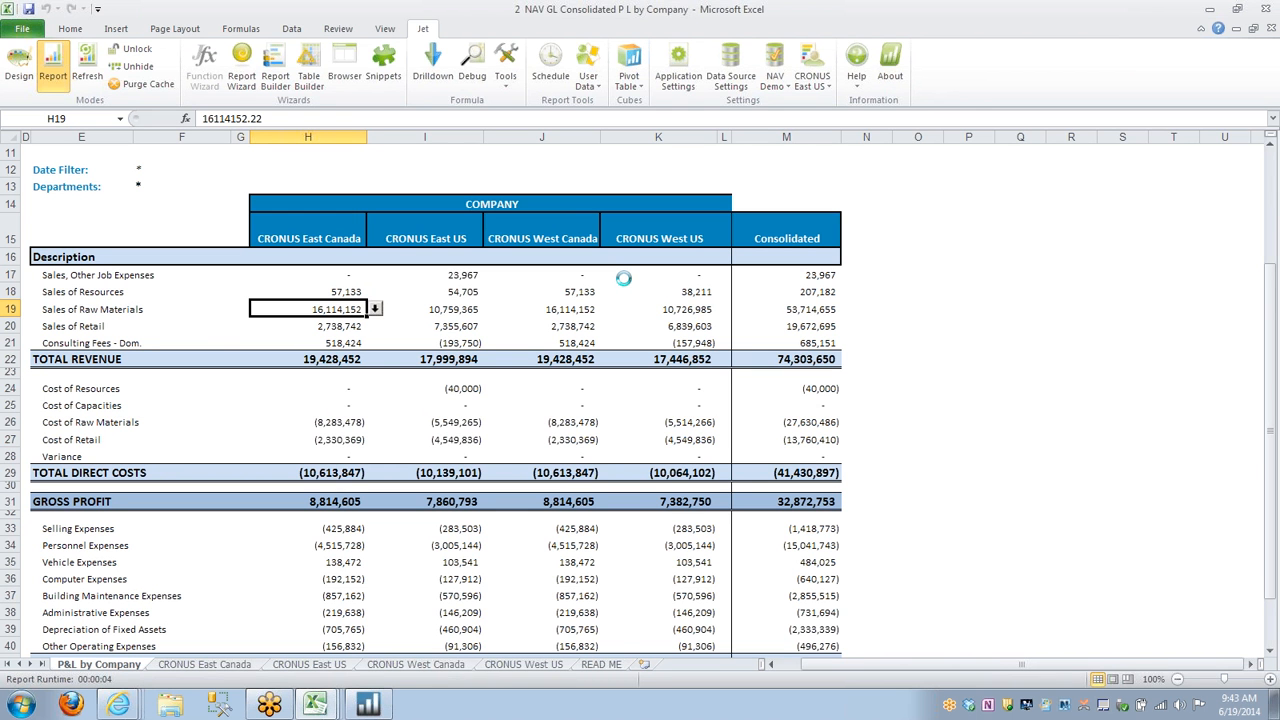
Create a blank workbook and open the Jet Browser with NAV Demo as its data source.
key(ctrl+n)
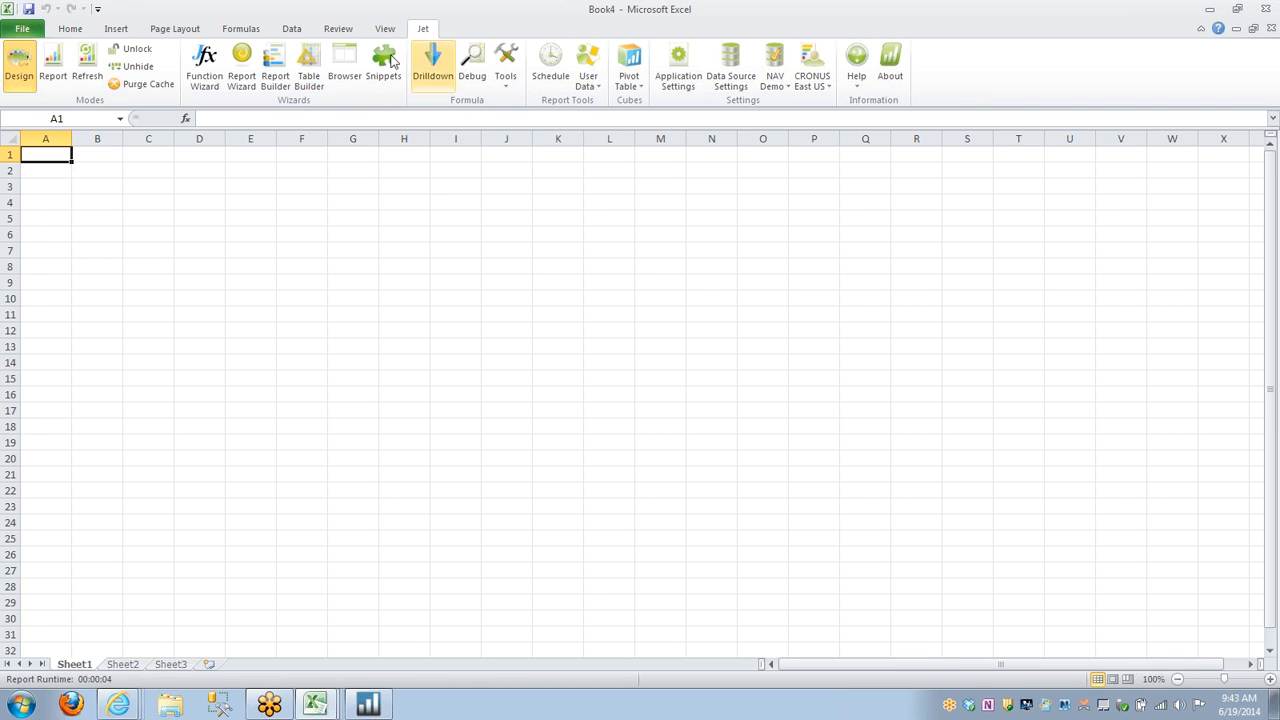
click(343, 64)
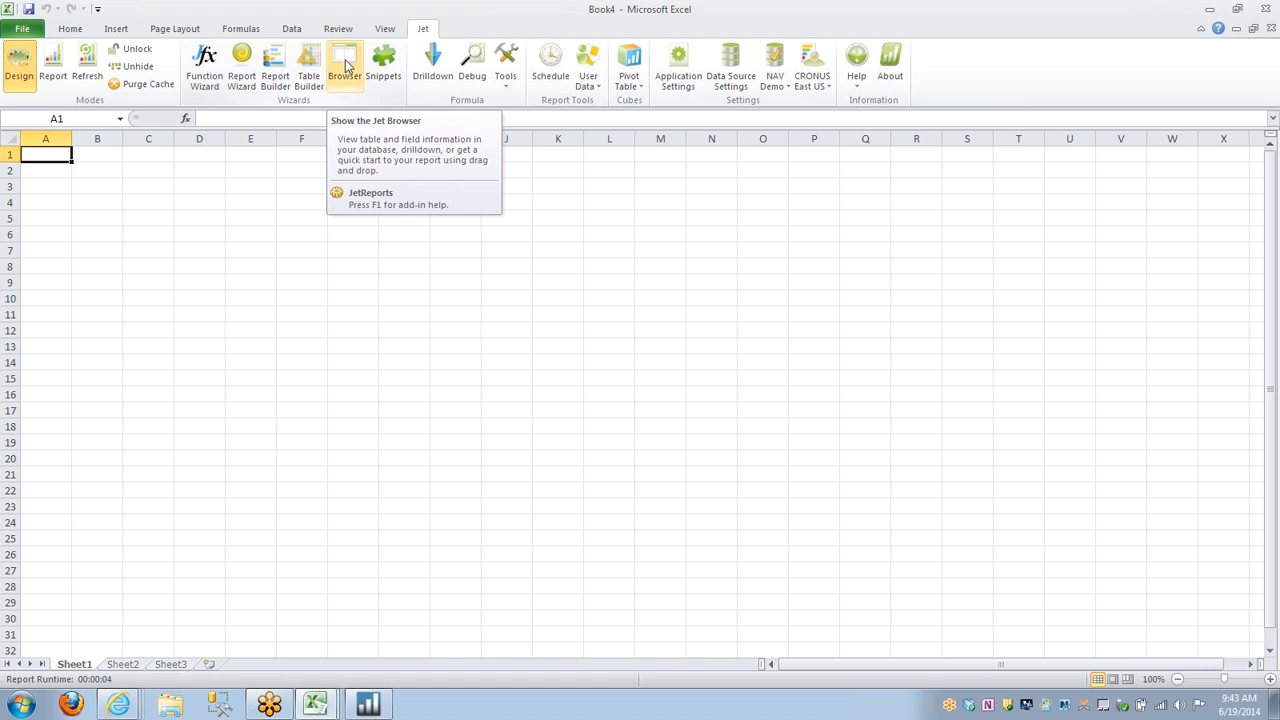
click(345, 65)
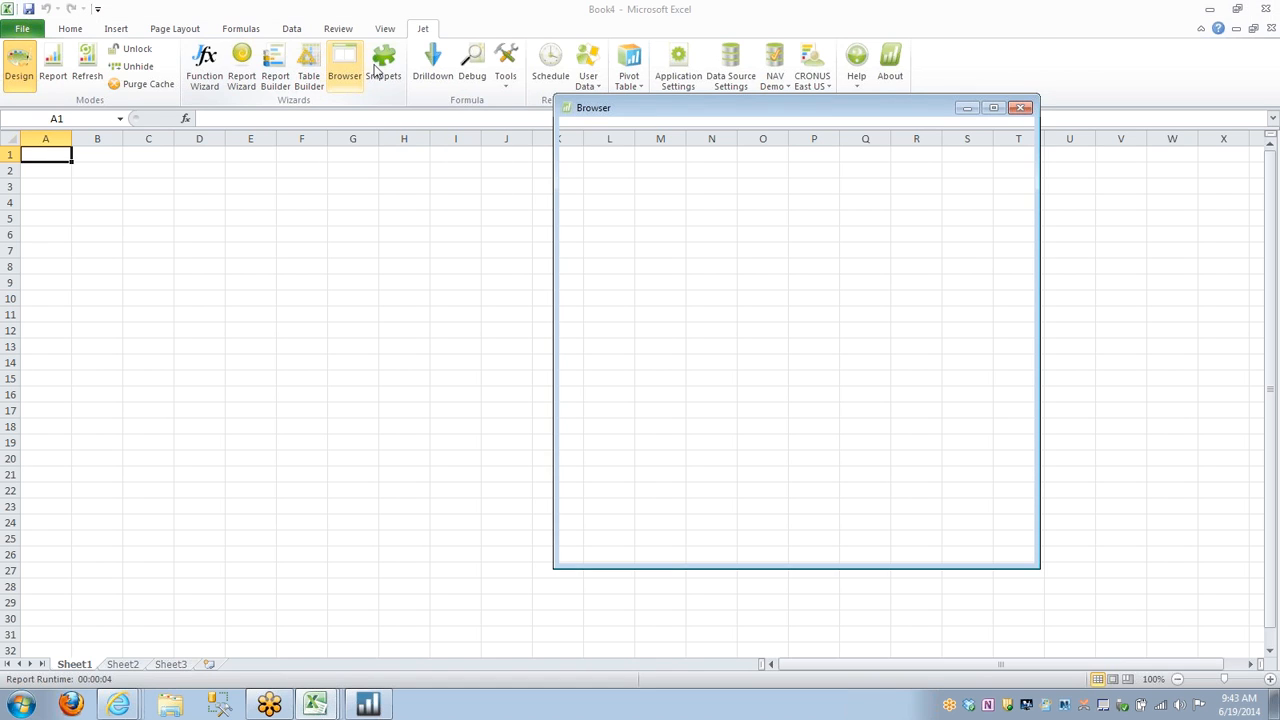
click(600, 128)
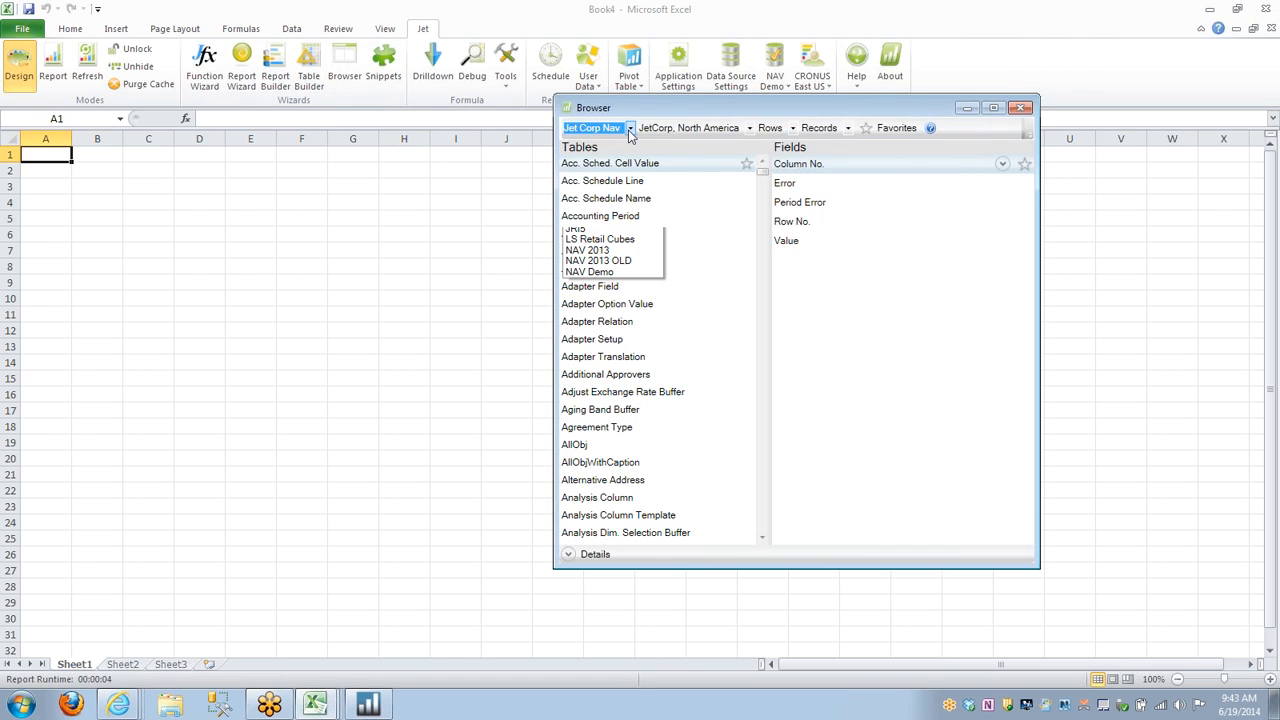
click(618, 272)
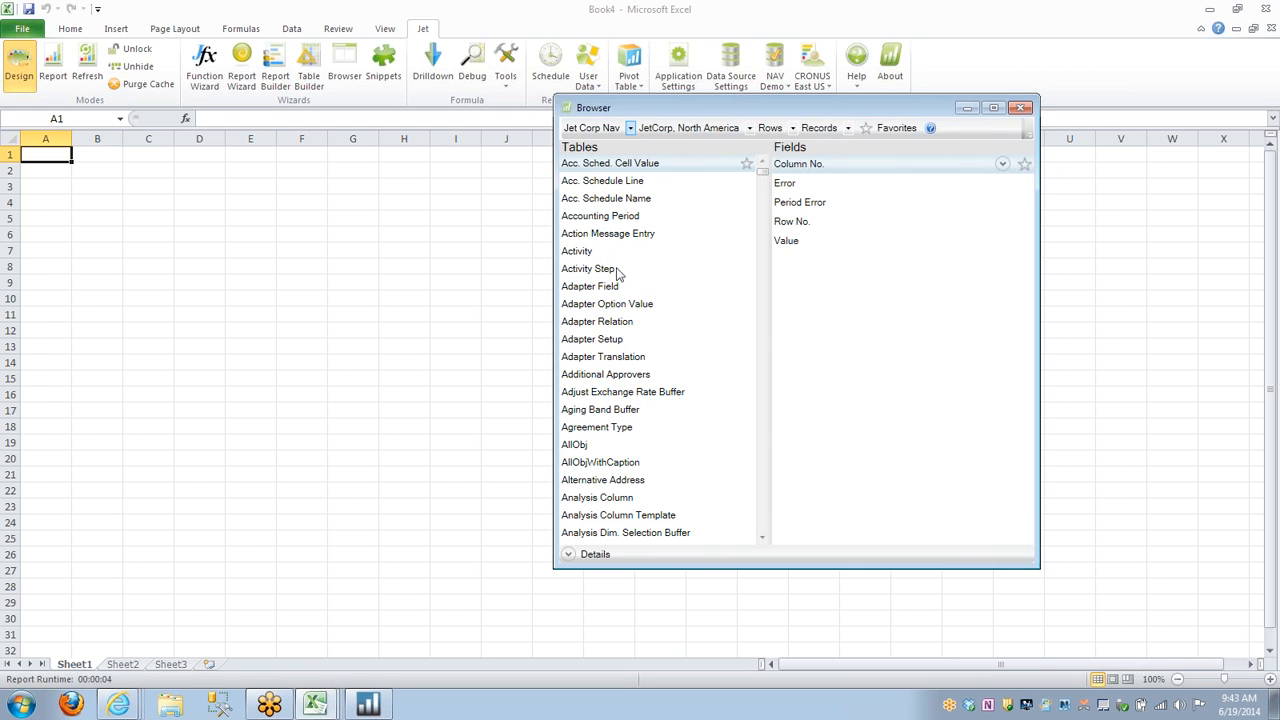
Examine the Acc. Schedule Name table's fields and switch the Browser to favorite tables only and back to all tables.
click(655, 200)
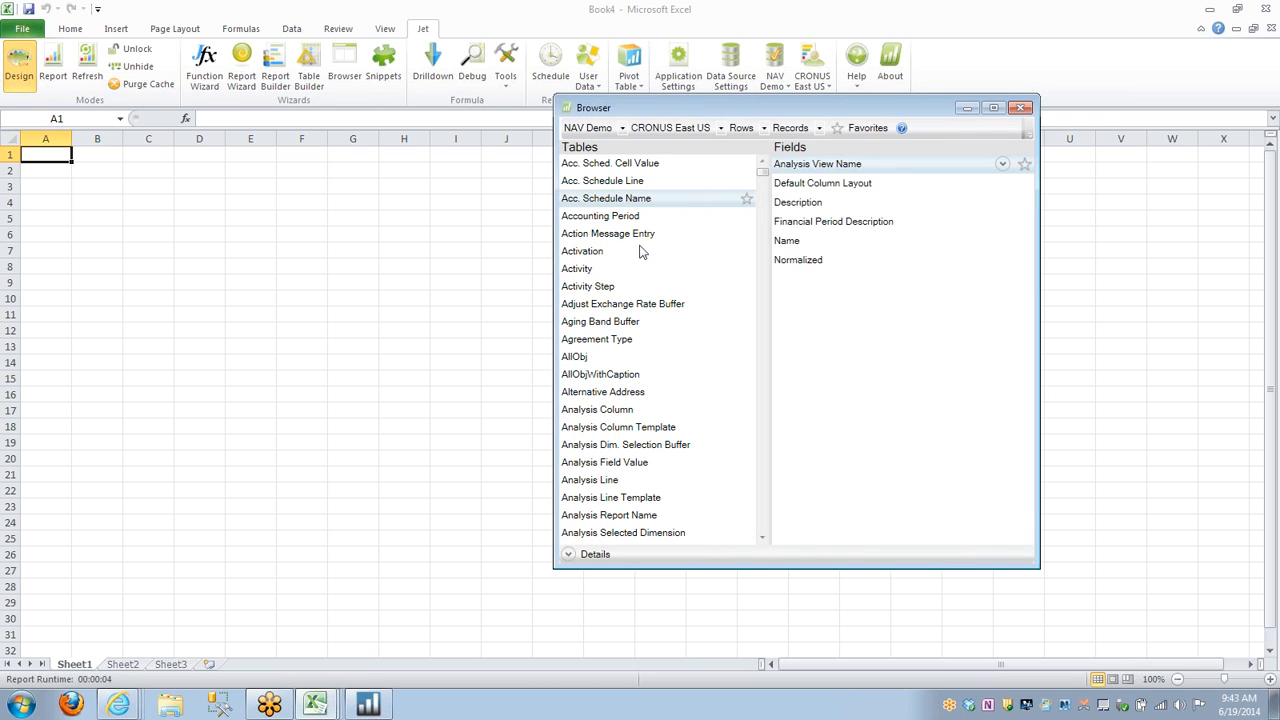
scroll(640, 258, down, 2)
scroll(640, 258, up, 2)
click(864, 131)
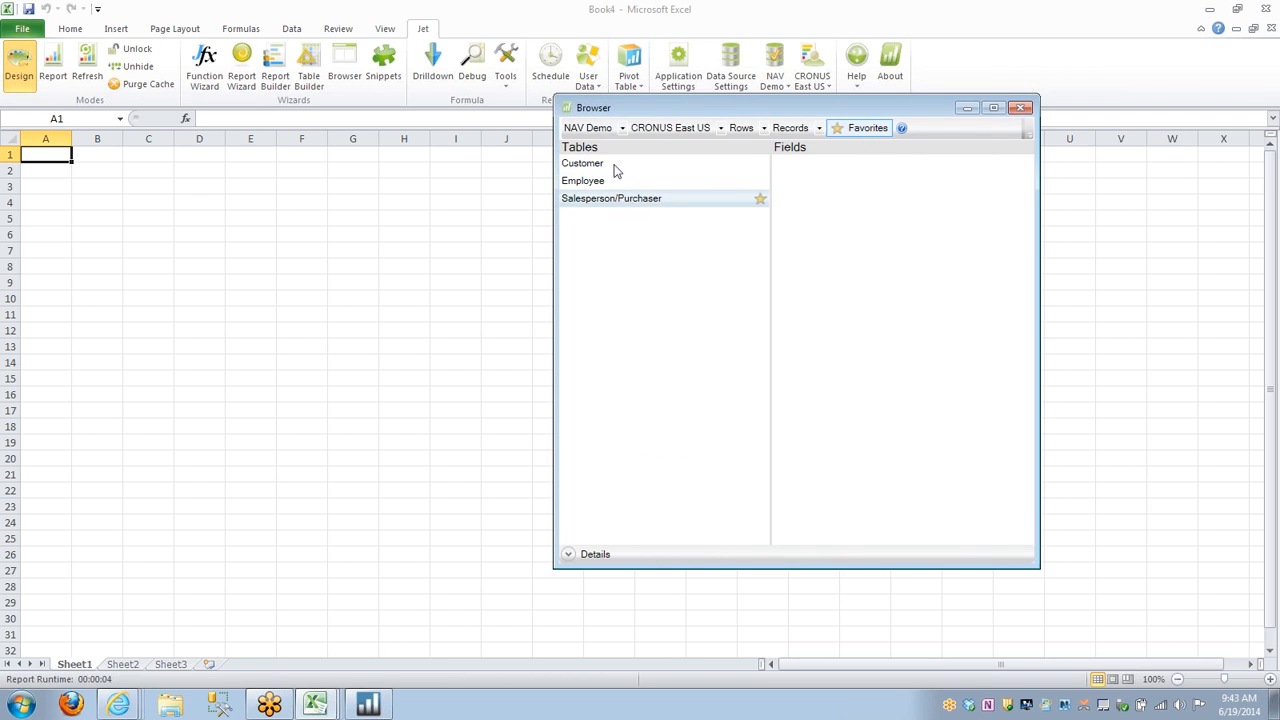
click(858, 133)
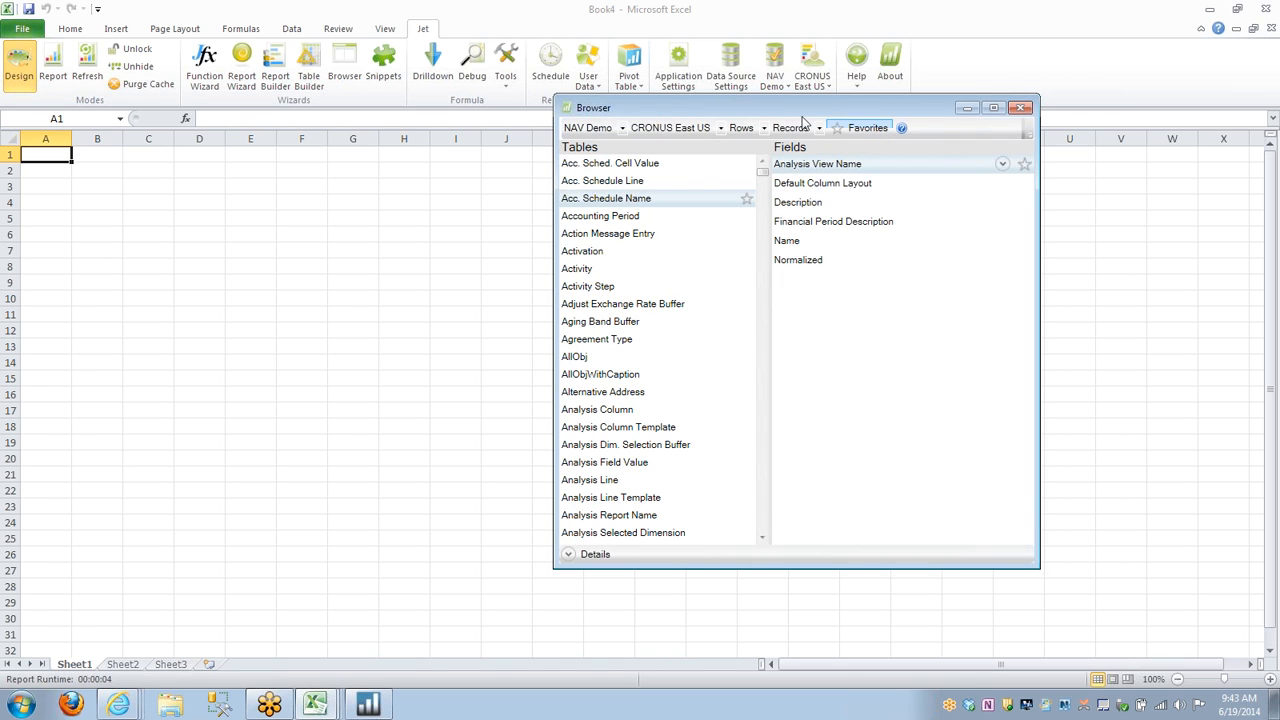
Find the Customer table in the Browser and select its No. and Name fields.
click(624, 238)
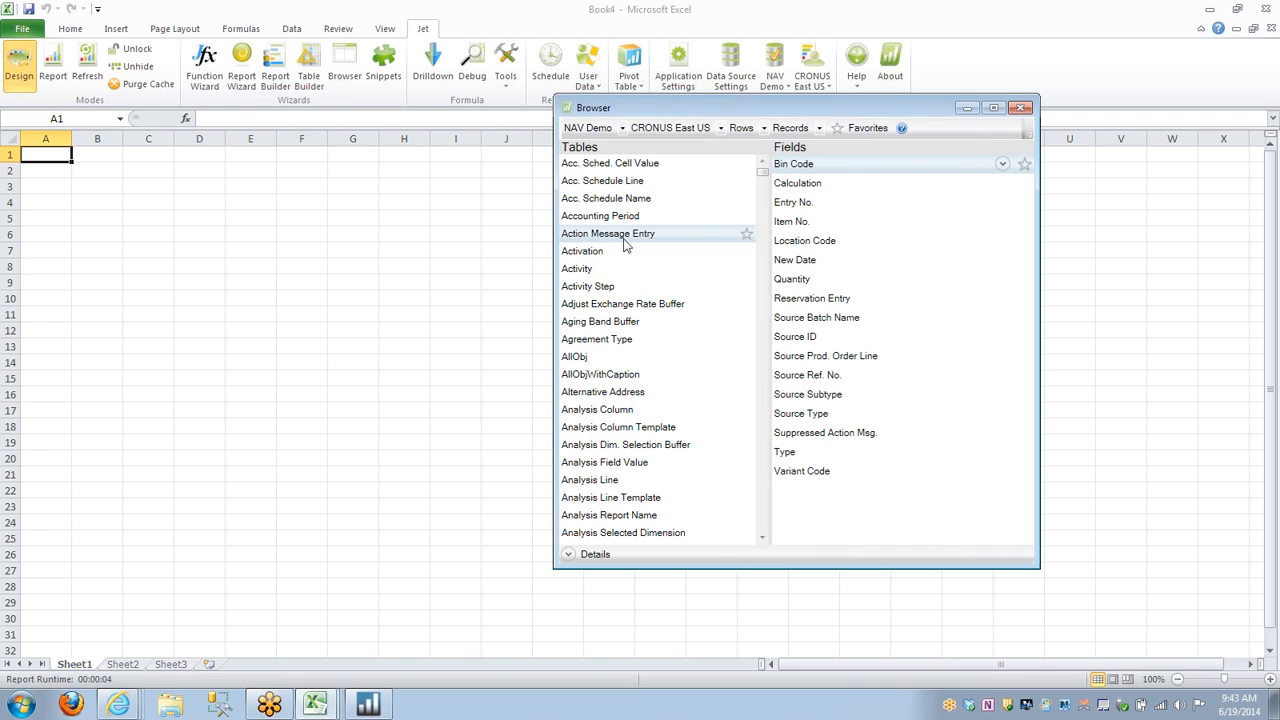
text(customer)
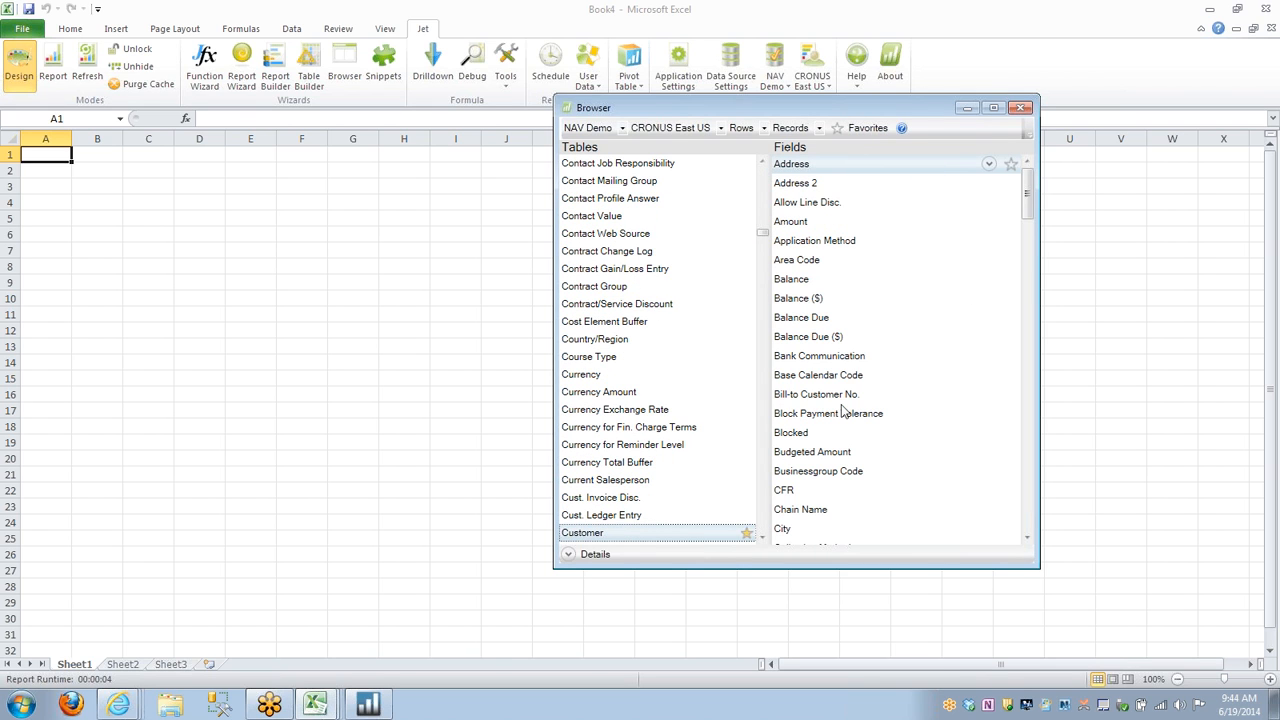
scroll(845, 415, down, 6)
scroll(849, 422, down, 15)
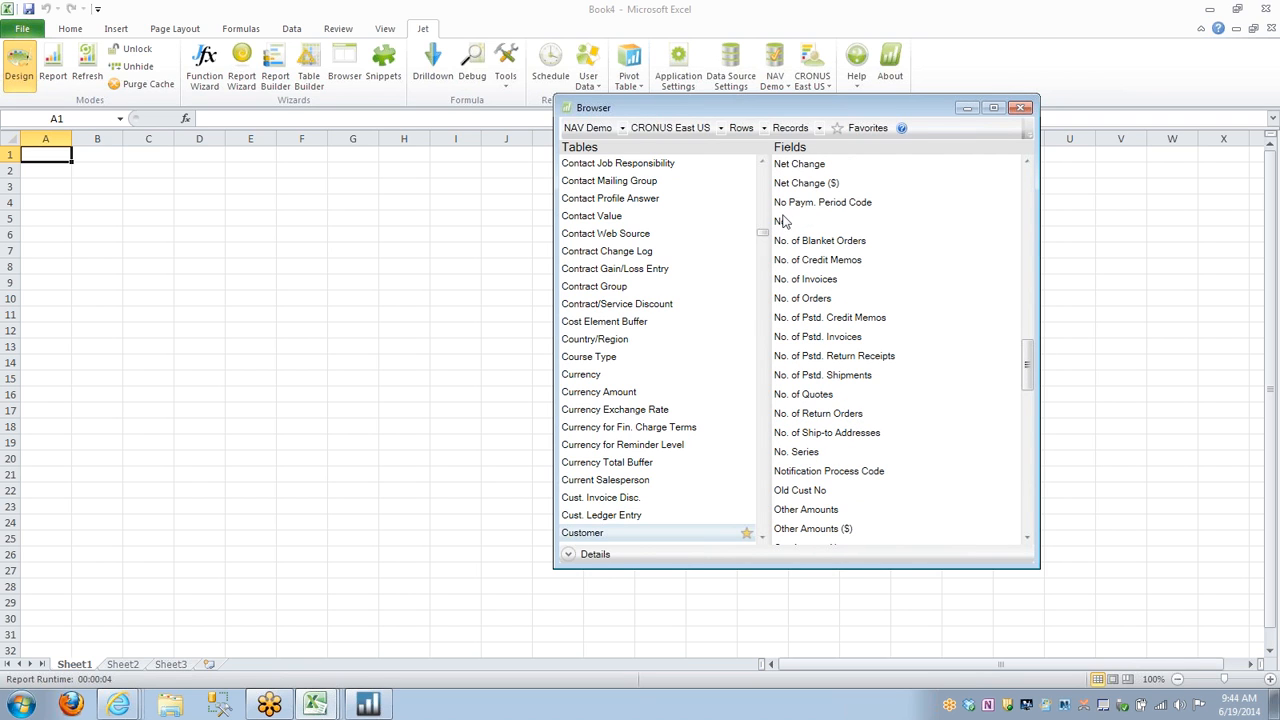
click(784, 221)
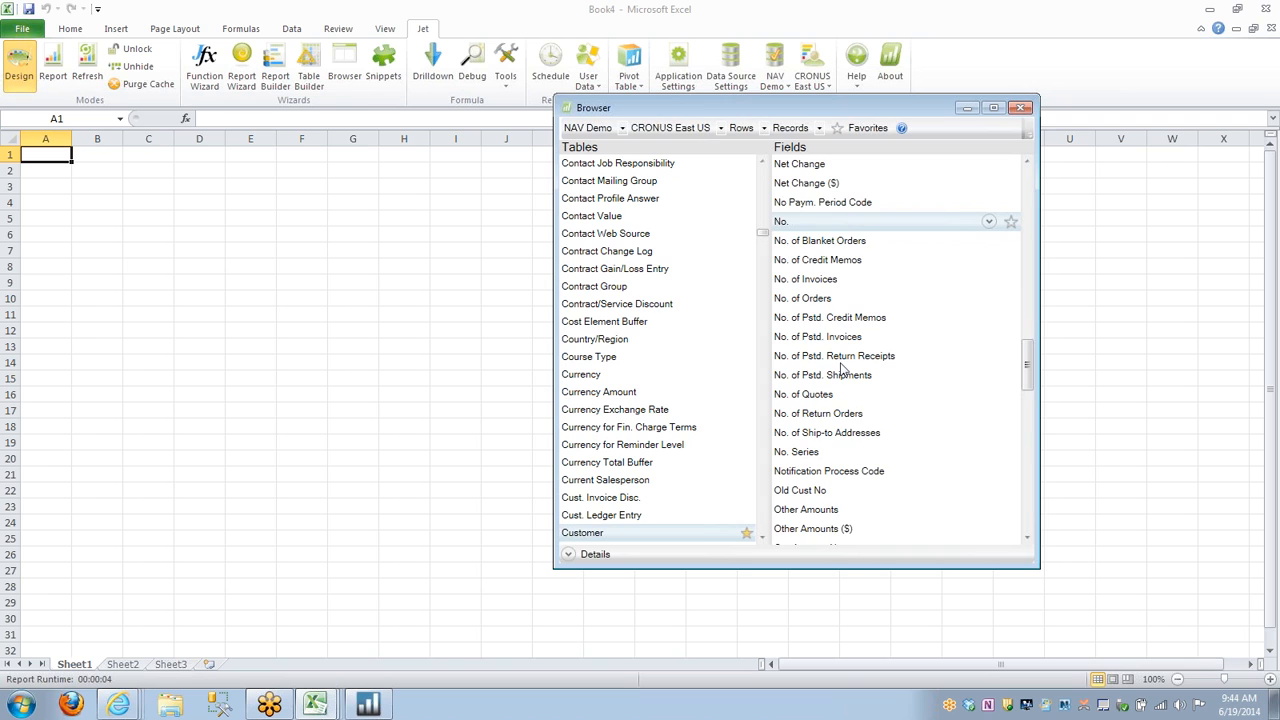
scroll(843, 371, up, 3)
click(808, 302)
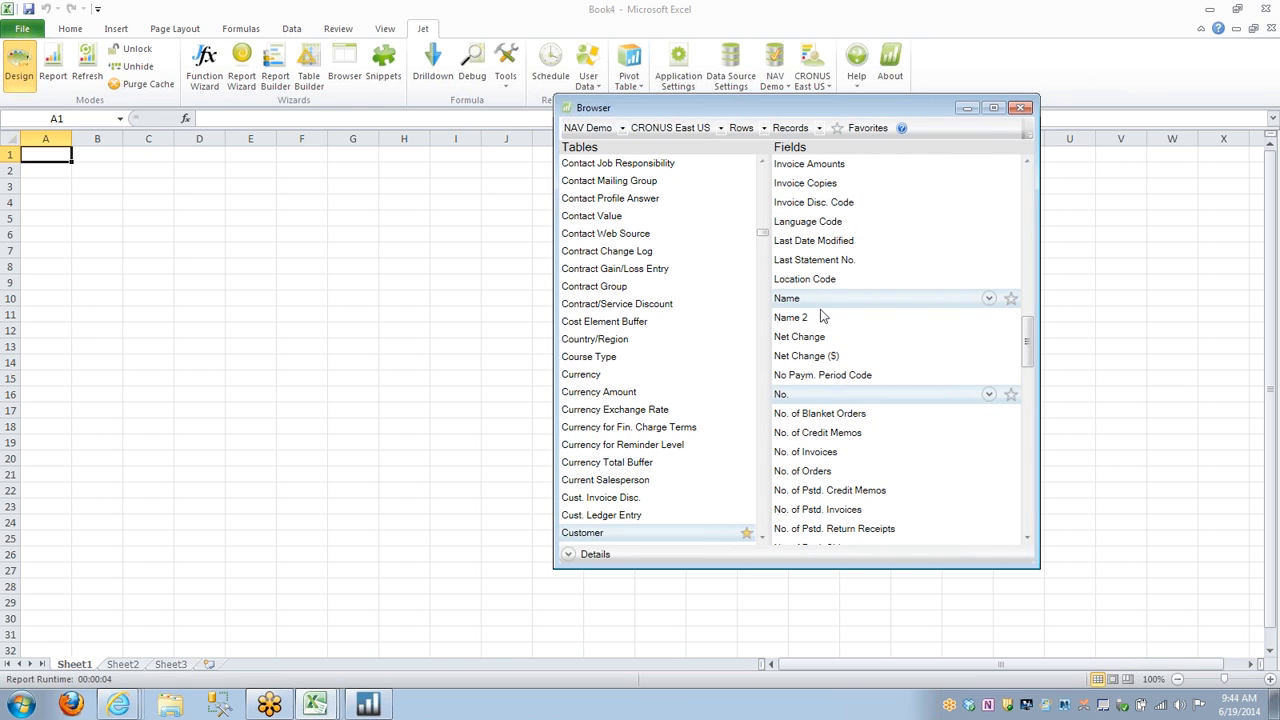
Add State, Salesperson Code and Sales ($) to the selection, place the fields on the sheet starting at F9, and close the Browser.
scroll(866, 391, down, 7)
scroll(820, 394, down, 6)
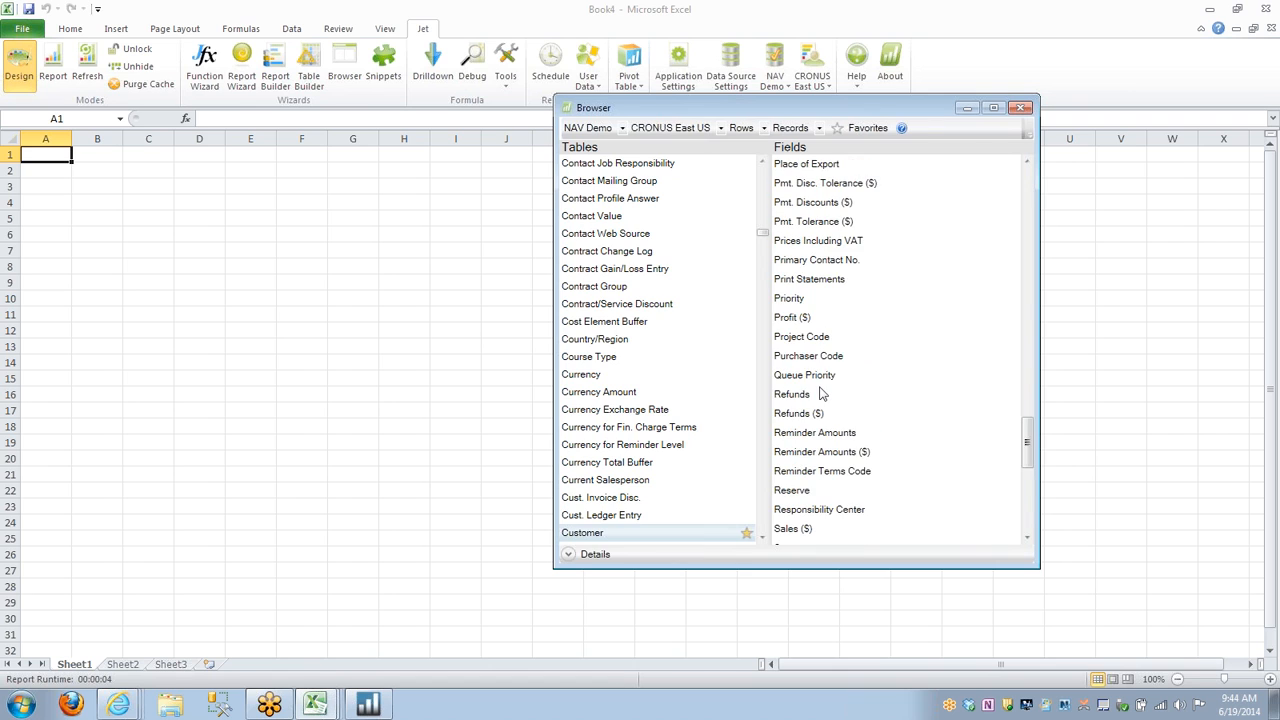
scroll(820, 394, down, 5)
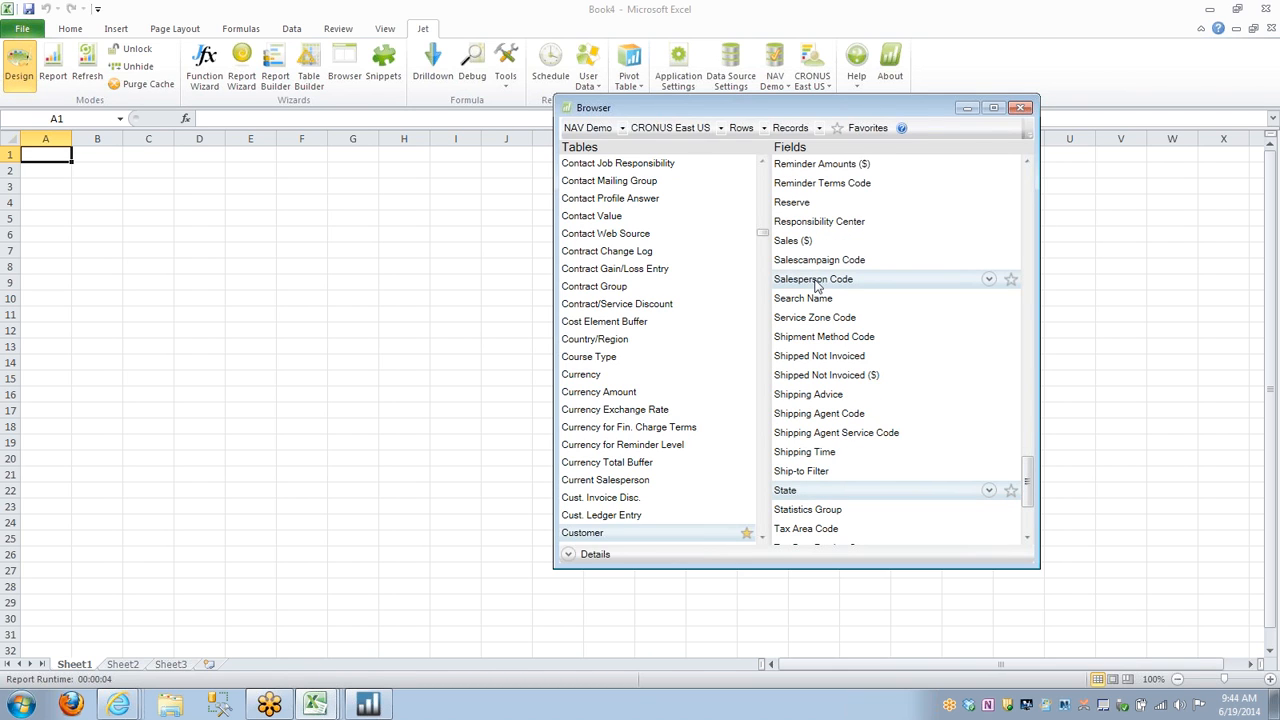
click(818, 250)
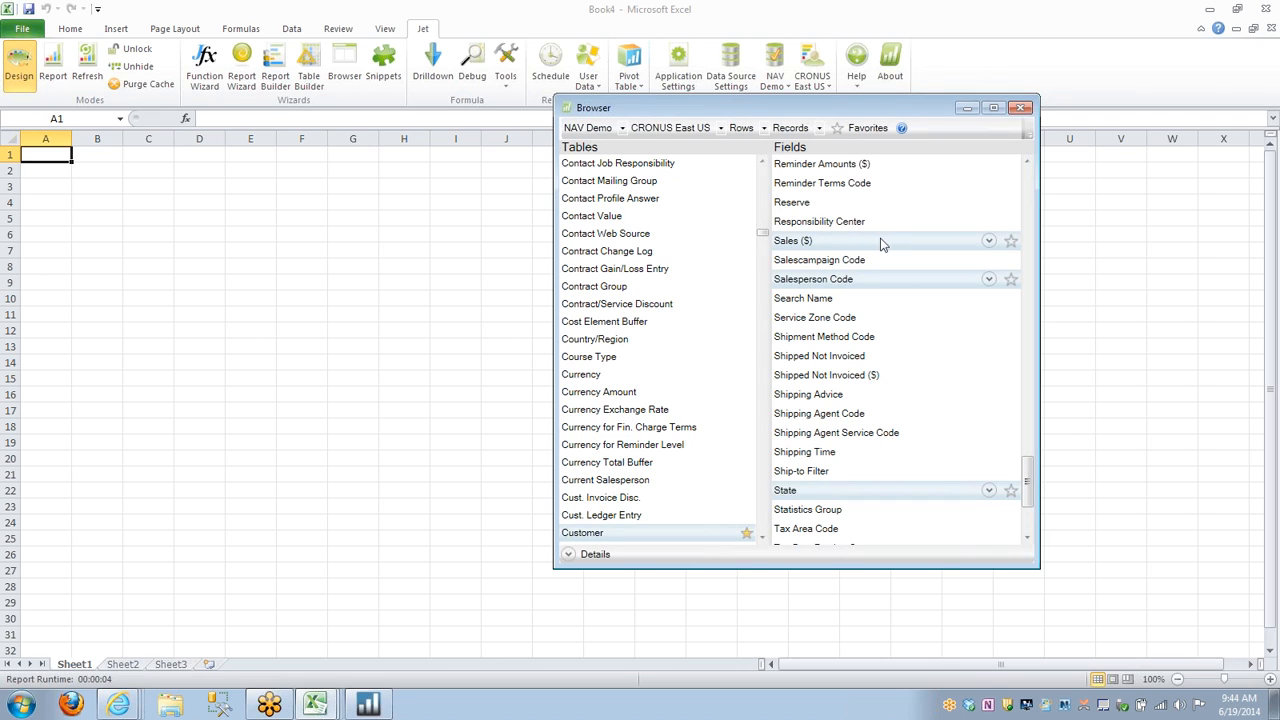
drag(890, 247, 305, 283)
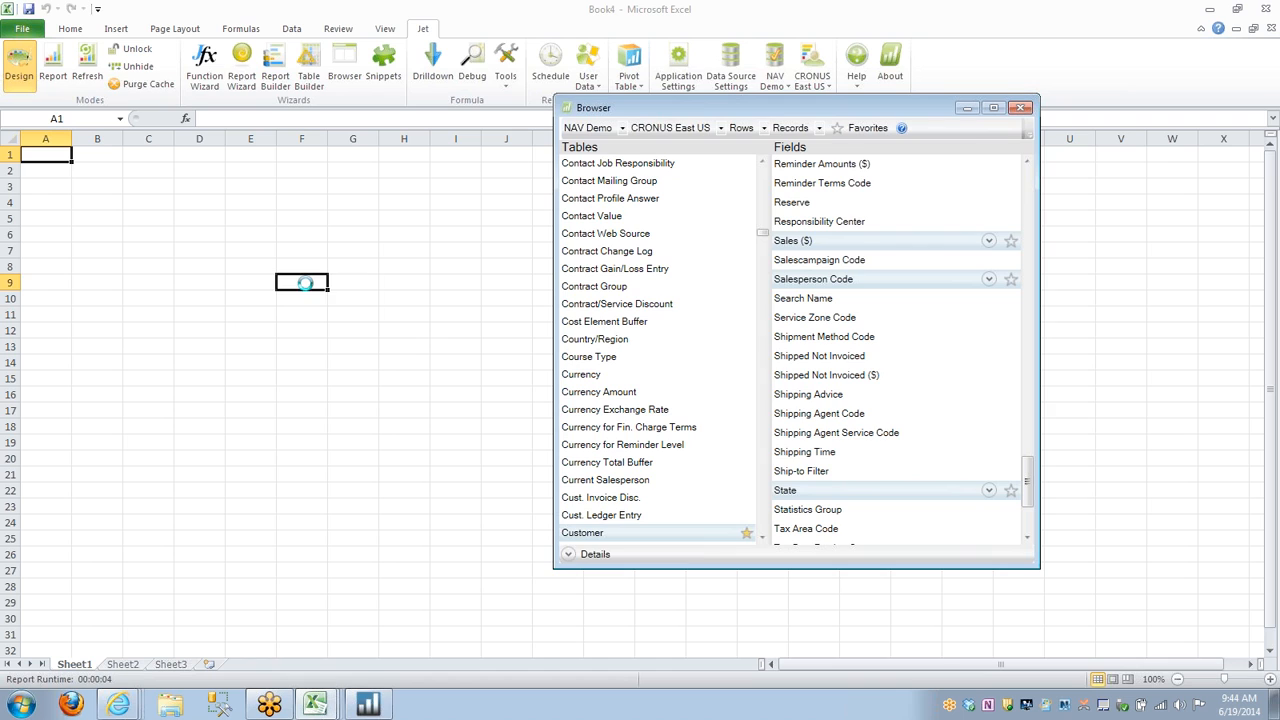
click(1022, 109)
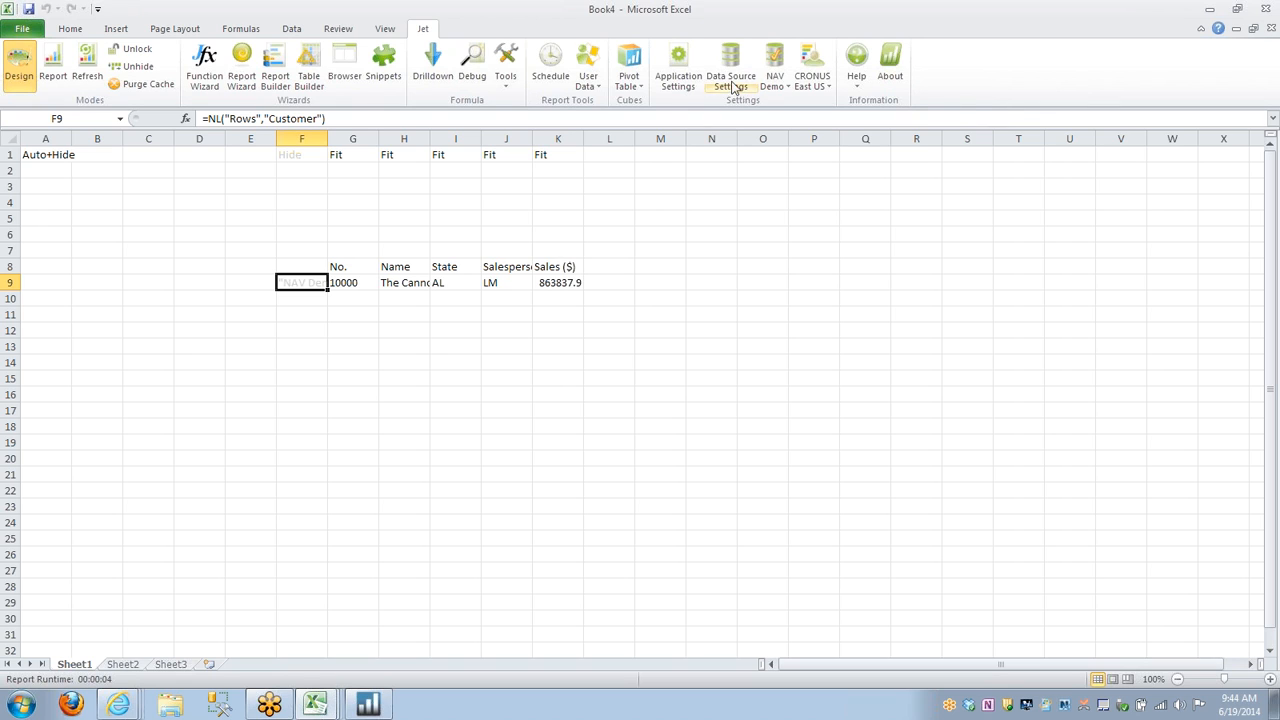
Run the customer report and look through the listed customers.
click(88, 74)
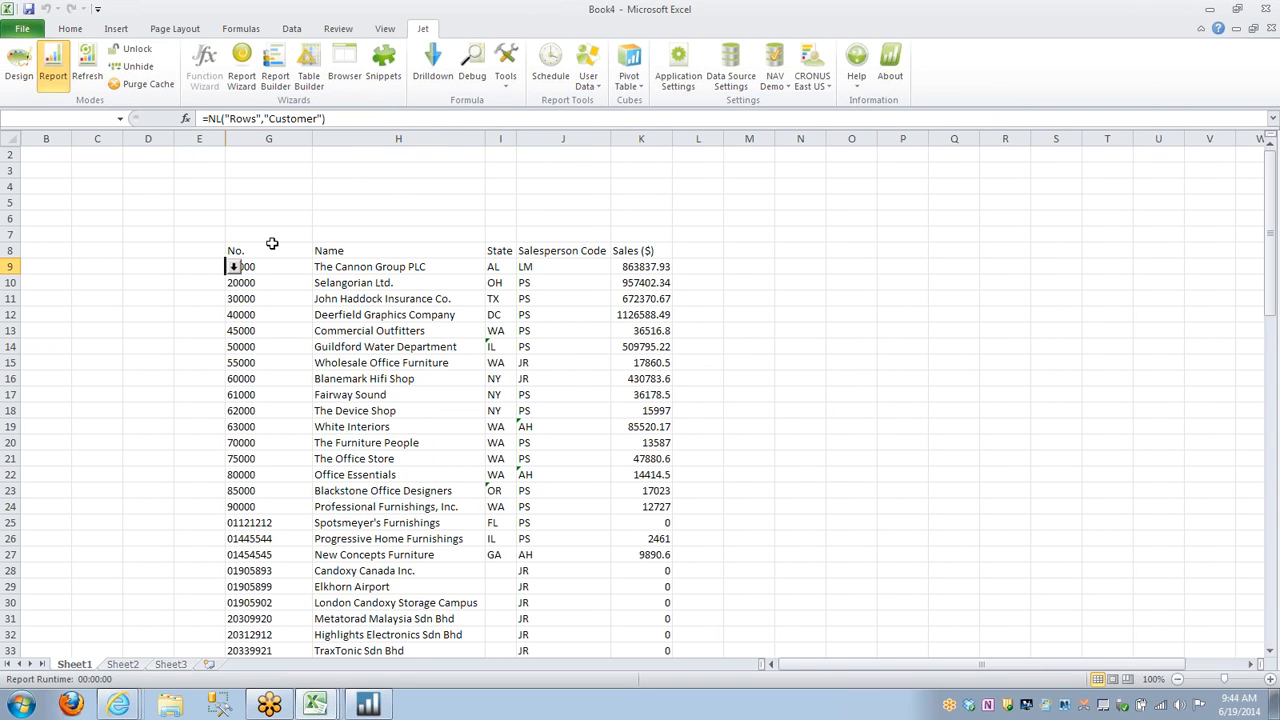
scroll(271, 245, down, 7)
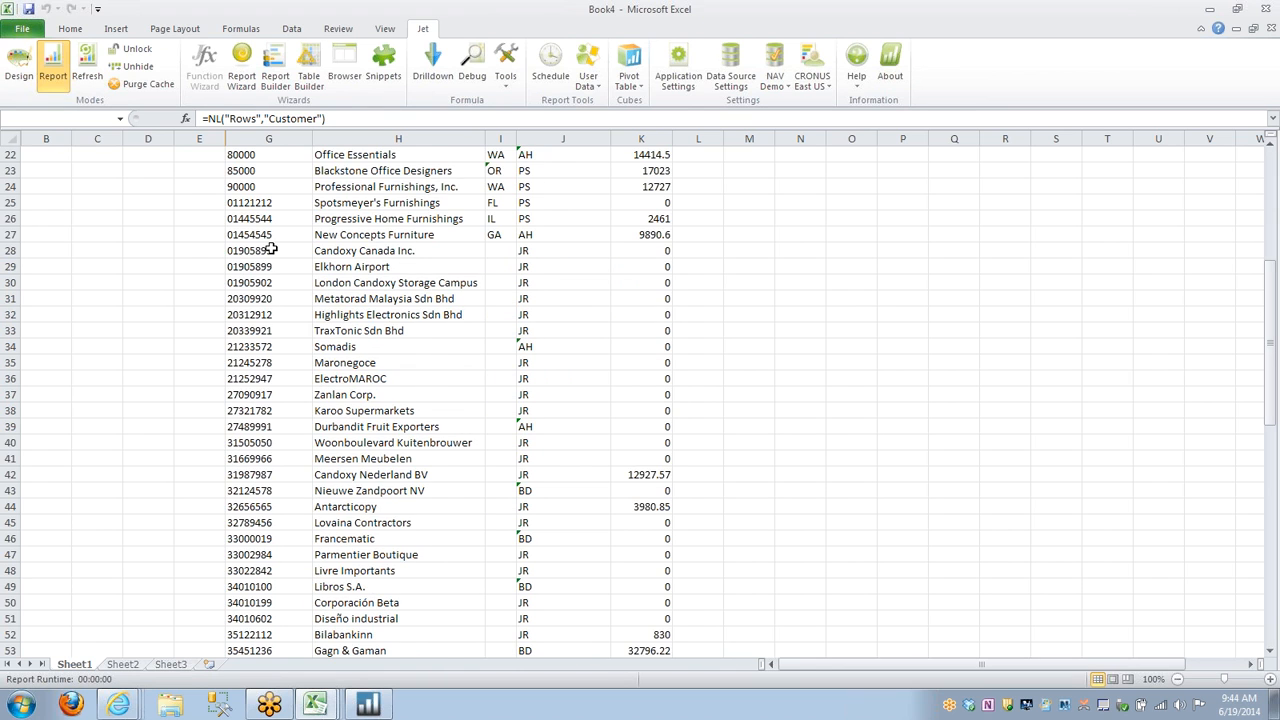
scroll(271, 249, up, 7)
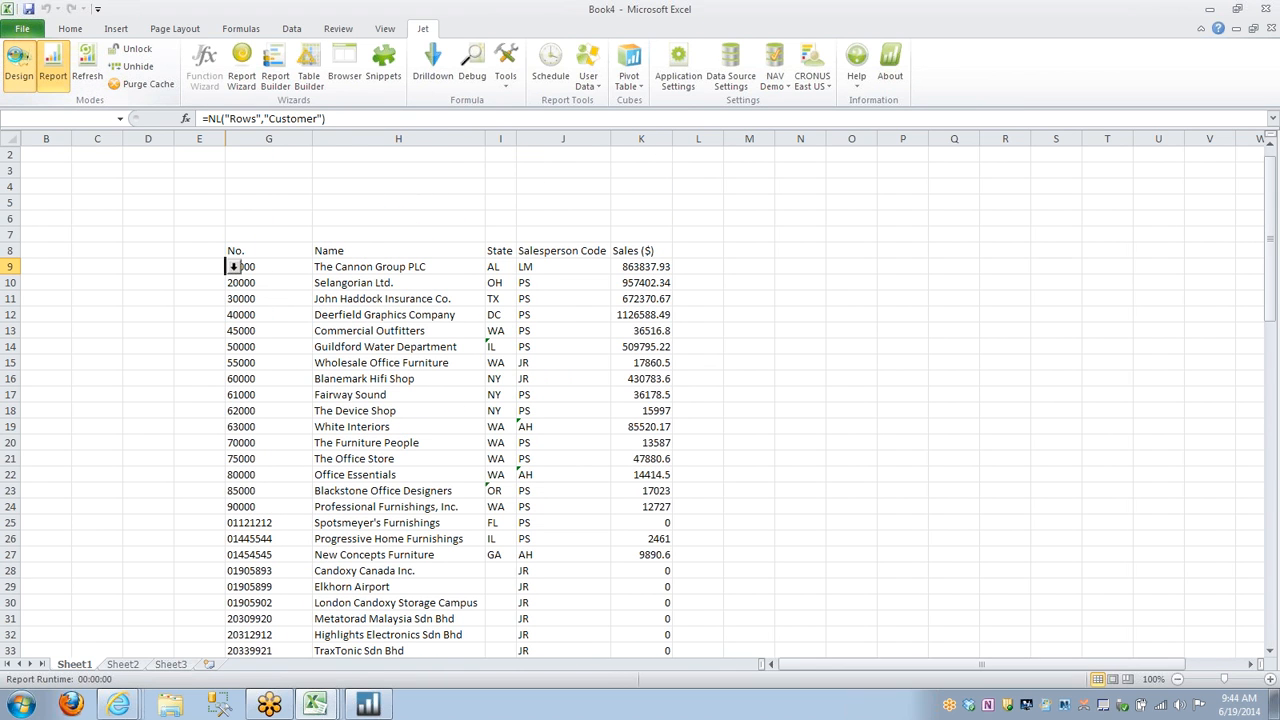
Format the header cells G8:K8 in design mode with a green fill and white, bold, italic text.
drag(371, 267, 746, 270)
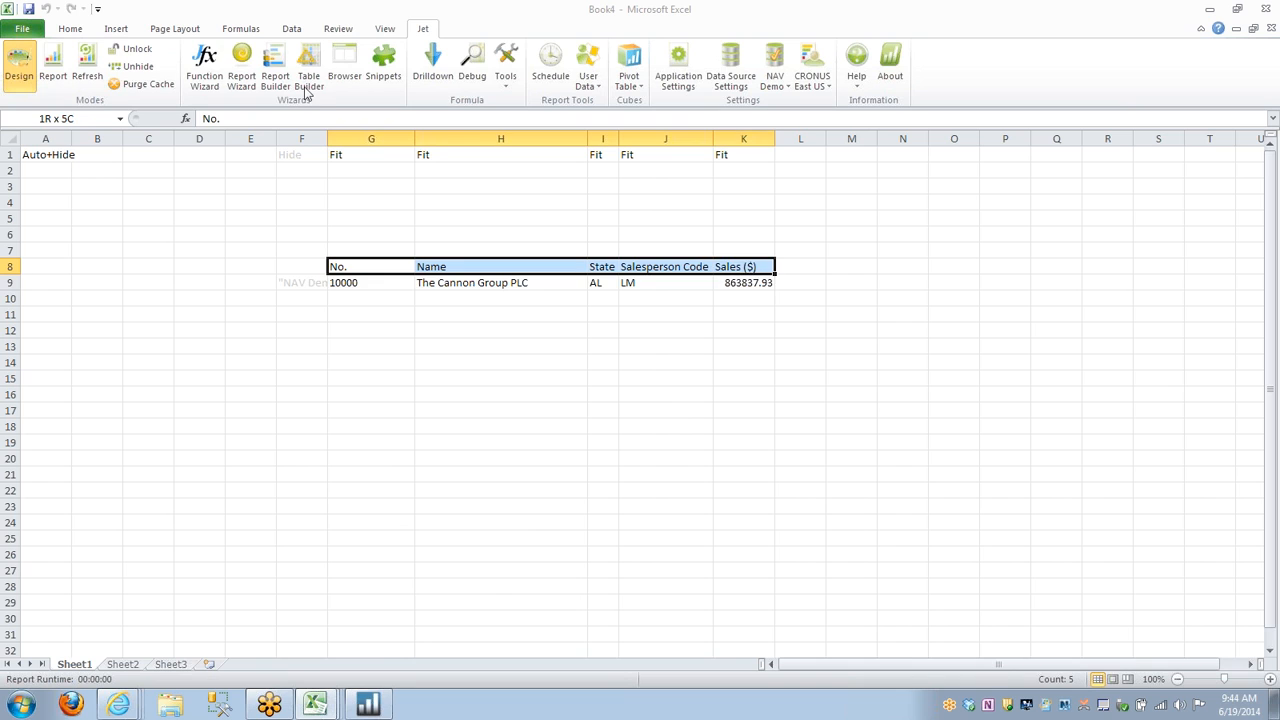
click(71, 29)
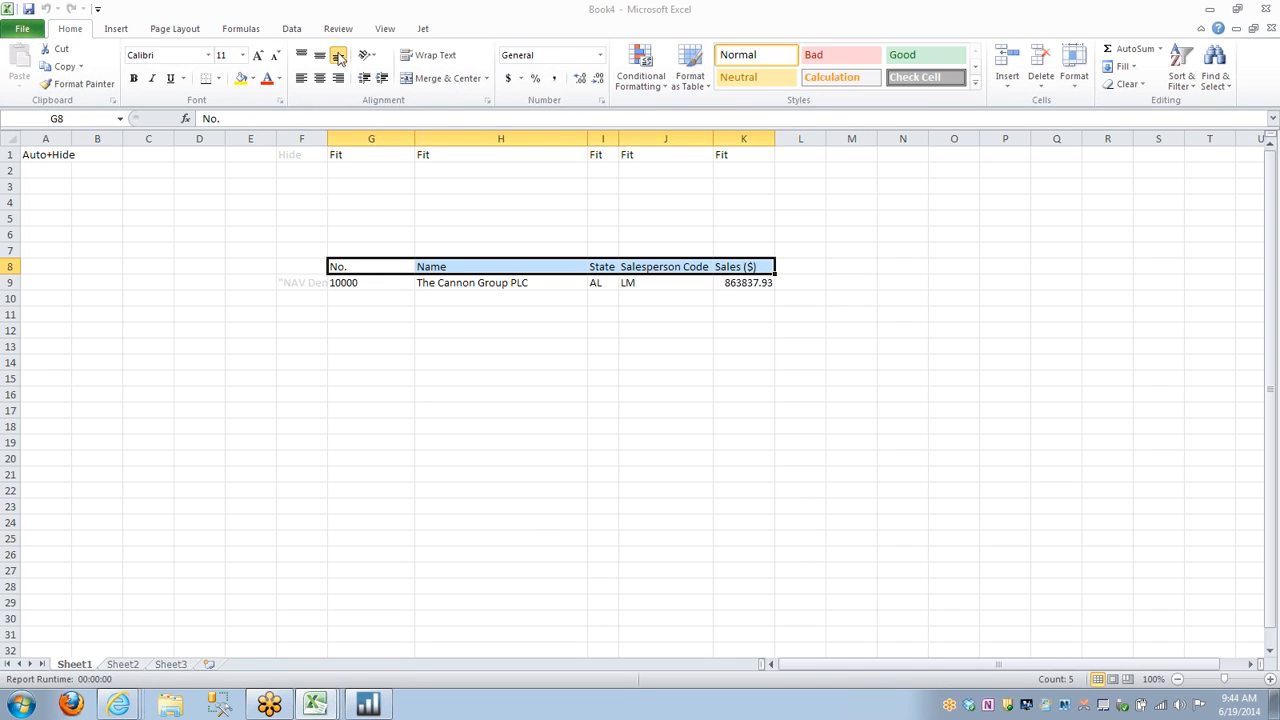
click(254, 82)
click(308, 196)
click(281, 88)
click(268, 131)
click(134, 80)
click(152, 79)
Total the Sales ($) column in K11 with a sum of K9:K10 and apply the accounting number format to K9:K11.
click(745, 315)
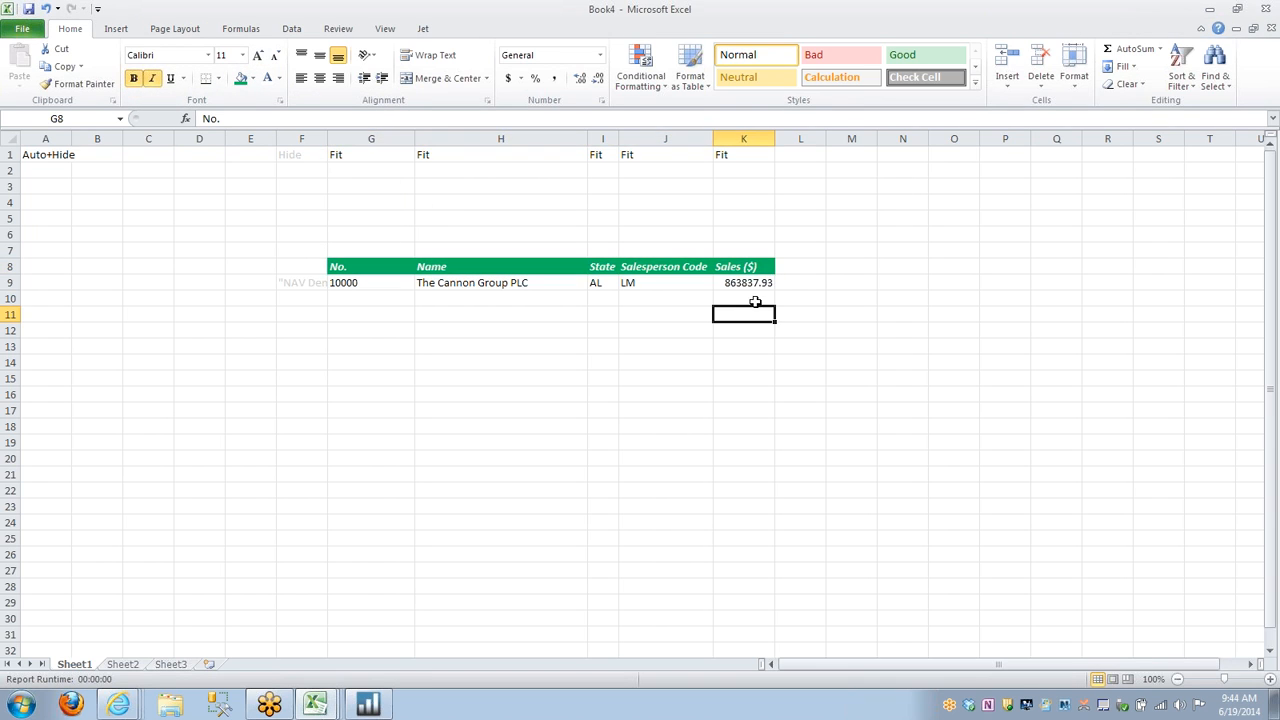
click(1125, 52)
key(Return)
drag(749, 282, 748, 314)
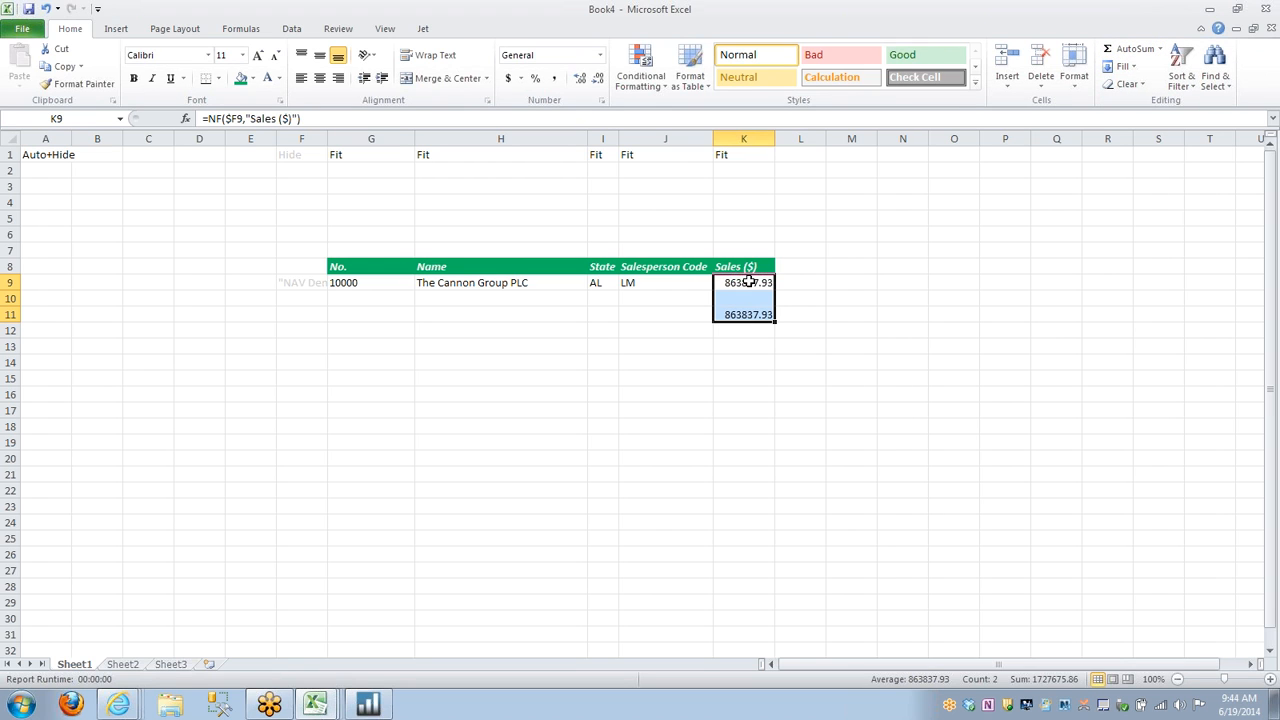
click(508, 78)
Make the total in K11 bold and give it a top and double bottom border.
click(748, 315)
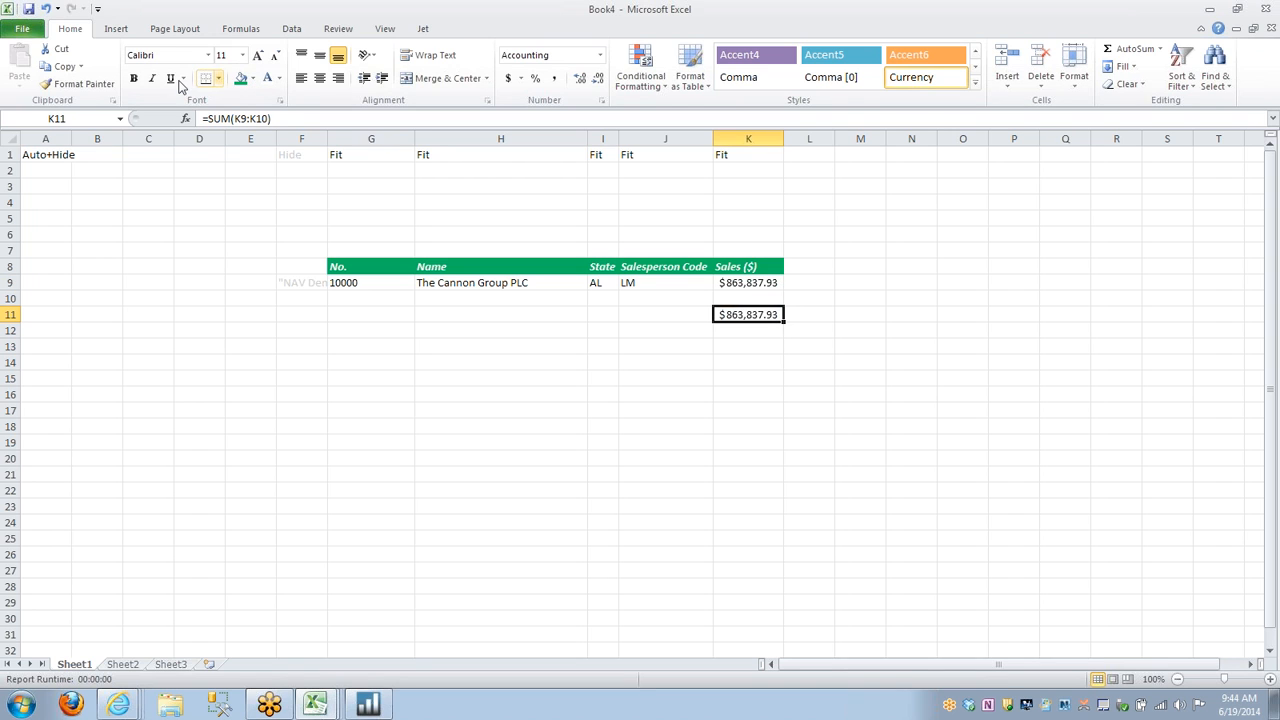
click(133, 78)
click(221, 82)
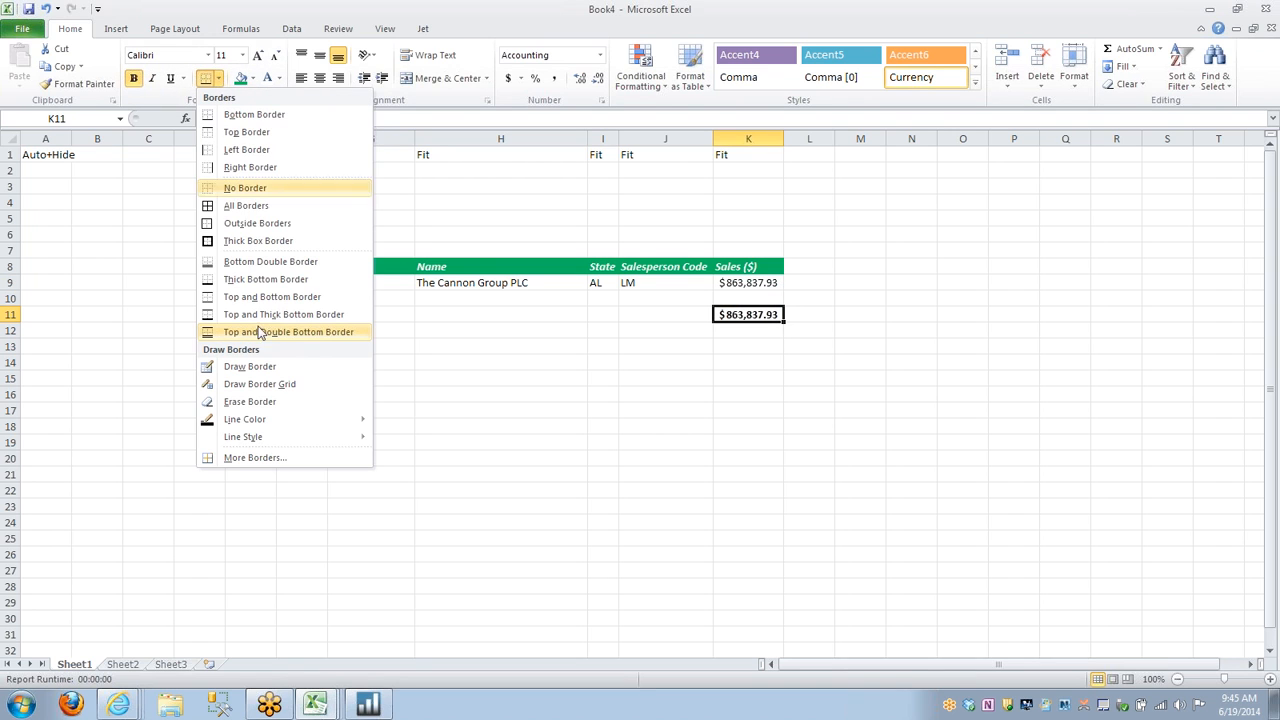
click(266, 329)
Hide the gridlines on Sheet1.
click(809, 266)
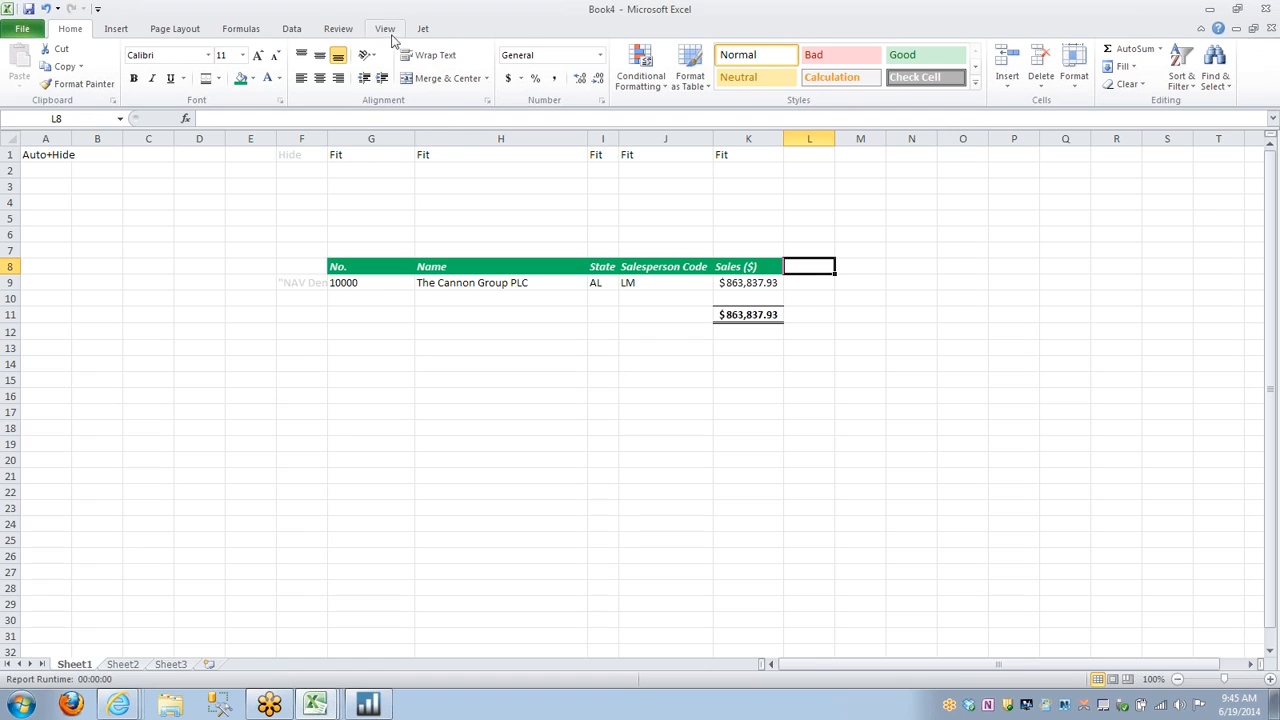
click(386, 30)
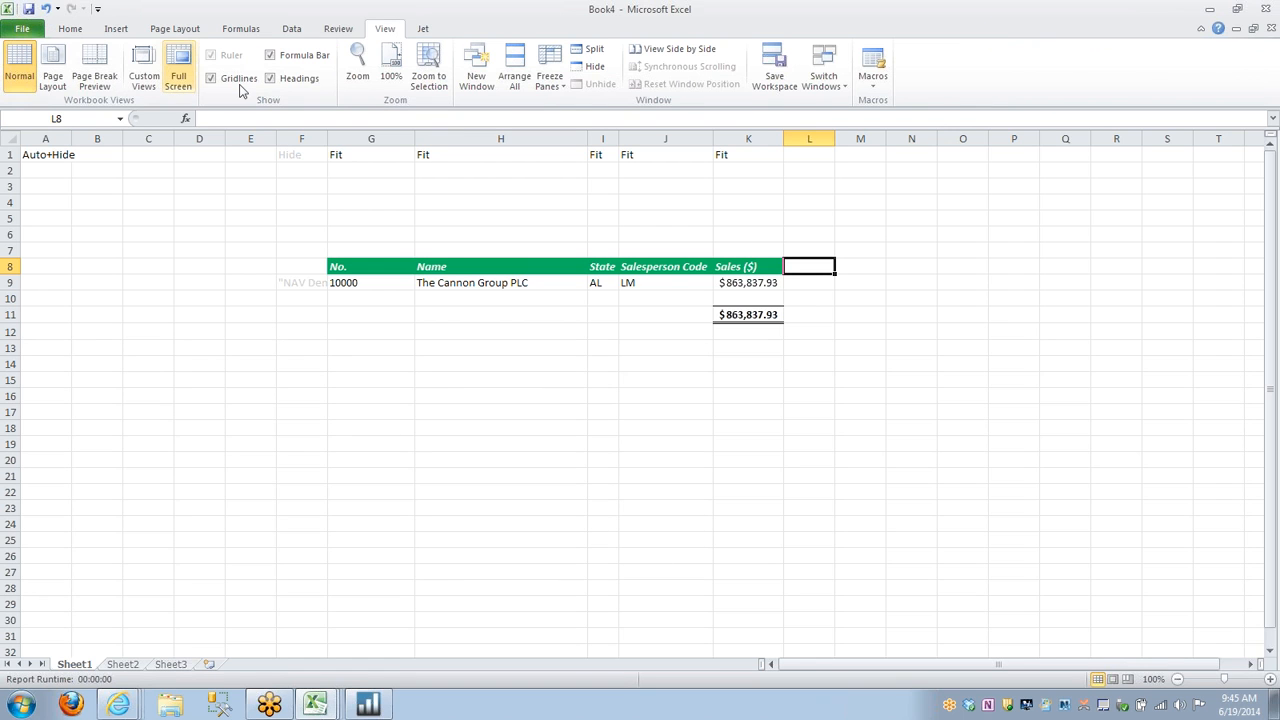
click(211, 80)
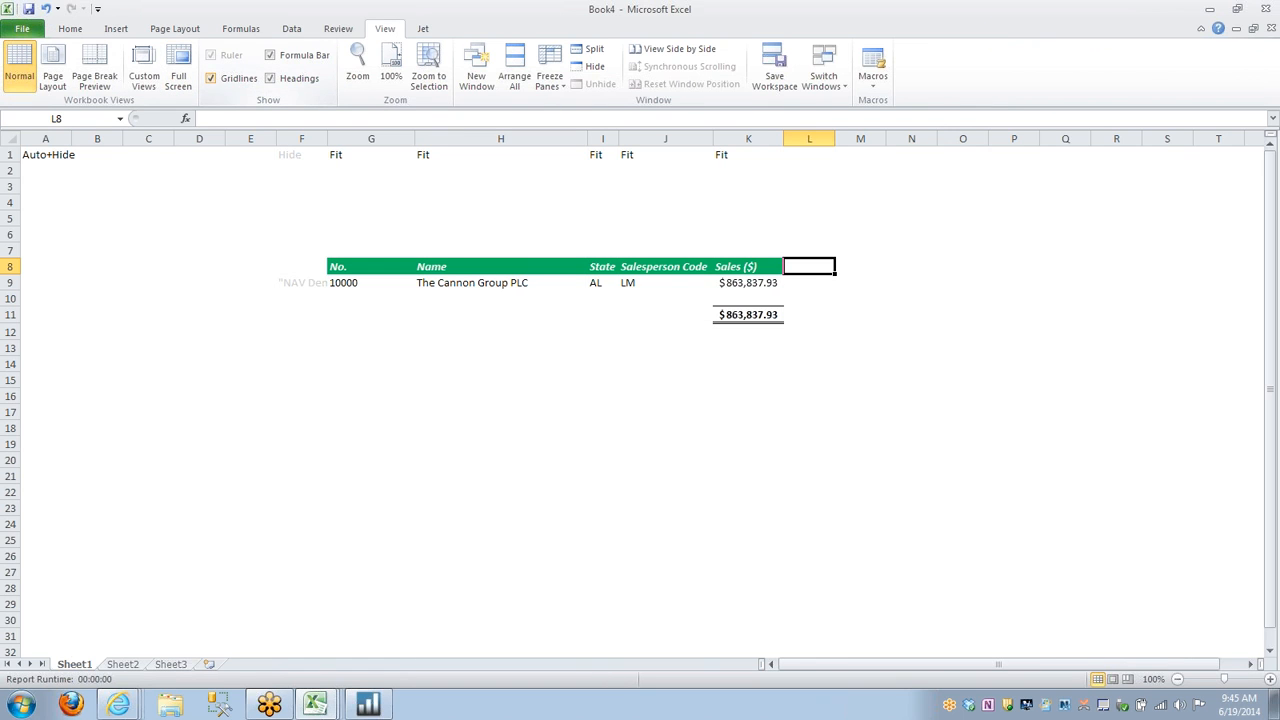
Insert a 3-D pie chart from the Name cells H8:H10 and Sales ($) cells K8:K10, placed below the table.
click(70, 28)
drag(474, 266, 467, 298)
drag(751, 266, 752, 295)
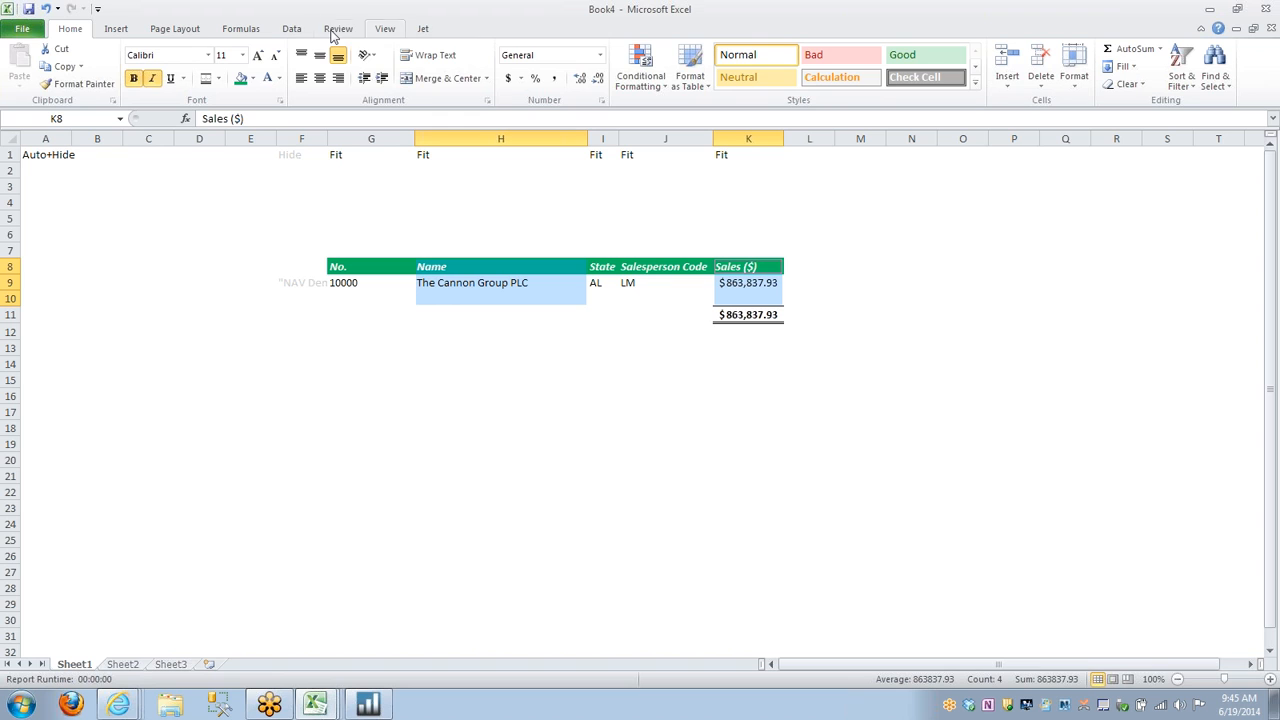
click(116, 29)
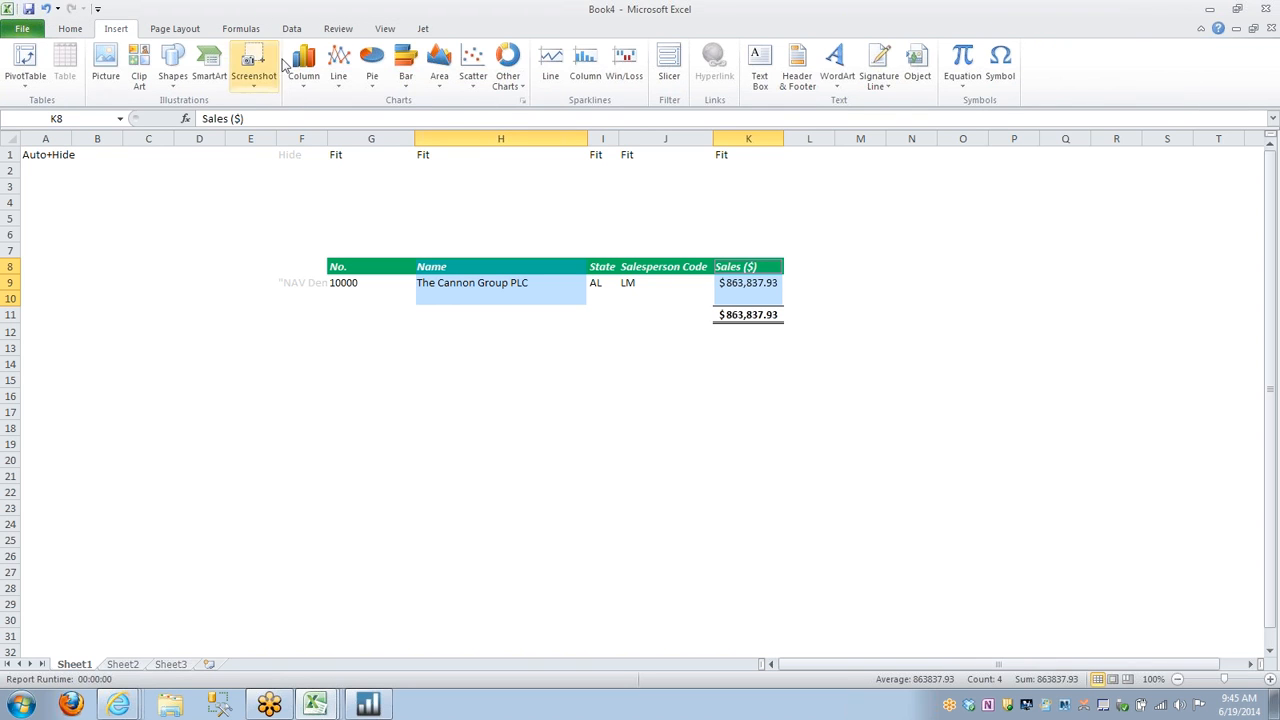
click(375, 68)
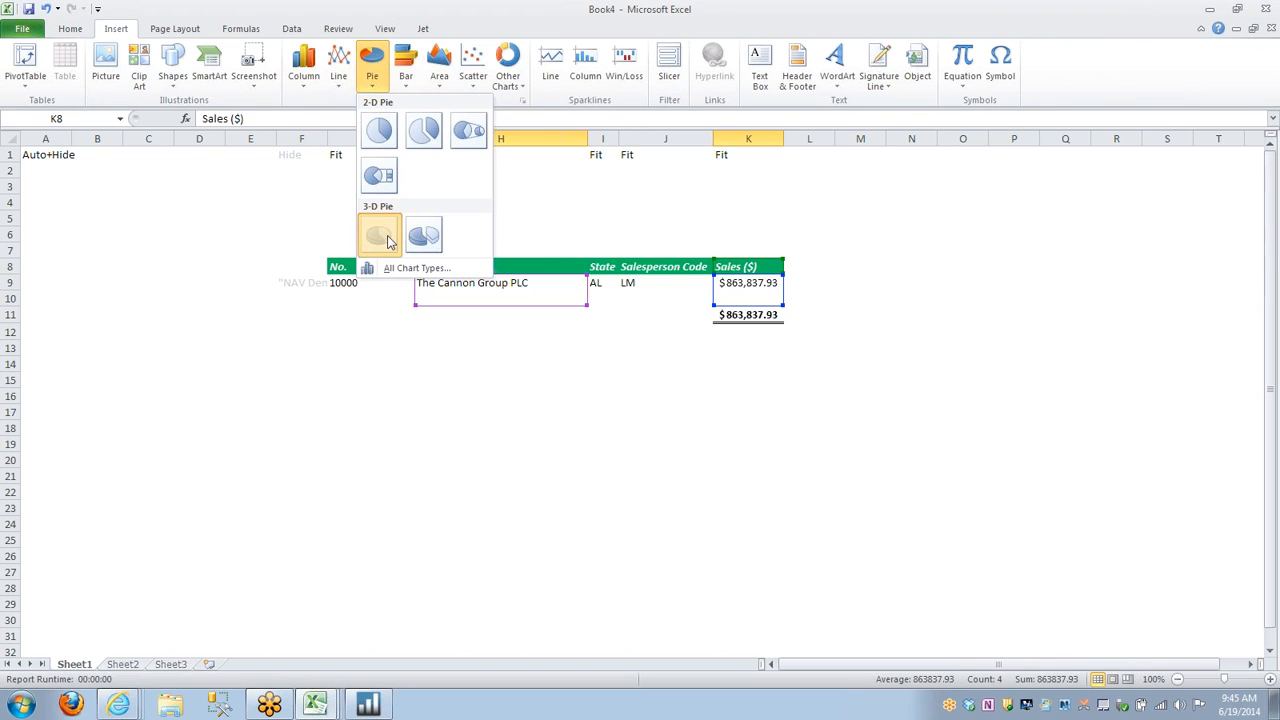
click(378, 235)
drag(766, 373, 680, 434)
click(862, 265)
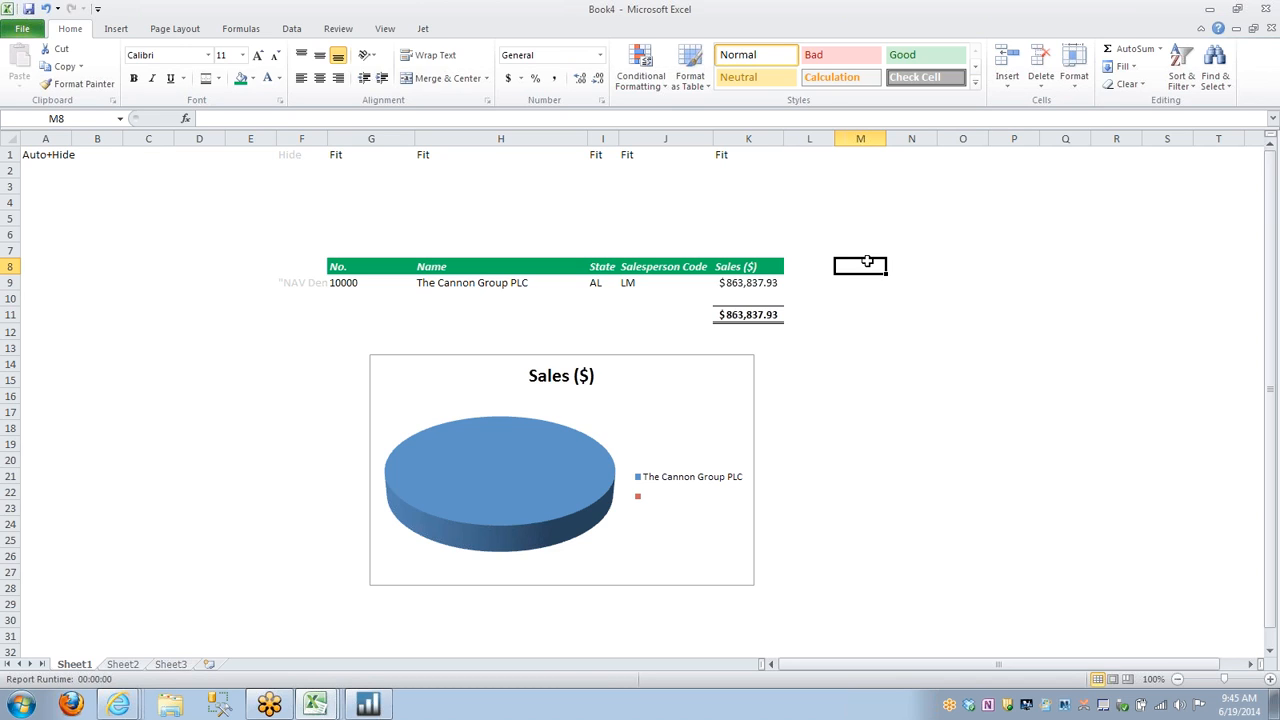
Edit the Customer rows function in F9 with the Function Wizard and add a State filter of "OR|WA".
click(297, 284)
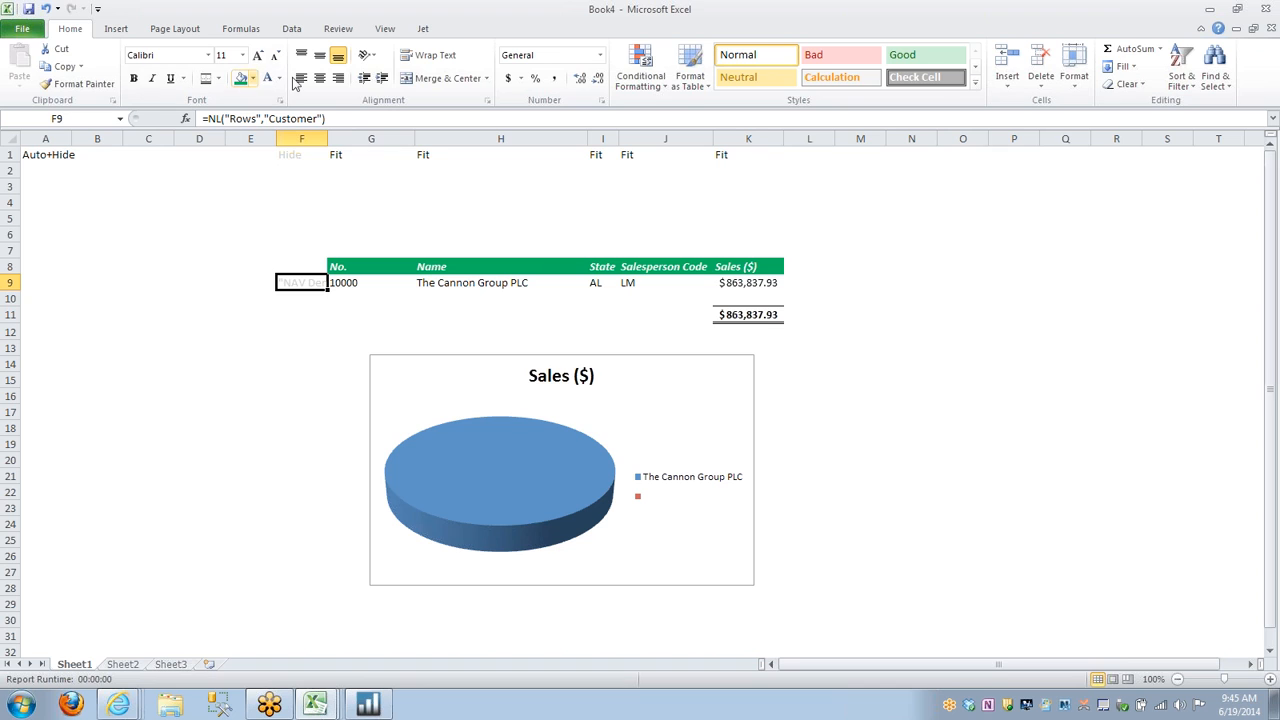
click(423, 28)
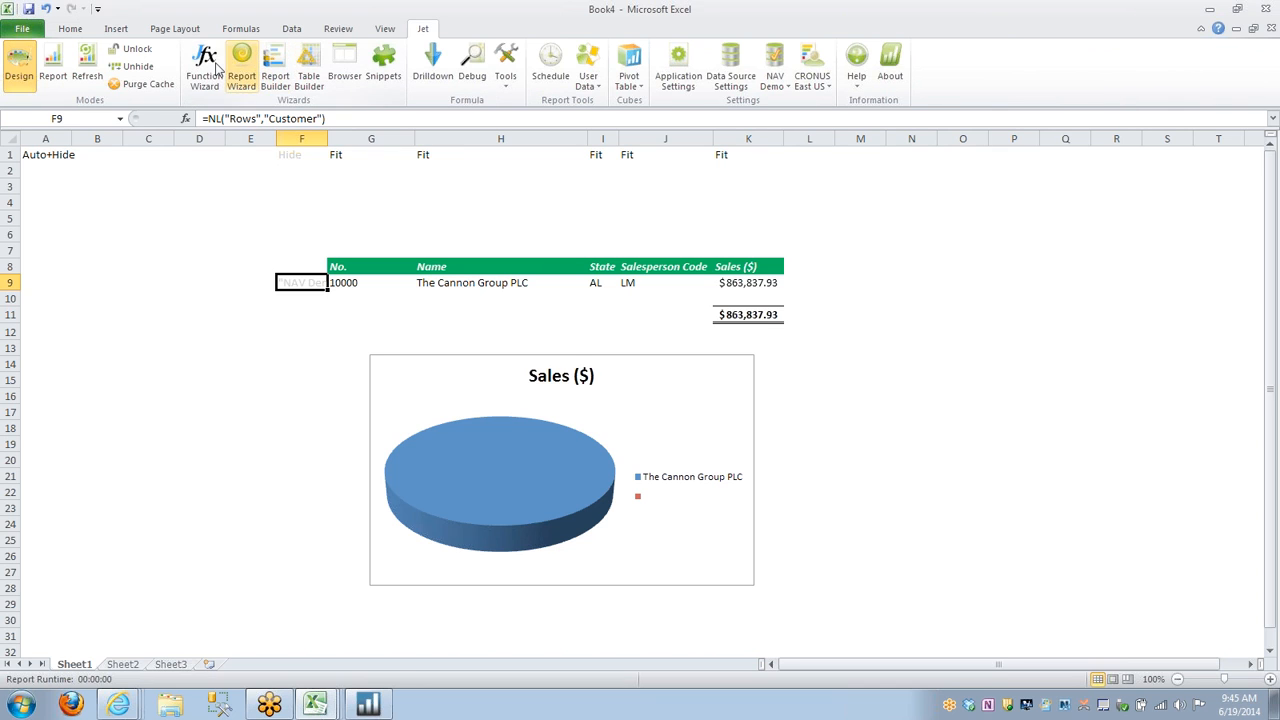
click(213, 68)
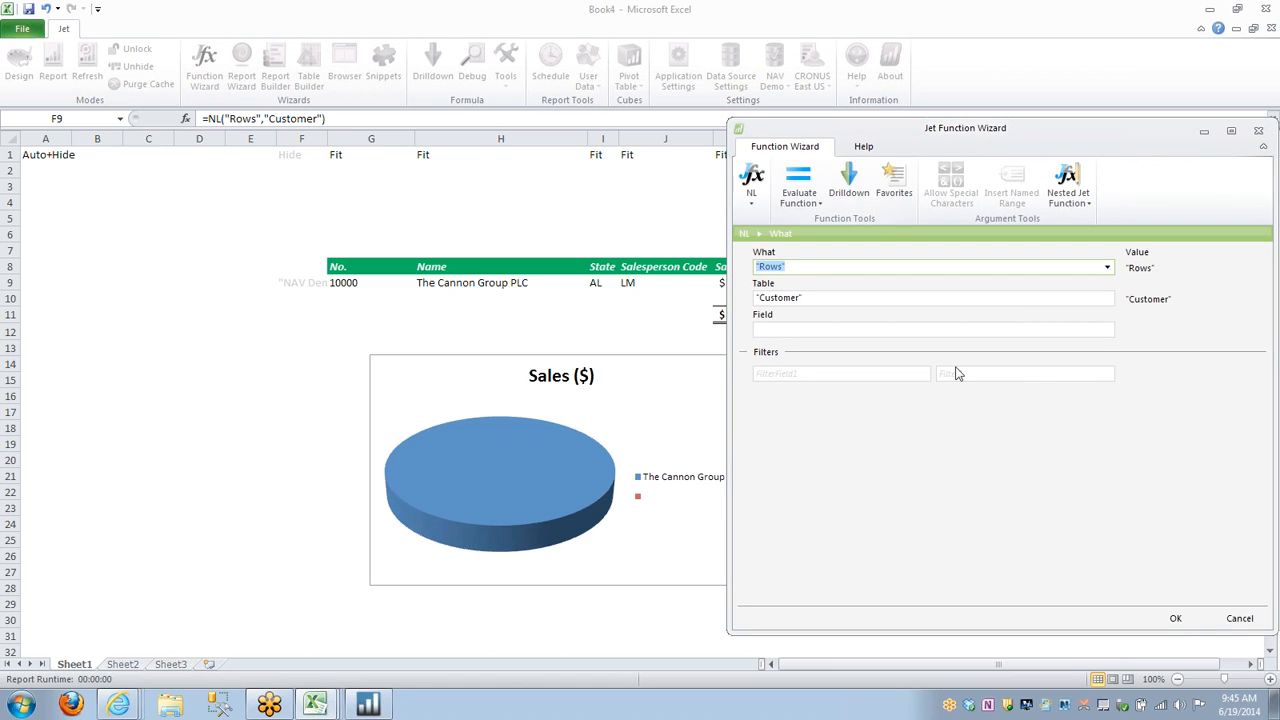
click(895, 376)
click(924, 375)
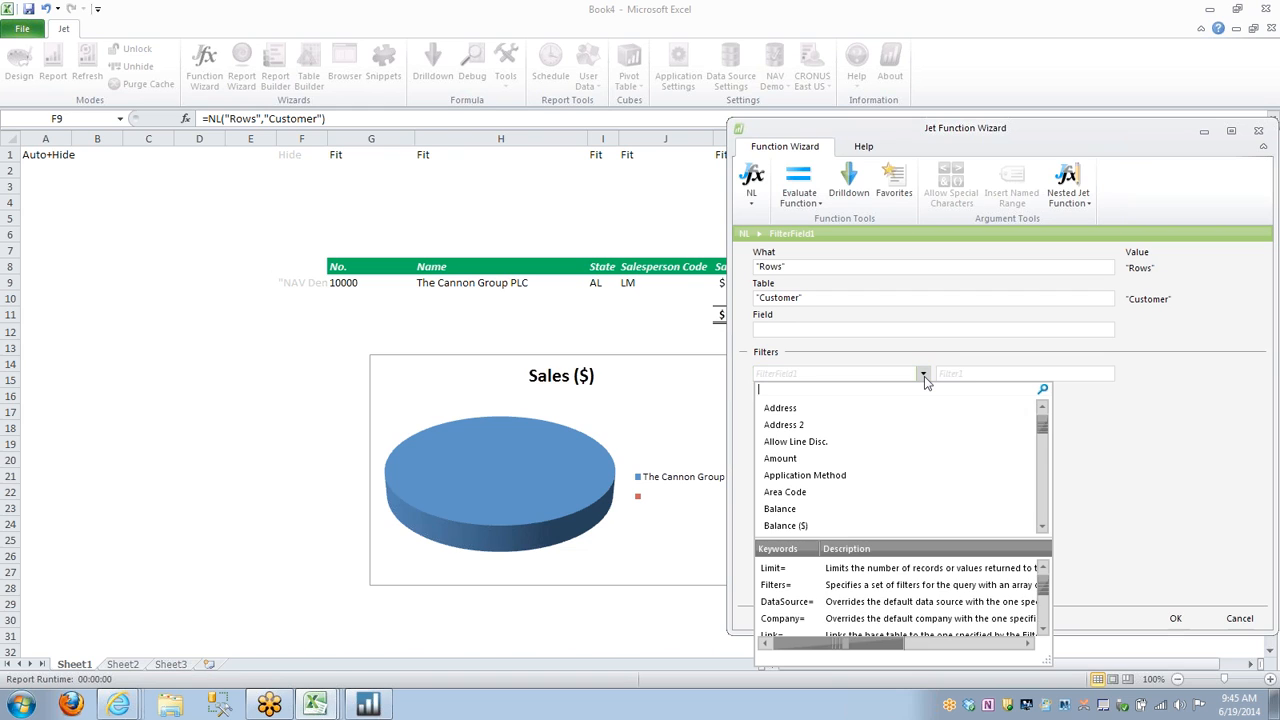
text(stat)
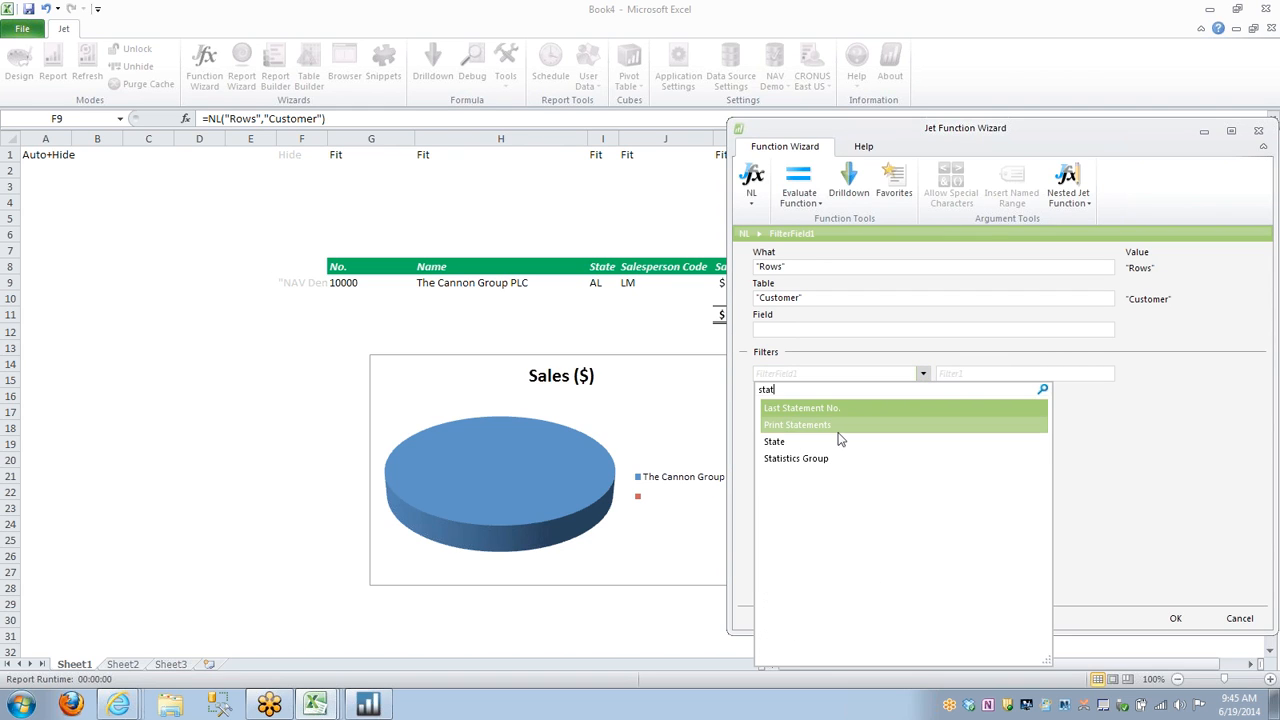
click(797, 442)
click(954, 374)
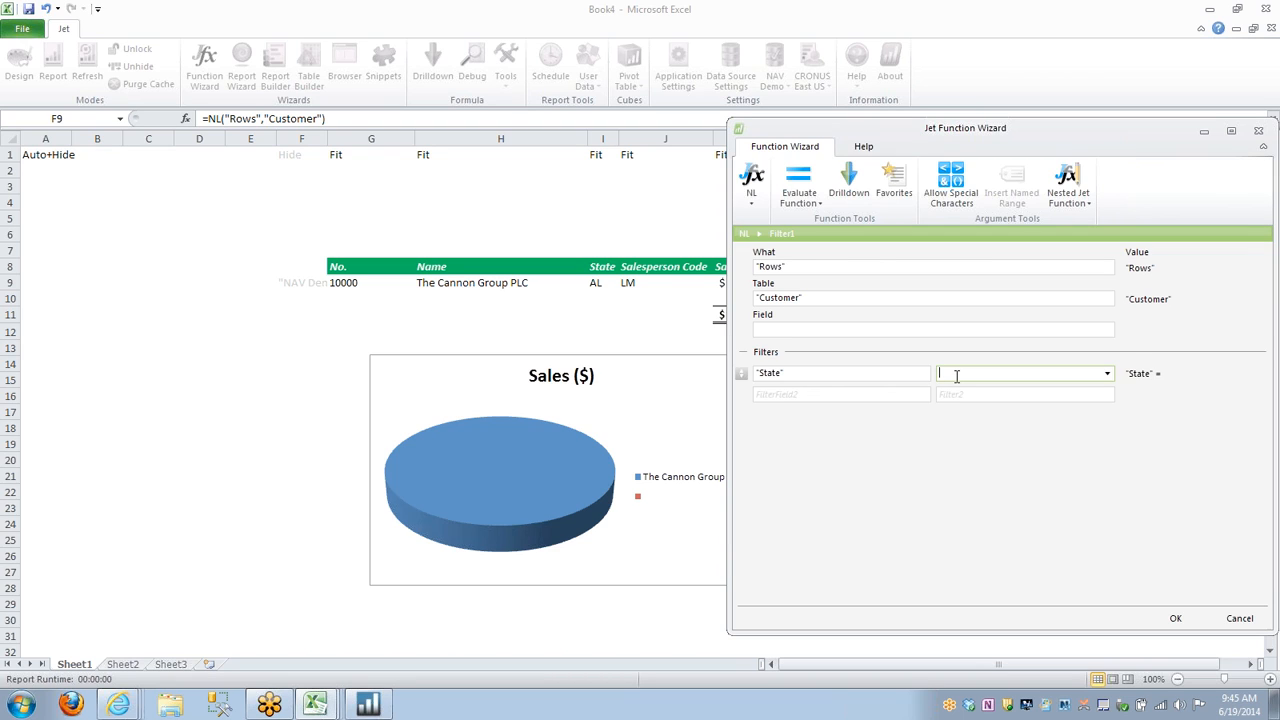
text("OR|WA")
Add a second filter of Sales ($) ">15000" to the Customer rows function in F9 and refresh the report.
click(880, 394)
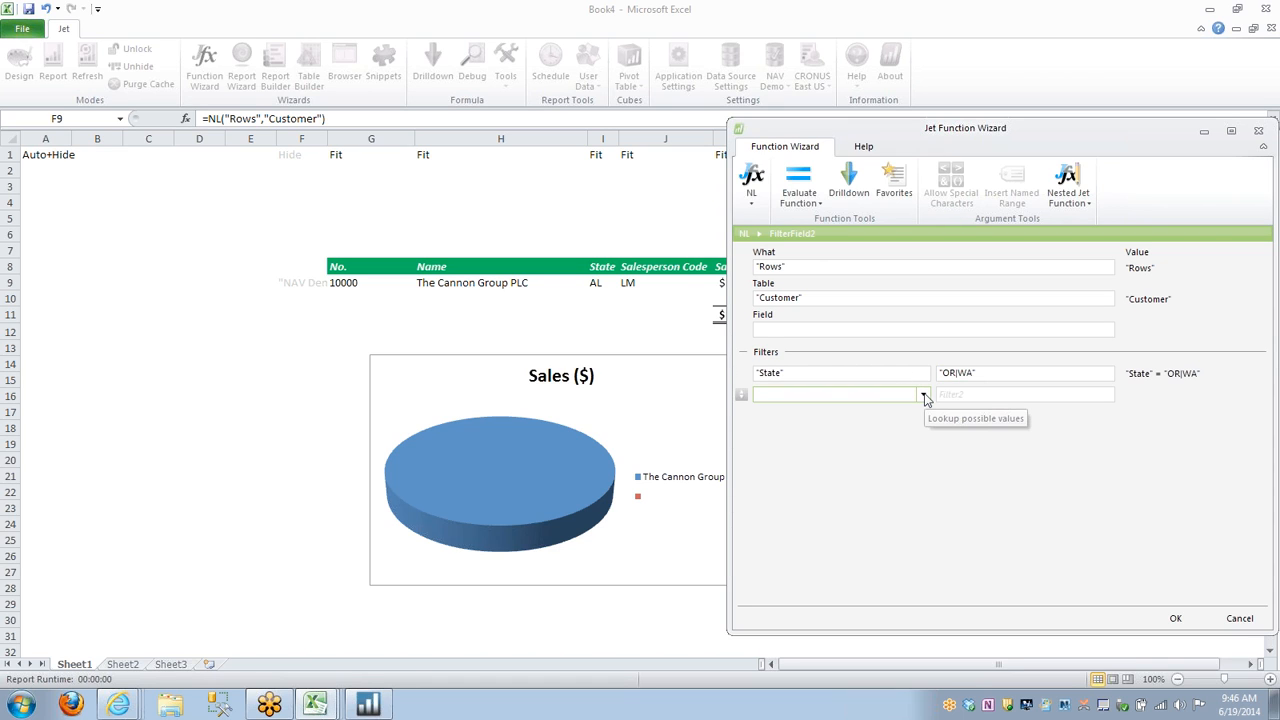
click(924, 396)
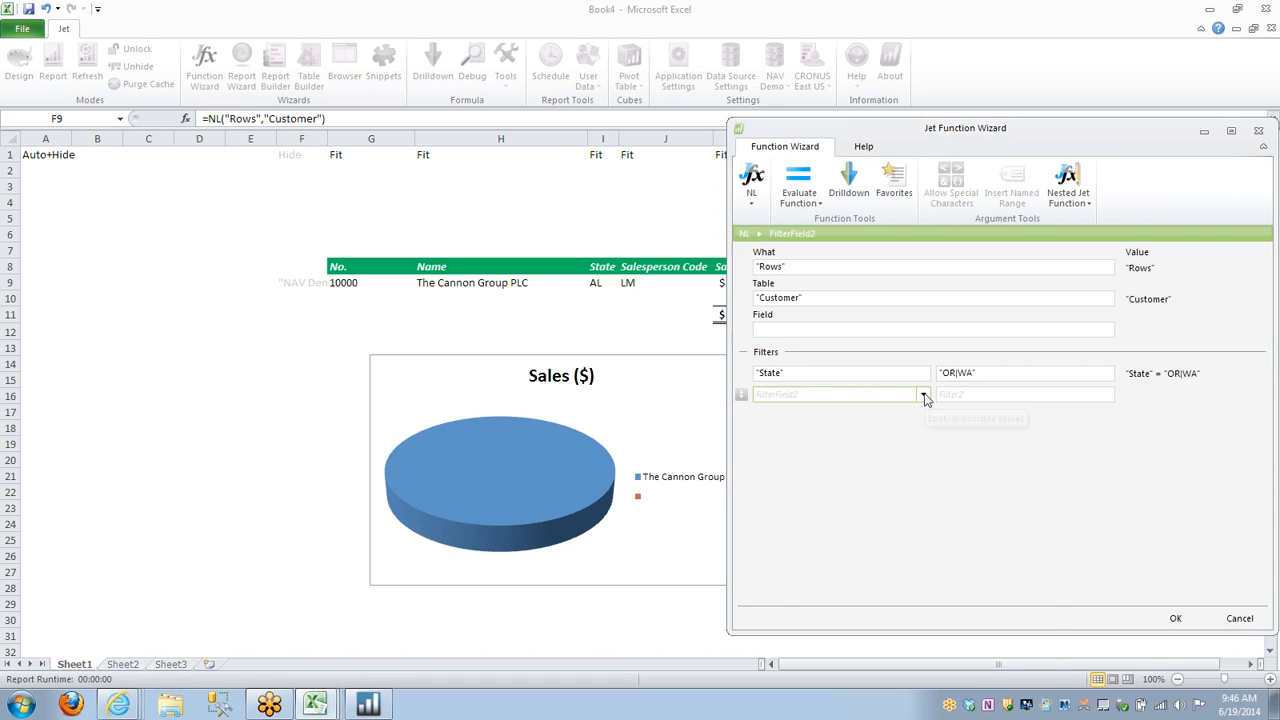
text(sa)
key(Return)
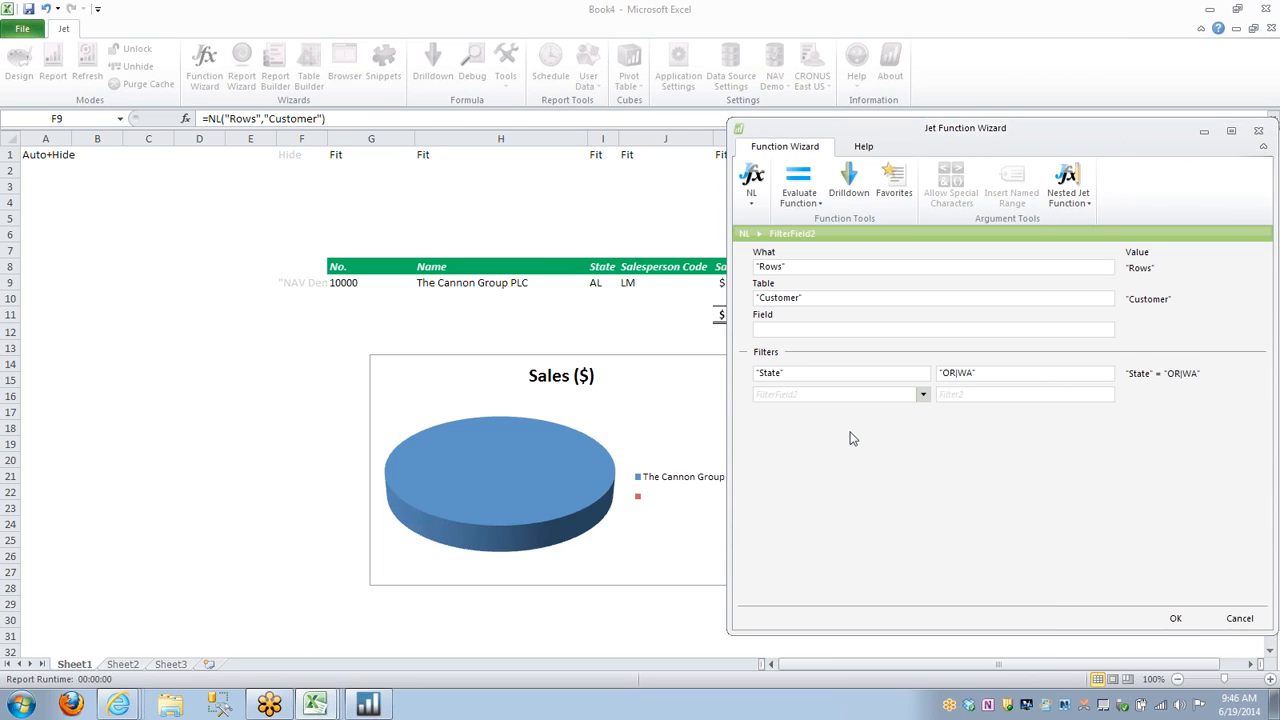
click(973, 394)
text(">)
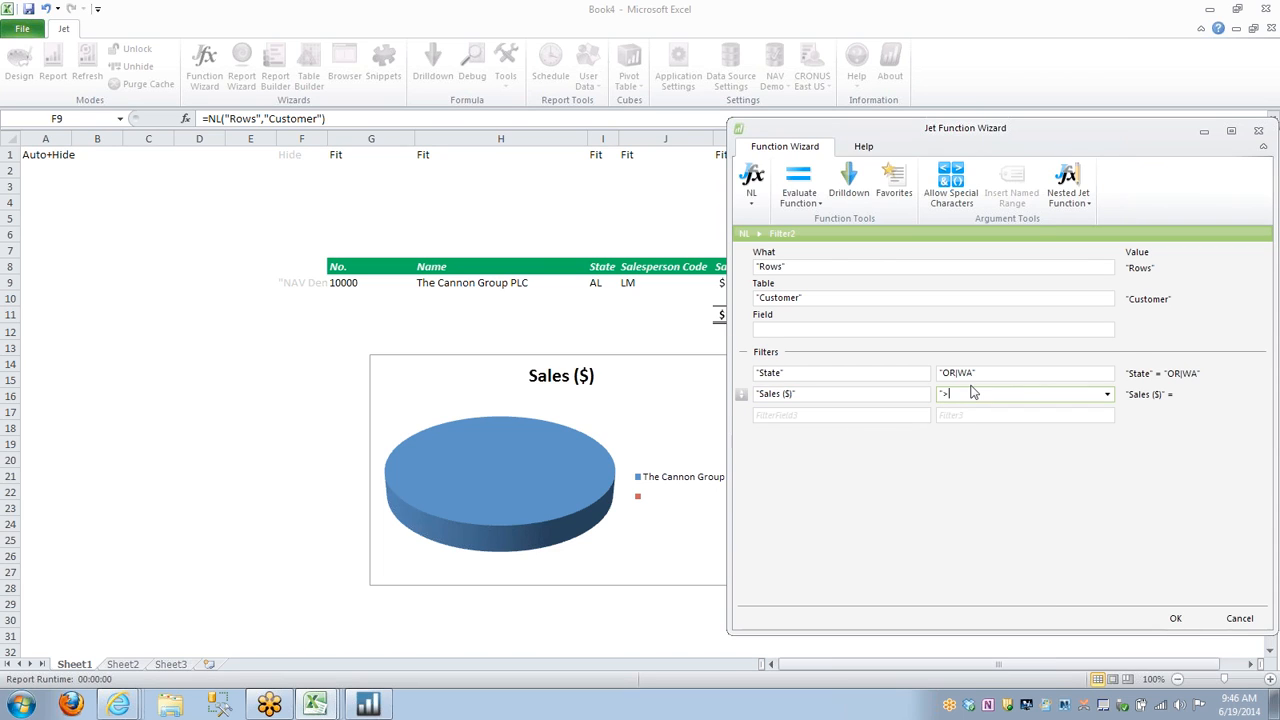
text(15000")
click(1177, 619)
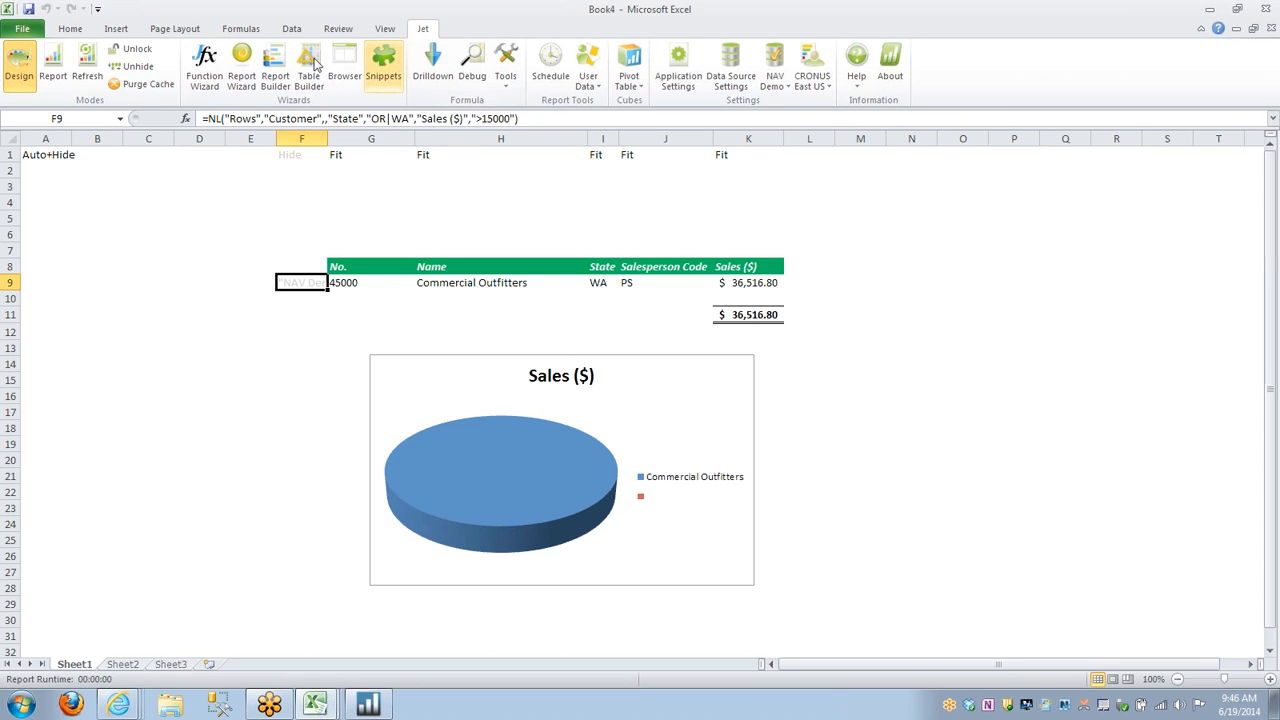
click(91, 72)
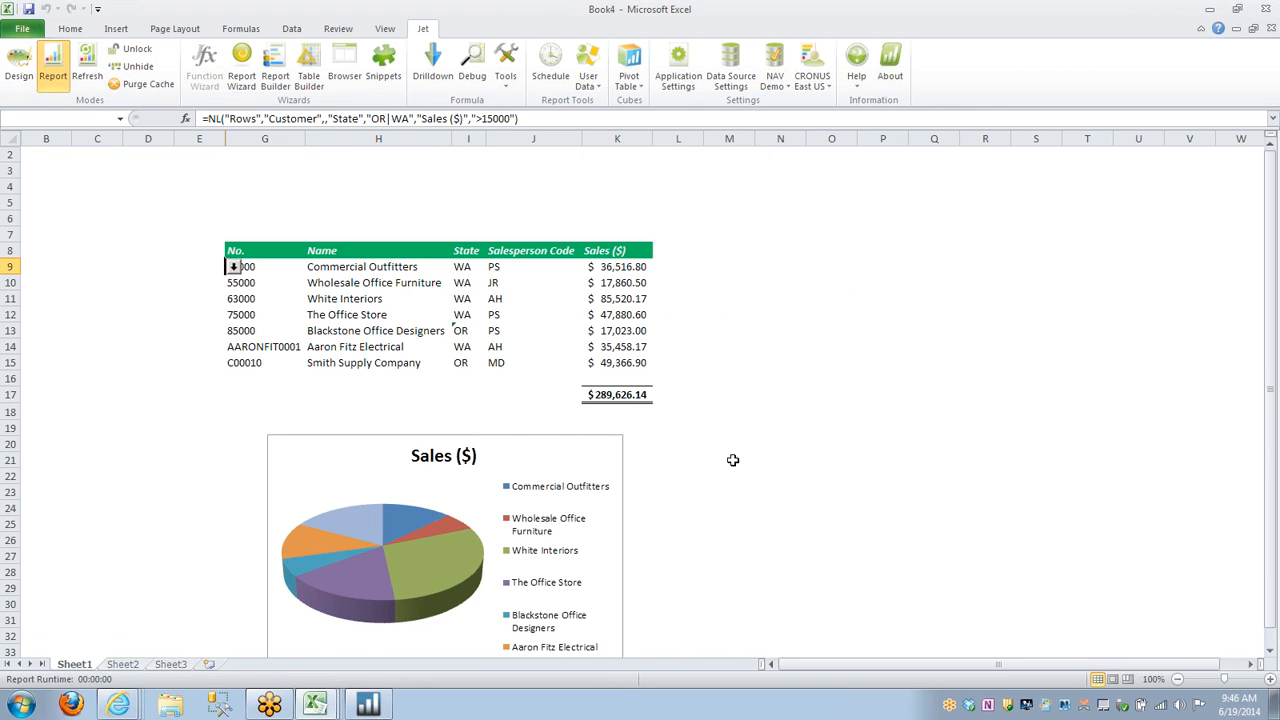
scroll(732, 460, down, 1)
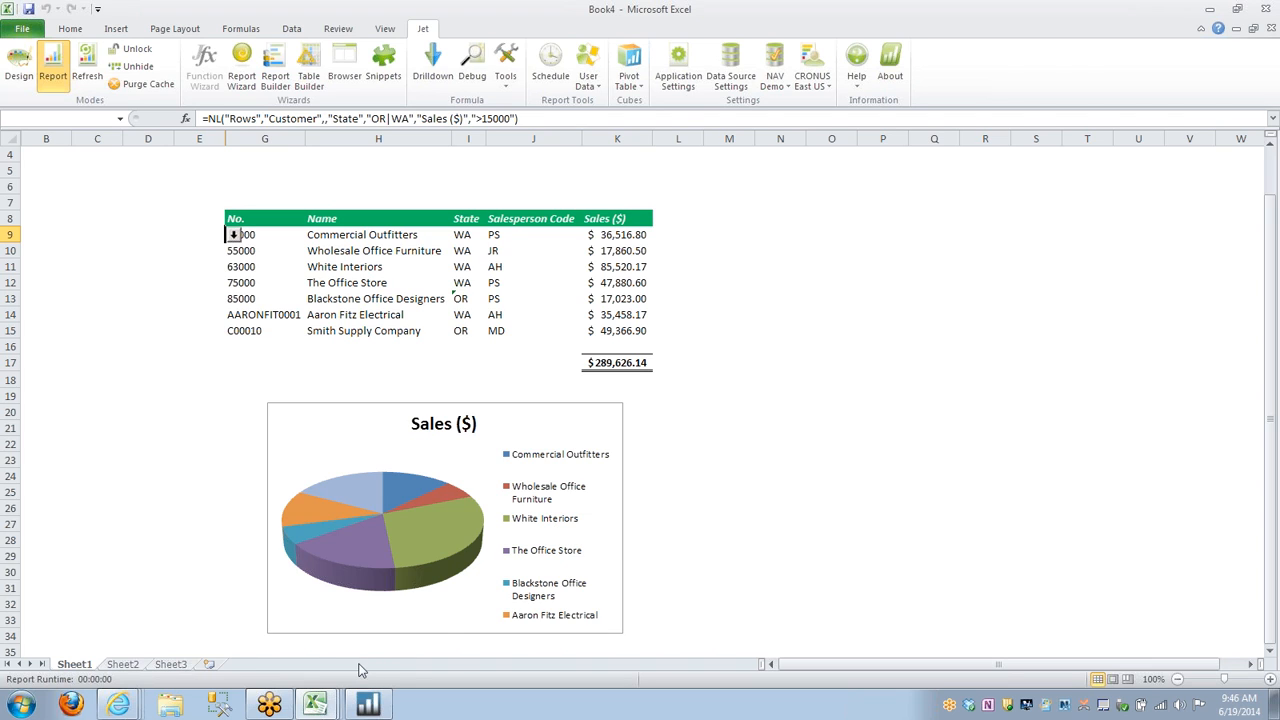
Switch to the 2 Enterprise Sales Dashboard NAV workbook and set the data source to Jet Cubes NAV 2009.
mouse_move(326, 708)
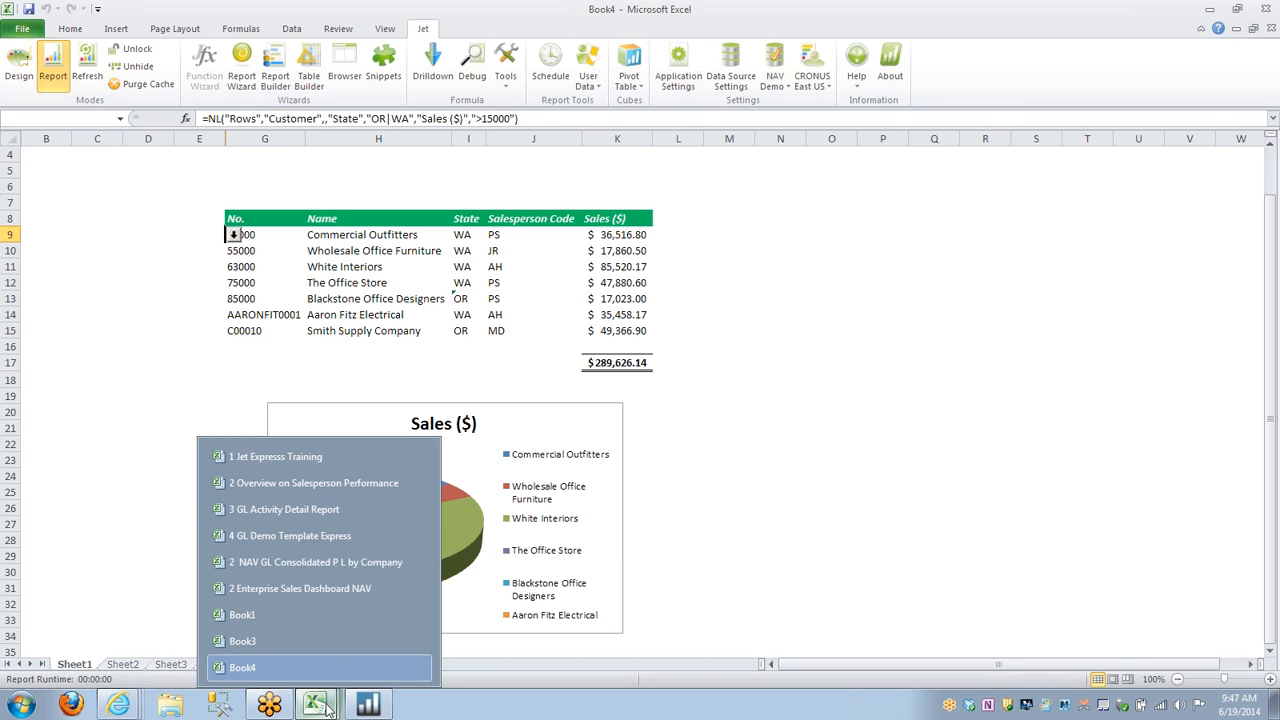
click(300, 590)
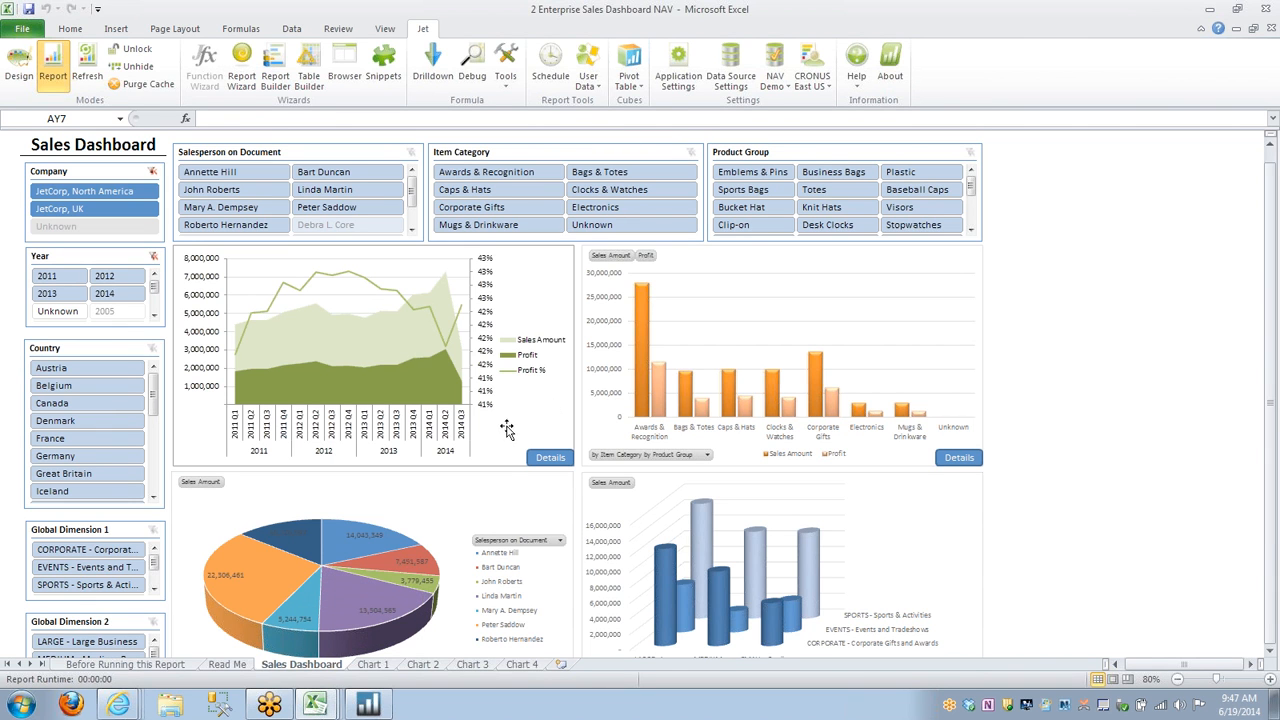
click(775, 70)
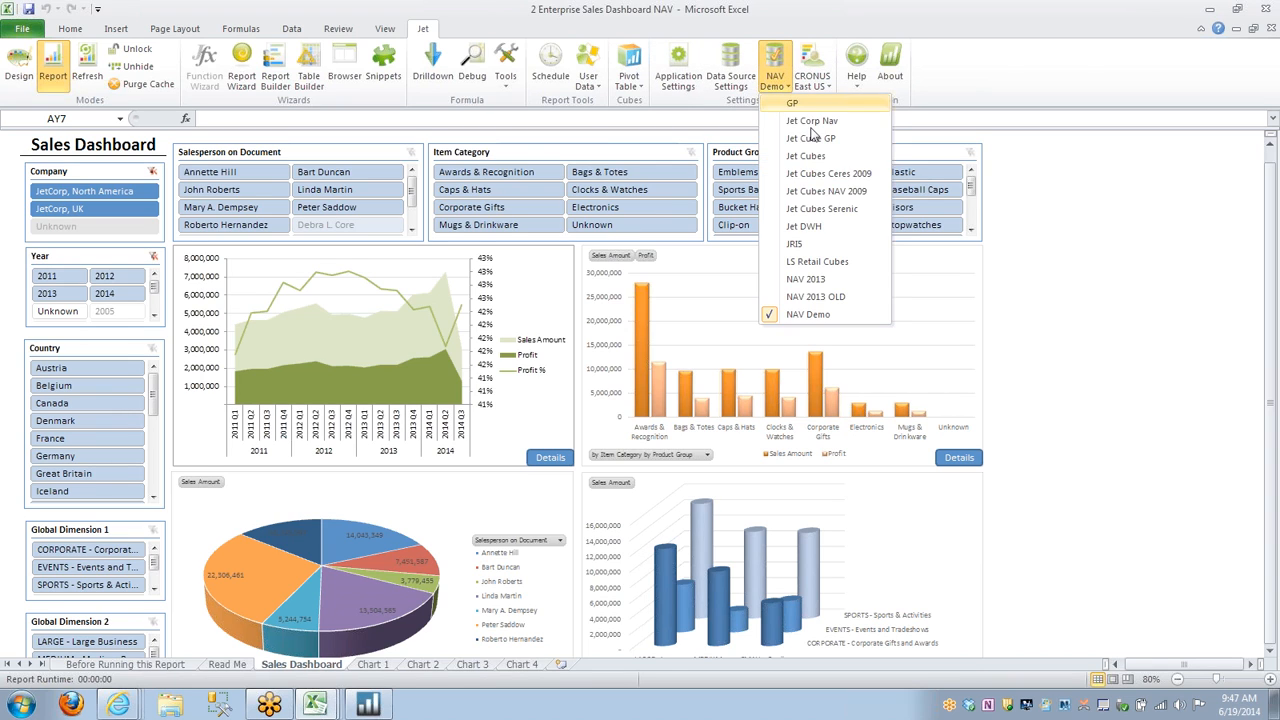
click(820, 191)
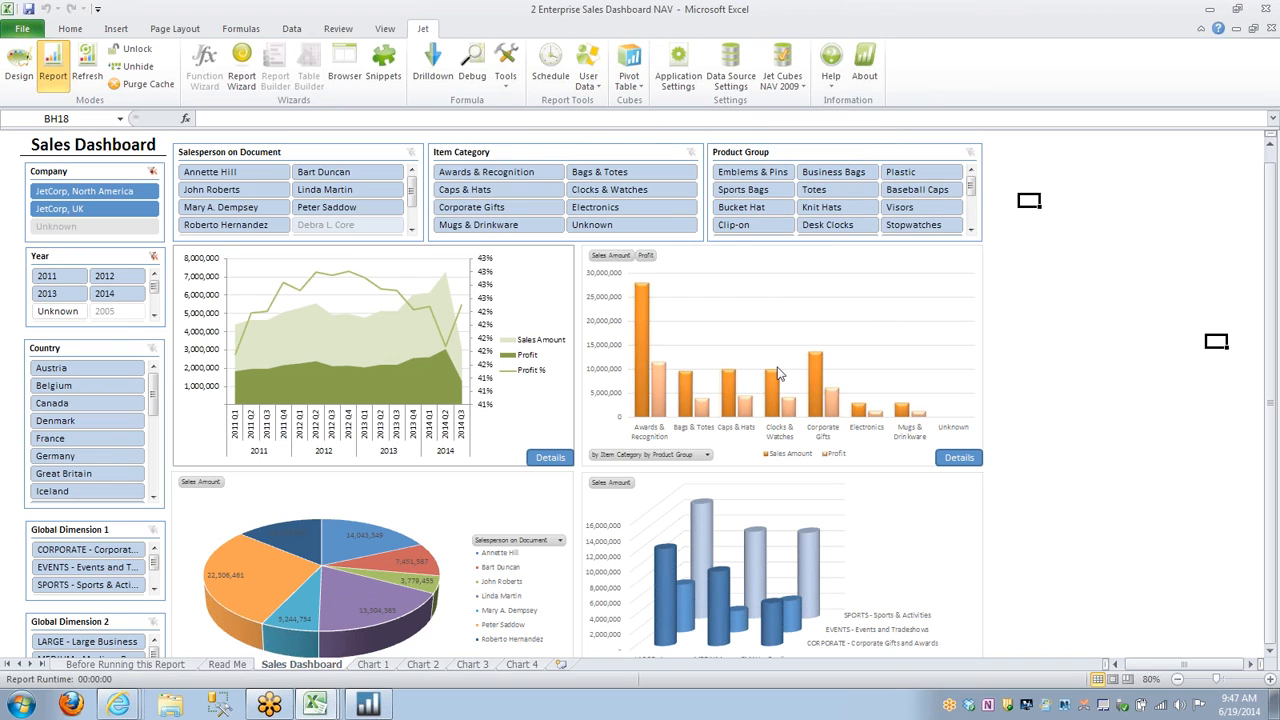
Look through the sales dashboard and its Chart 1 to Chart 4 detail sheets, finishing on the Sales Dashboard sheet.
scroll(826, 399, down, 1)
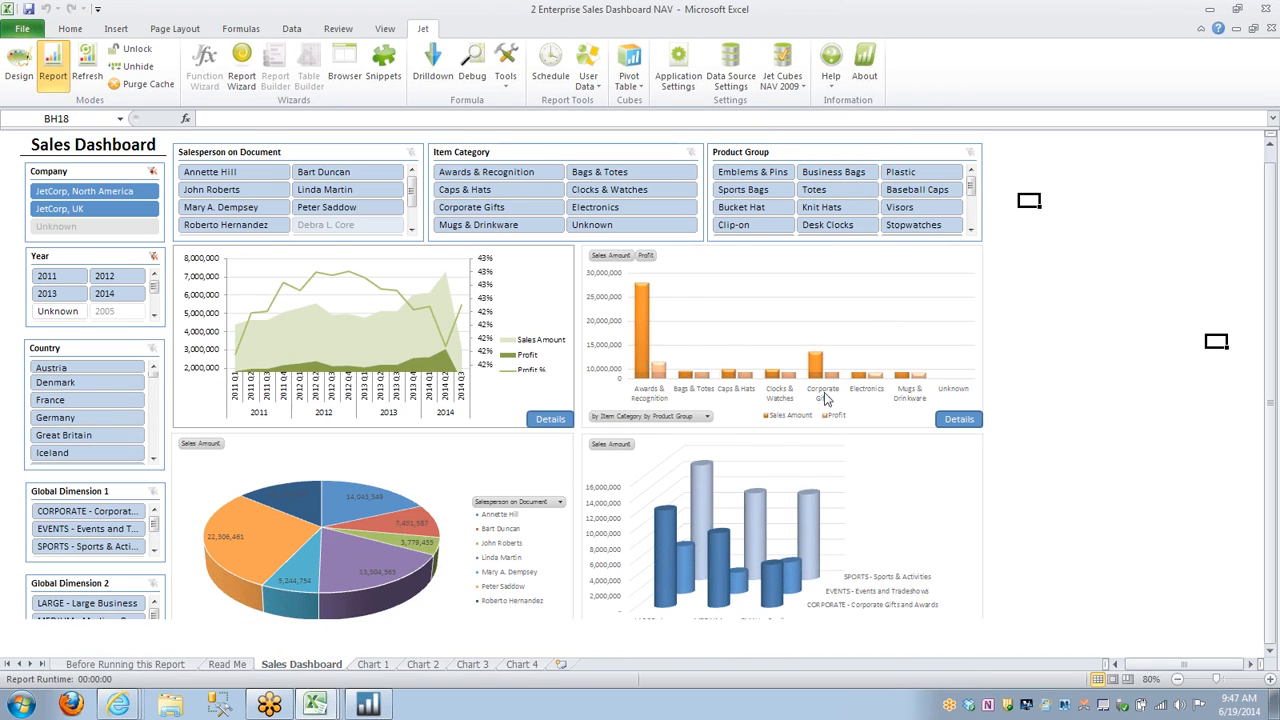
click(373, 664)
click(422, 664)
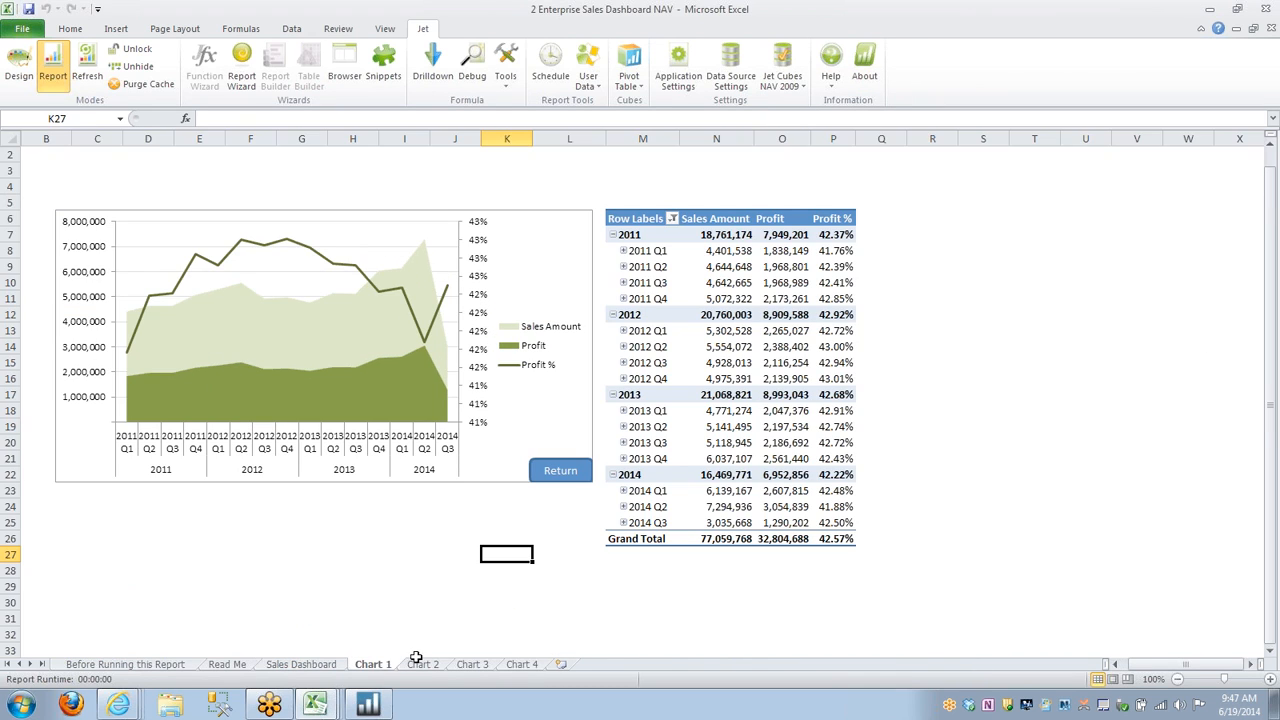
click(472, 664)
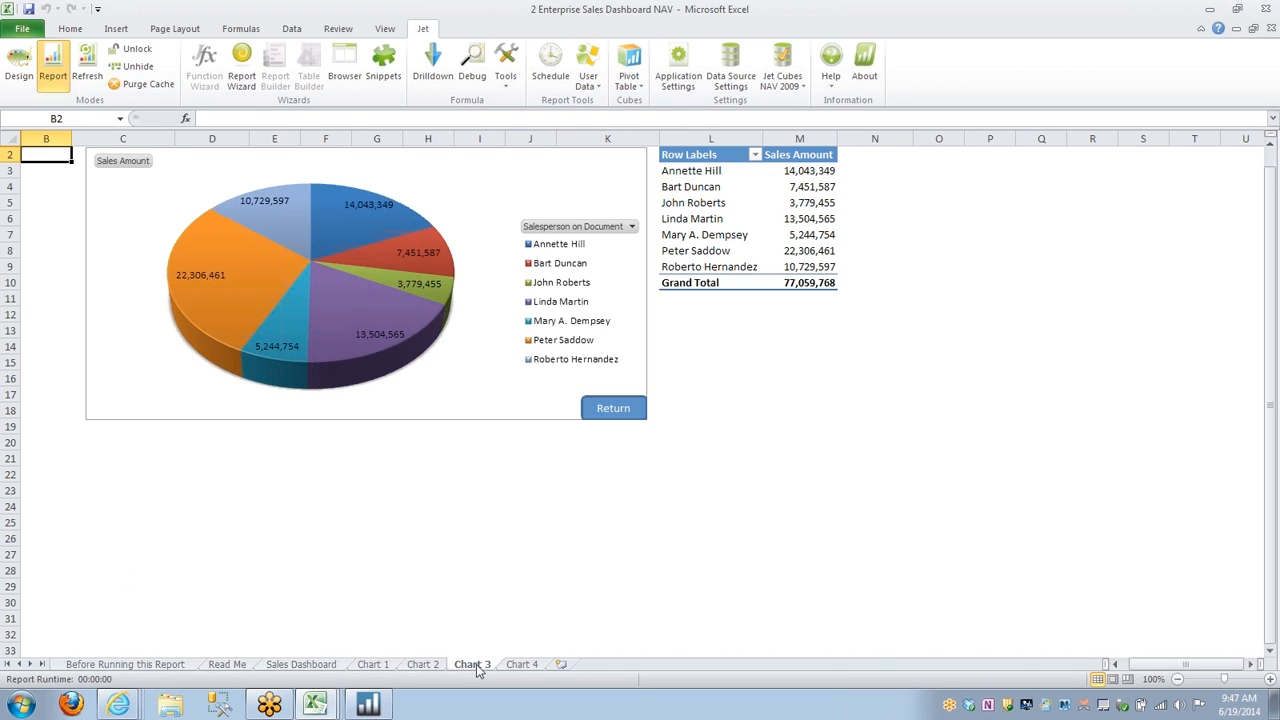
click(528, 666)
click(420, 666)
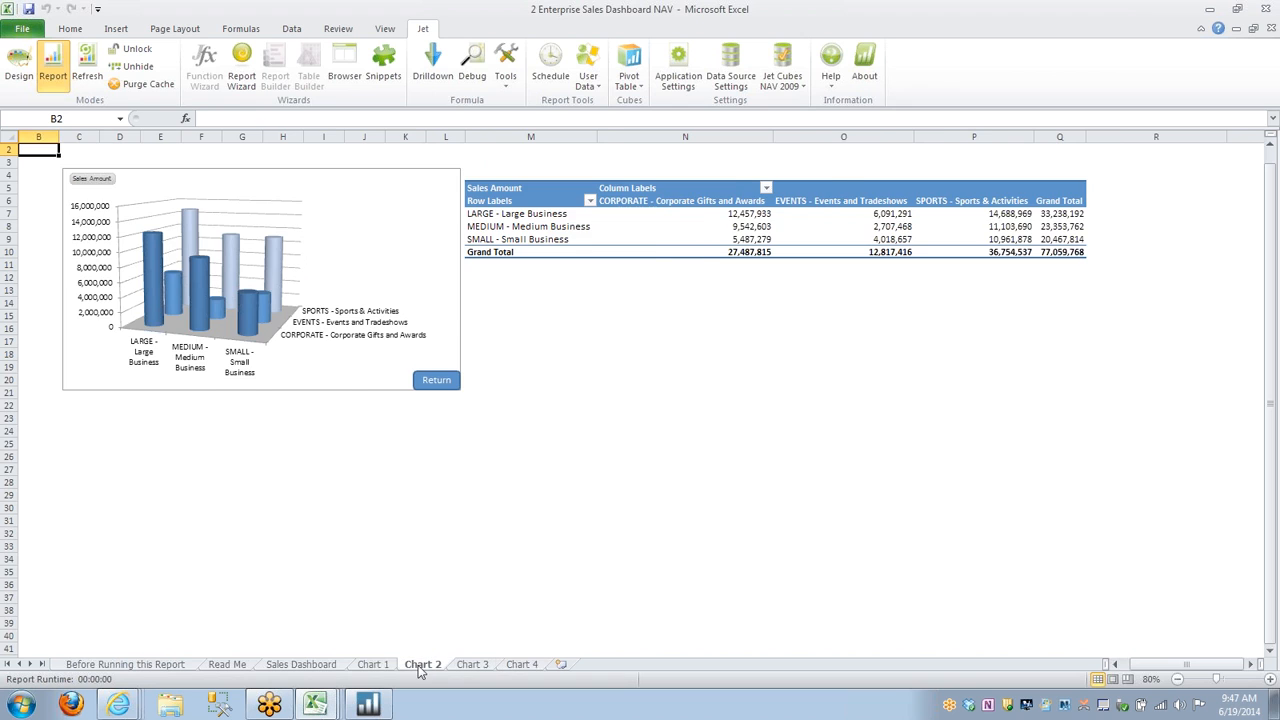
click(298, 667)
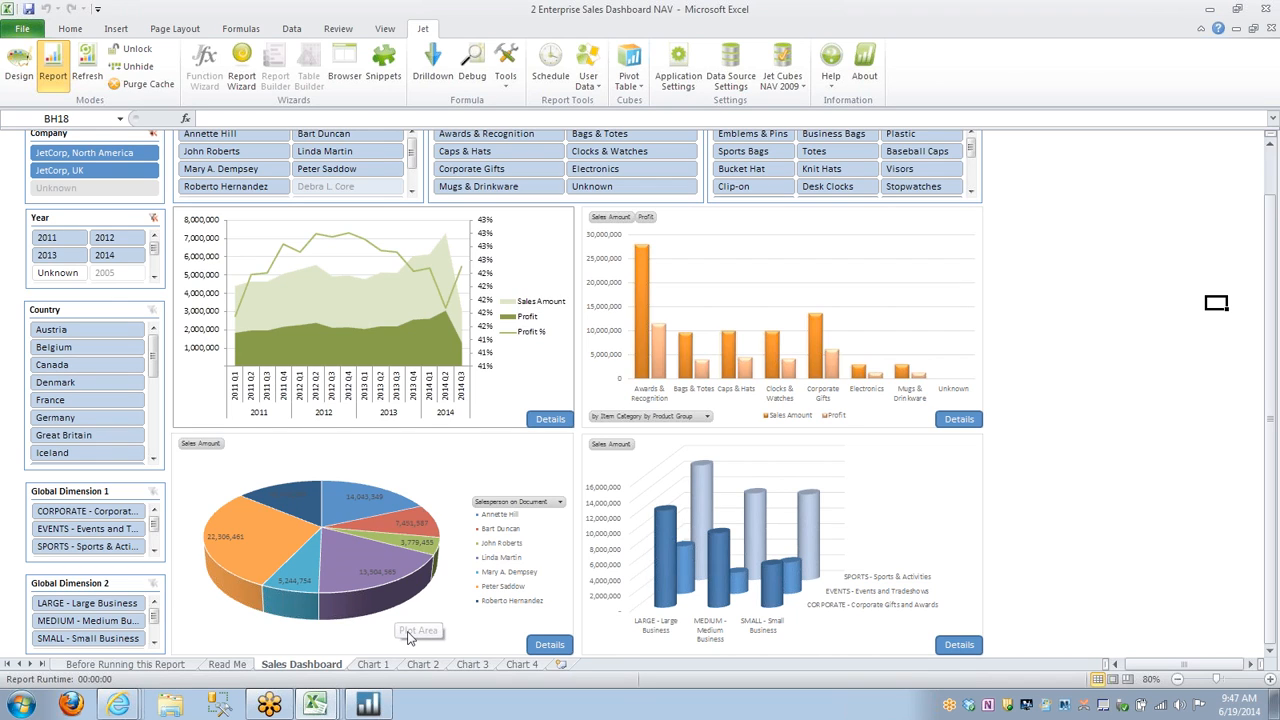
Filter the dashboard to company JetCorp, North America and item category Caps & Hats.
click(130, 154)
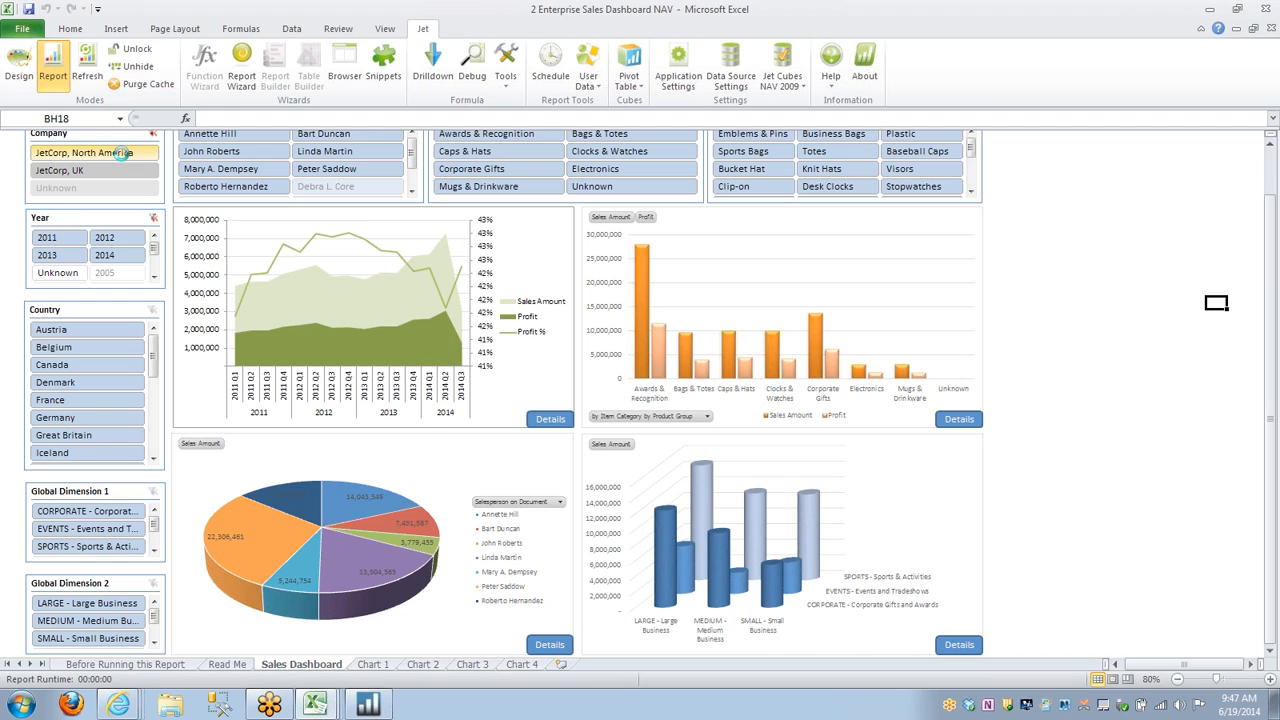
click(490, 152)
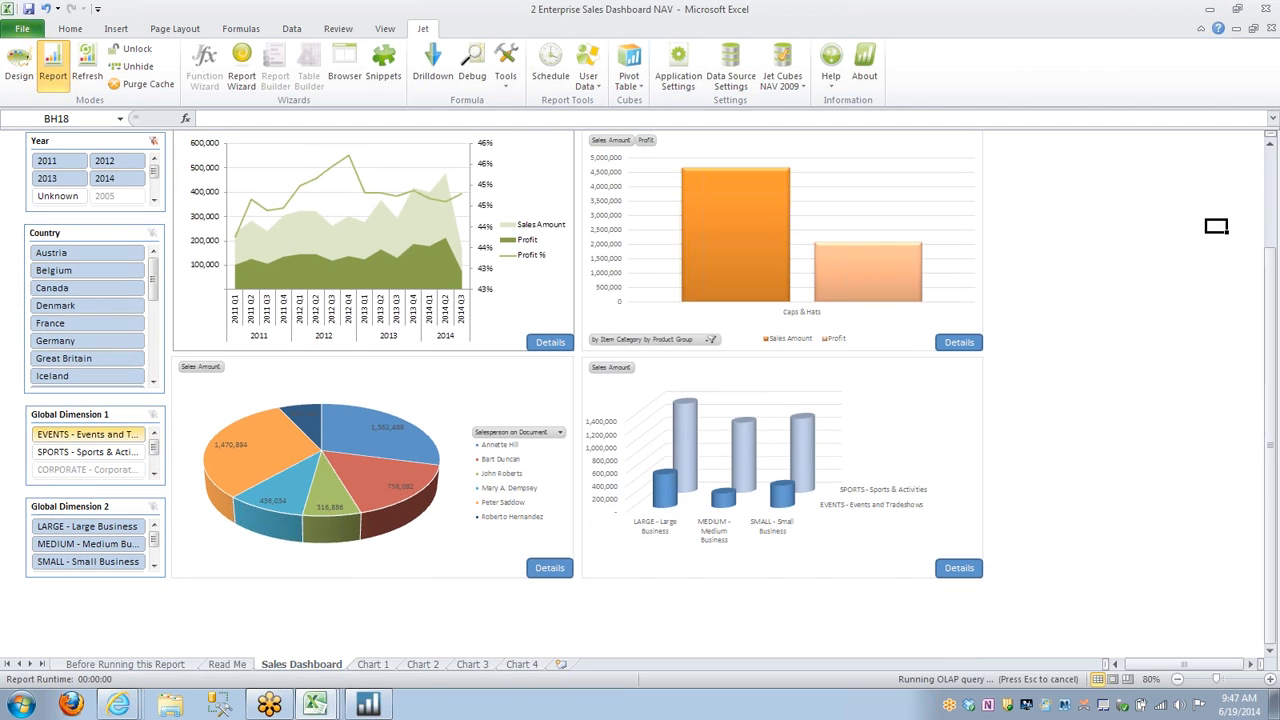
click(1222, 363)
scroll(1218, 364, up, 1)
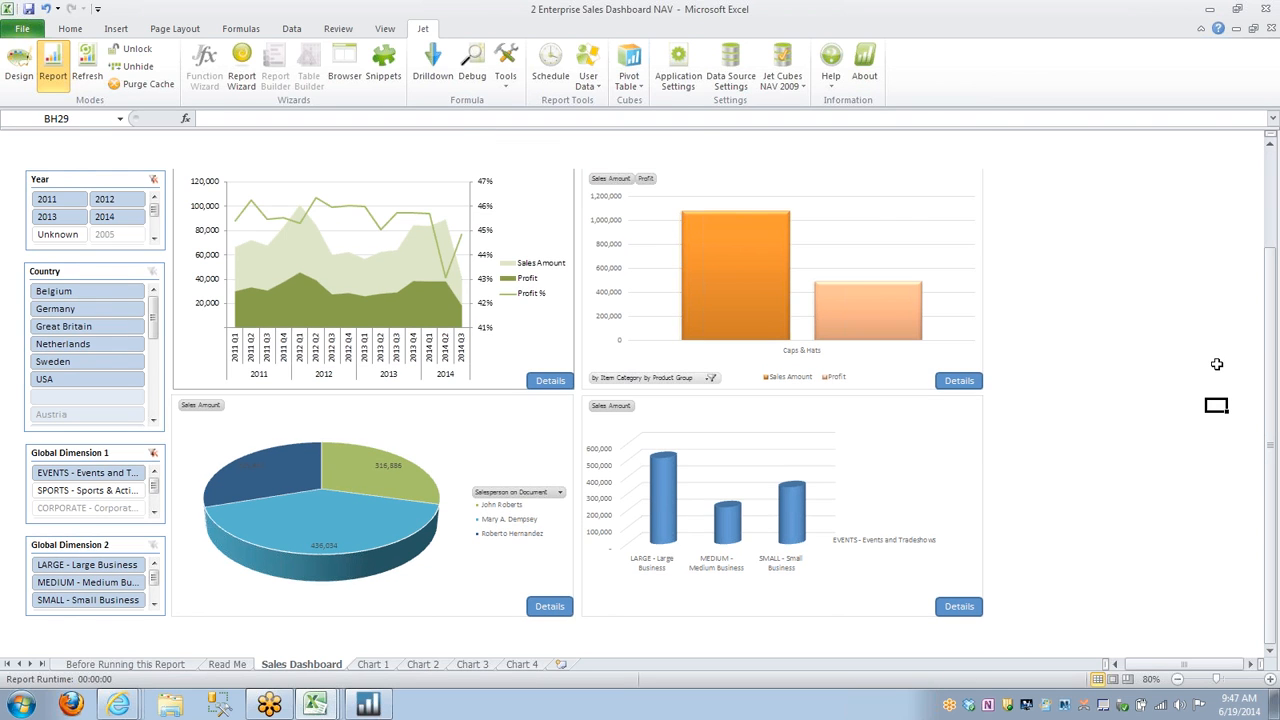
scroll(1217, 364, up, 2)
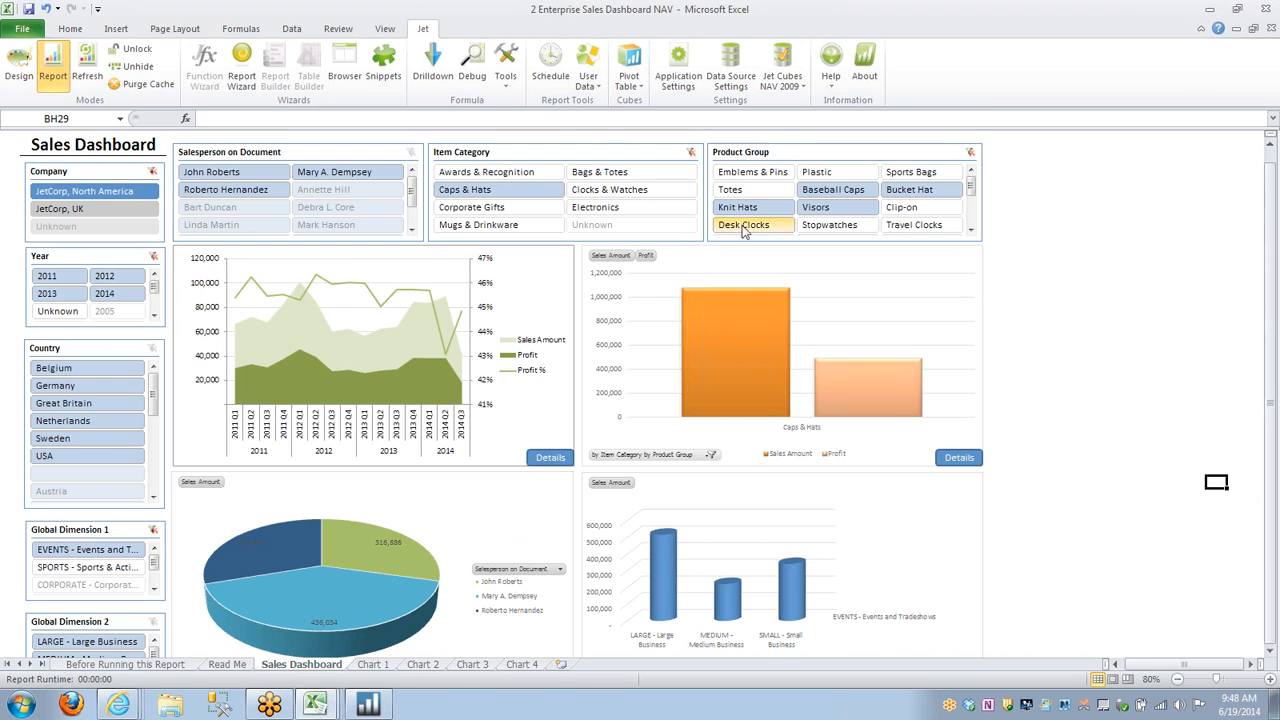
click(537, 340)
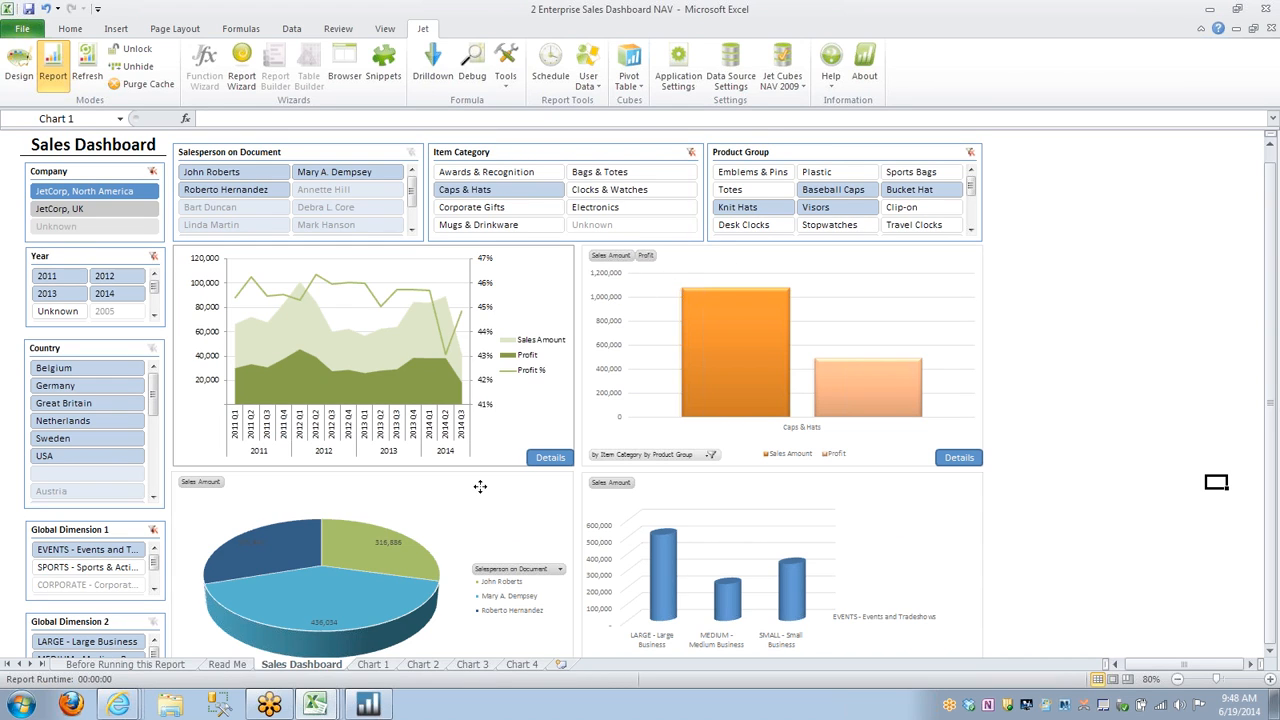
drag(442, 560, 459, 533)
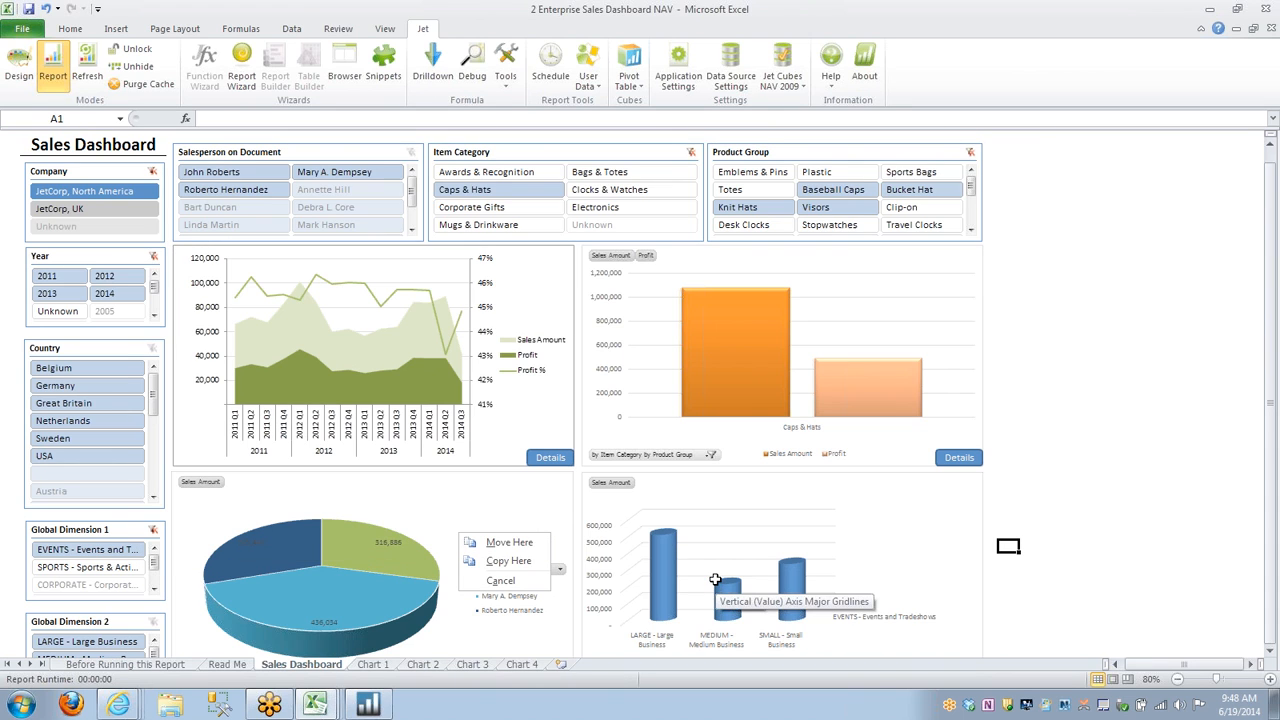
Create a new workbook and insert a pivot table on the Sales cube of Jet Cubes NAV 2009 at Sheet1 cell A1.
key(ctrl+n)
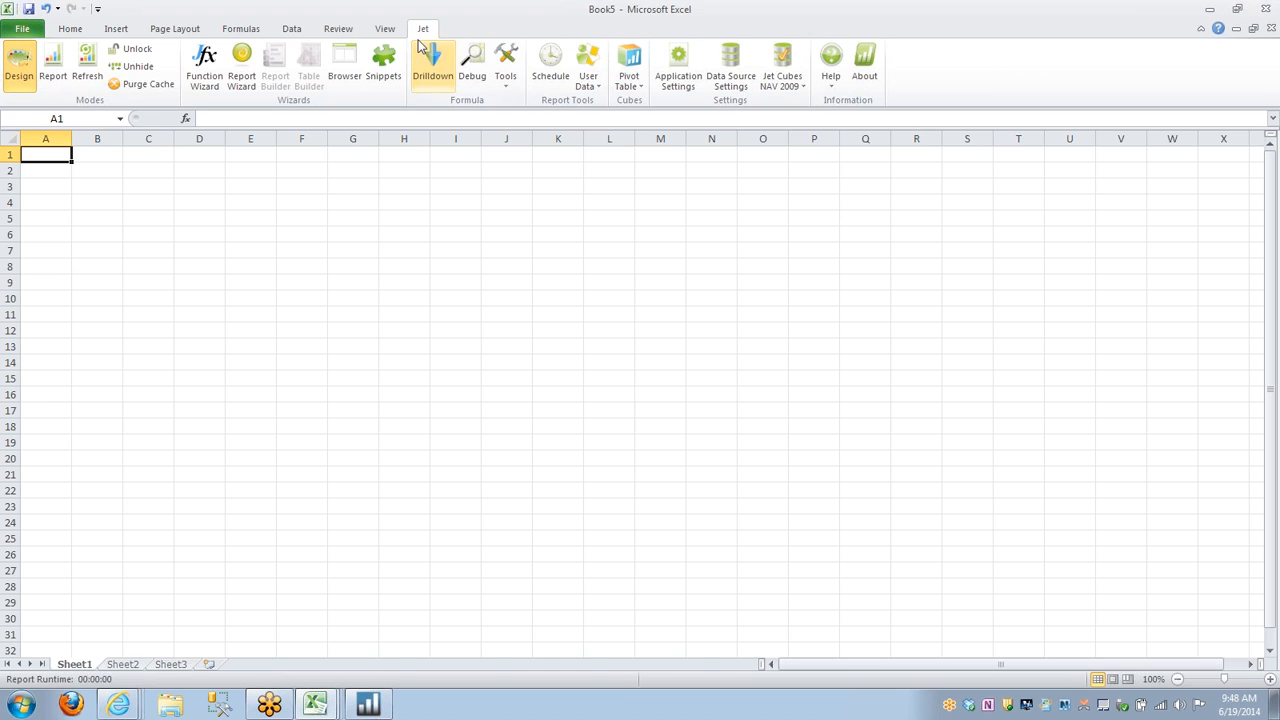
click(632, 82)
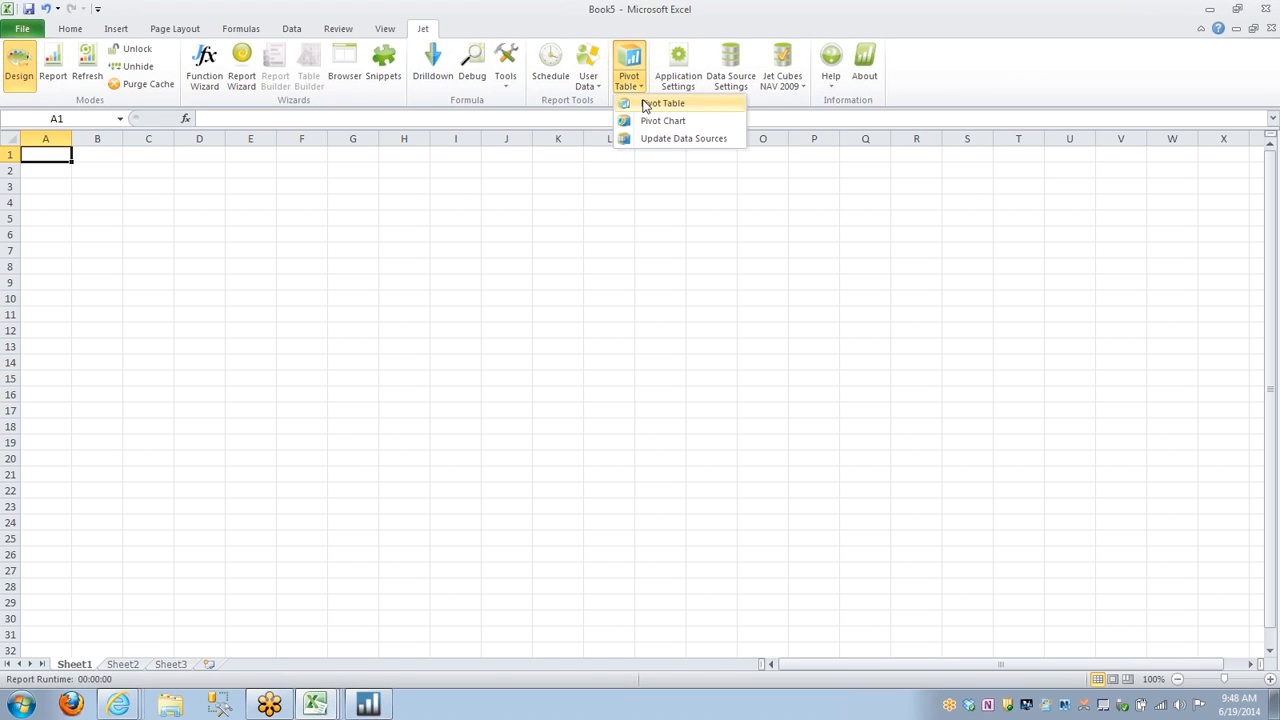
click(645, 104)
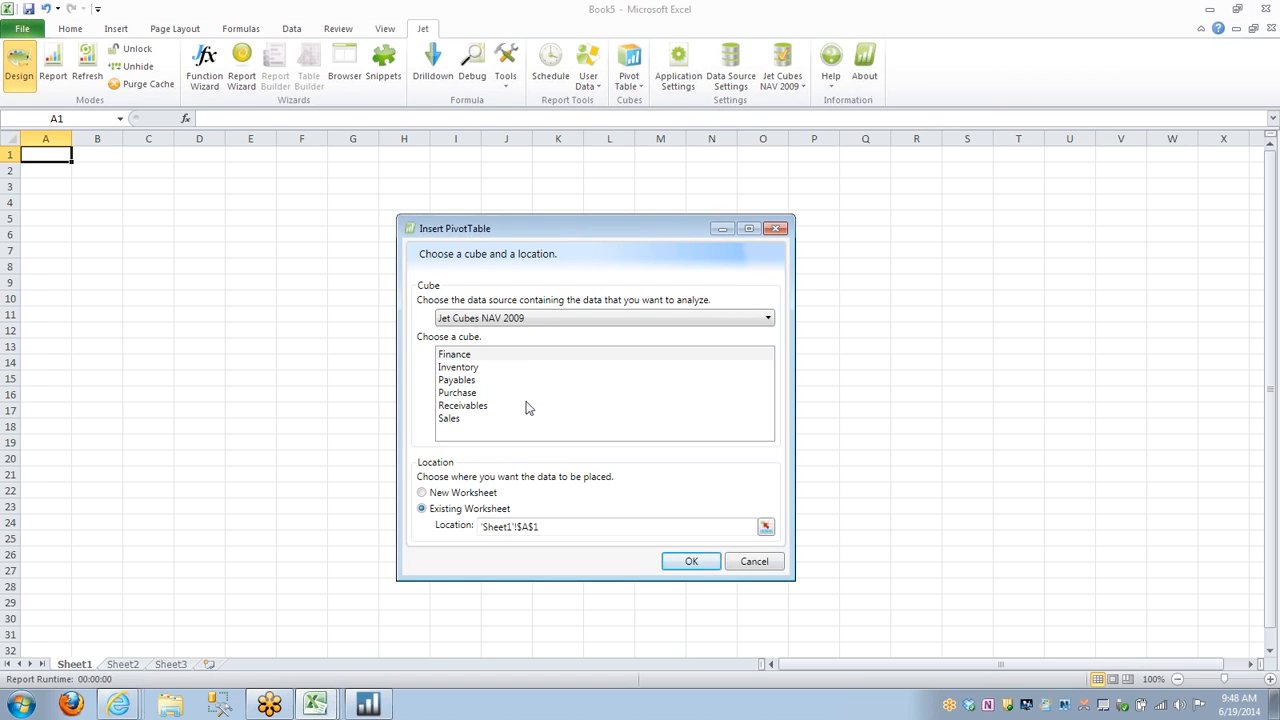
double_click(476, 420)
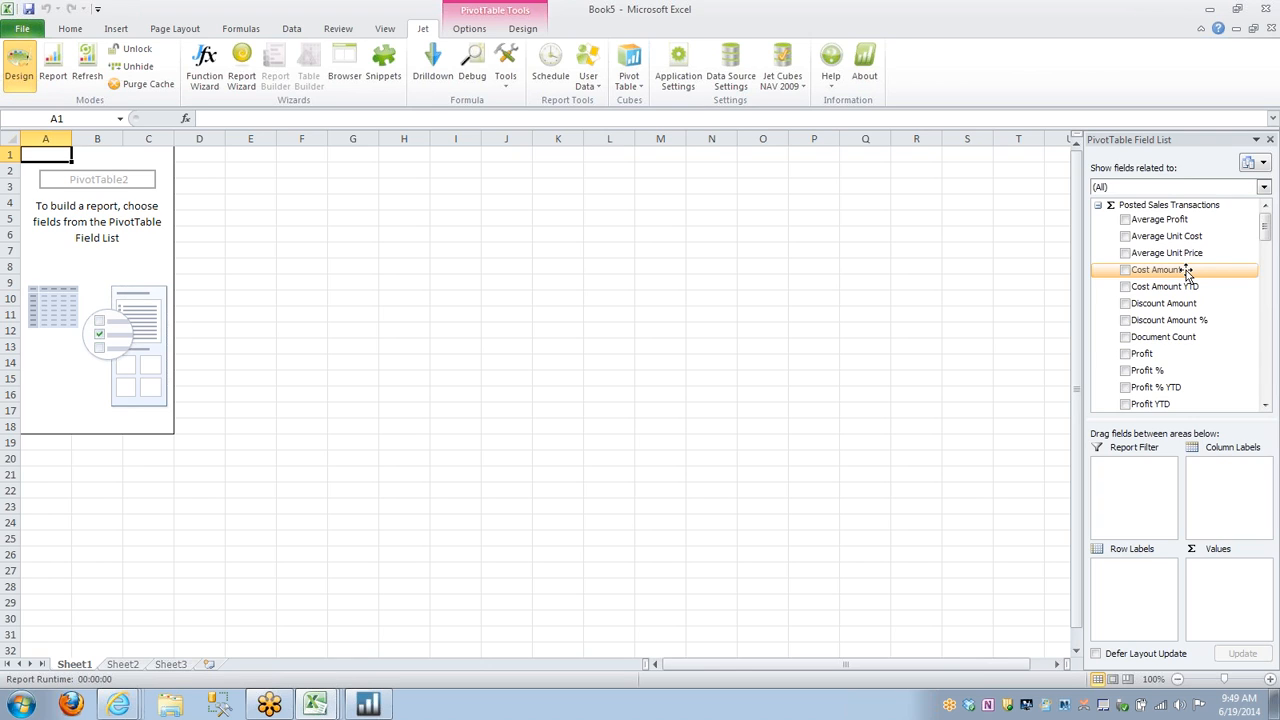
Add Sales Amount, Profit and Profit % from Posted Sales Transactions to the pivot table as values.
scroll(1203, 303, down, 1)
scroll(1180, 315, down, 2)
scroll(1170, 322, up, 2)
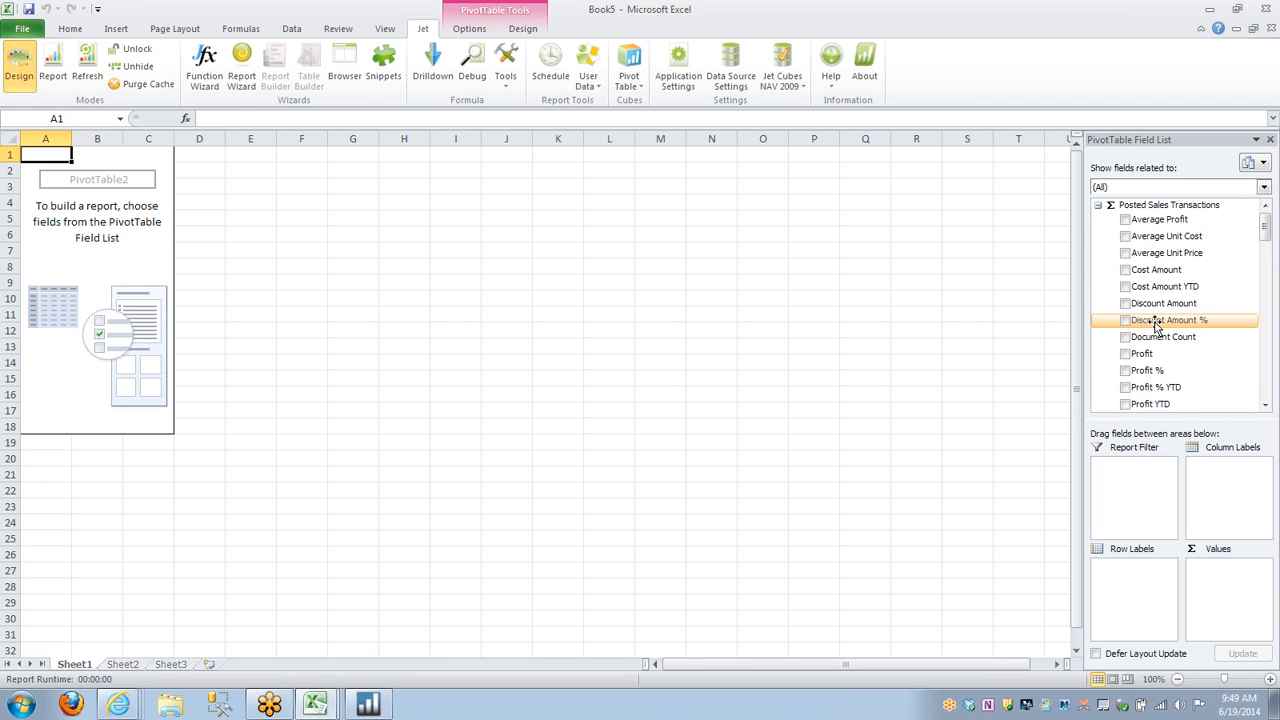
scroll(1165, 320, down, 3)
scroll(1175, 318, down, 5)
scroll(1143, 357, down, 4)
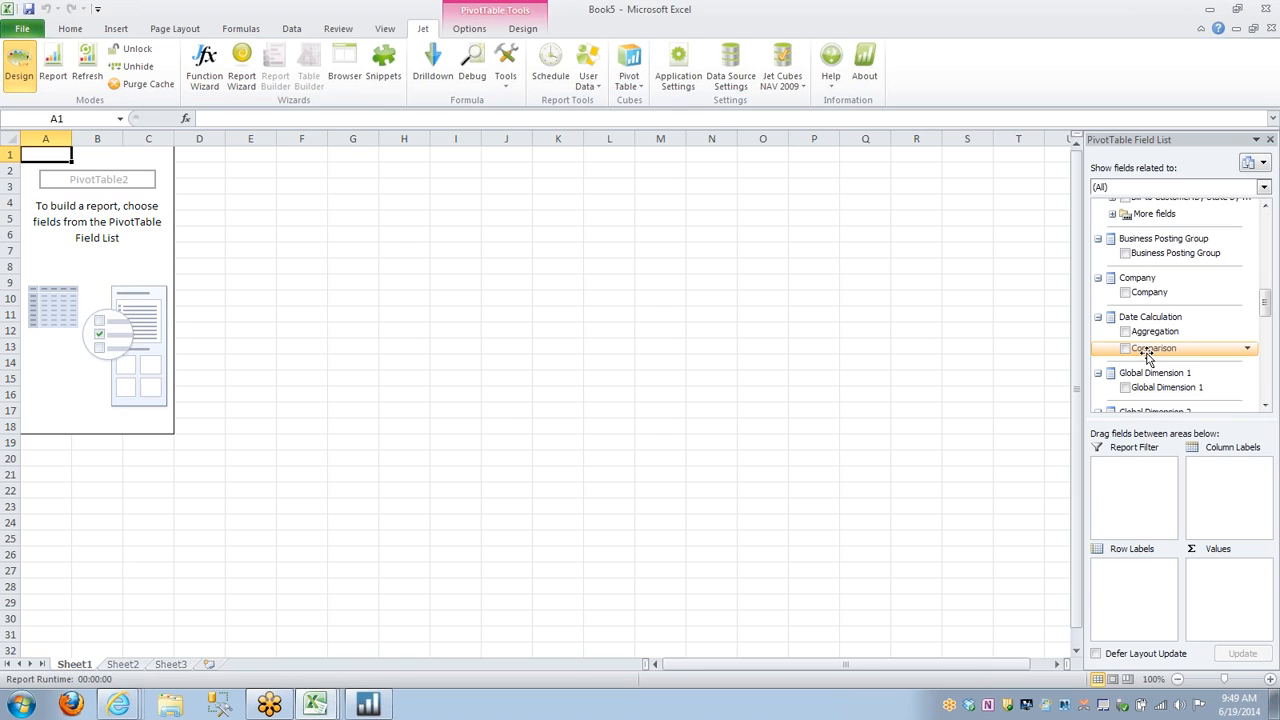
scroll(1150, 355, down, 2)
scroll(1160, 330, up, 9)
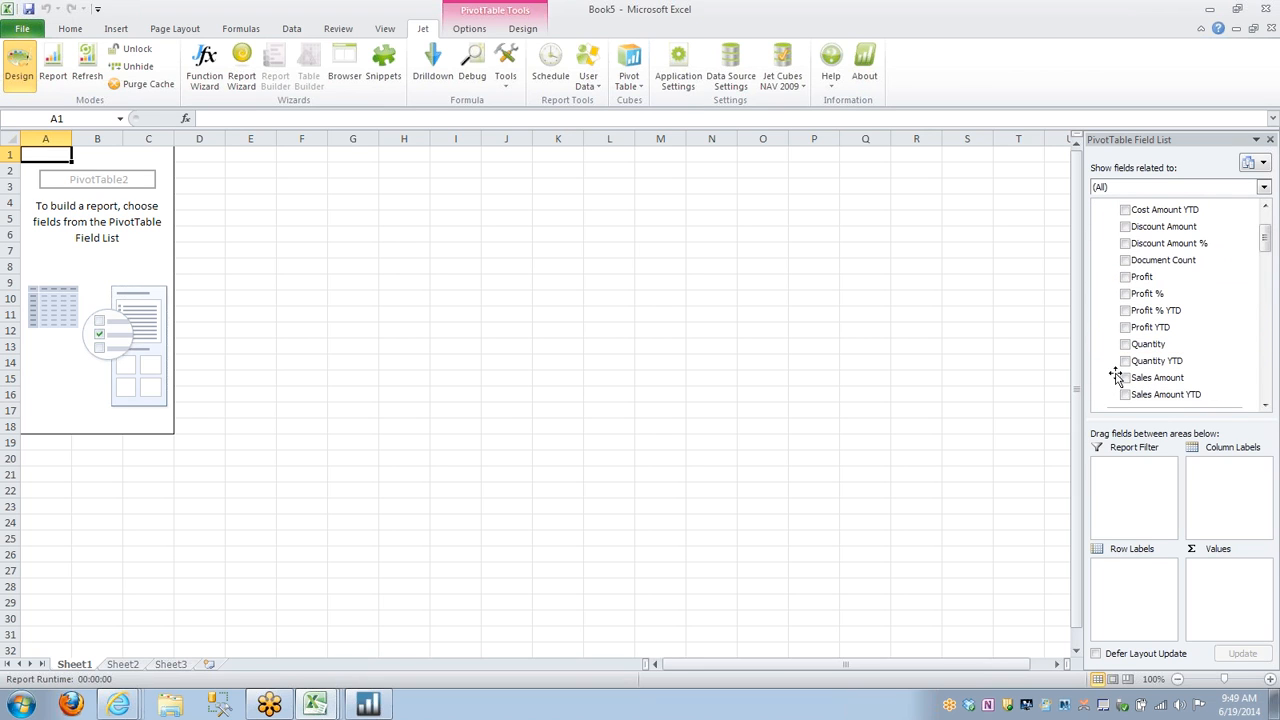
click(1125, 378)
click(1125, 277)
click(1125, 294)
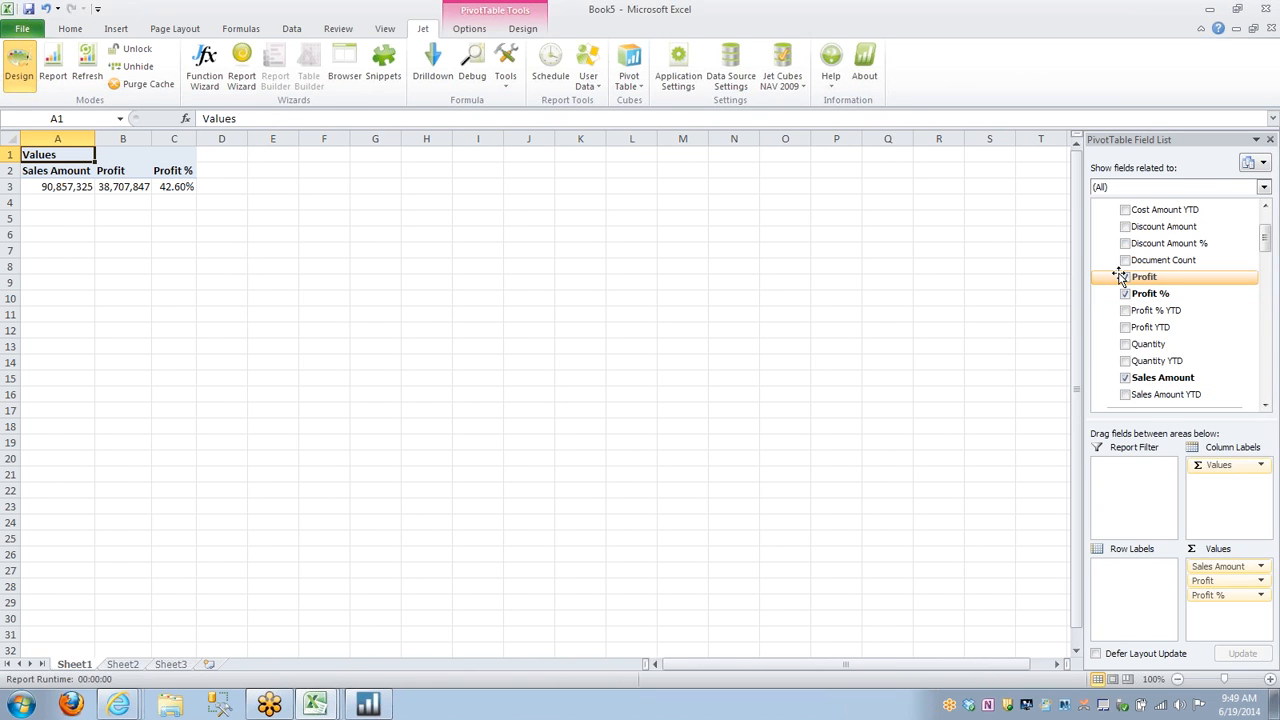